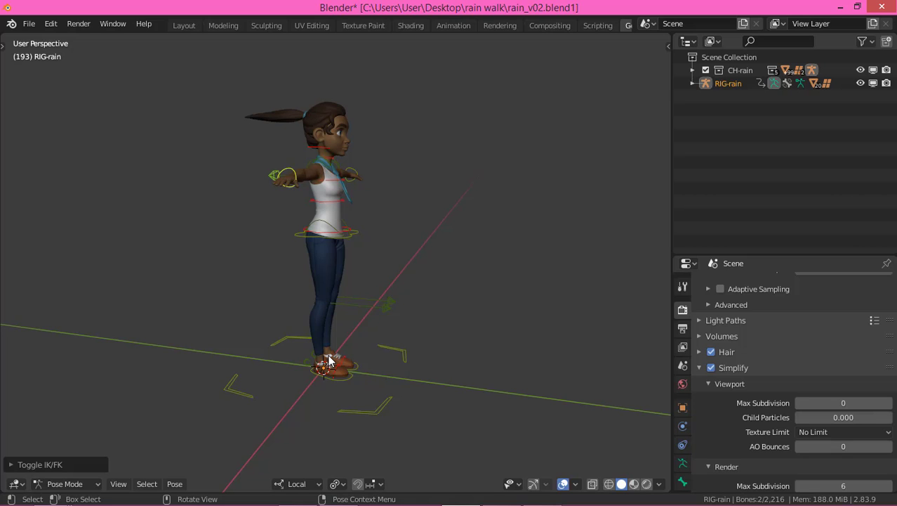
pyautogui.moveTo(588, 289); pyautogui.dragTo(412, 278, button='middle')
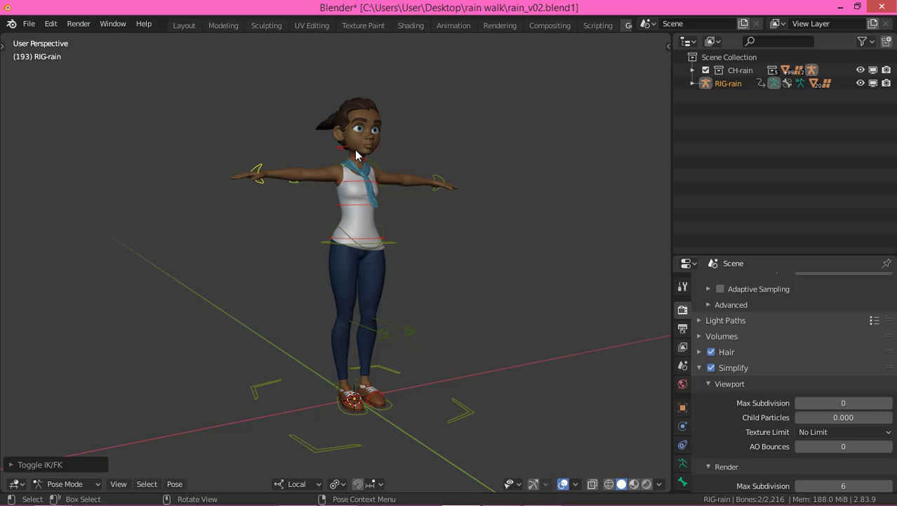
pyautogui.moveTo(412, 247); pyautogui.dragTo(314, 107, button='middle')
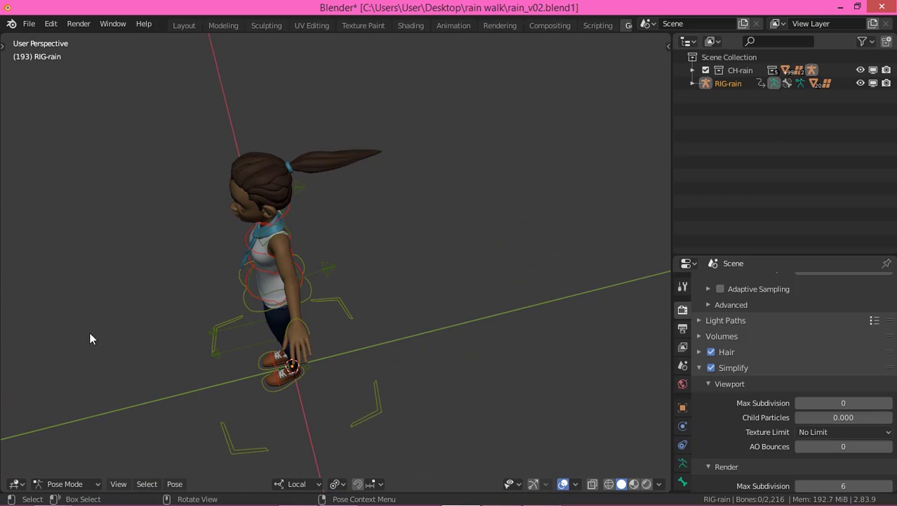
pyautogui.moveTo(89, 338); pyautogui.dragTo(294, 169, button='middle')
pyautogui.moveTo(336, 117); pyautogui.dragTo(353, 125, button='middle')
pyautogui.scroll(3, 353, 124)
pyautogui.moveTo(374, 224); pyautogui.dragTo(601, 186, button='middle')
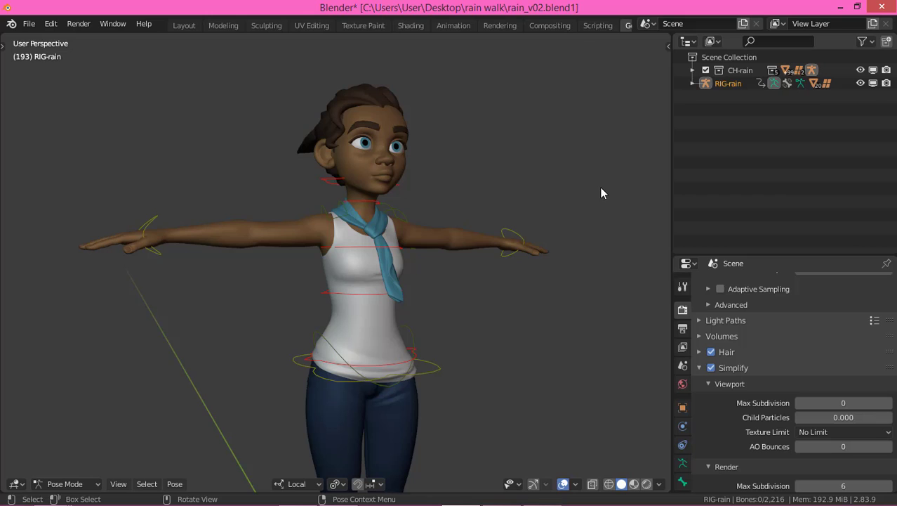
# Hide the character's ponytail, hair strand and scarf by setting Hair Ponytail, Hair Strand and Scarf to 0.
pyautogui.press('n')
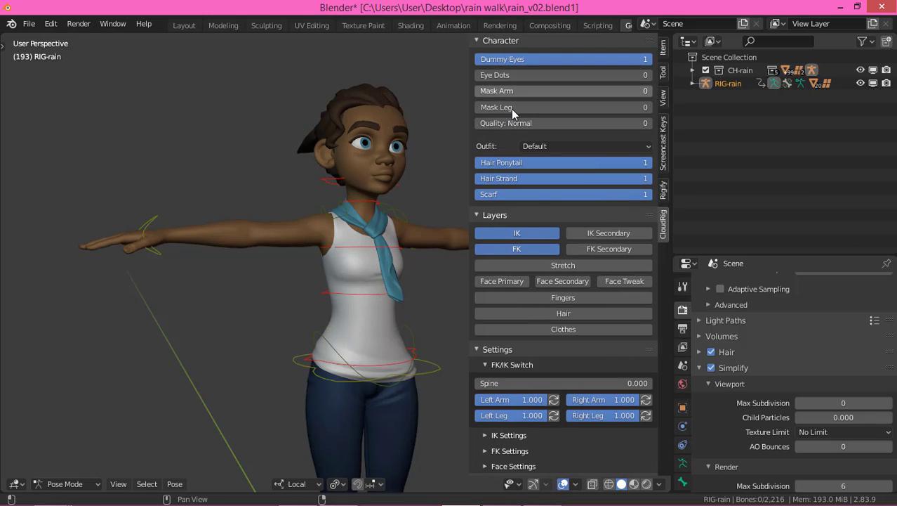
pyautogui.click(576, 161)
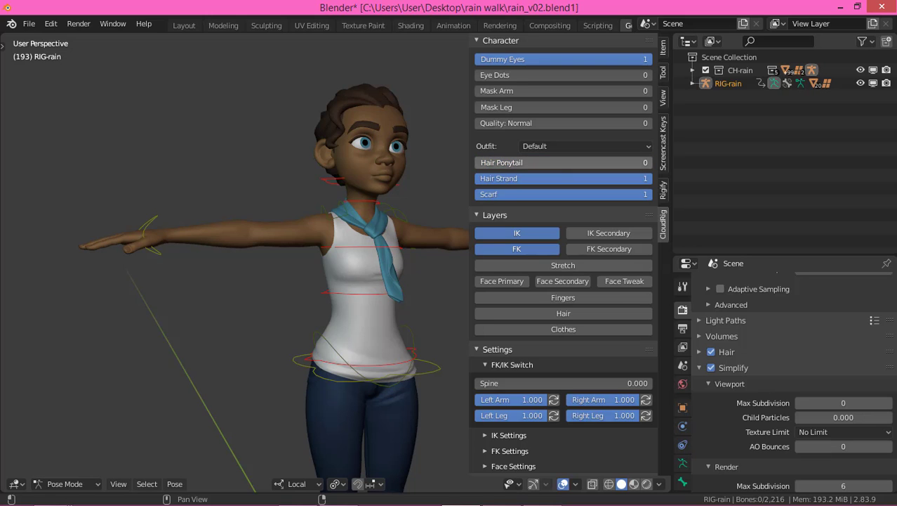
pyautogui.moveTo(336, 153); pyautogui.dragTo(592, 182, button='middle')
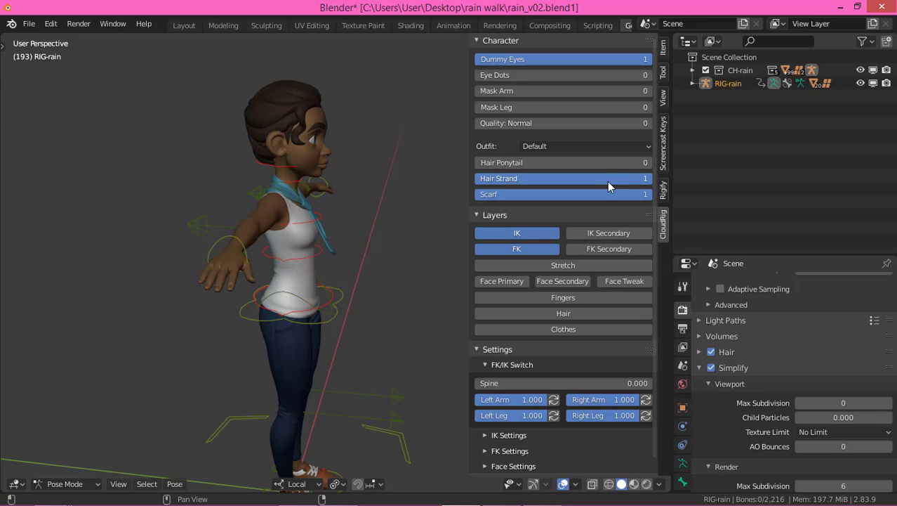
pyautogui.click(562, 179)
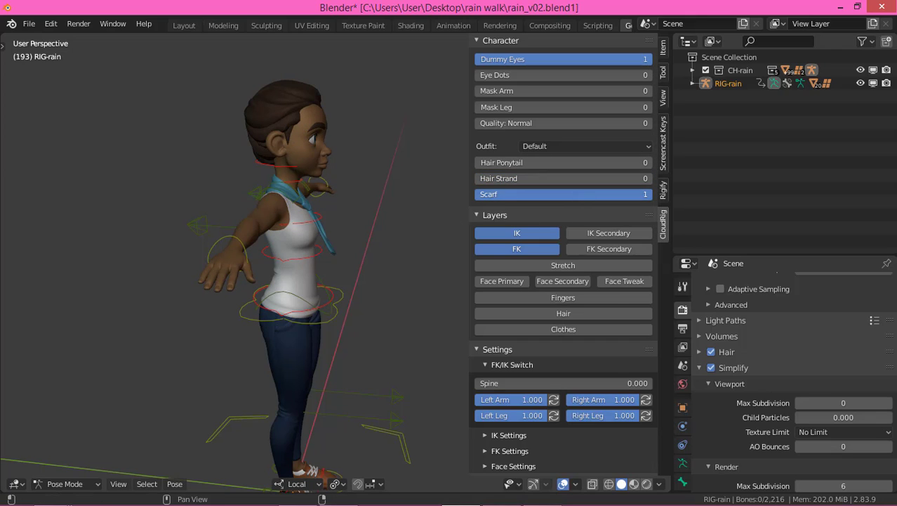
pyautogui.click(578, 193)
pyautogui.moveTo(372, 301); pyautogui.dragTo(279, 279, button='middle')
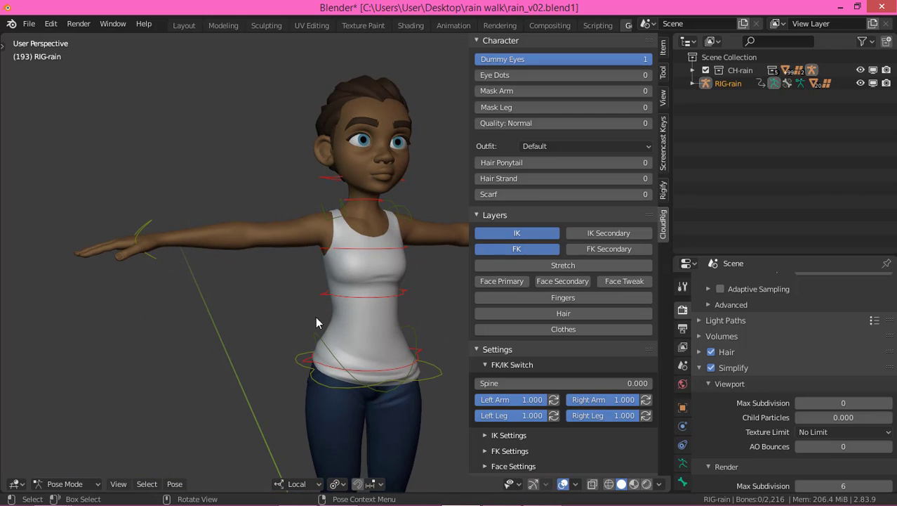
# Switch both the left and right arms from IK to FK in the rig's FK/IK settings.
pyautogui.moveTo(437, 368); pyautogui.dragTo(371, 348, button='middle')
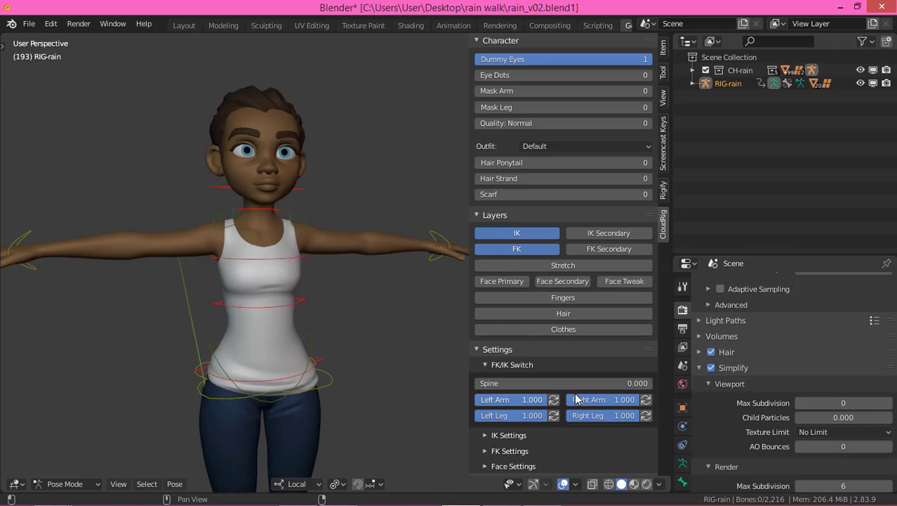
pyautogui.scroll(-1, 528, 244)
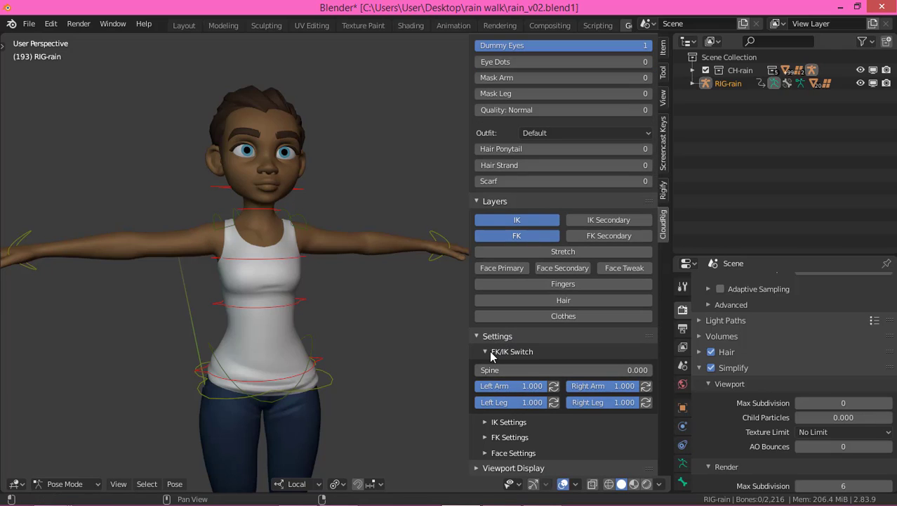
pyautogui.click(554, 386)
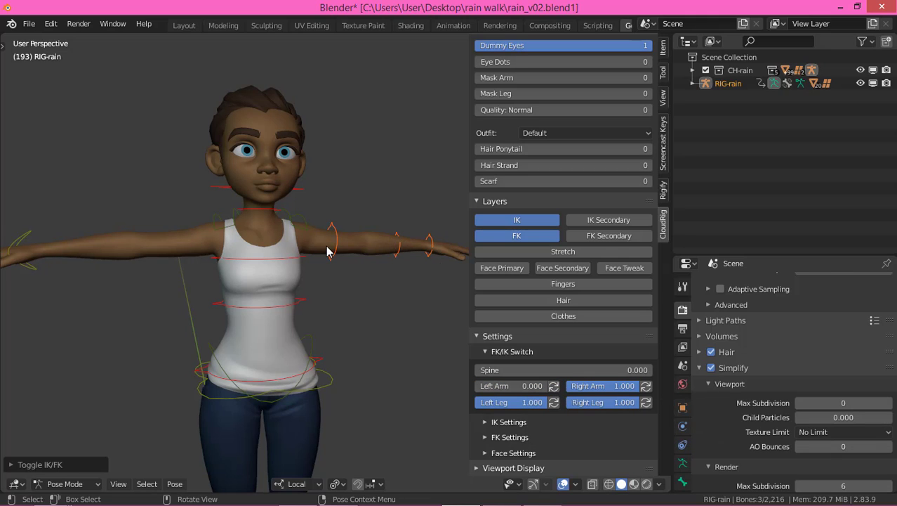
pyautogui.click(646, 386)
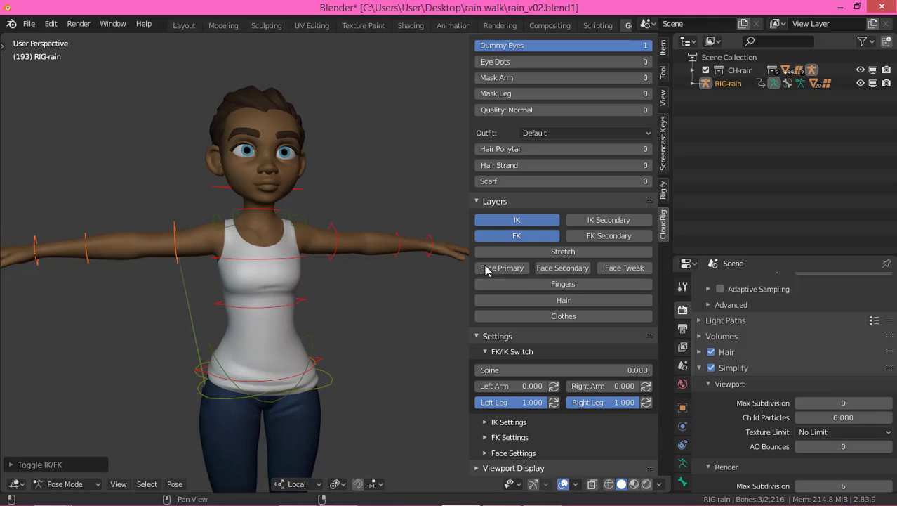
pyautogui.press('n')
pyautogui.scroll(-5, 146, 312)
pyautogui.moveTo(255, 343); pyautogui.dragTo(416, 266, button='middle')
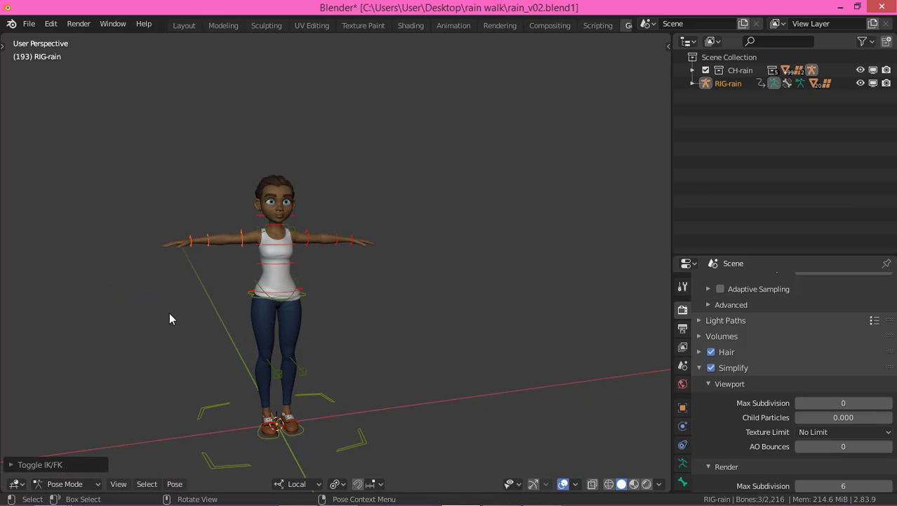
pyautogui.moveTo(169, 319); pyautogui.dragTo(404, 316, button='middle')
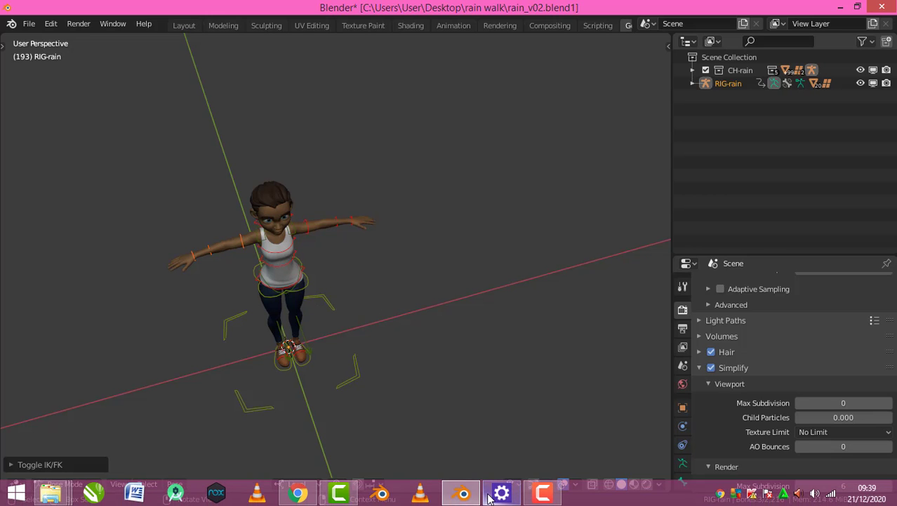
# Switch to Chrome, compare the walk cycle reference images in the open pages, and return to Blender.
pyautogui.click(468, 494)
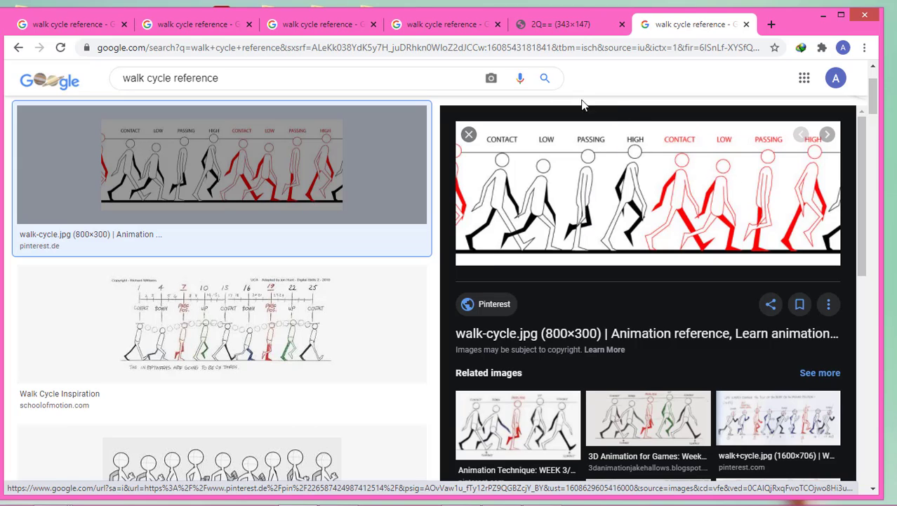
pyautogui.click(560, 24)
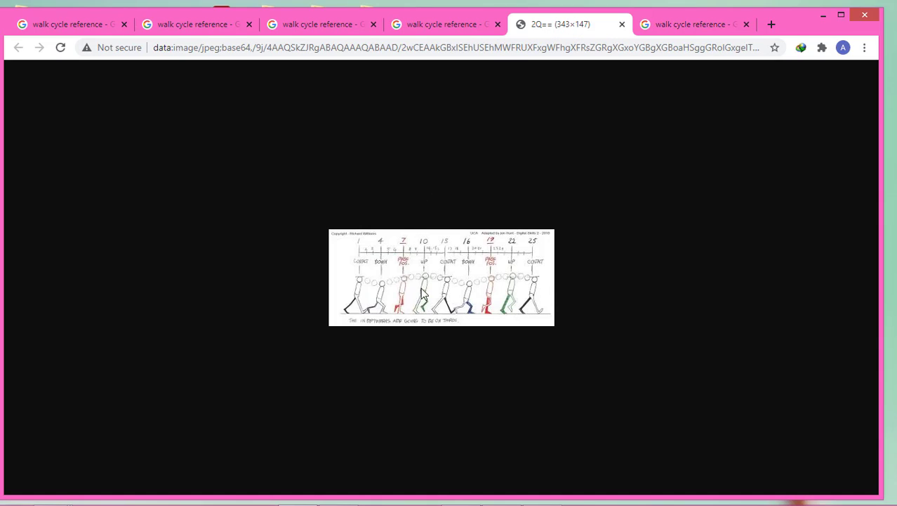
pyautogui.click(445, 31)
pyautogui.click(303, 33)
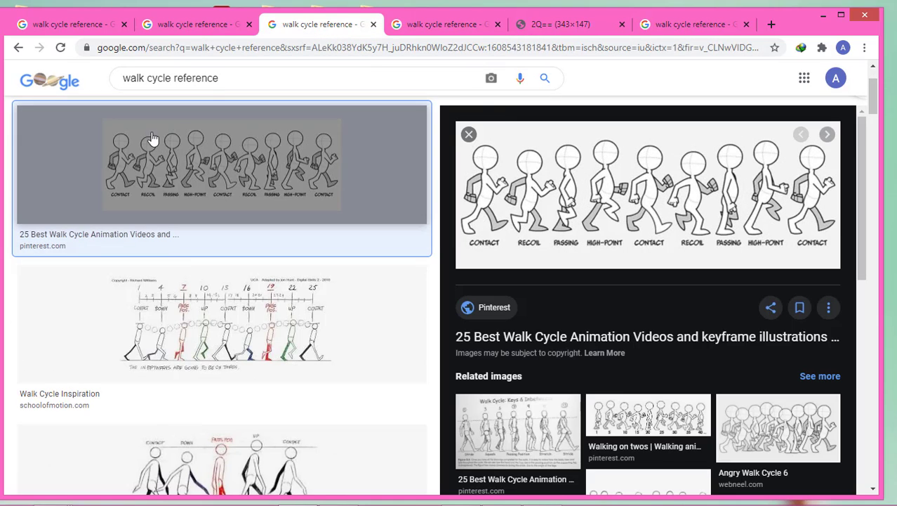
pyautogui.click(207, 24)
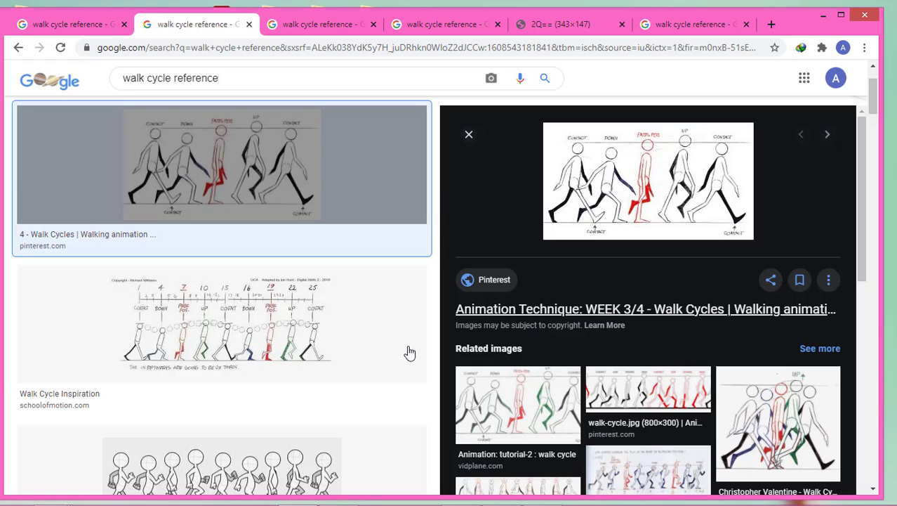
pyautogui.click(825, 15)
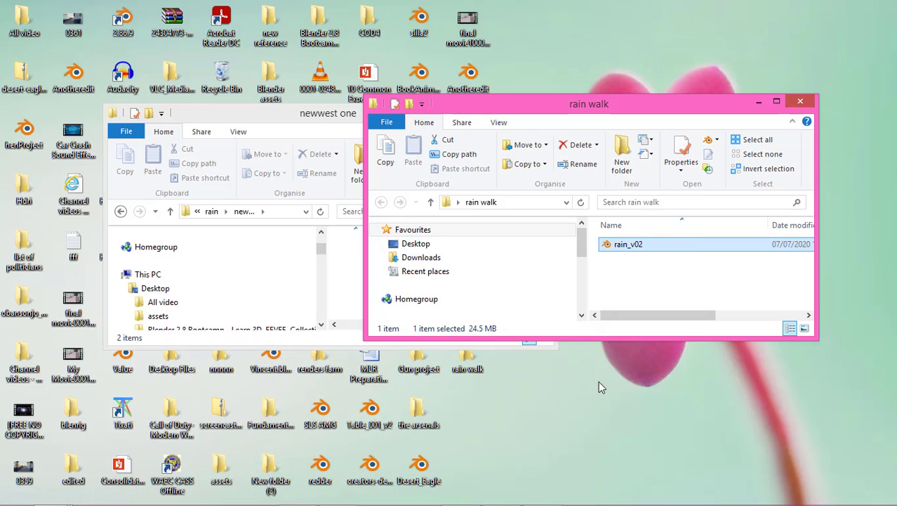
pyautogui.click(491, 495)
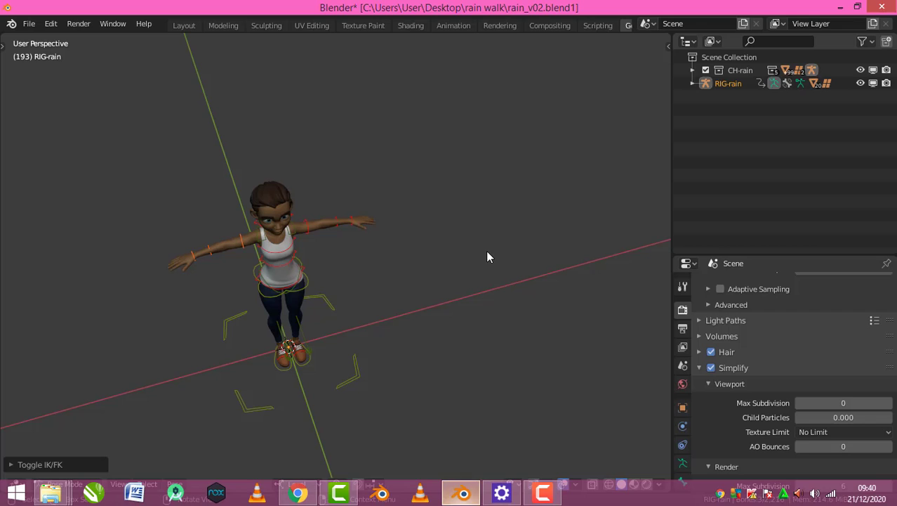
# Switch to the Animation workspace and set the scene's end frame to 25.
pyautogui.moveTo(198, 364); pyautogui.dragTo(318, 91, button='middle')
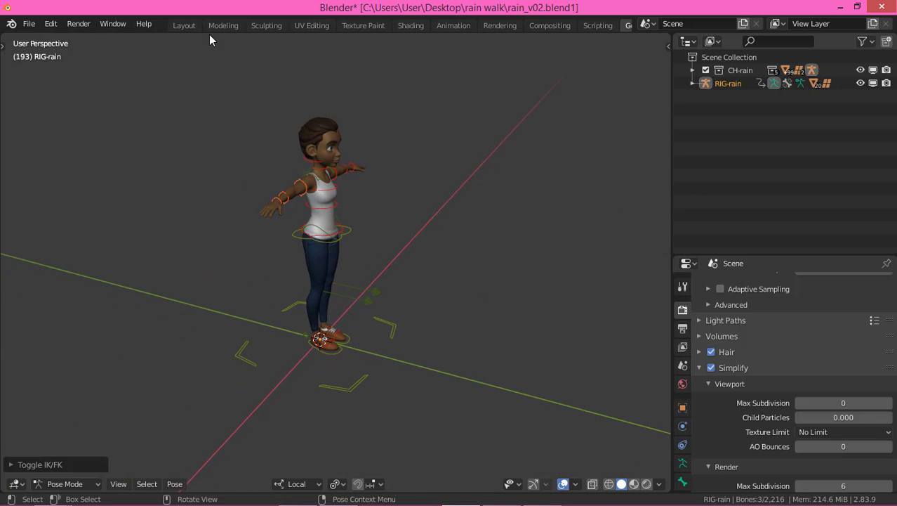
pyautogui.click(449, 25)
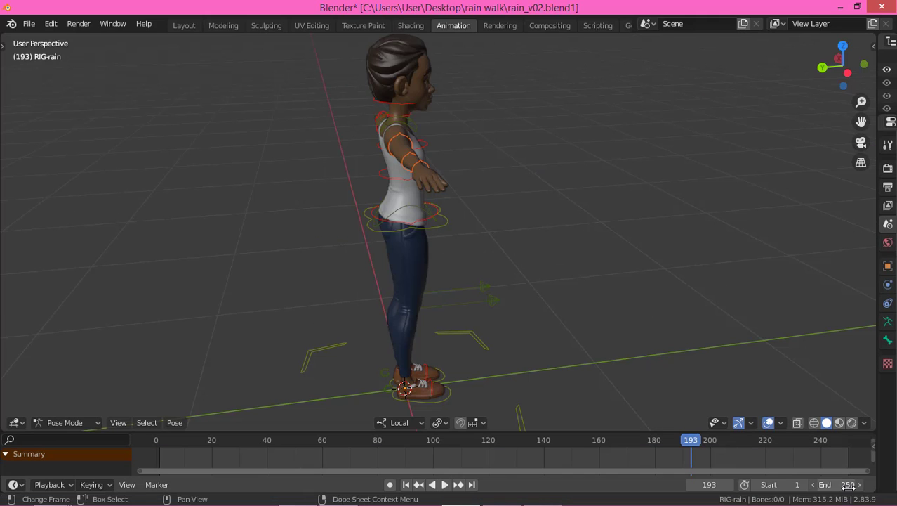
pyautogui.click(850, 486)
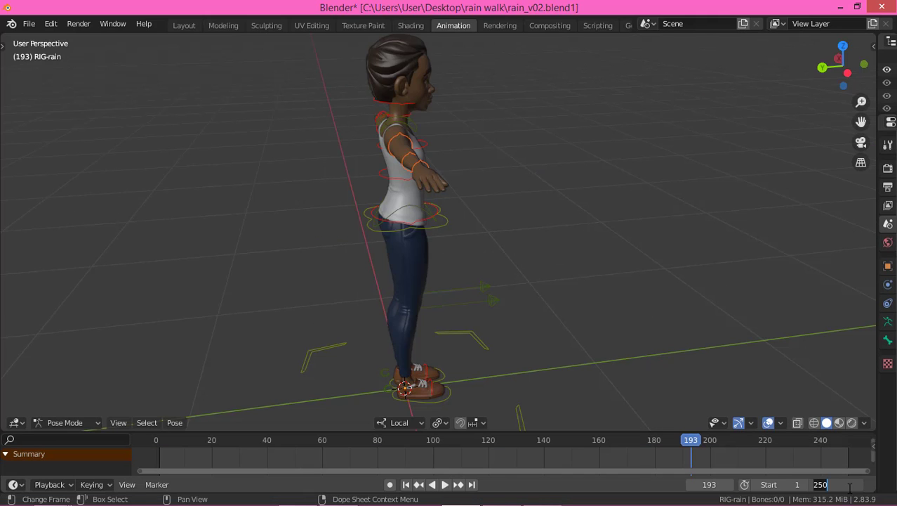
pyautogui.write('25')
pyautogui.press('Return')
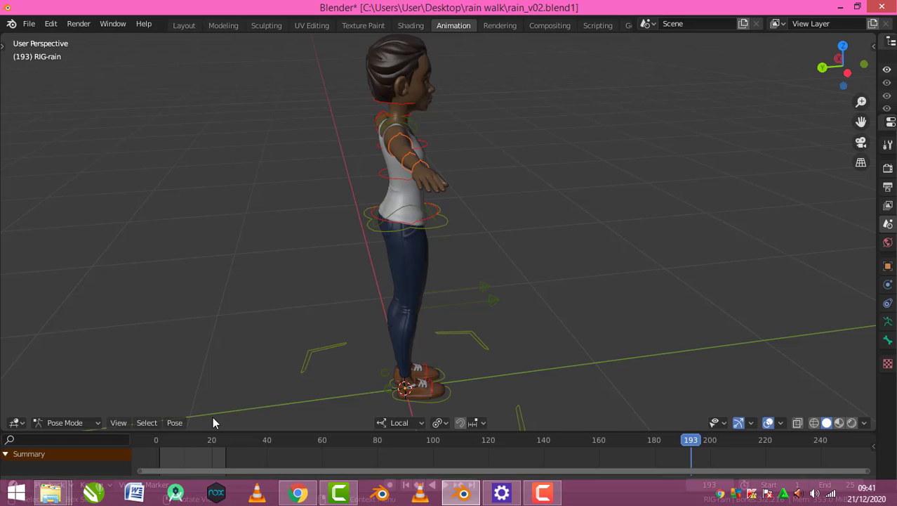
# Fit the timeline to the 25-frame range and make frame 1 the current frame.
pyautogui.scroll(2, 179, 448)
pyautogui.scroll(10, 191, 450)
pyautogui.moveTo(243, 457); pyautogui.dragTo(550, 439, button='middle')
pyautogui.scroll(5, 579, 460)
pyautogui.moveTo(592, 460); pyautogui.dragTo(671, 456, button='middle')
pyautogui.scroll(2, 469, 458)
pyautogui.click(238, 442)
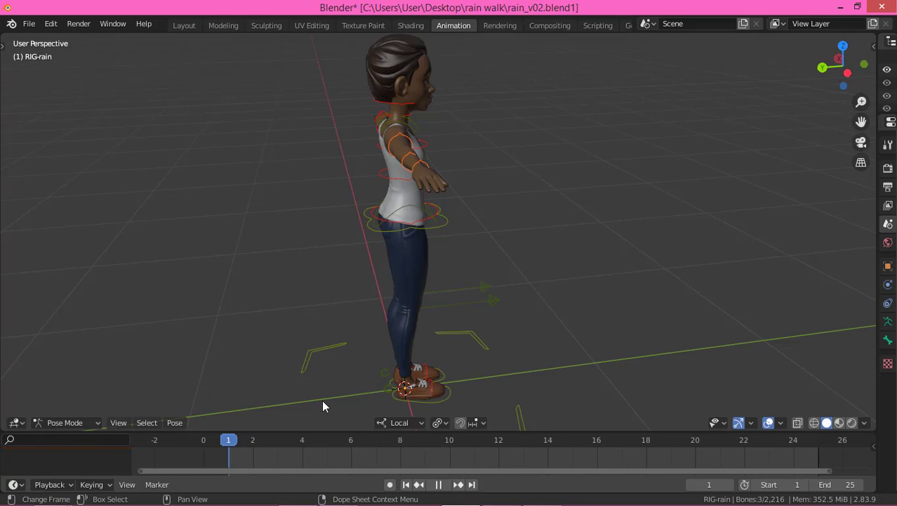
# Check the contact, down, passing and up poses in Chrome's walk cycle reference, and return to Blender.
pyautogui.moveTo(478, 292); pyautogui.dragTo(422, 400, button='middle')
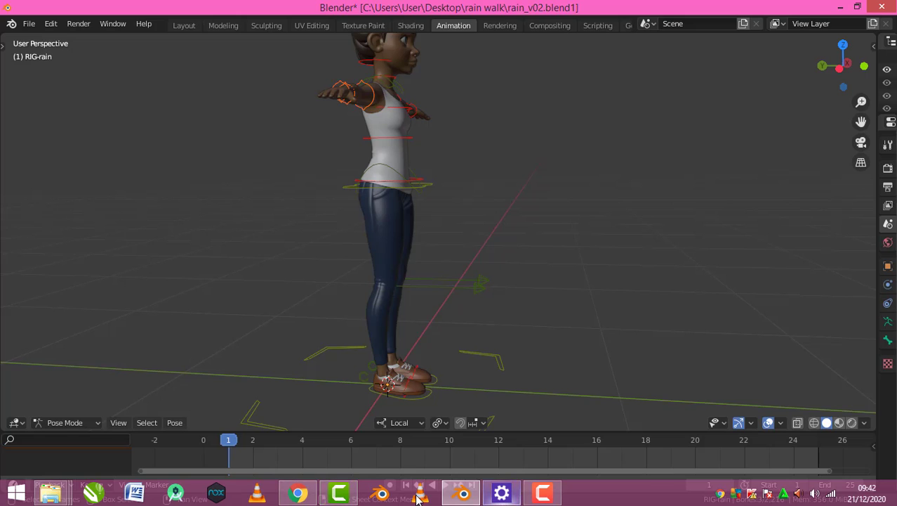
pyautogui.click(298, 493)
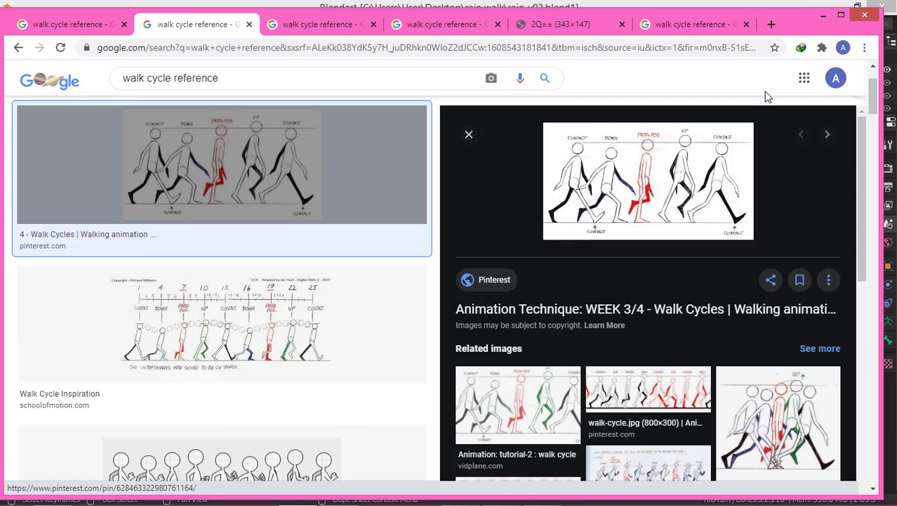
pyautogui.click(823, 14)
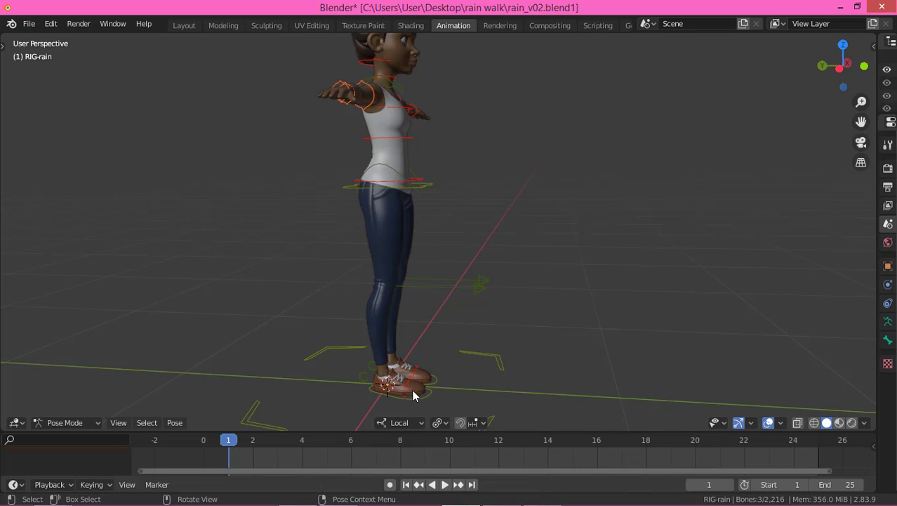
# Select the right foot's parent control and show the feet close up in the right orthographic view.
pyautogui.click(426, 401)
pyautogui.click(423, 398)
pyautogui.keyDown('shift'); pyautogui.moveTo(483, 375); pyautogui.dragTo(478, 342, button='middle'); pyautogui.keyUp('shift')
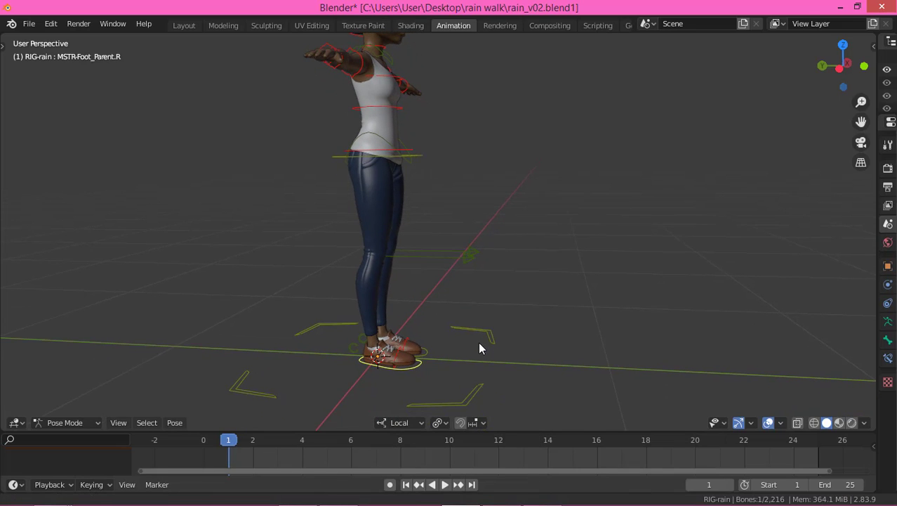
pyautogui.scroll(-5, 488, 282)
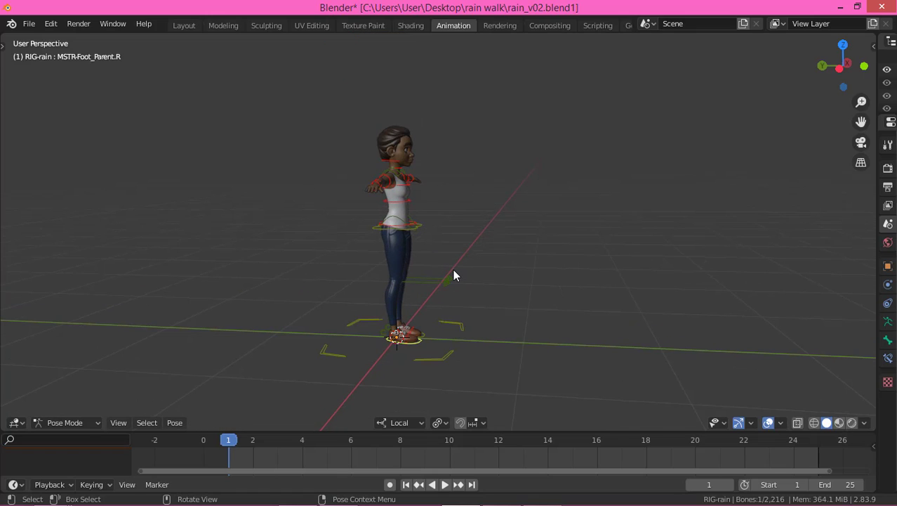
pyautogui.press('KP_1')
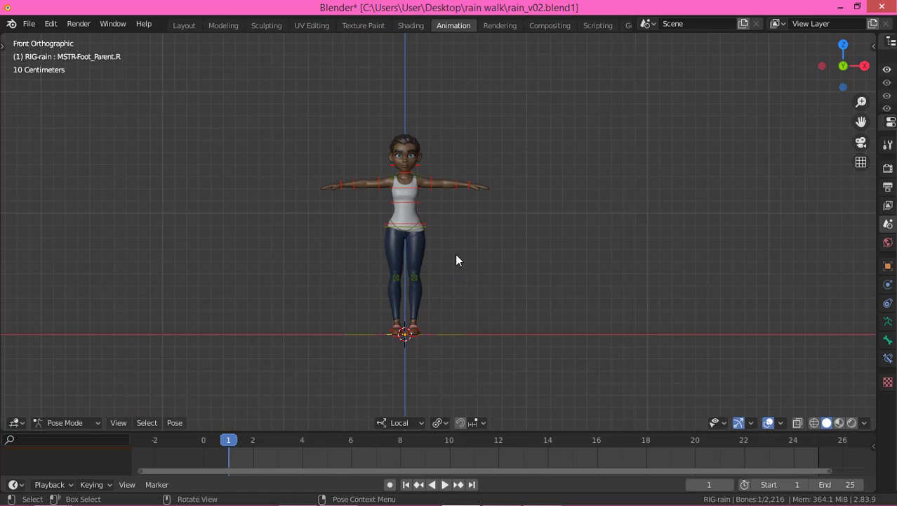
pyautogui.press('KP_7')
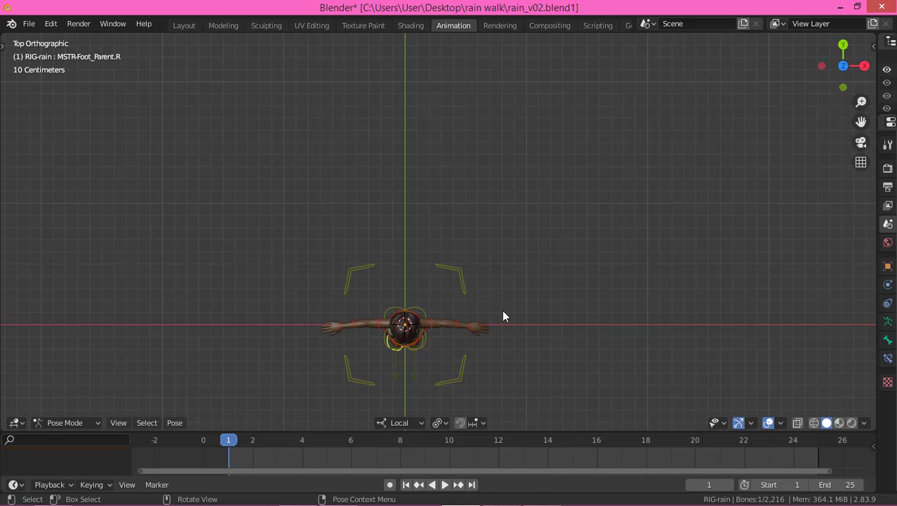
pyautogui.press('KP_3')
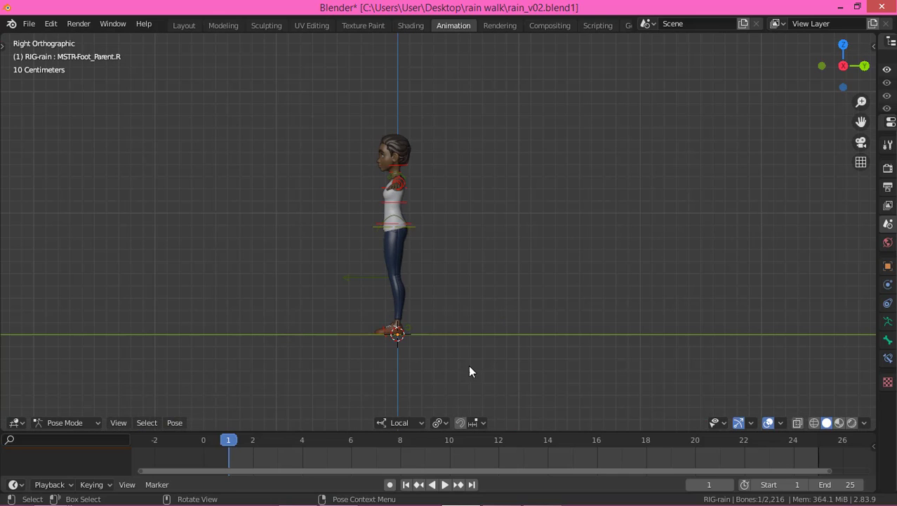
pyautogui.scroll(7, 397, 334)
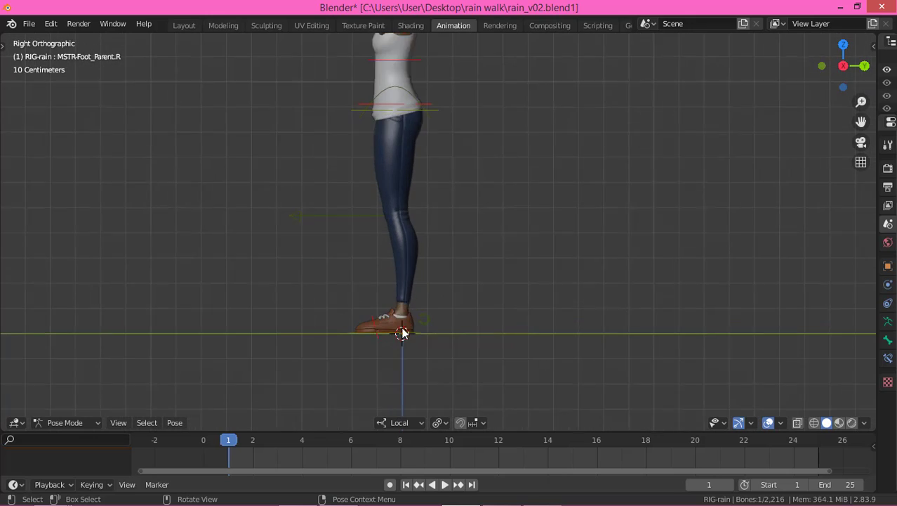
pyautogui.scroll(2, 394, 330)
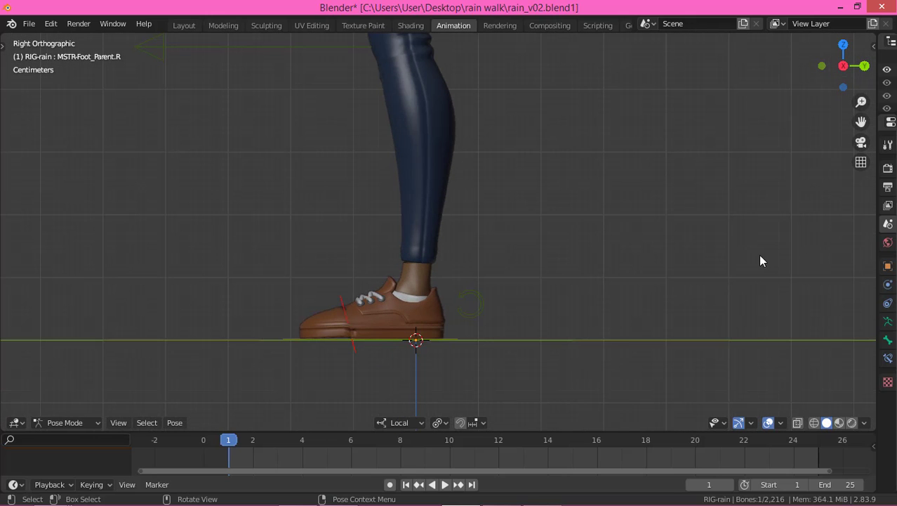
# Split the 3D viewport vertically and set the new view to an angled perspective of the character's legs and hips.
pyautogui.rightClick(878, 238)
pyautogui.rightClick(878, 257)
pyautogui.click(787, 252)
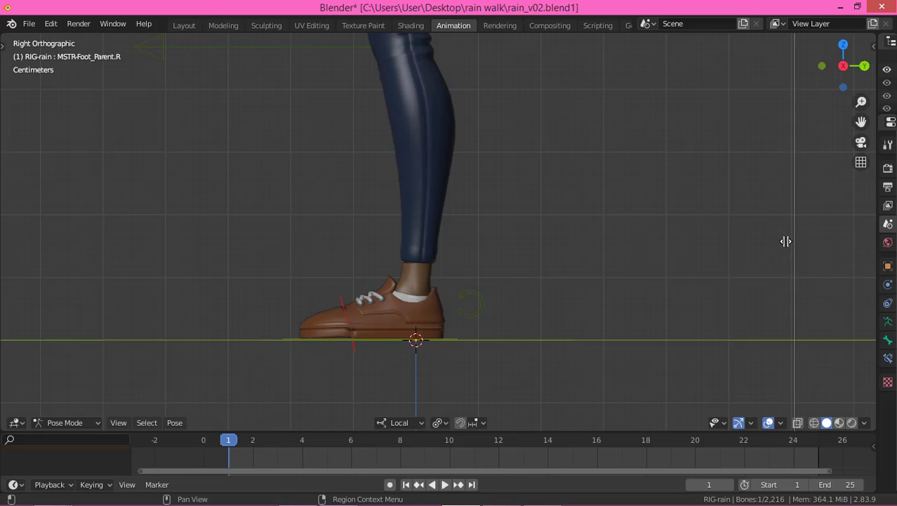
pyautogui.click(563, 203)
pyautogui.moveTo(745, 267); pyautogui.dragTo(634, 321, button='middle')
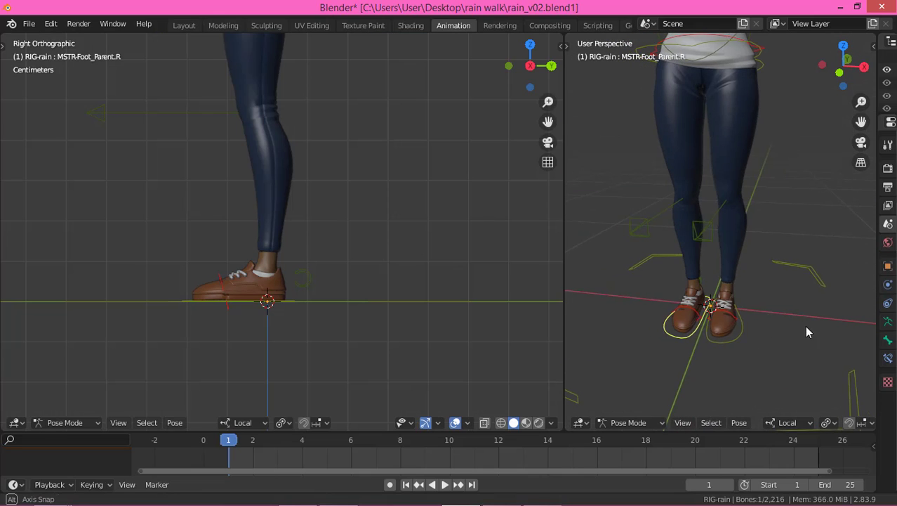
pyautogui.moveTo(806, 331); pyautogui.dragTo(765, 296, button='middle')
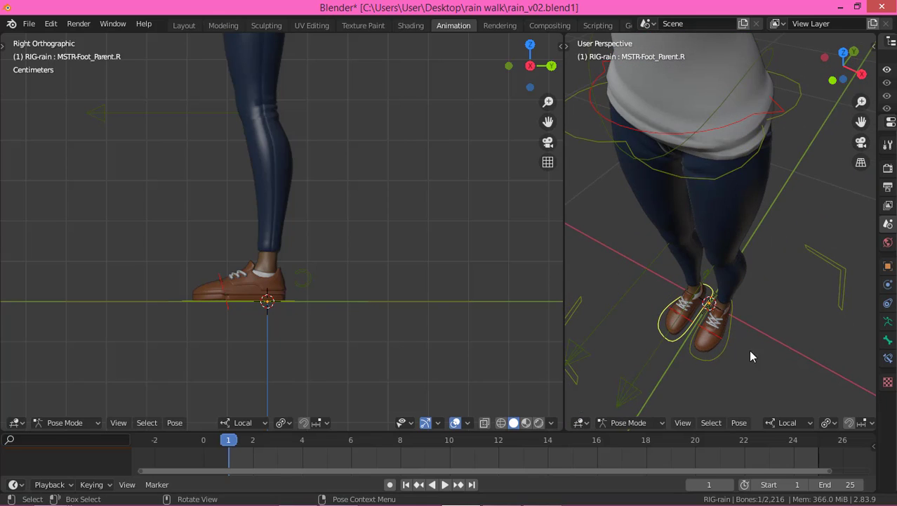
# Enable the Move and Rotate object gizmos in the side-view viewport.
pyautogui.click(468, 423)
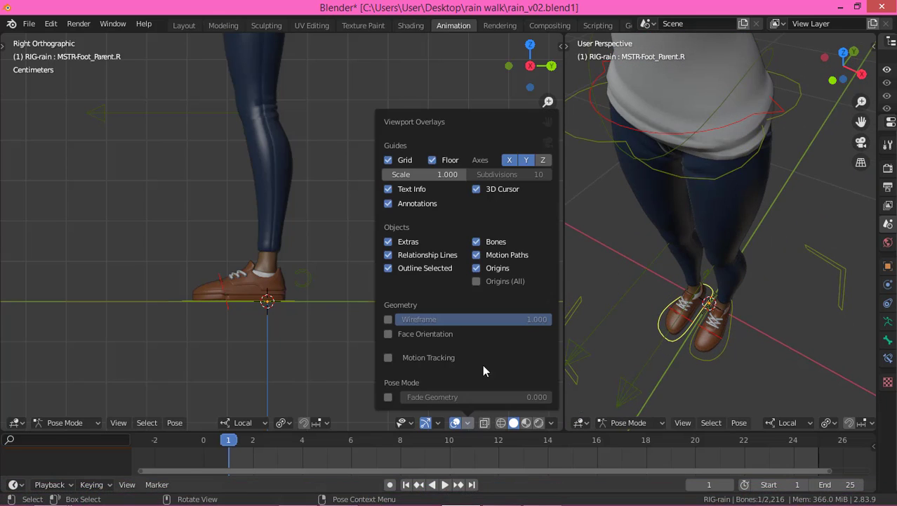
pyautogui.click(438, 423)
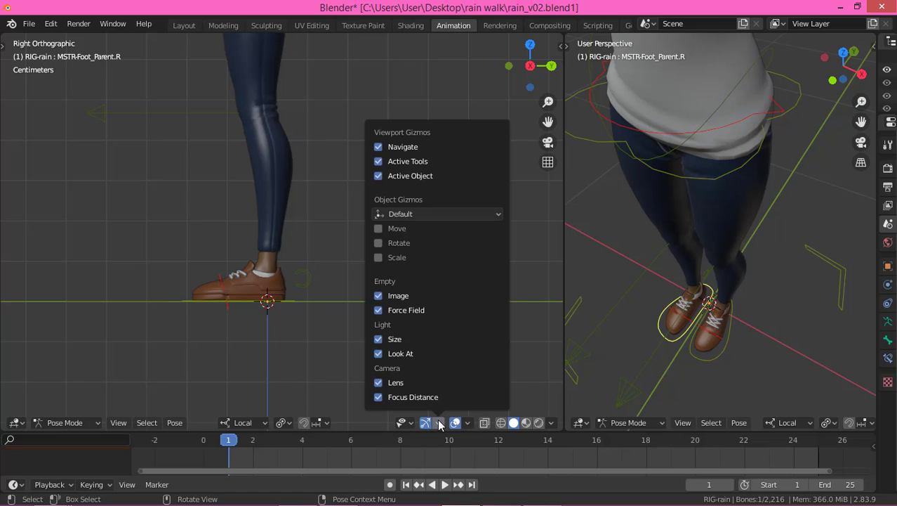
pyautogui.click(376, 229)
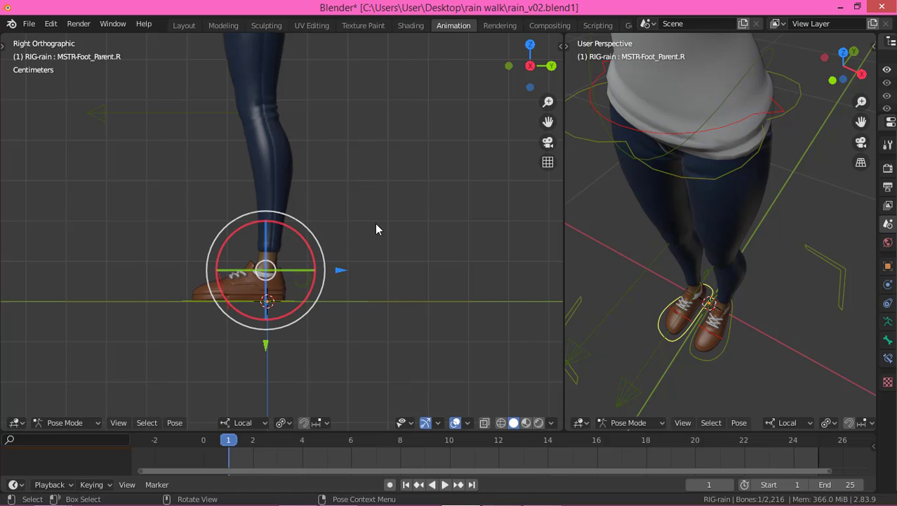
# Select the pelvis parent control and lower it slightly in the right orthographic view so the knees bend.
pyautogui.click(581, 139)
pyautogui.moveTo(373, 189)
pyautogui.mouseDown(button='middle')
pyautogui.moveTo(366, 230)
pyautogui.moveTo(360, 211)
pyautogui.moveTo(383, 200)
pyautogui.mouseUp(button='middle')
pyautogui.scroll(-3, 361, 210)
pyautogui.press('KP_3')
pyautogui.press('KP_3')
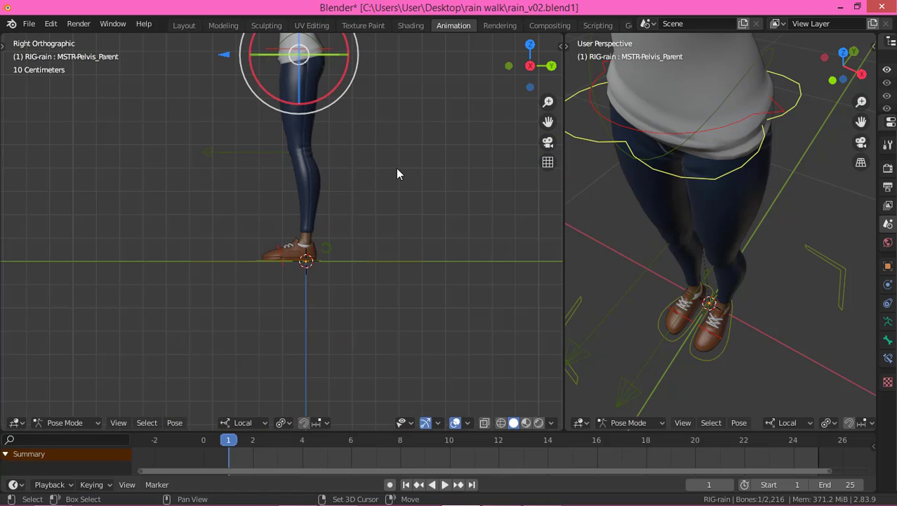
pyautogui.keyDown('shift'); pyautogui.moveTo(397, 168); pyautogui.dragTo(412, 243, button='middle'); pyautogui.keyUp('shift')
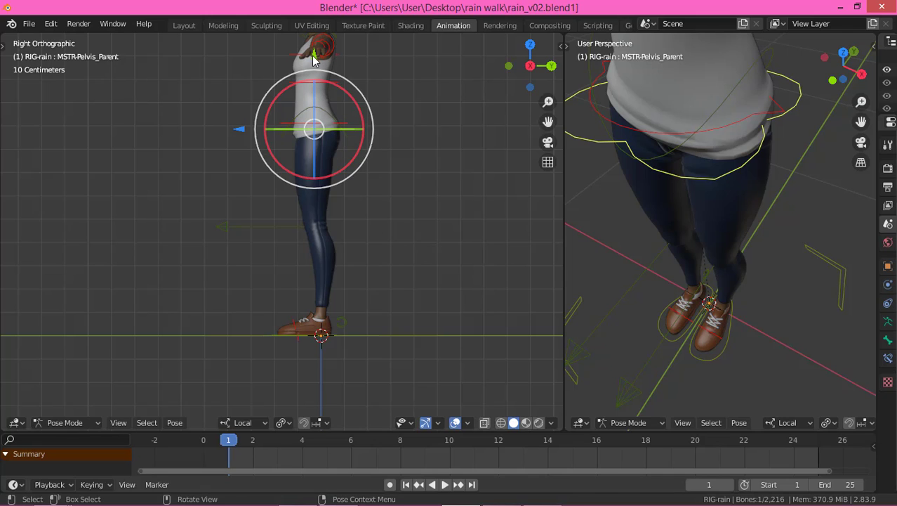
pyautogui.press('g')
pyautogui.press('z')
pyautogui.click(325, 103)
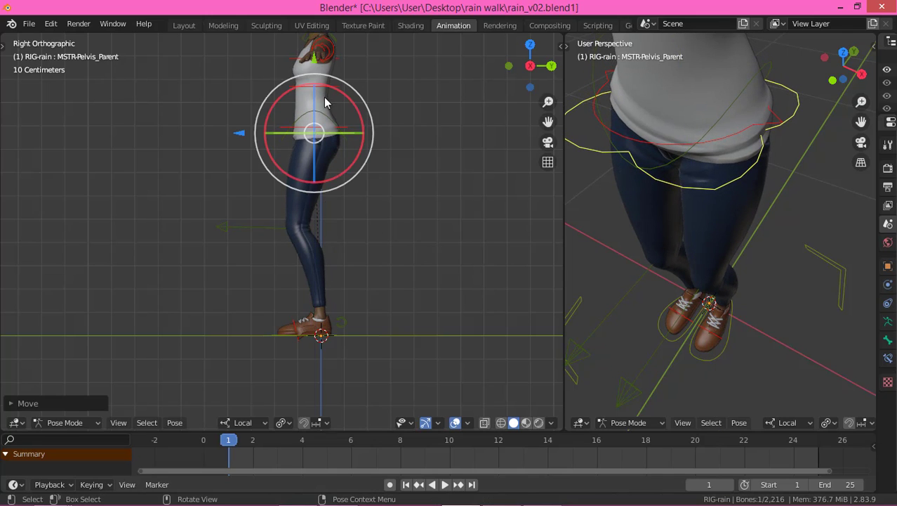
# Move the right foot's parent control forward along its local Z axis.
pyautogui.click(660, 316)
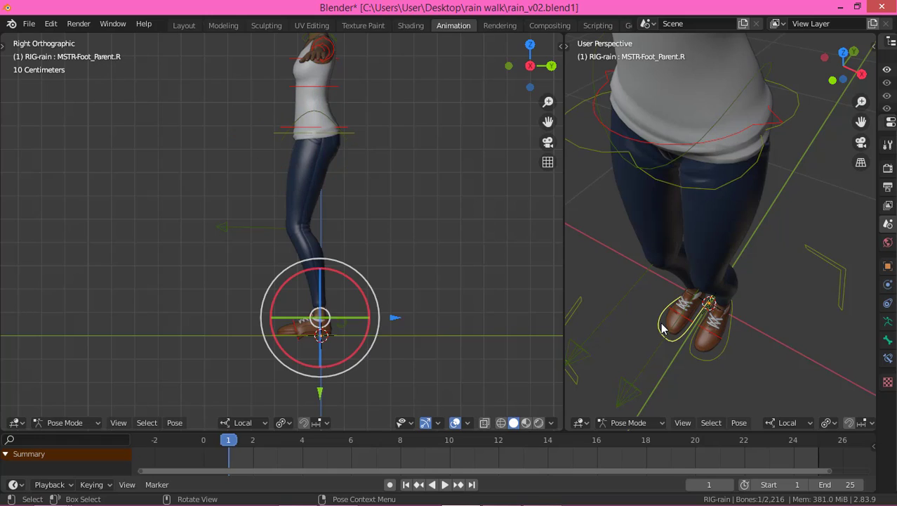
pyautogui.press('g')
pyautogui.press('z')
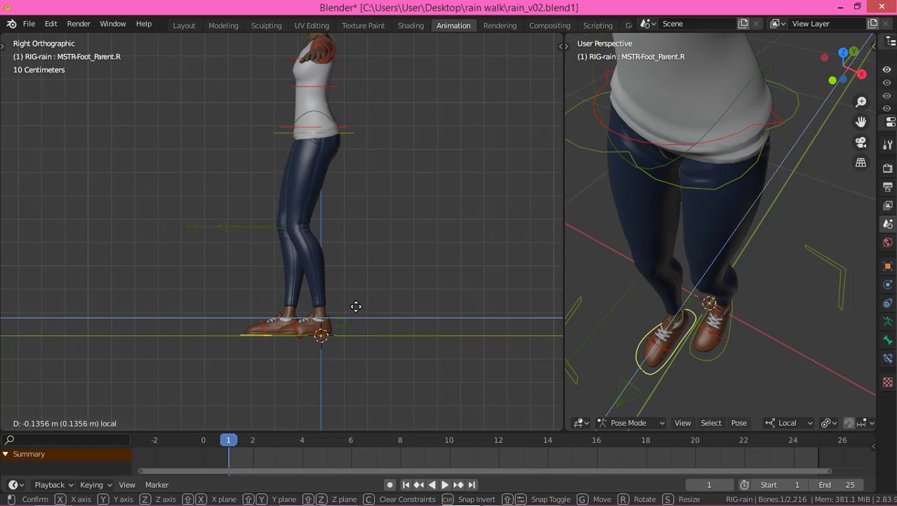
pyautogui.click(347, 302)
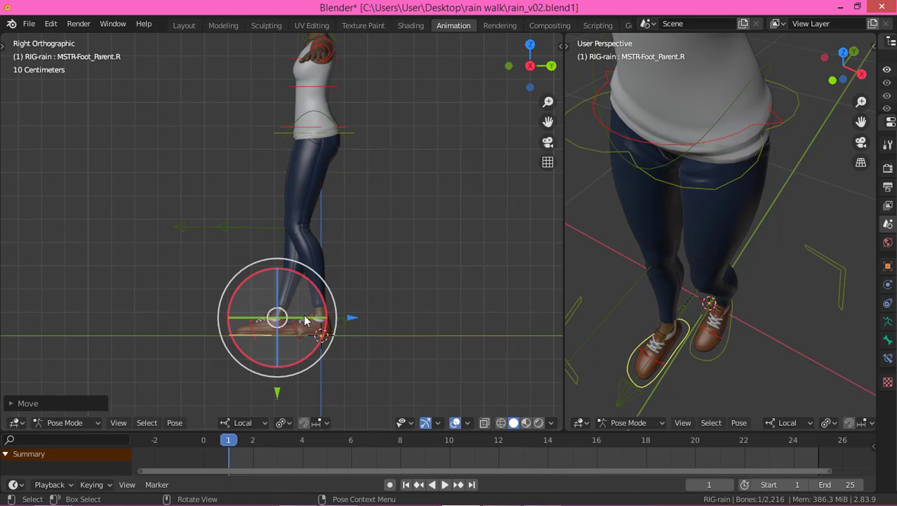
# Rotate the right foot's parent control so the toes point up off the ground.
pyautogui.press('r')
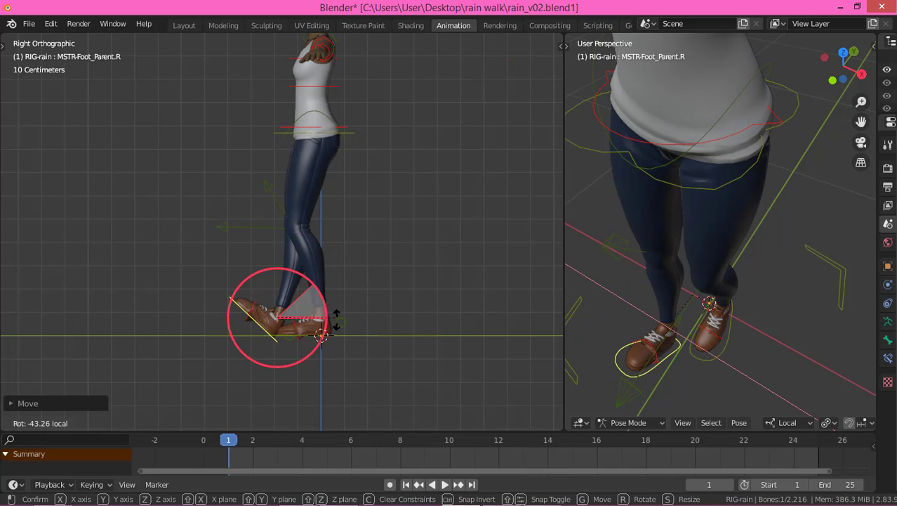
pyautogui.click(302, 310)
pyautogui.scroll(5, 309, 288)
pyautogui.scroll(-2, 309, 289)
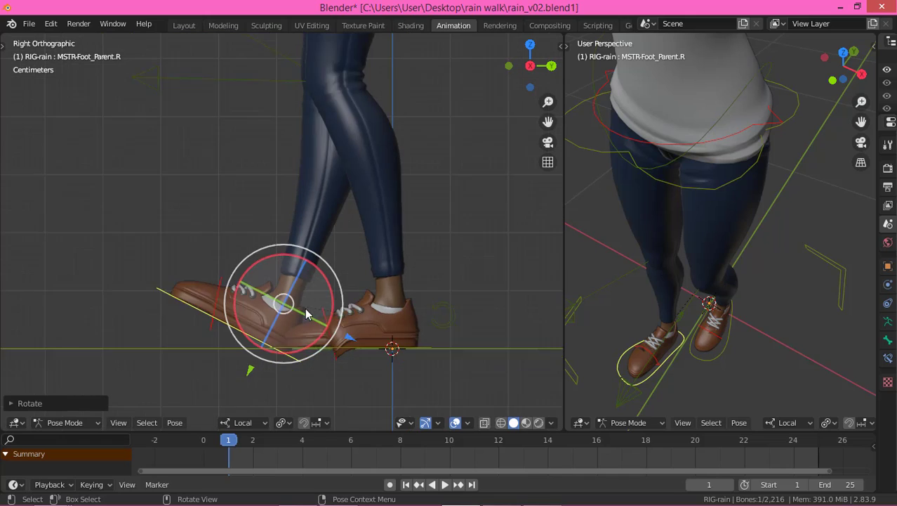
# Switch the transform orientation to Global and raise the right foot slightly so its heel rests on the floor line.
pyautogui.click(264, 424)
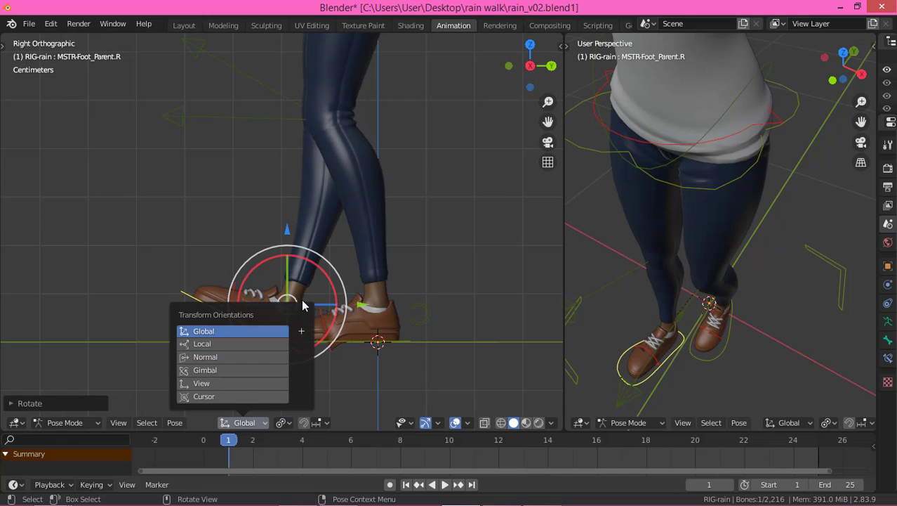
pyautogui.click(214, 334)
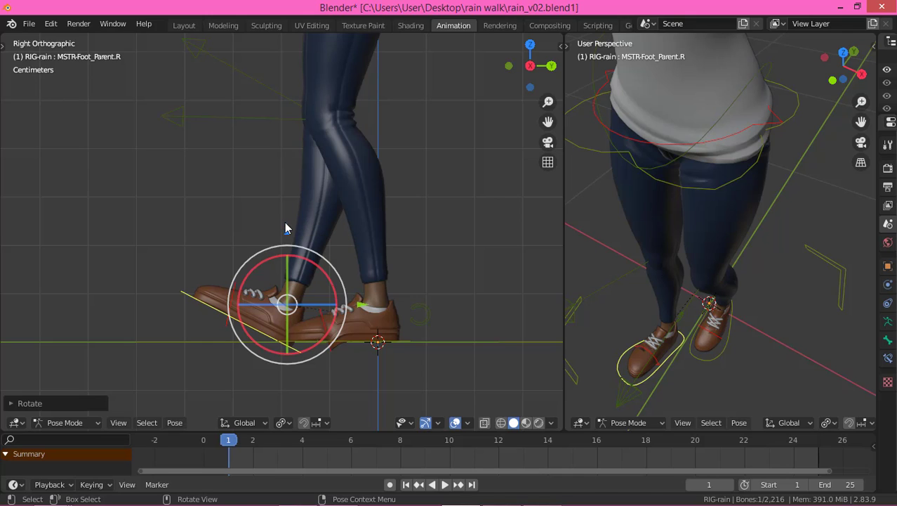
pyautogui.press('g')
pyautogui.click(279, 216)
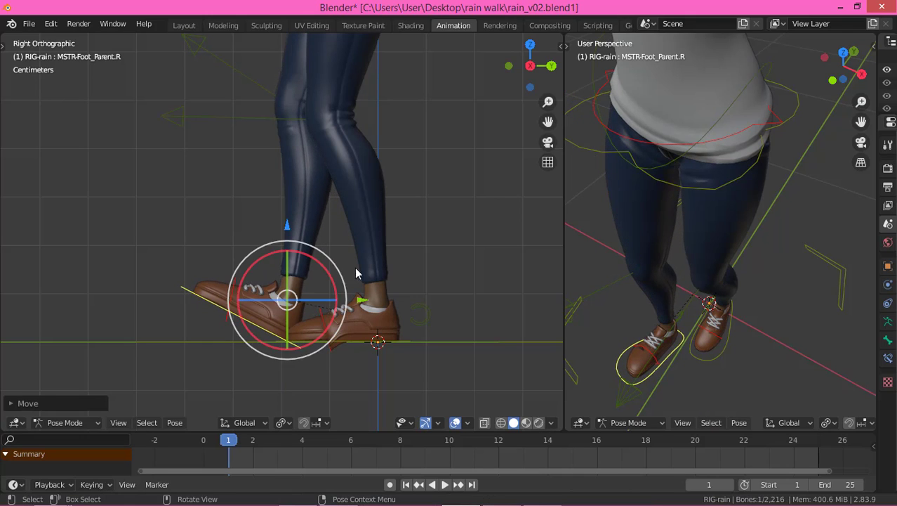
# Move the left foot's parent control backward about 0.14 m along the global Y axis.
pyautogui.click(715, 359)
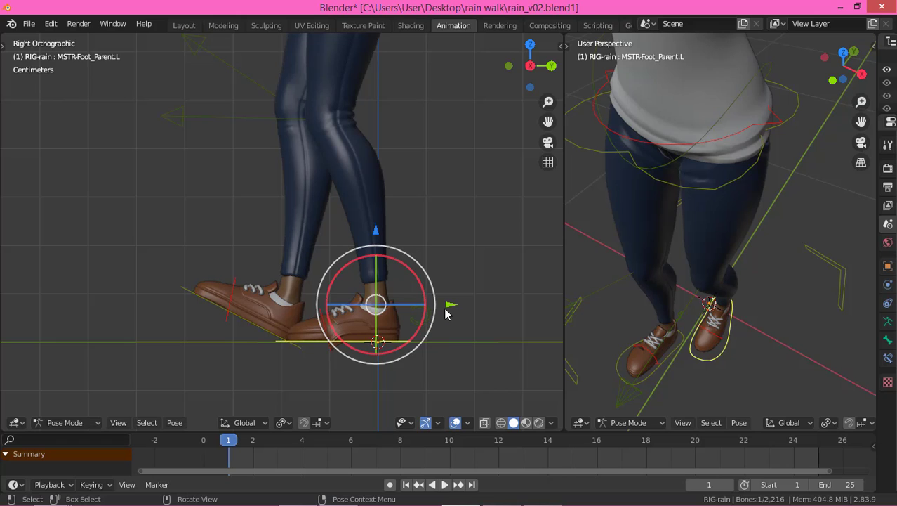
pyautogui.press('g')
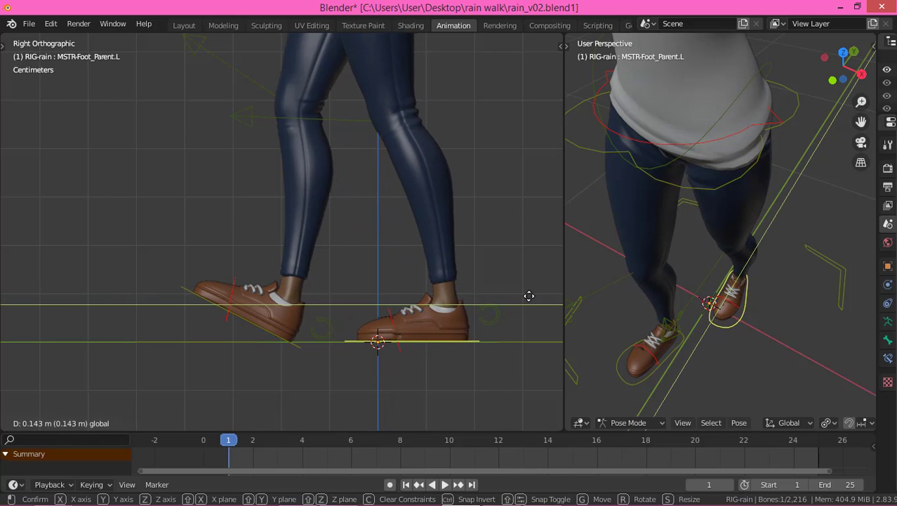
pyautogui.click(445, 343)
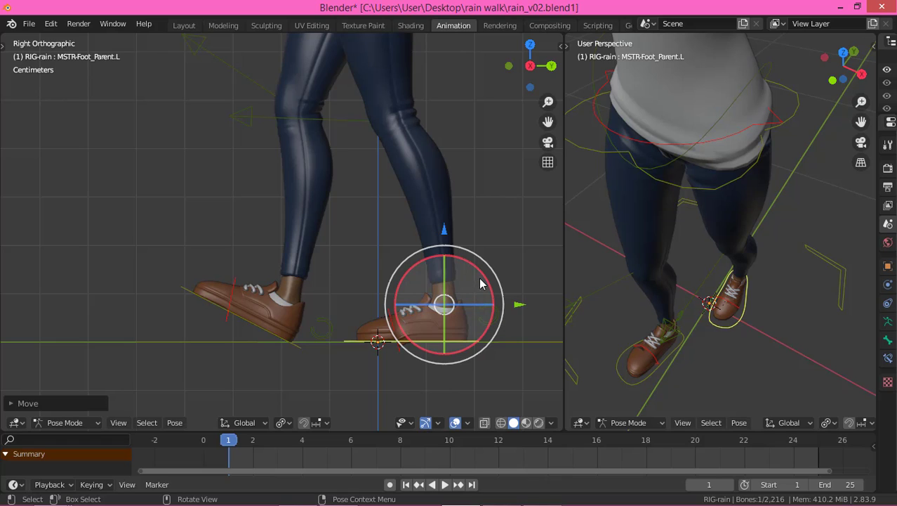
# Rotate the left foot's roll control to lift the heel while the toes stay on the ground.
pyautogui.click(508, 302)
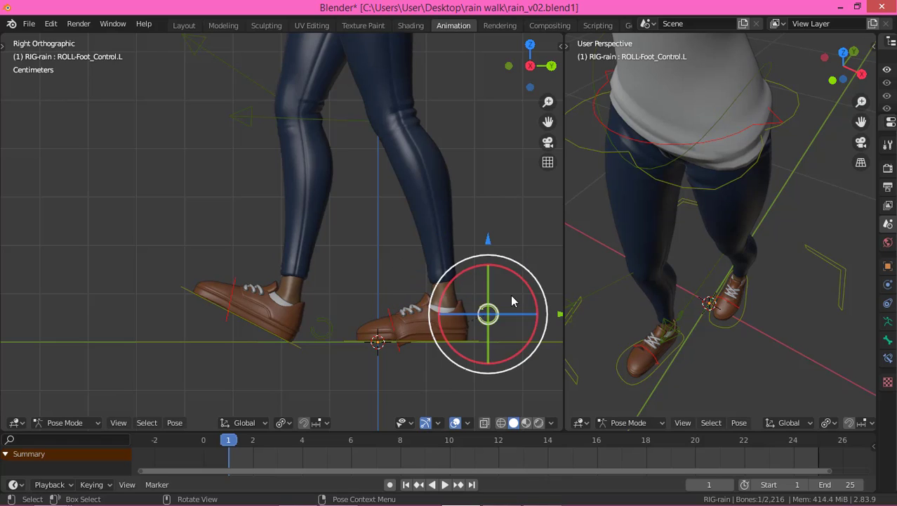
pyautogui.press('r')
pyautogui.press('r')
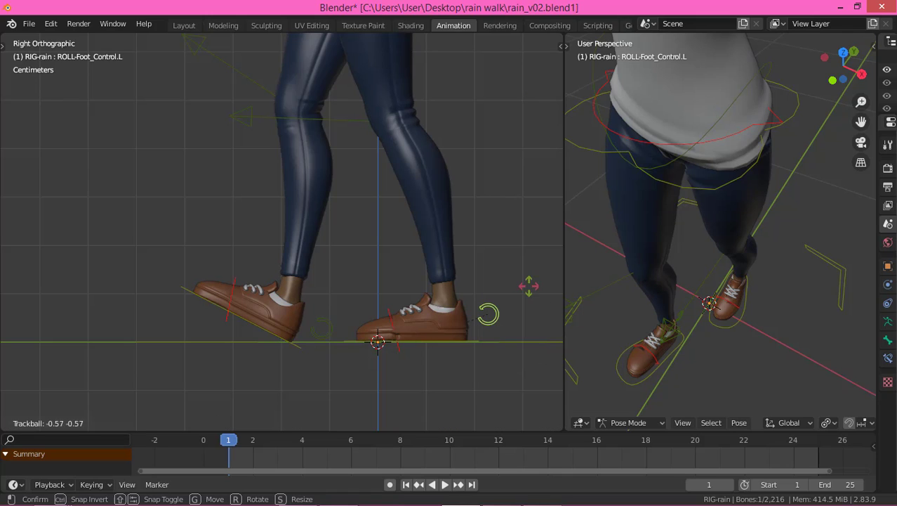
pyautogui.click(510, 306)
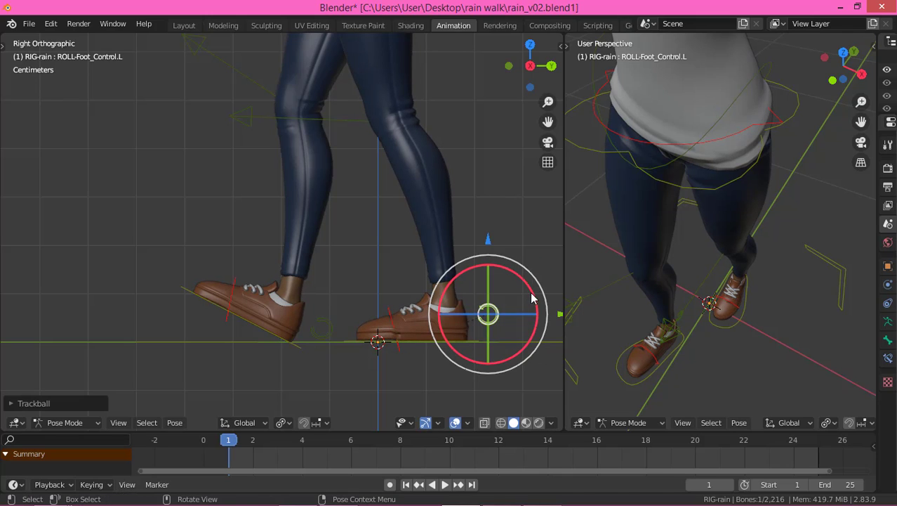
pyautogui.press('r')
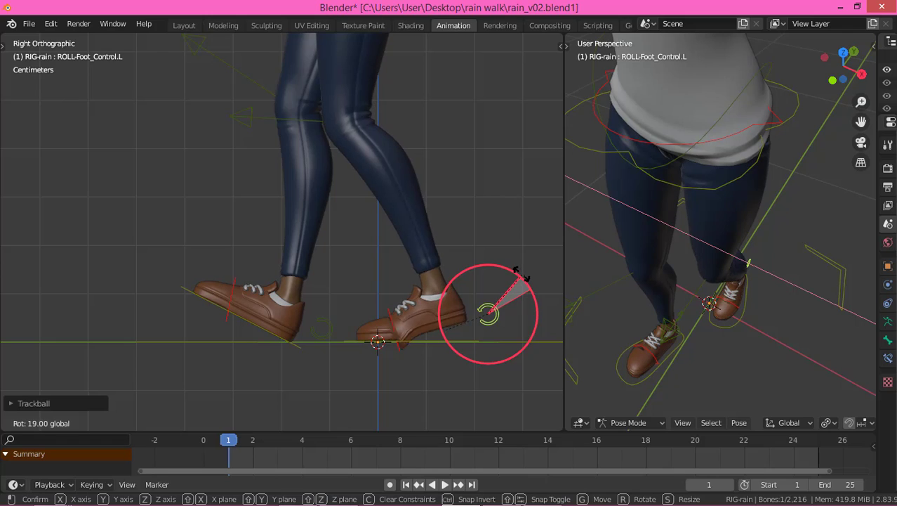
pyautogui.click(457, 307)
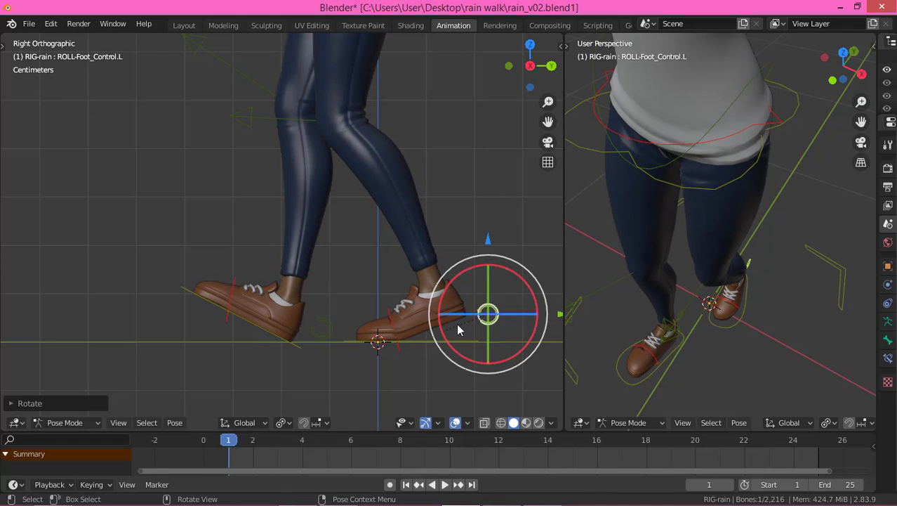
# Move the left foot's parent control a little farther back along the Y axis to widen the stride.
pyautogui.click(459, 327)
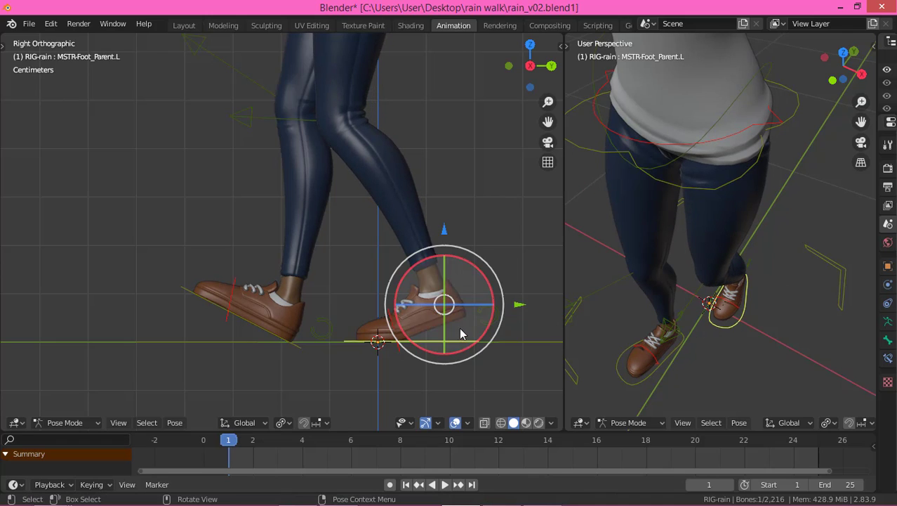
pyautogui.moveTo(459, 327); pyautogui.dragTo(358, 260, button='middle')
pyautogui.scroll(-3, 358, 242)
pyautogui.press('KP_3')
pyautogui.scroll(-3, 359, 239)
pyautogui.press('KP_3')
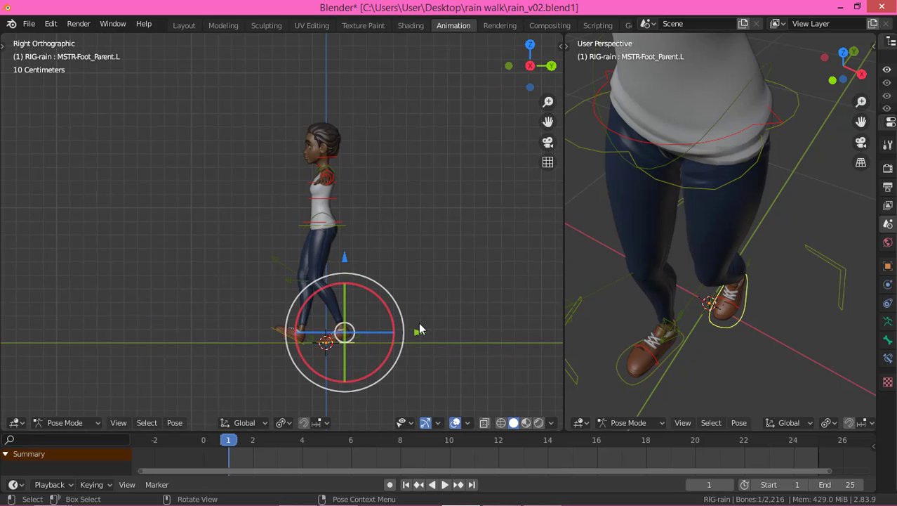
pyautogui.moveTo(427, 333); pyautogui.dragTo(422, 332)
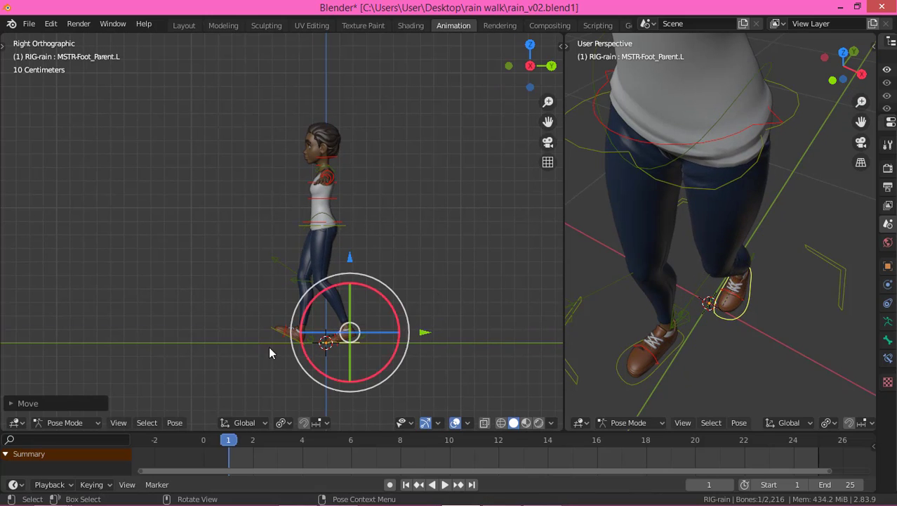
pyautogui.scroll(2, 291, 344)
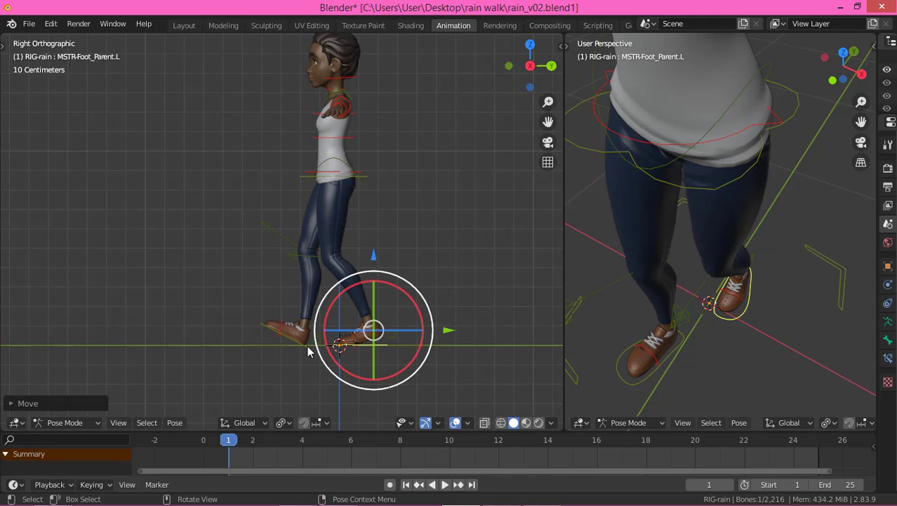
# Lower the pelvis parent control slightly along the global Z axis to fit the contact pose.
pyautogui.click(304, 181)
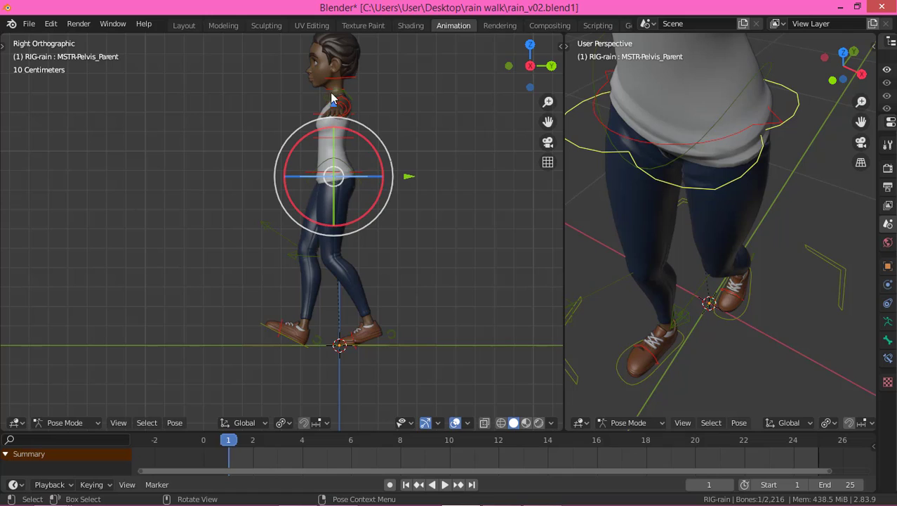
pyautogui.press('g')
pyautogui.moveTo(334, 103); pyautogui.dragTo(335, 106)
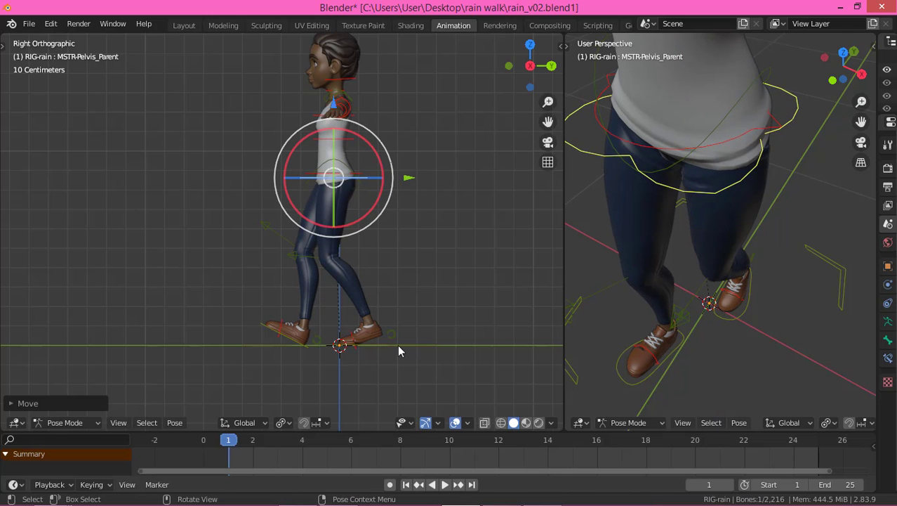
pyautogui.press('g')
pyautogui.press('z')
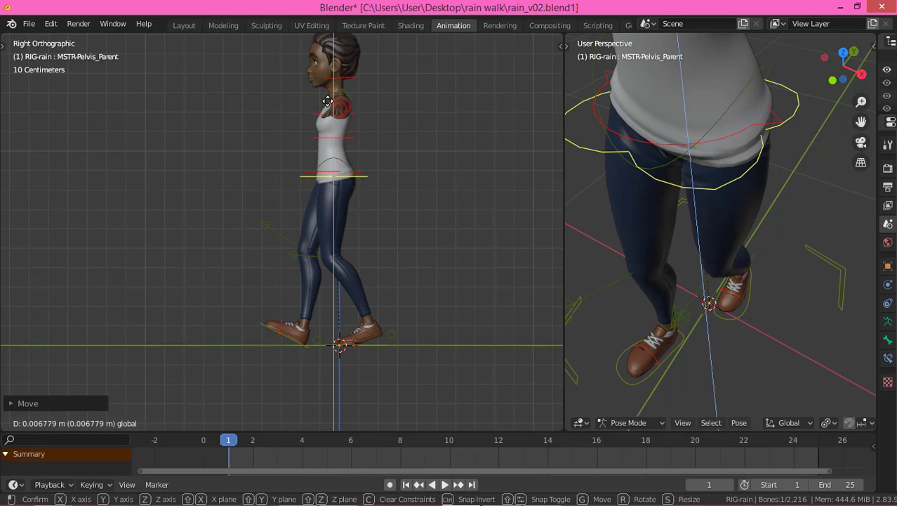
pyautogui.moveTo(327, 102); pyautogui.dragTo(328, 104)
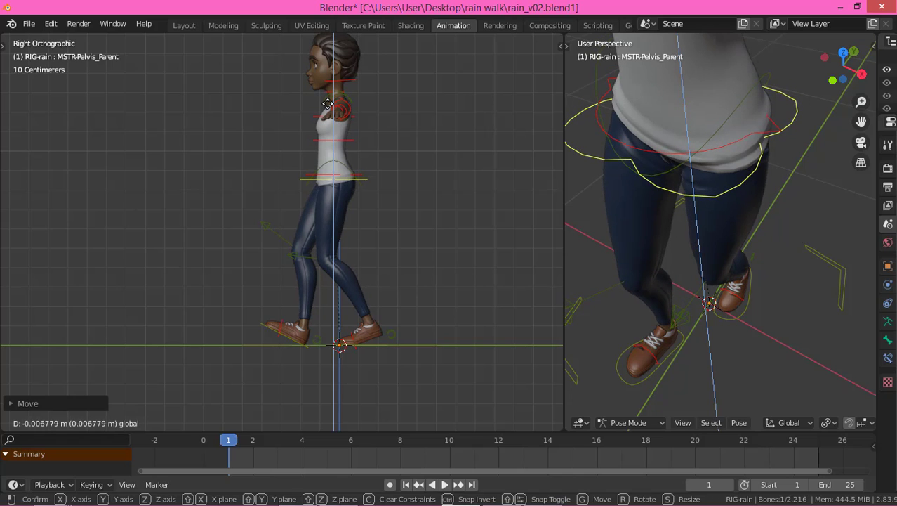
pyautogui.moveTo(328, 103); pyautogui.dragTo(328, 102)
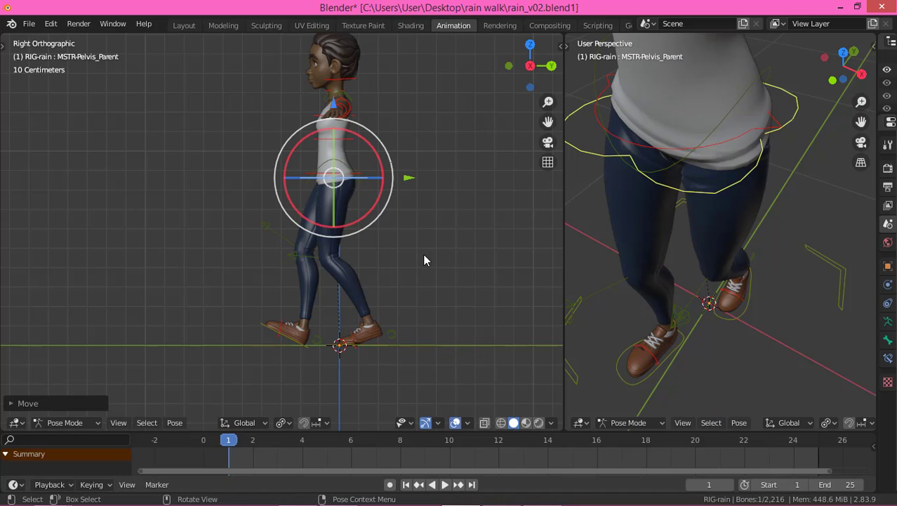
# Select all of the rig's controls and insert a LocRotScale keyframe for the contact pose on frame 1.
pyautogui.press('a')
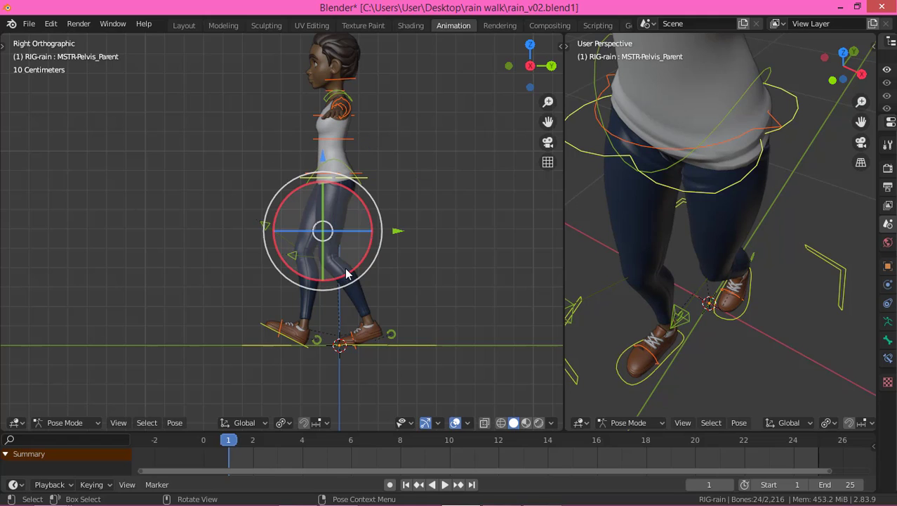
pyautogui.press('i')
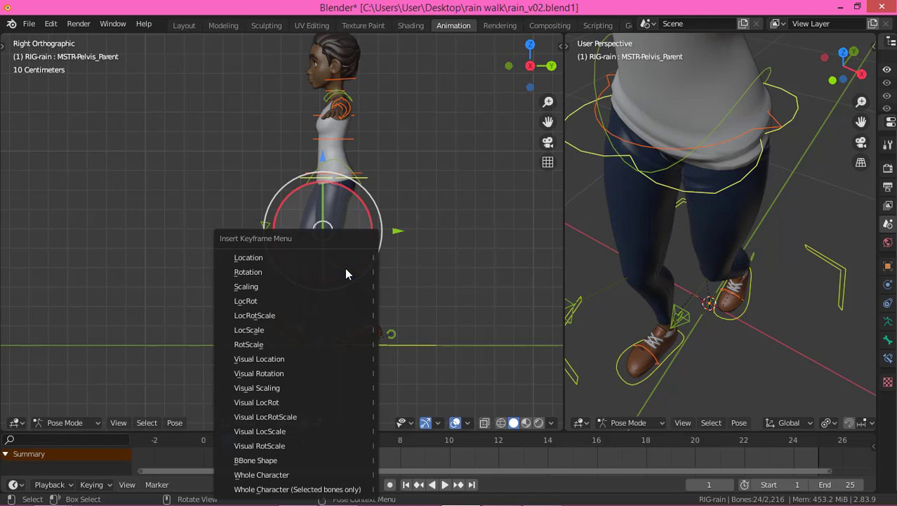
pyautogui.click(249, 317)
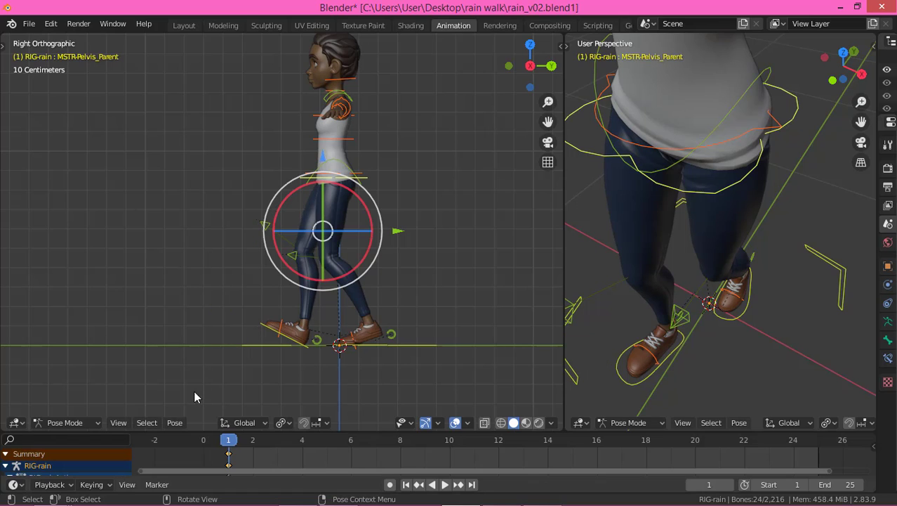
# Make LocRotScale the active keying set and key all selected controls with it on frame 1.
pyautogui.click(94, 484)
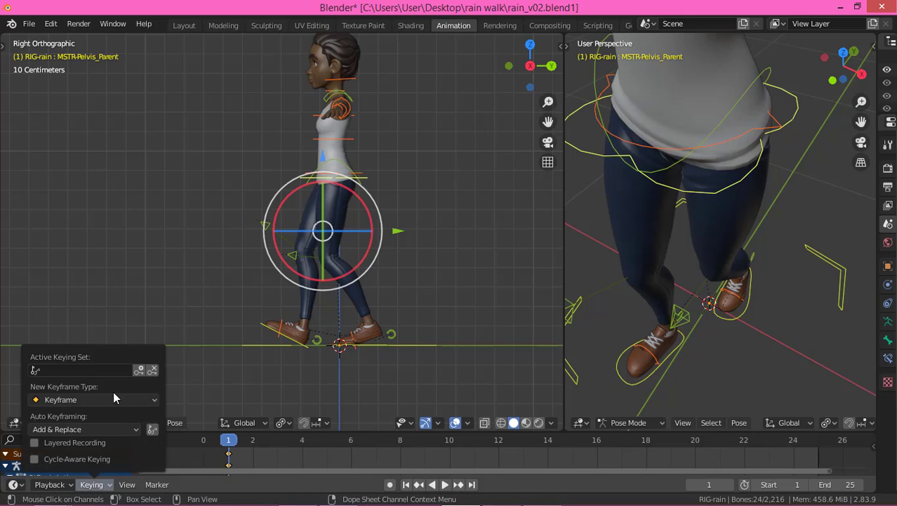
pyautogui.click(92, 484)
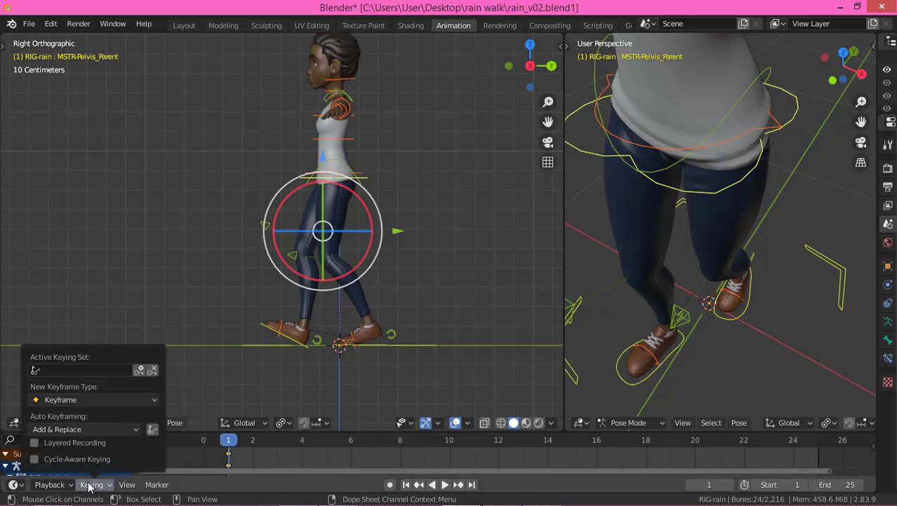
pyautogui.click(69, 372)
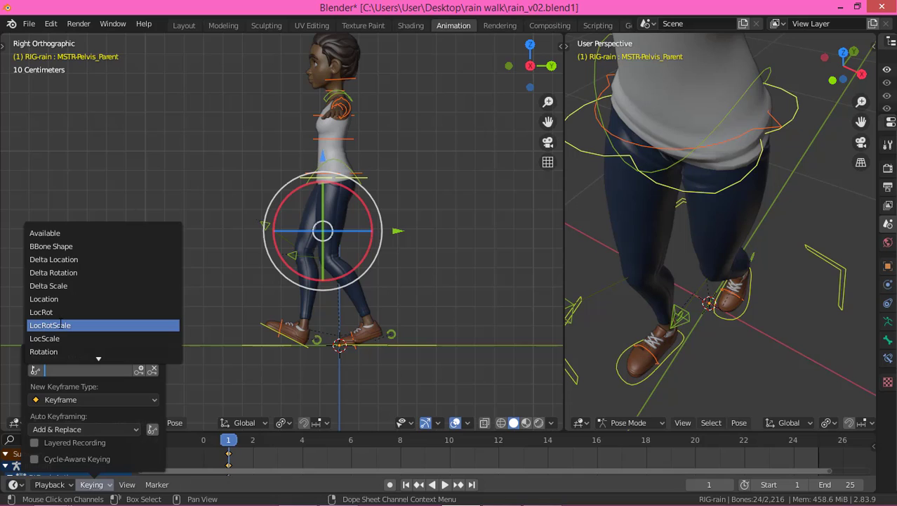
pyautogui.click(64, 325)
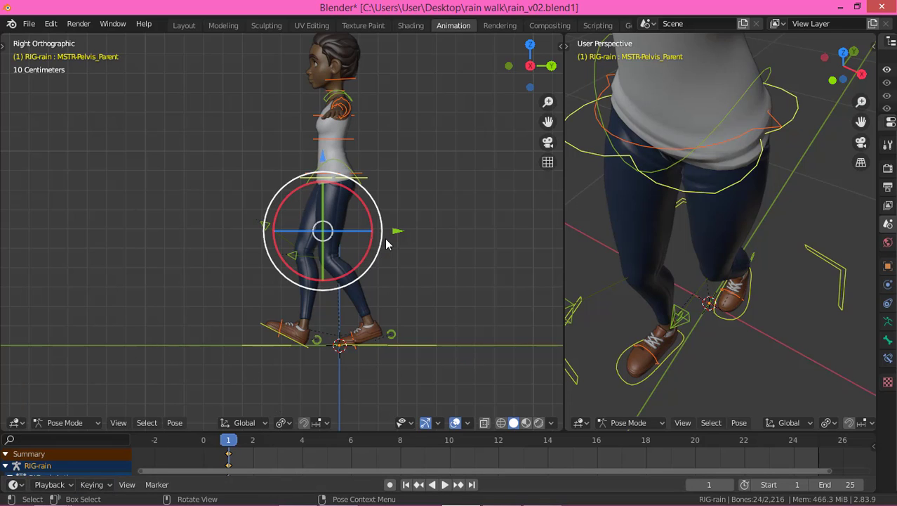
pyautogui.press('i')
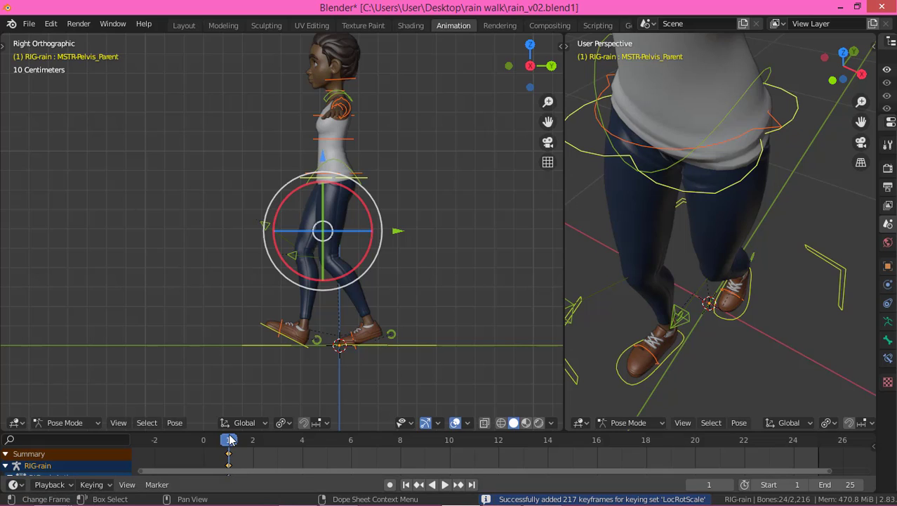
pyautogui.press('space')
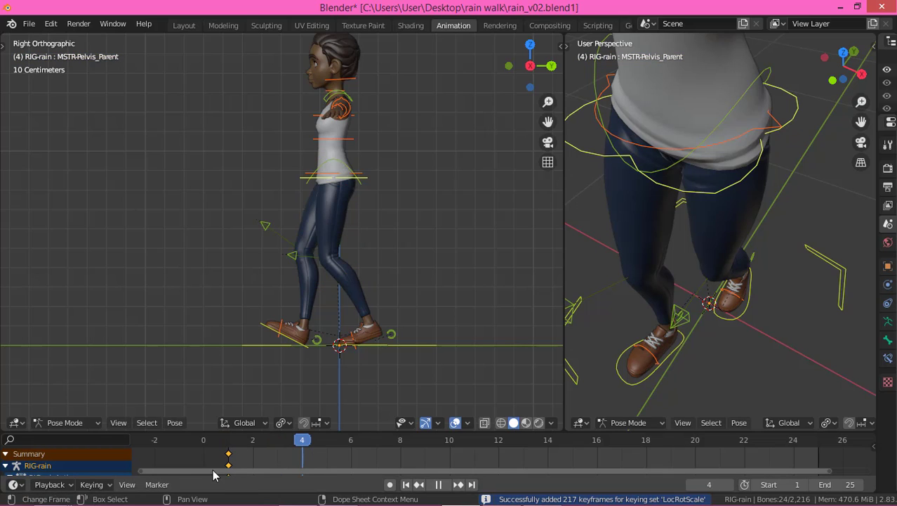
pyautogui.moveTo(213, 476); pyautogui.dragTo(230, 481)
pyautogui.press('space')
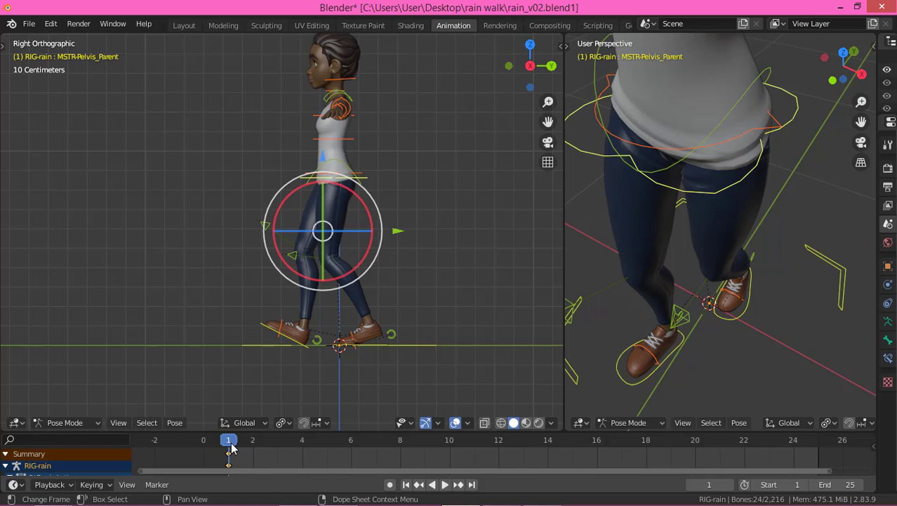
pyautogui.press('space')
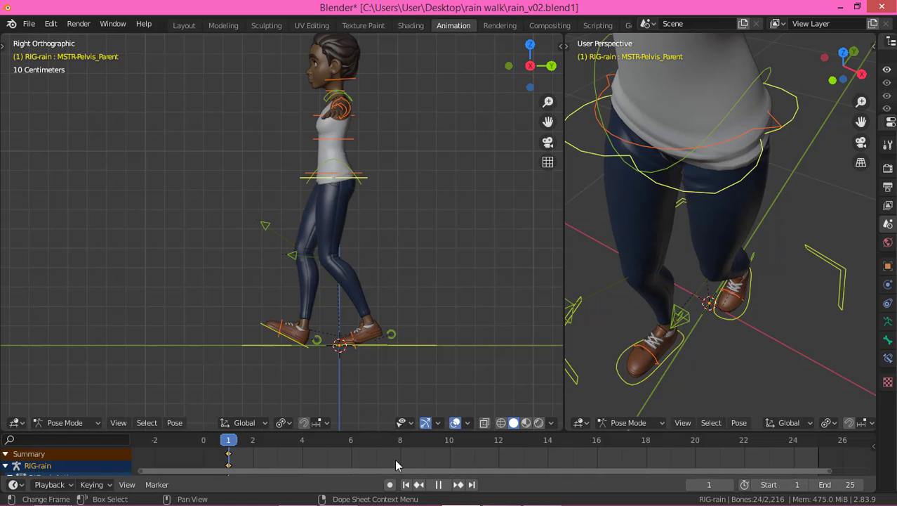
pyautogui.moveTo(523, 478); pyautogui.dragTo(228, 457)
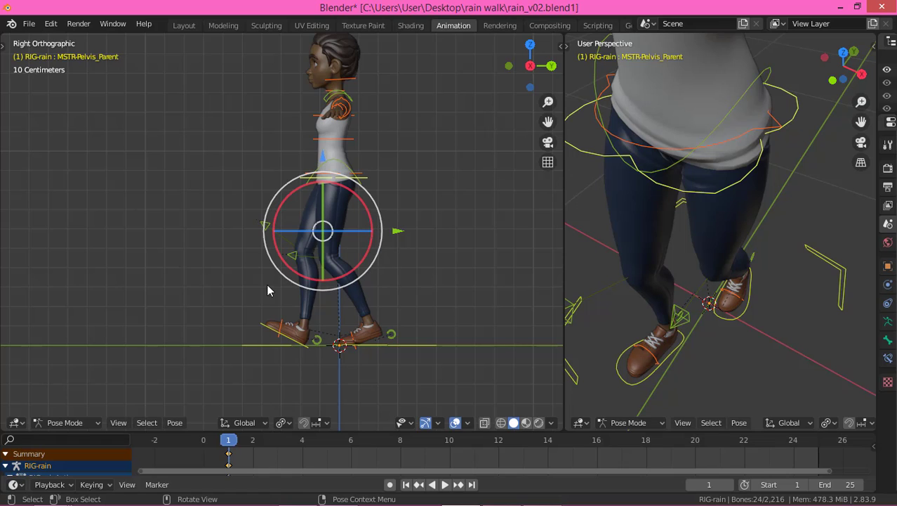
# Copy the contact pose of all selected controls on frame 1.
pyautogui.rightClick(200, 240)
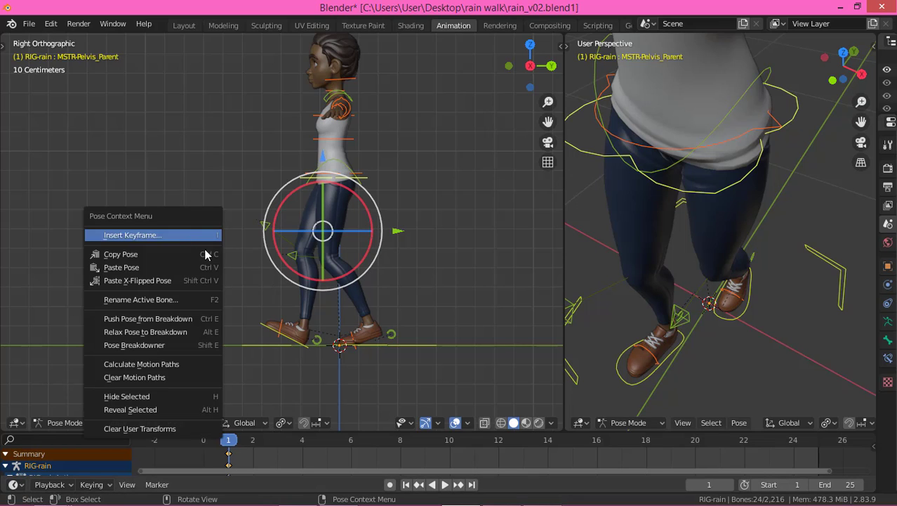
pyautogui.click(130, 254)
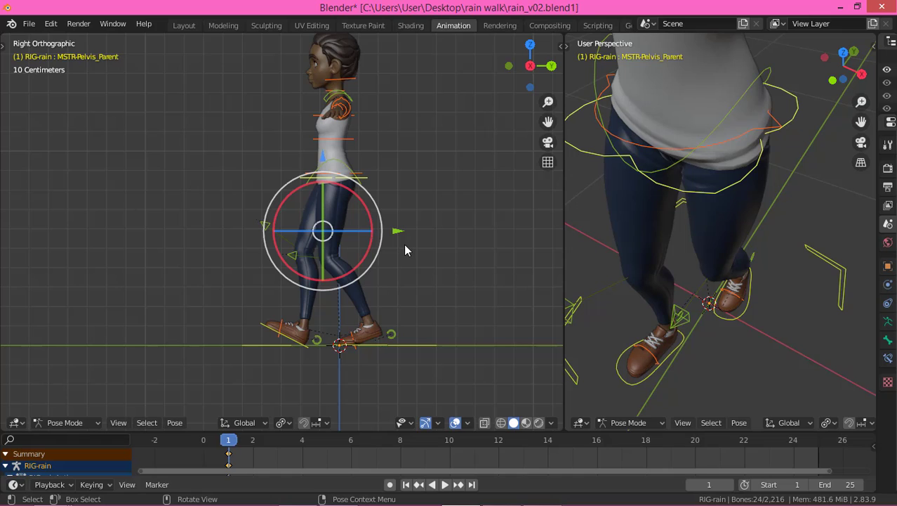
pyautogui.rightClick(191, 238)
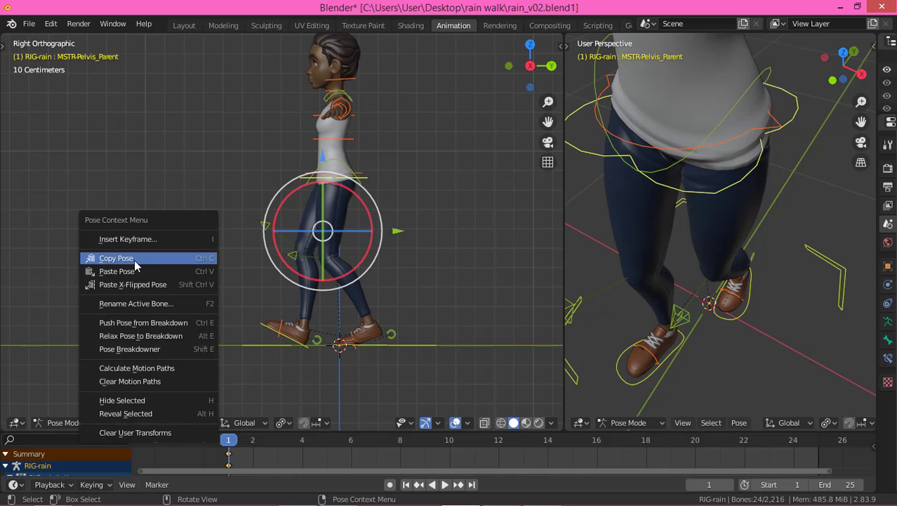
pyautogui.click(124, 258)
# Paste the copied contact pose X-flipped on frame 13 and keyframe all controls there.
pyautogui.moveTo(503, 443); pyautogui.dragTo(522, 450)
pyautogui.rightClick(183, 252)
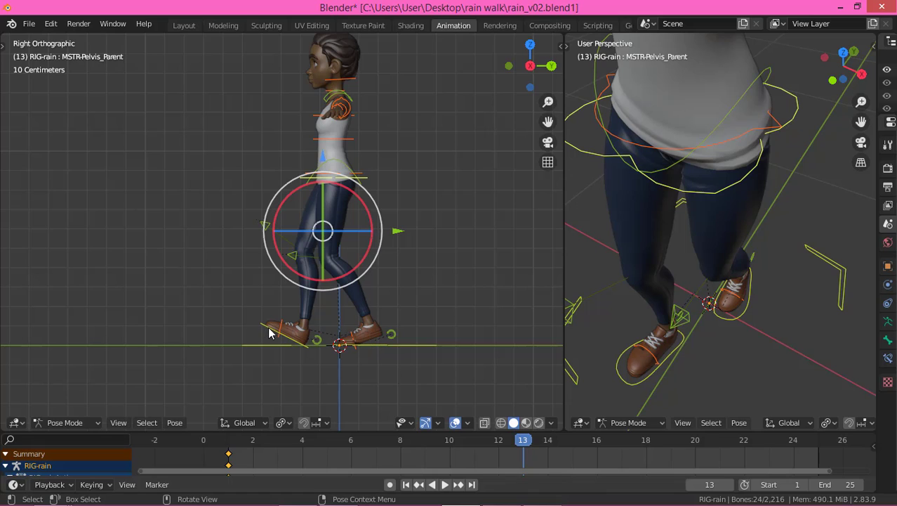
pyautogui.rightClick(152, 248)
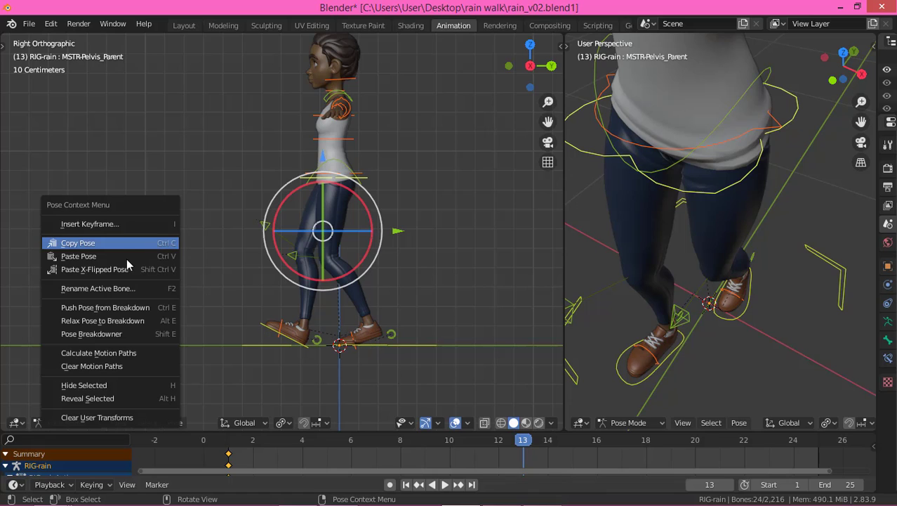
pyautogui.click(112, 266)
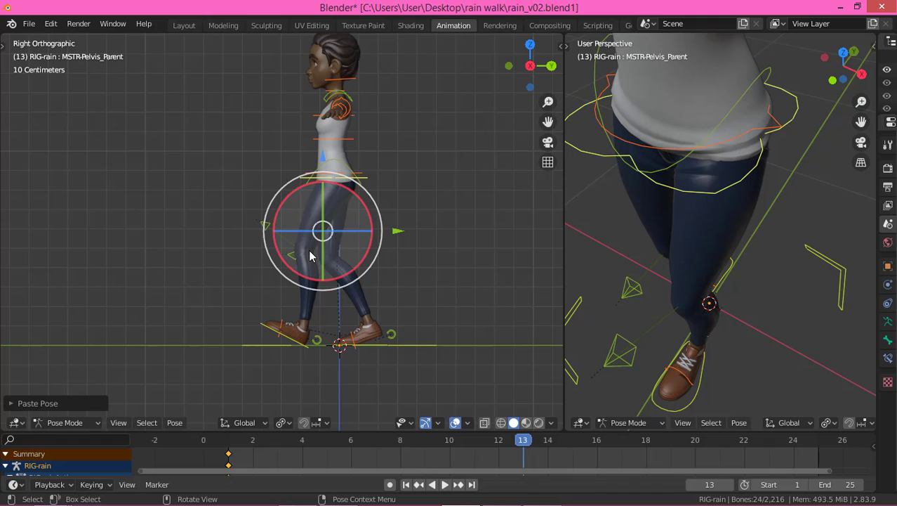
pyautogui.press('i')
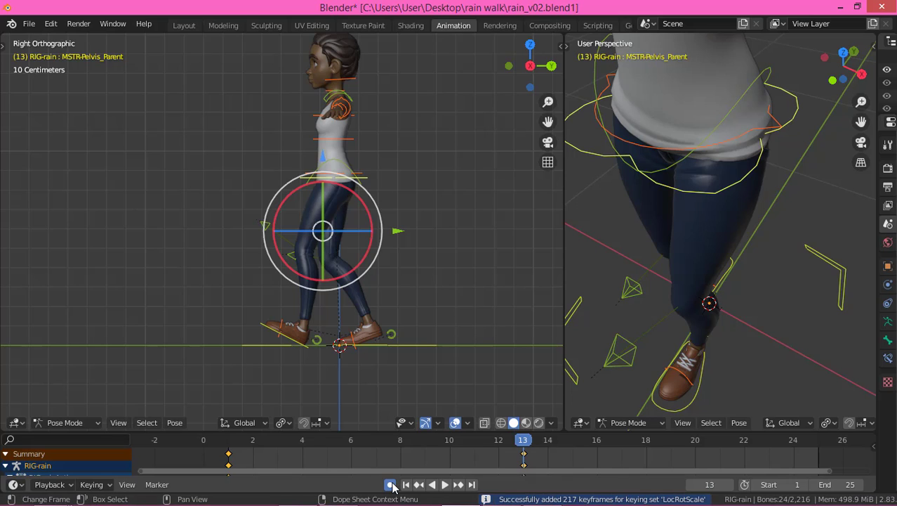
# Turn on auto keying and preview the motion between frames 1 and 13, stopping on frame 4.
pyautogui.click(390, 484)
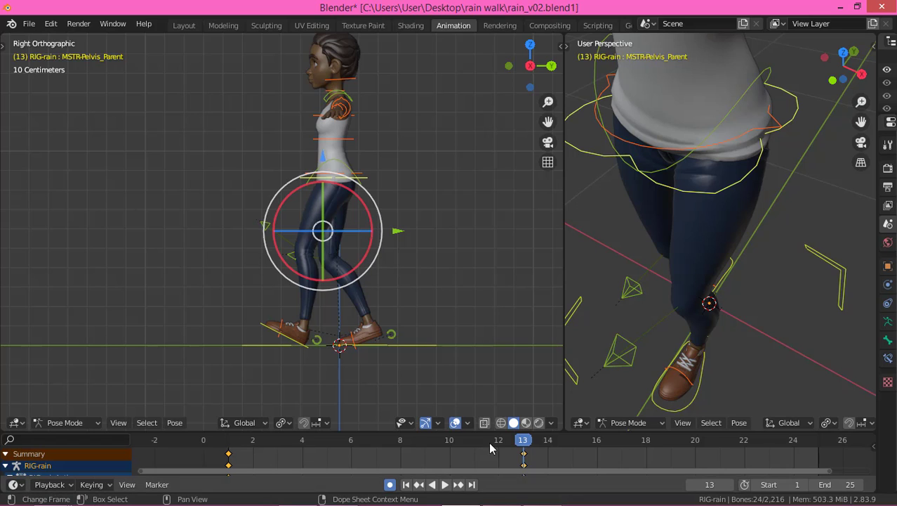
pyautogui.moveTo(226, 443); pyautogui.dragTo(536, 465)
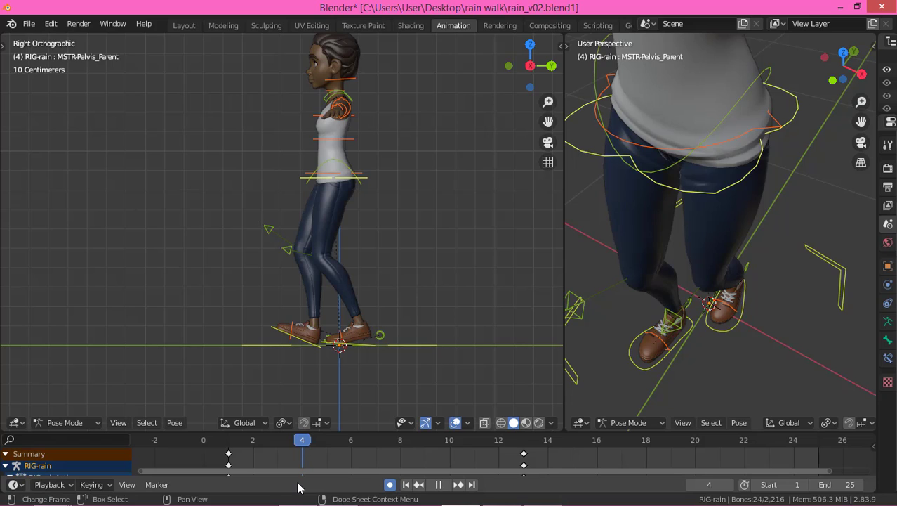
pyautogui.press('space')
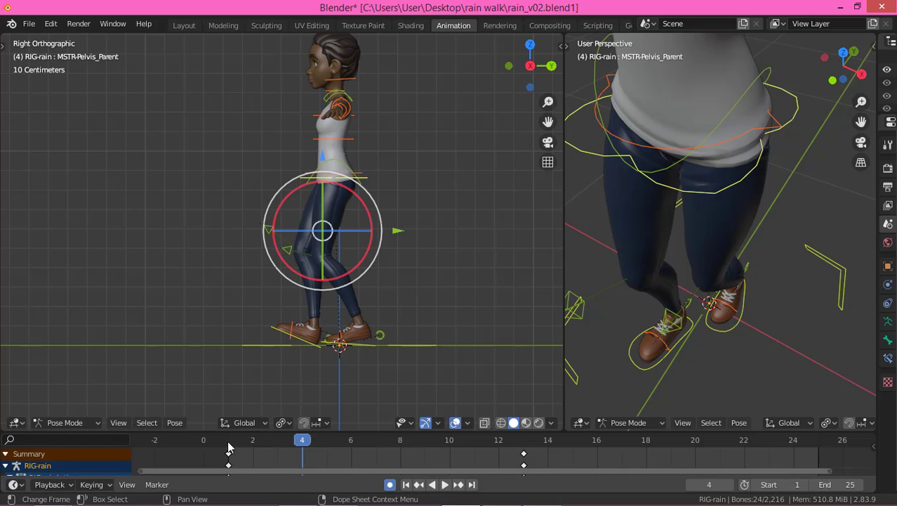
pyautogui.press('space')
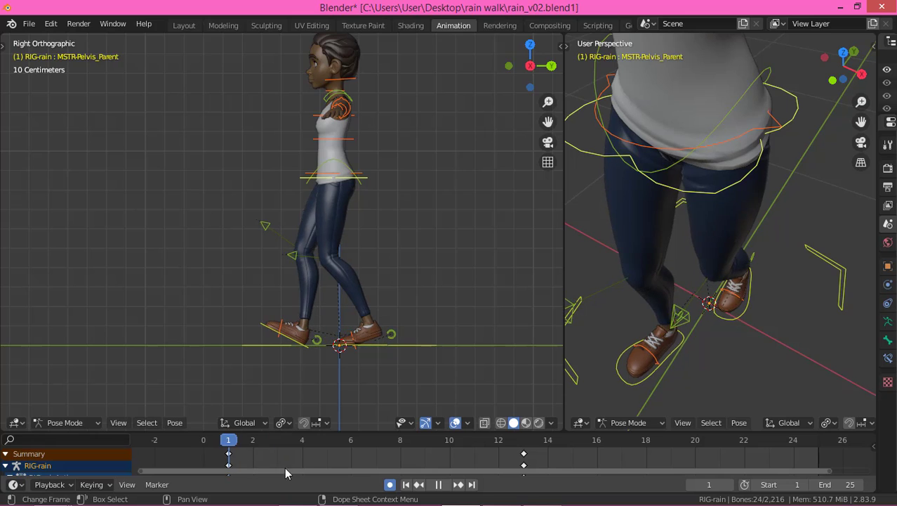
pyautogui.press('space')
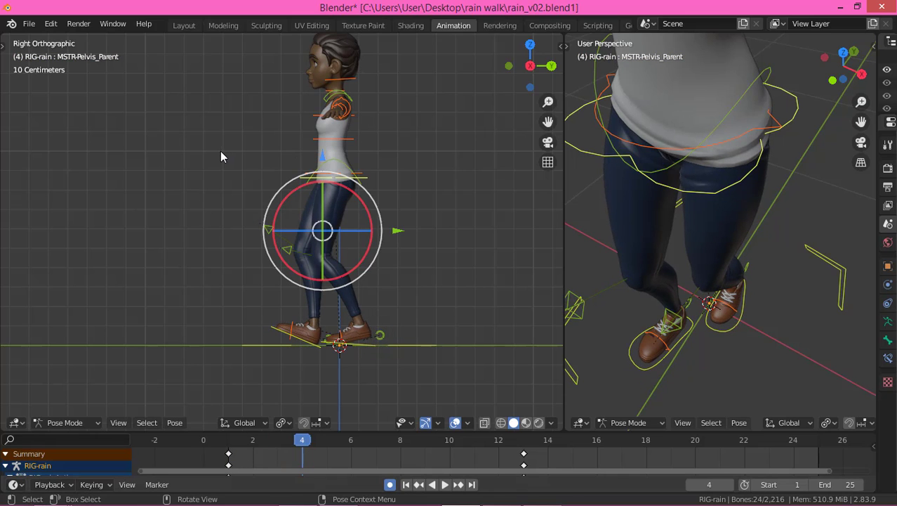
# Following the walk cycle reference, flatten the right foot's parent control on frame 4 and lower it to the ground along Z.
pyautogui.click(297, 489)
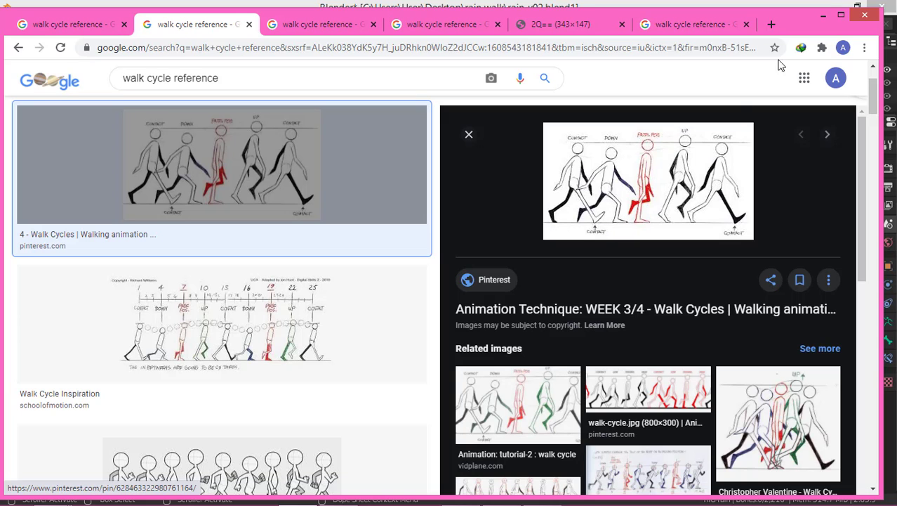
pyautogui.click(823, 14)
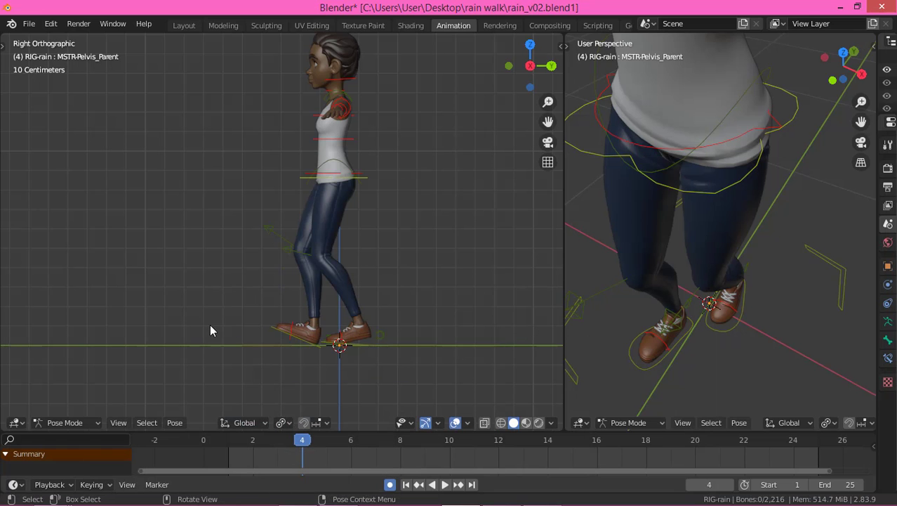
pyautogui.click(299, 343)
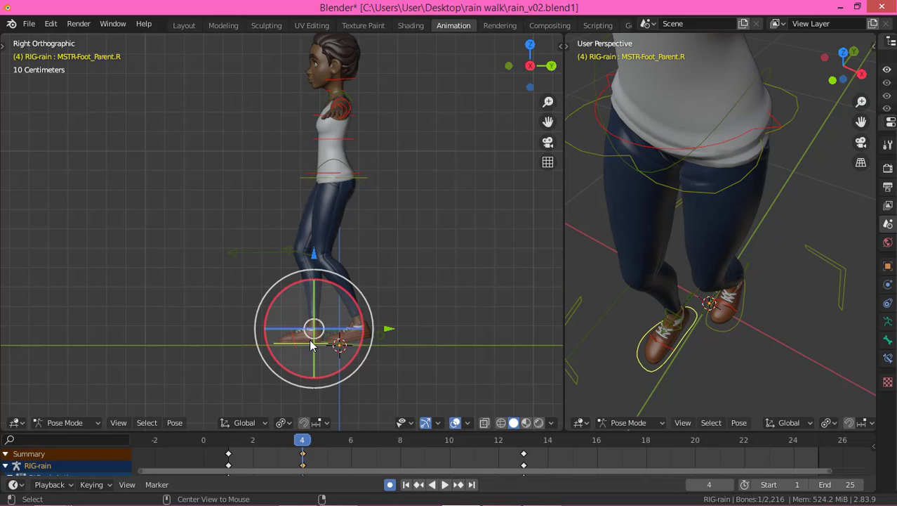
pyautogui.scroll(5, 358, 341)
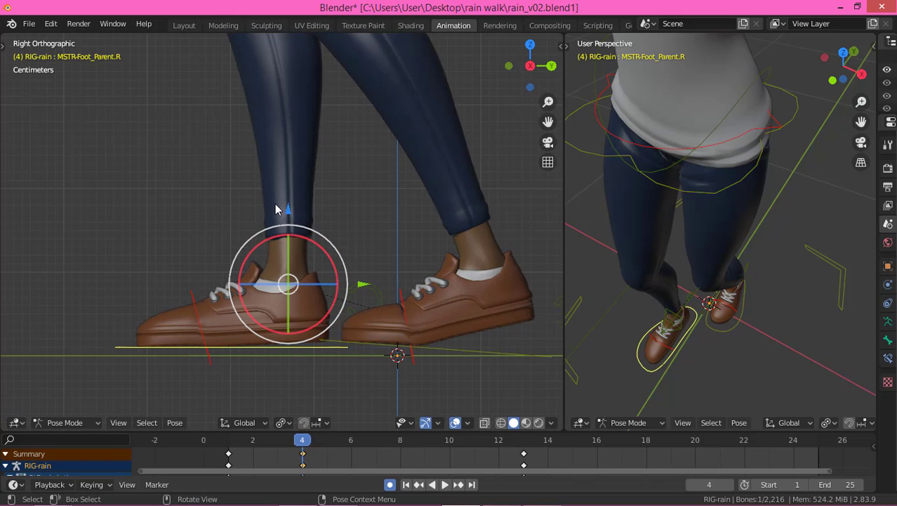
pyautogui.moveTo(295, 213); pyautogui.dragTo(304, 222)
# Level the right foot's roll control on frame 4 so the sole lies flat on the ground, and keyframe it.
pyautogui.click(380, 297)
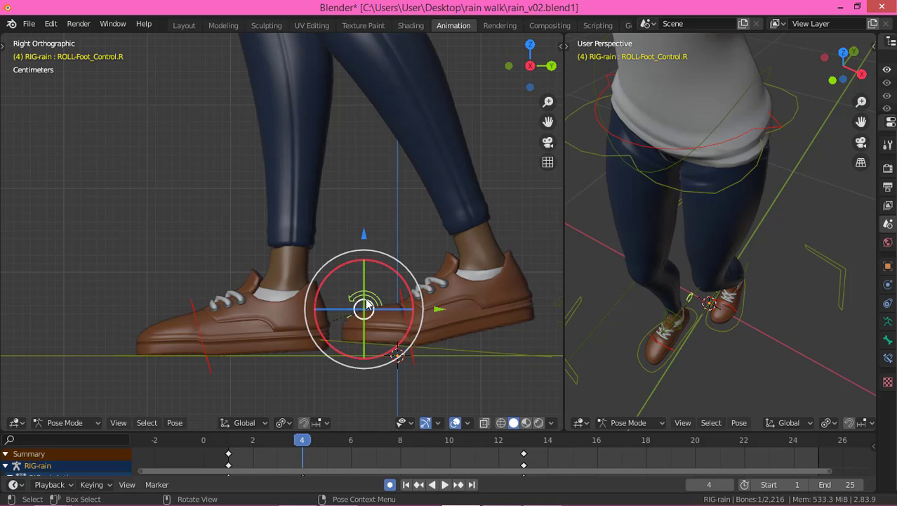
pyautogui.press('i')
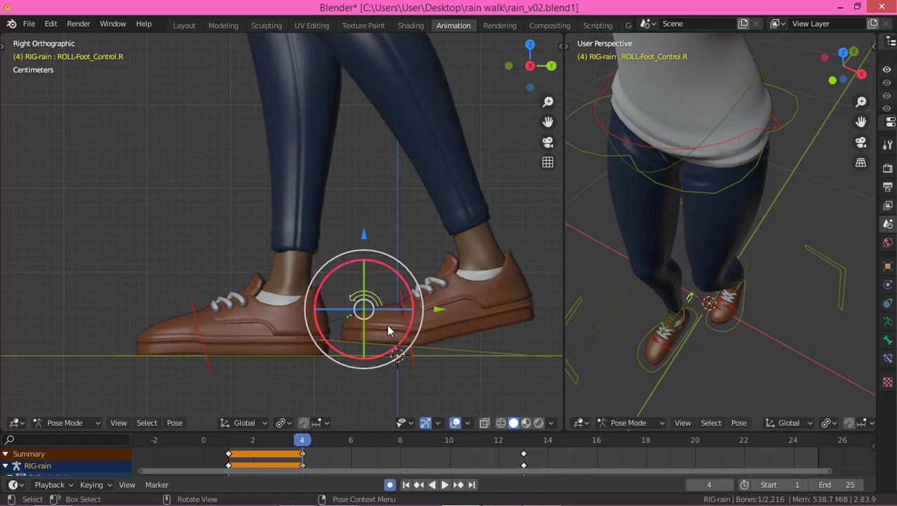
pyautogui.press('r')
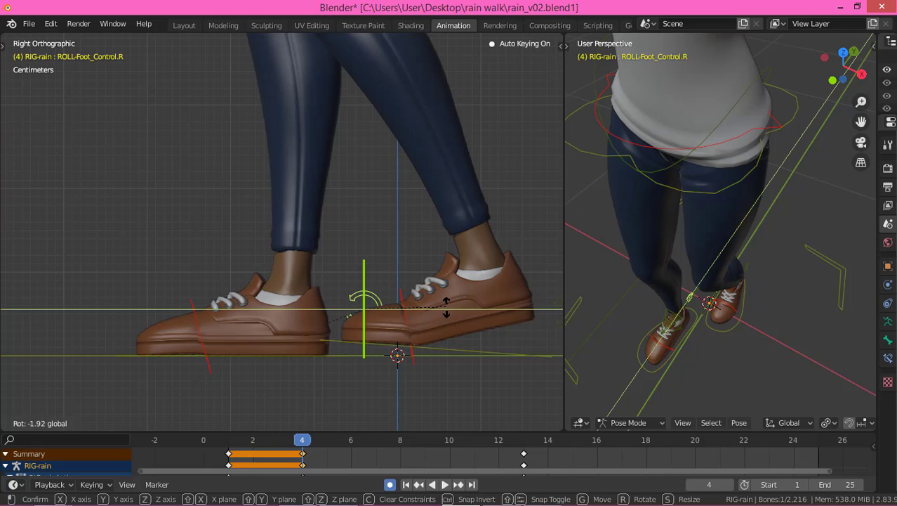
pyautogui.click(395, 322)
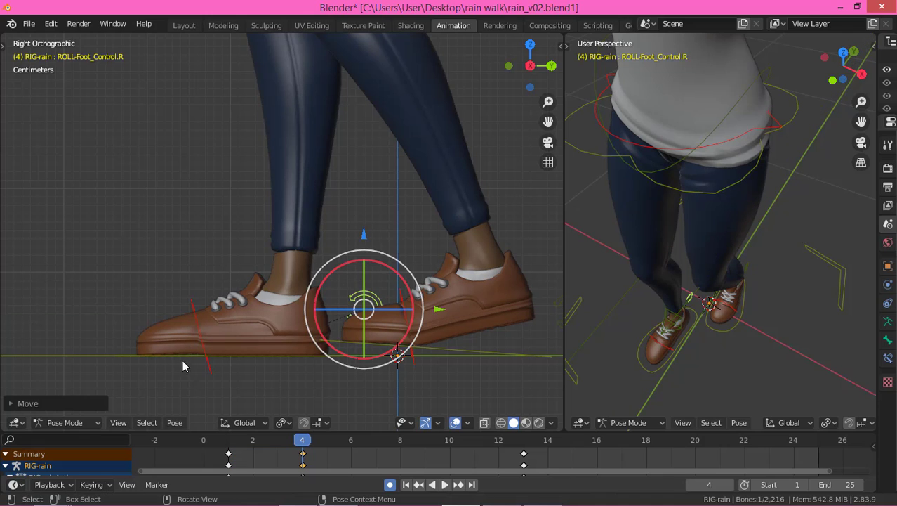
# Move the right foot's parent control slightly backward along the Y axis on frame 4, and leave all controls deselected.
pyautogui.click(639, 361)
pyautogui.press('g')
pyautogui.click(402, 299)
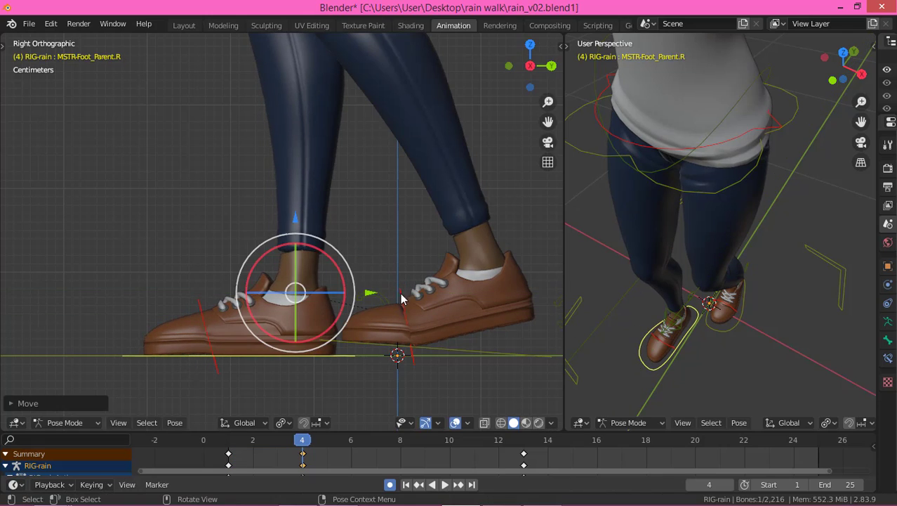
pyautogui.click(469, 348)
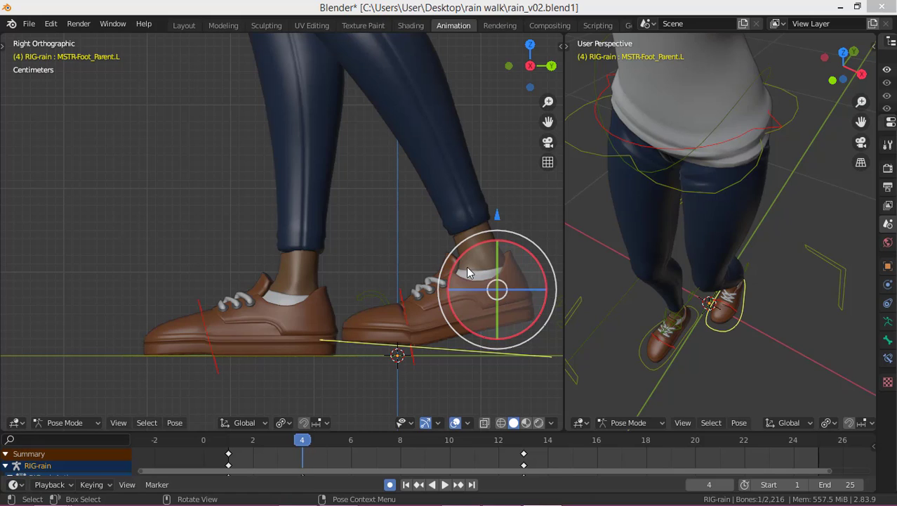
pyautogui.hotkey('alt', 'a')
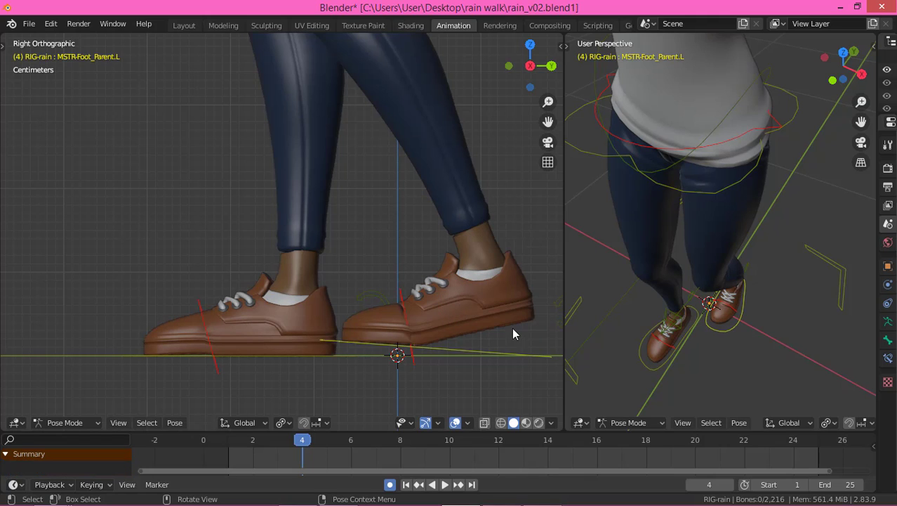
# Rotate the left foot's parent control flat to the ground on frame 4 and move it backward along the Y axis.
pyautogui.keyDown('shift'); pyautogui.moveTo(506, 327); pyautogui.dragTo(478, 321, button='middle'); pyautogui.keyUp('shift')
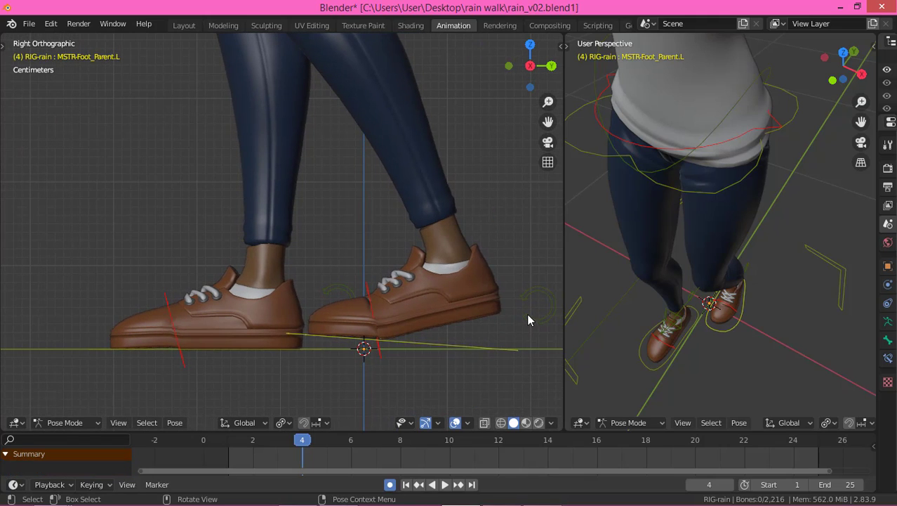
pyautogui.click(415, 342)
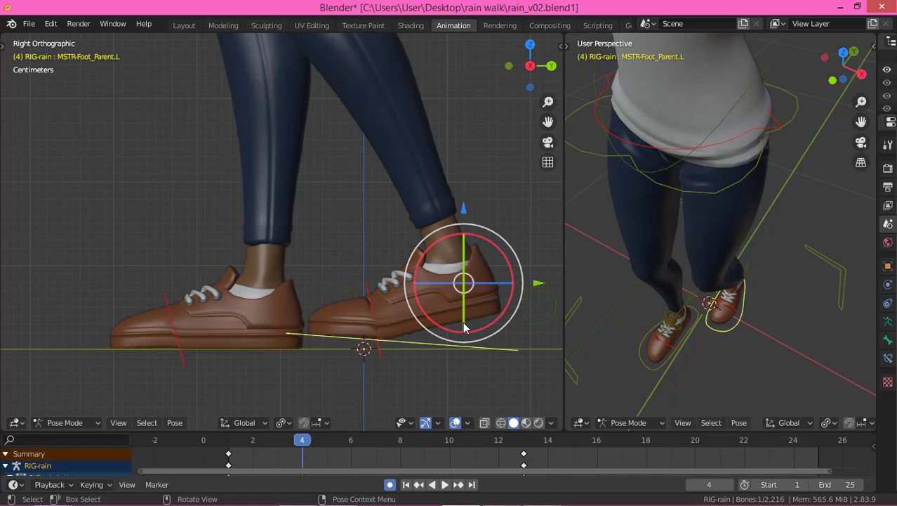
pyautogui.moveTo(463, 322); pyautogui.dragTo(495, 287)
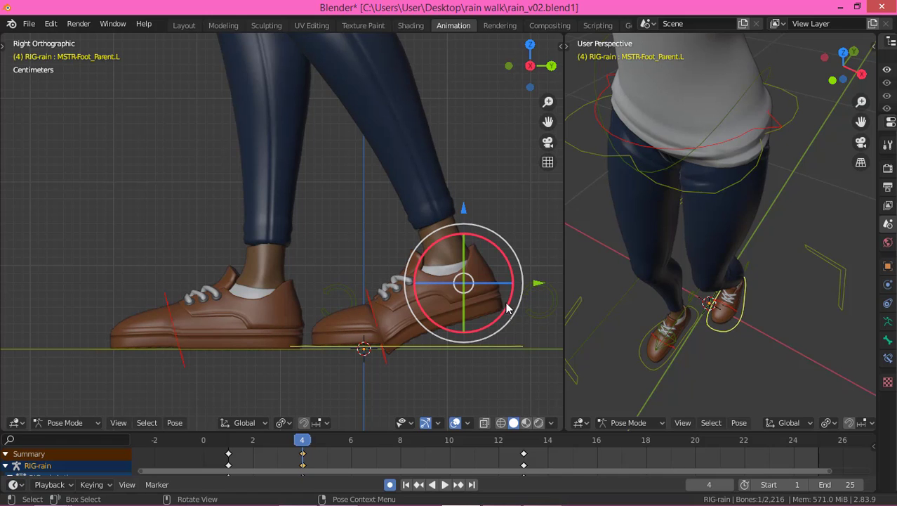
pyautogui.scroll(-3, 430, 359)
pyautogui.press('g')
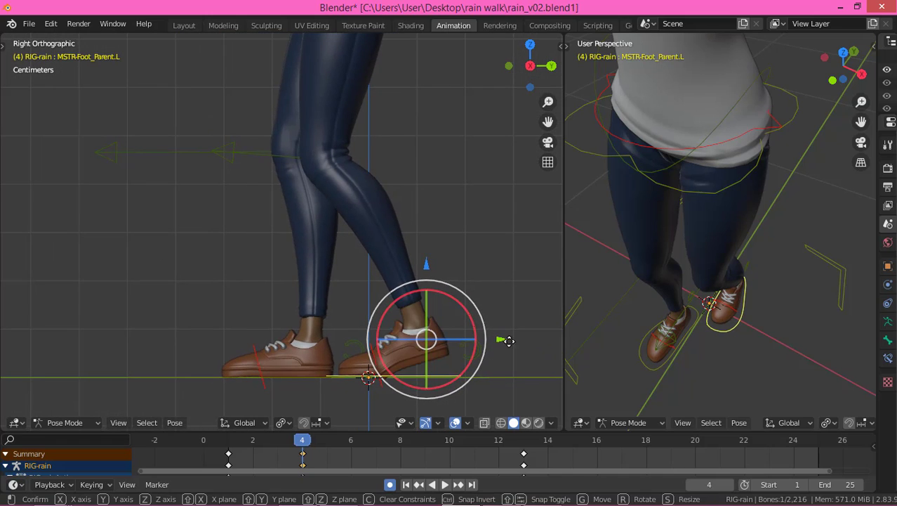
pyautogui.click(542, 350)
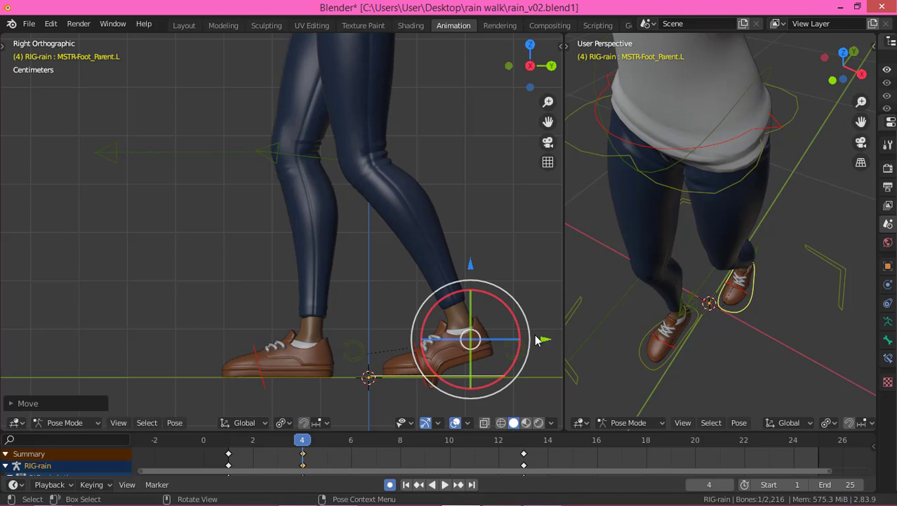
pyautogui.keyDown('shift'); pyautogui.moveTo(548, 328); pyautogui.dragTo(482, 337, button='middle'); pyautogui.keyUp('shift')
pyautogui.press('g')
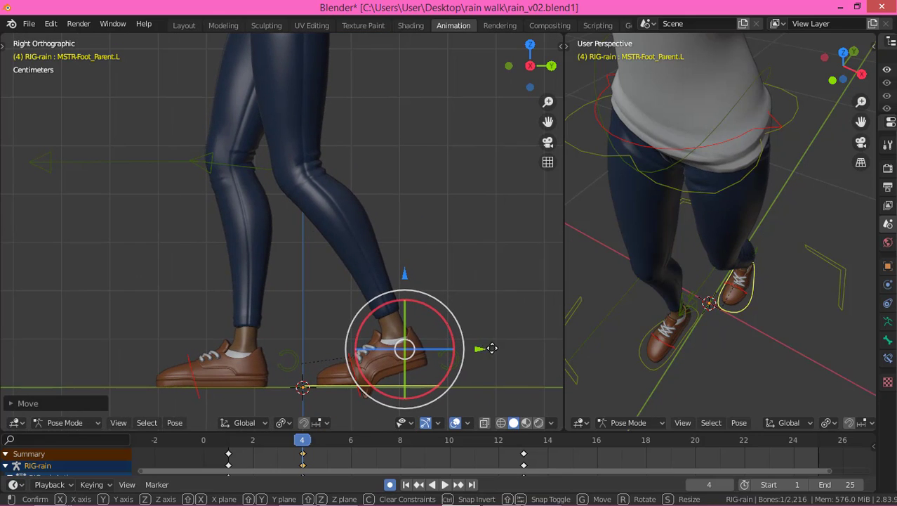
pyautogui.click(467, 364)
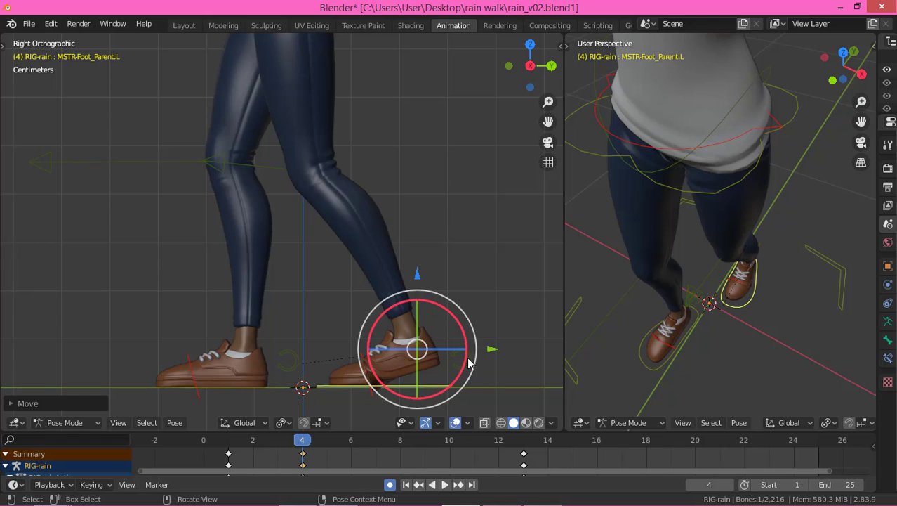
# Raise the left heel on frame 4 by rotating its roll control, and move that foot's parent control further backward along Y.
pyautogui.click(469, 363)
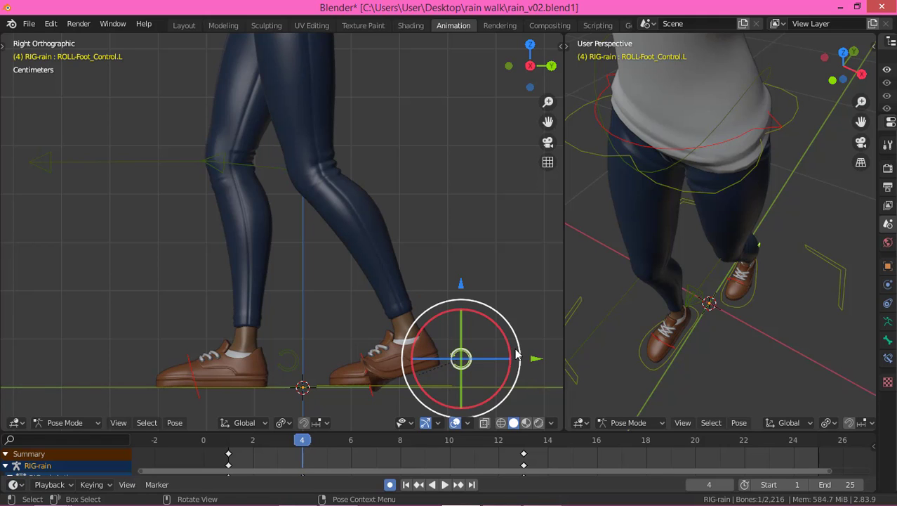
pyautogui.press('r')
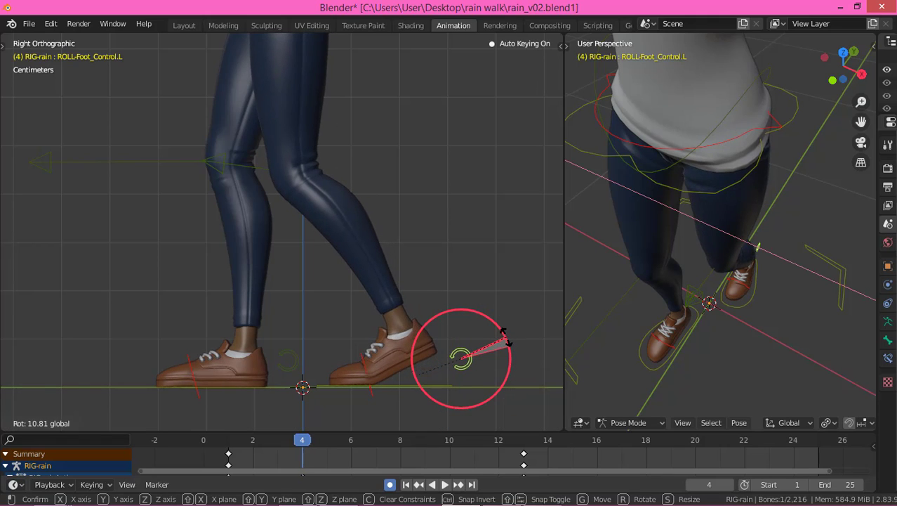
pyautogui.click(504, 337)
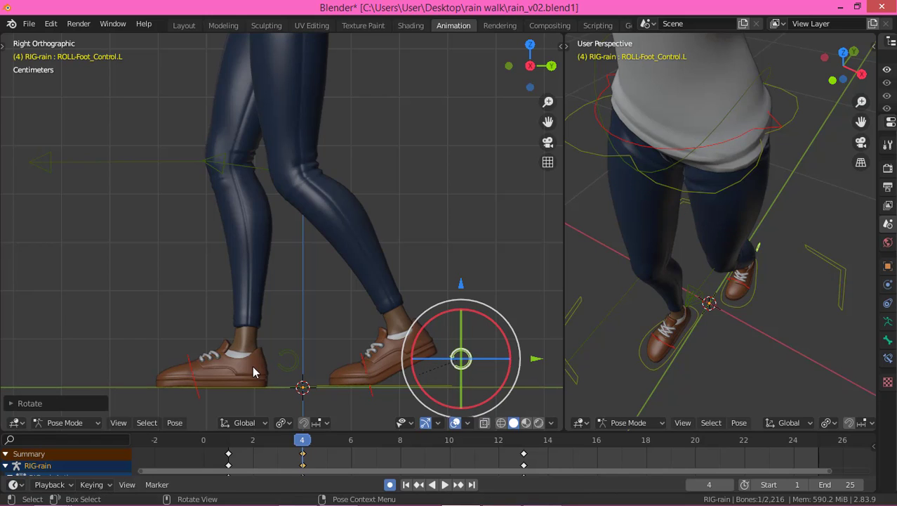
pyautogui.moveTo(510, 343); pyautogui.dragTo(477, 362)
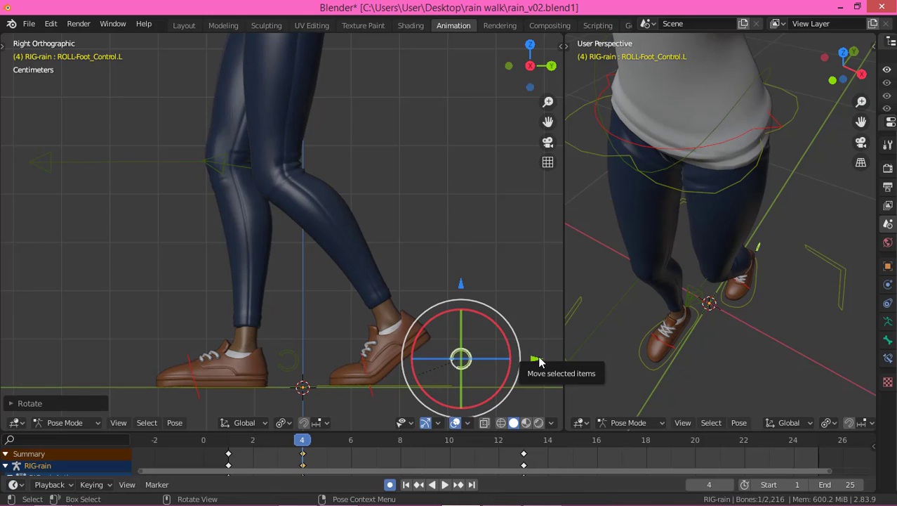
pyautogui.press('r')
pyautogui.press('Escape')
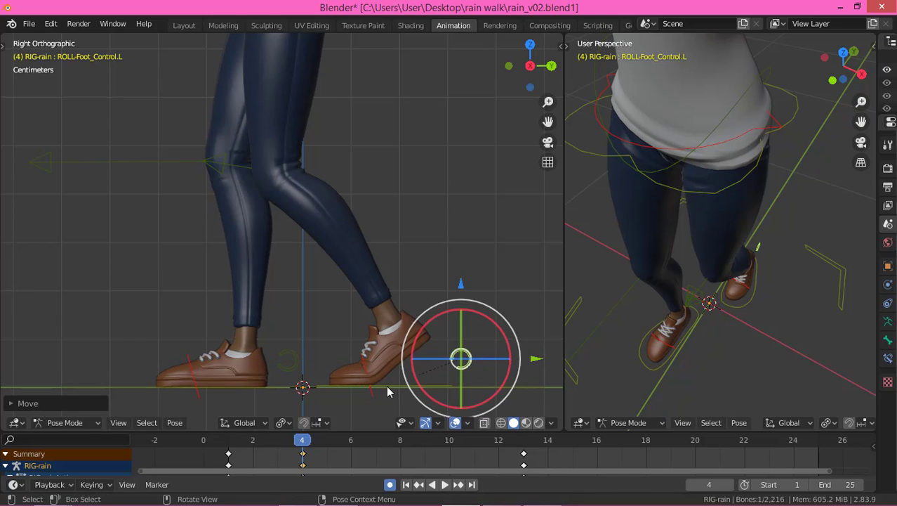
pyautogui.click(388, 388)
pyautogui.moveTo(500, 350); pyautogui.dragTo(527, 351)
# Lower the pelvis parent control about 0.02 m along the Z axis on frame 4 for the down pose.
pyautogui.scroll(-2, 334, 259)
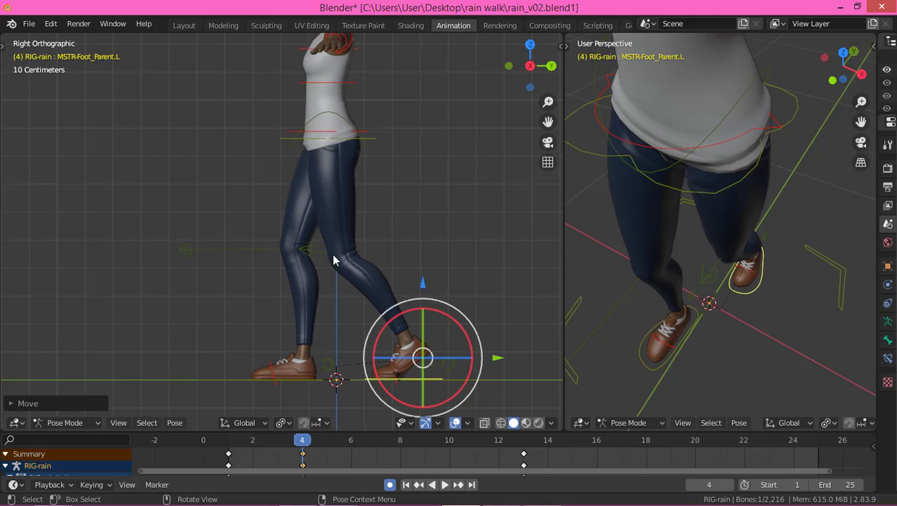
pyautogui.click(289, 137)
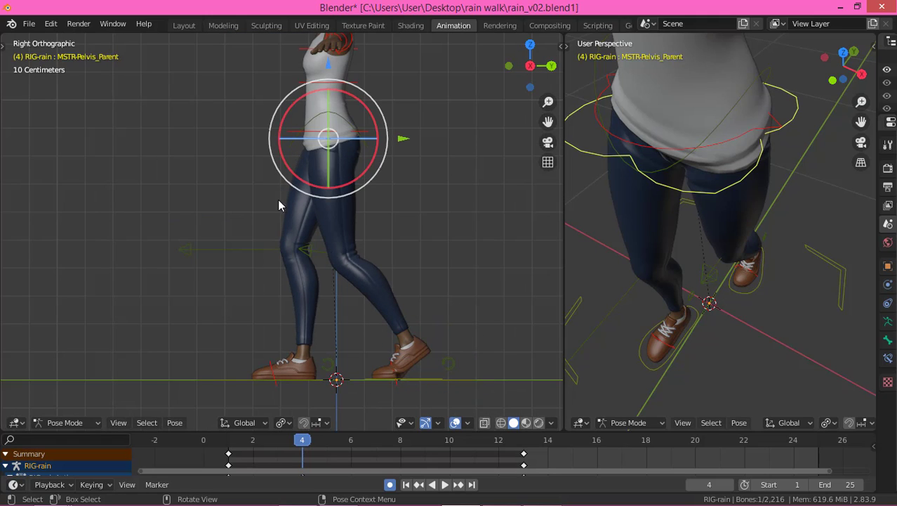
pyautogui.press('g')
pyautogui.press('z')
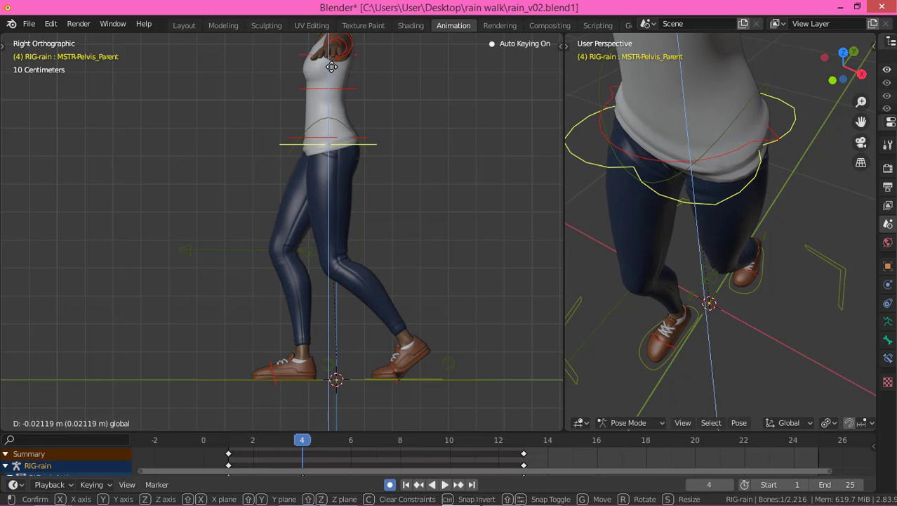
pyautogui.click(340, 76)
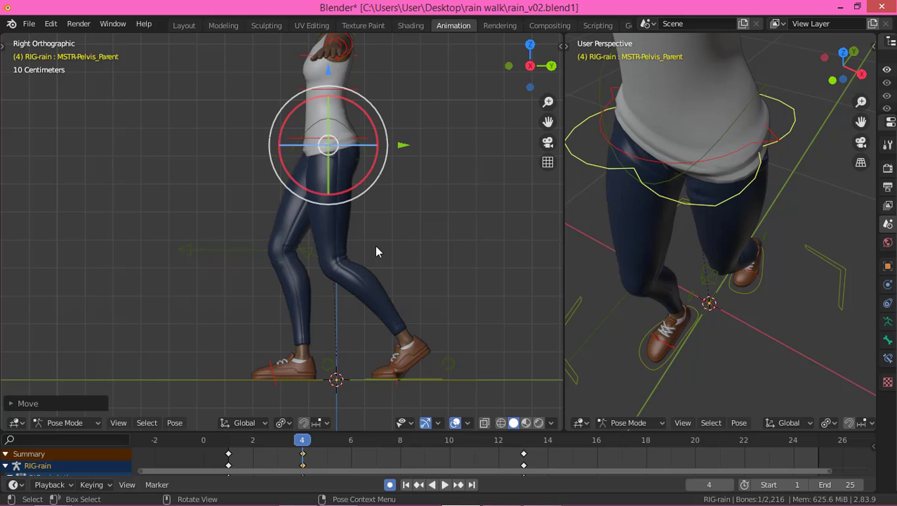
# Compare the contact pose on frame 1 with the down pose on frame 4 by switching repeatedly between the two keyframes.
pyautogui.press('Down')
pyautogui.press('Up')
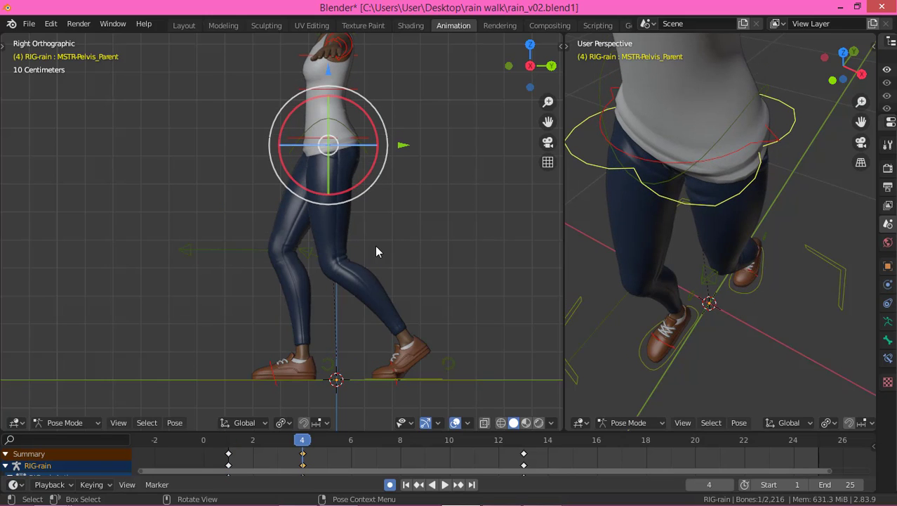
pyautogui.press('Down')
pyautogui.press('Up')
pyautogui.press('Down')
pyautogui.press('Up')
pyautogui.press('Down')
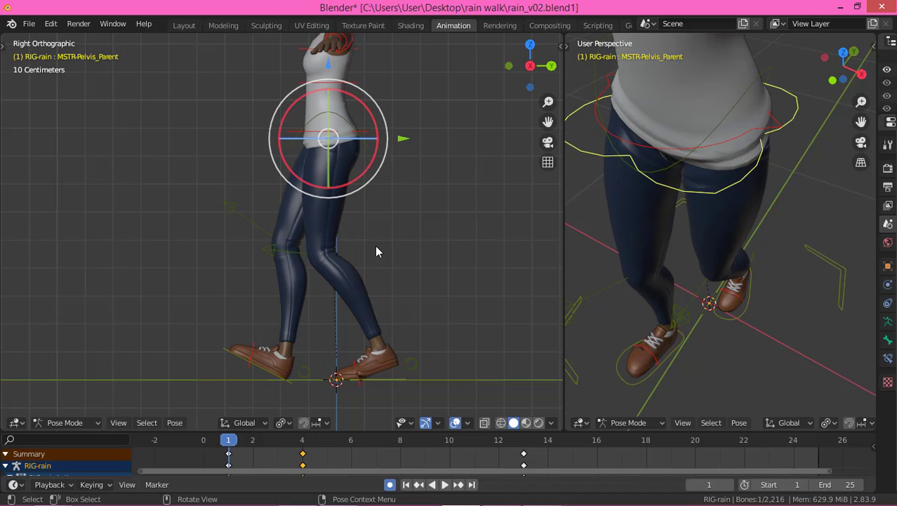
pyautogui.press('Up')
pyautogui.press('Down')
pyautogui.press('Up')
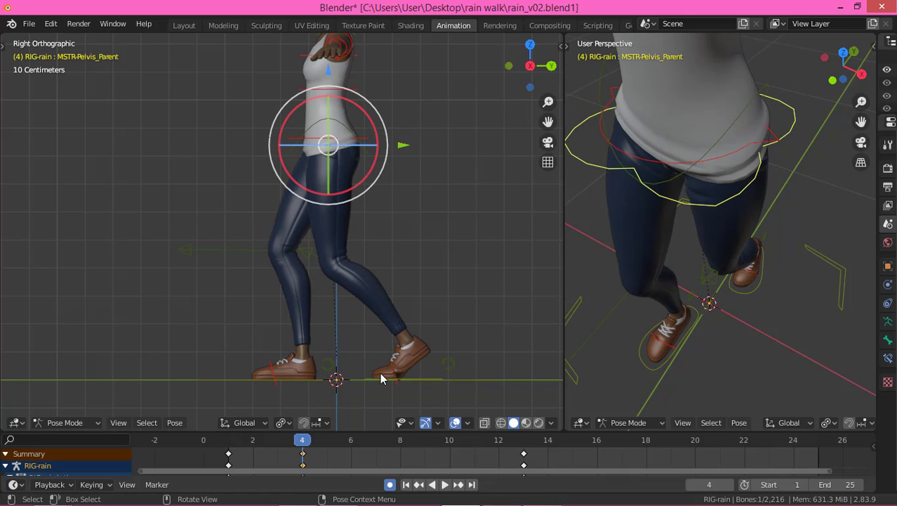
# Fine-tune the rotation of the left foot's roll control on frame 4 to adjust the heel lift.
pyautogui.click(448, 357)
pyautogui.moveTo(497, 351); pyautogui.dragTo(492, 339)
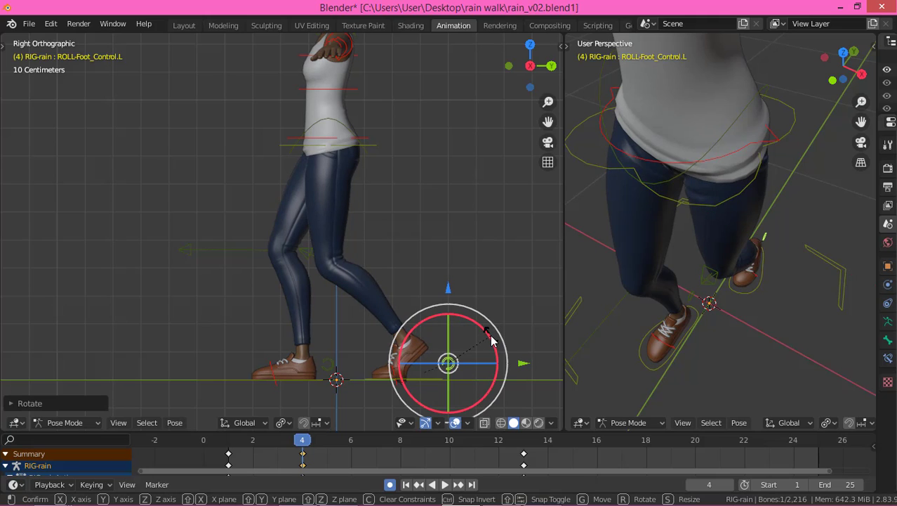
pyautogui.moveTo(491, 339)
pyautogui.mouseDown()
pyautogui.moveTo(488, 331)
pyautogui.moveTo(495, 341)
pyautogui.mouseUp()
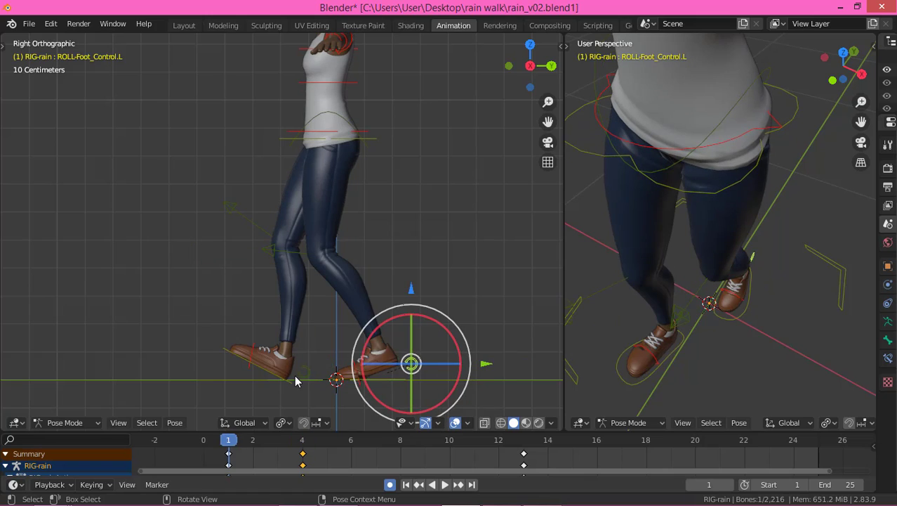
# Check the contact pose on frame 13, then return to frame 4 and move the right foot's parent control slightly backward along Y.
pyautogui.press('Up')
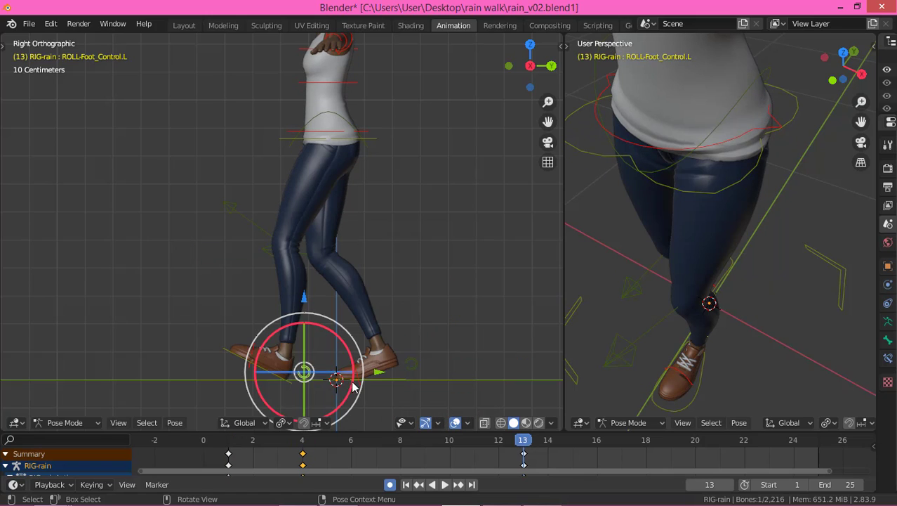
pyautogui.click(224, 347)
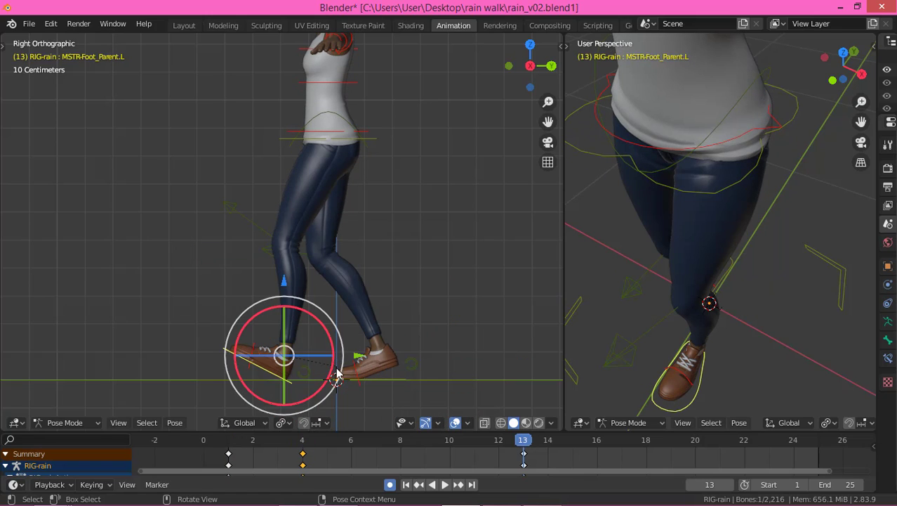
pyautogui.press('Up')
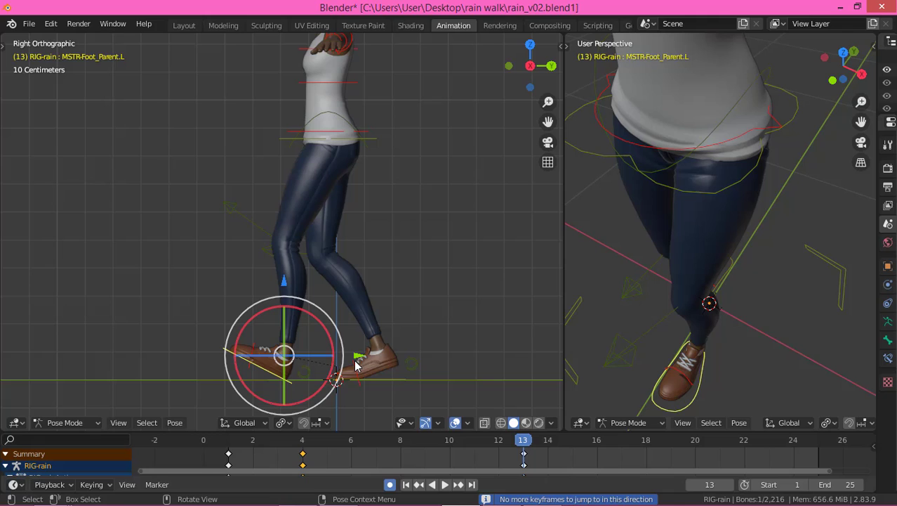
pyautogui.click(309, 440)
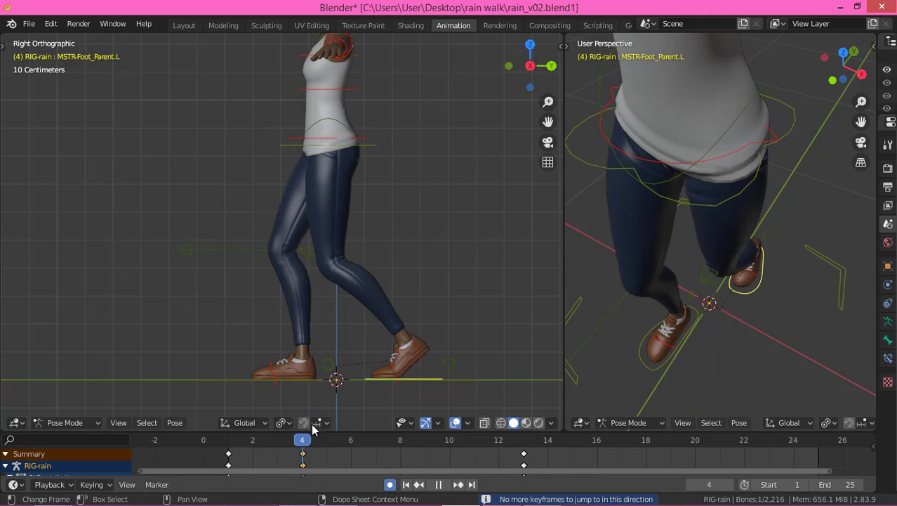
pyautogui.click(300, 372)
pyautogui.press('g')
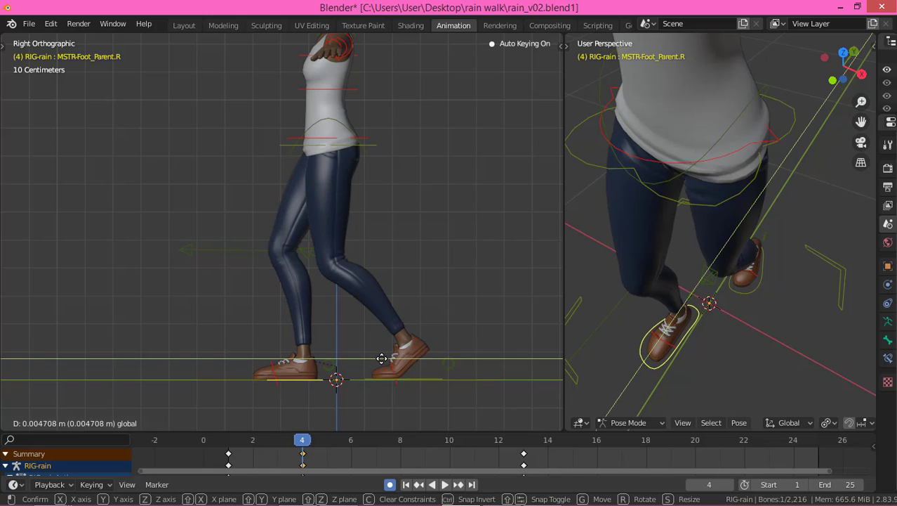
pyautogui.click(382, 358)
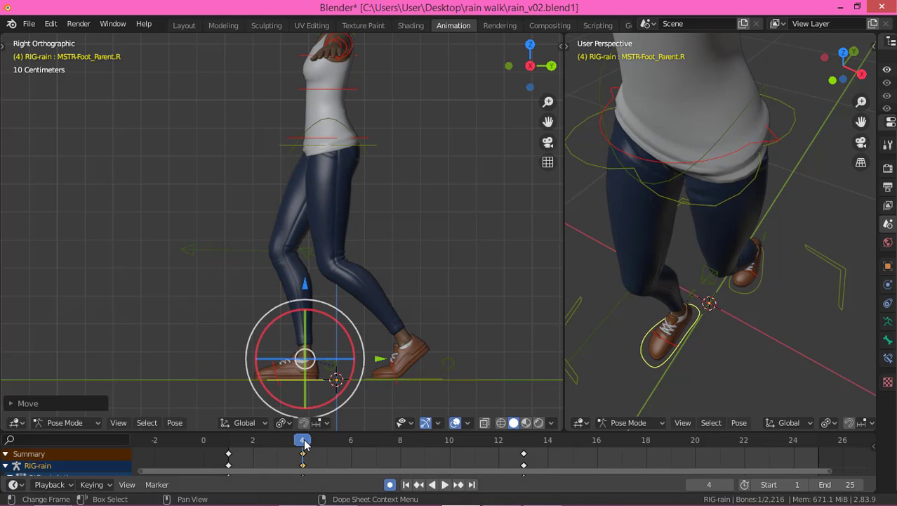
# Go to frame 7 and switch to Chrome to examine the passing position in the walk cycle reference, then return to Blender.
pyautogui.moveTo(303, 440)
pyautogui.mouseDown()
pyautogui.moveTo(224, 457)
pyautogui.moveTo(303, 444)
pyautogui.mouseUp()
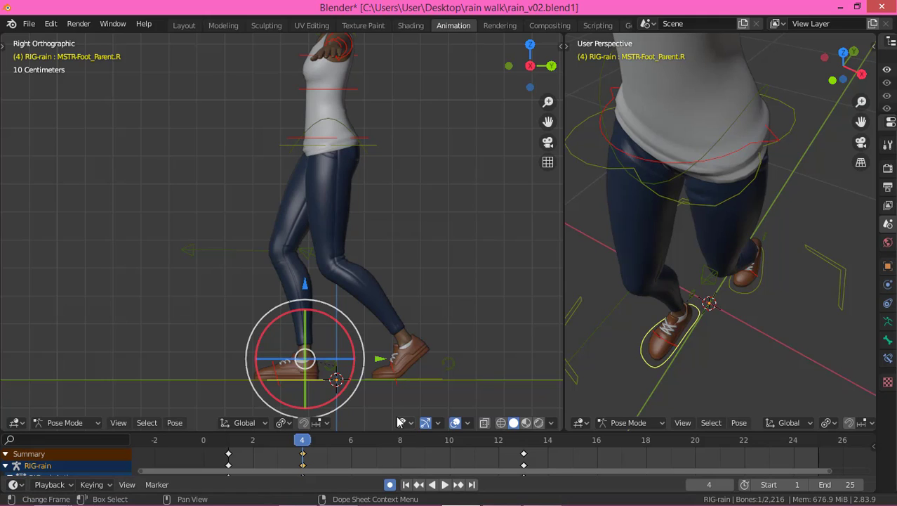
pyautogui.moveTo(306, 443); pyautogui.dragTo(375, 451)
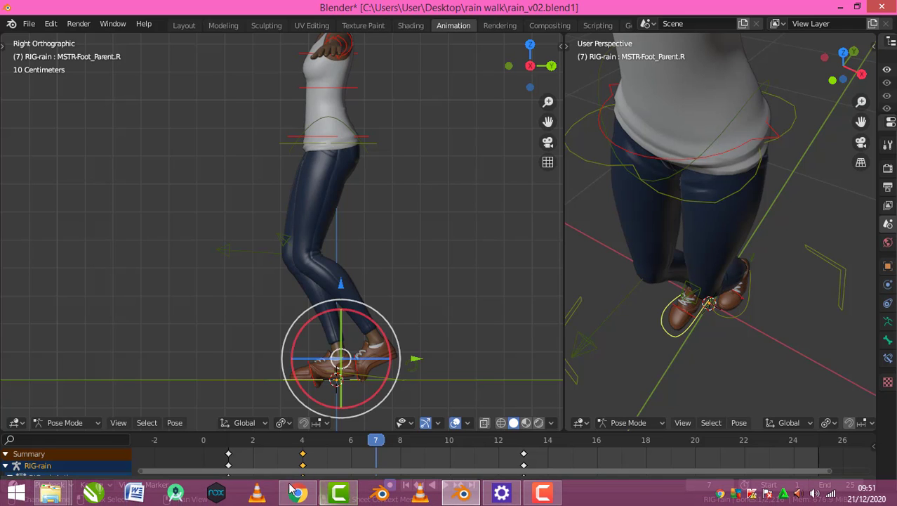
pyautogui.click(299, 493)
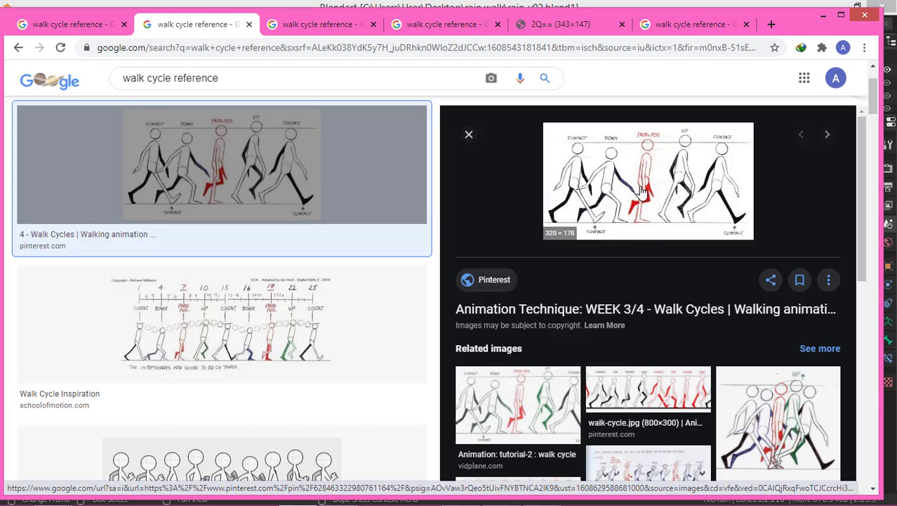
pyautogui.click(825, 17)
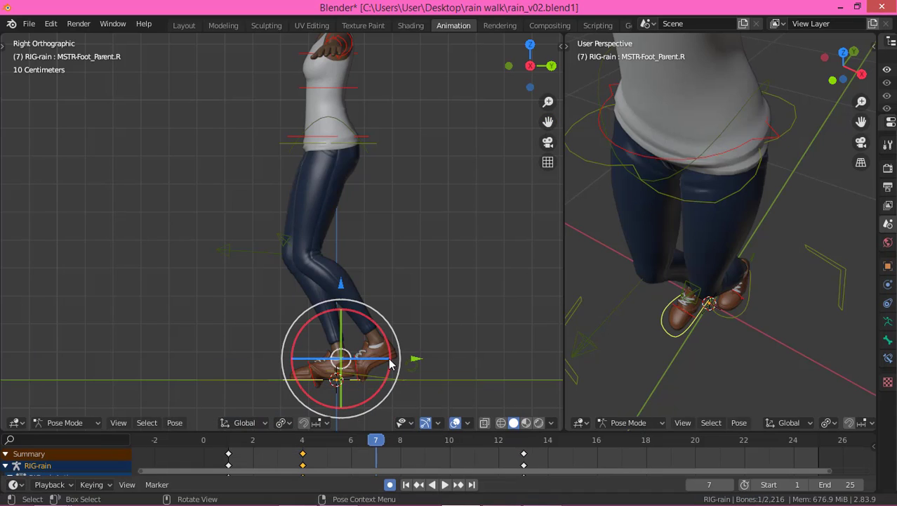
# Preview the motion leading from the down pose on frame 4 to frame 7, stopping on frame 7.
pyautogui.press('space')
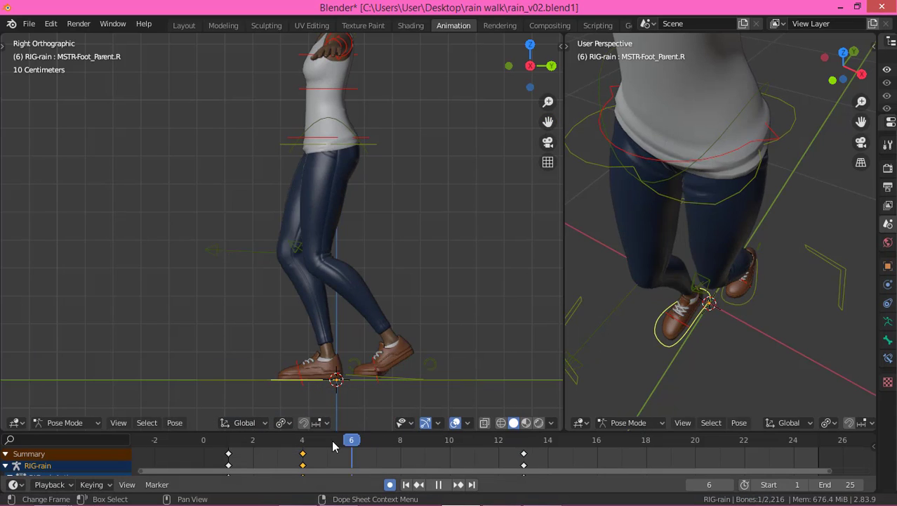
pyautogui.press('space')
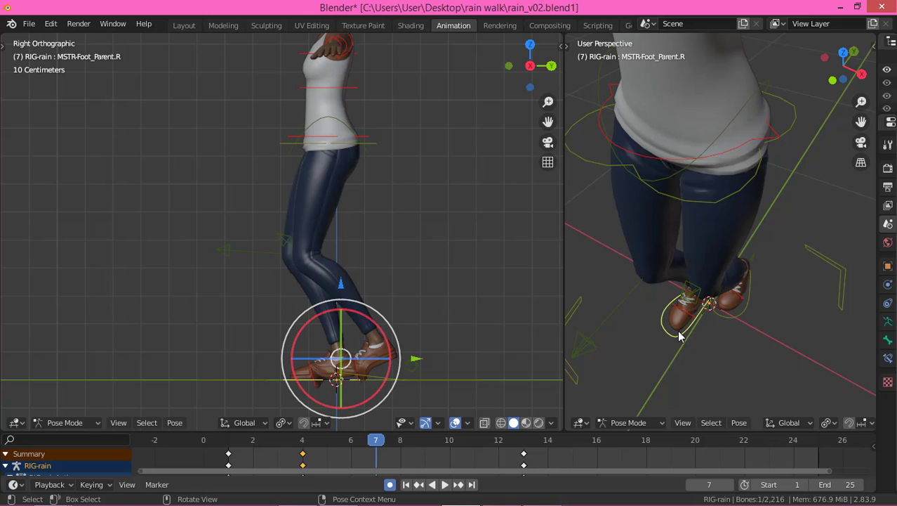
pyautogui.moveTo(261, 455); pyautogui.dragTo(380, 459)
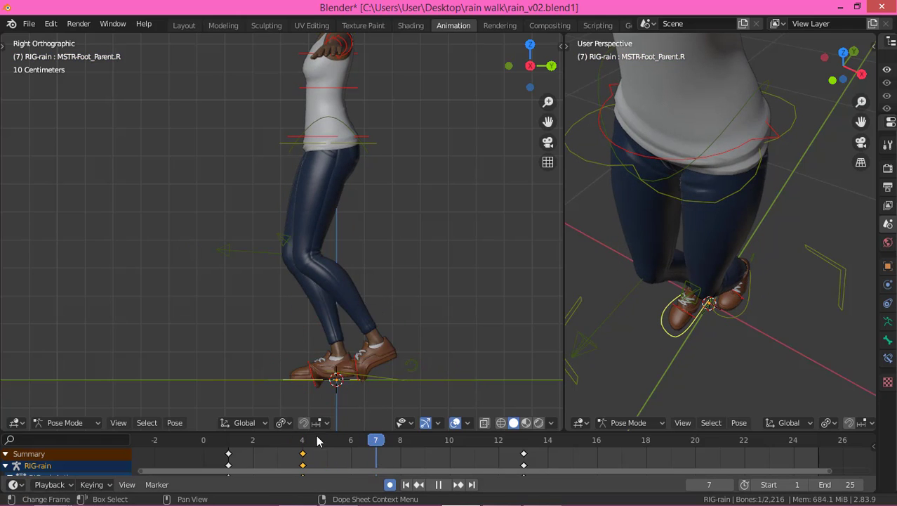
pyautogui.press('space')
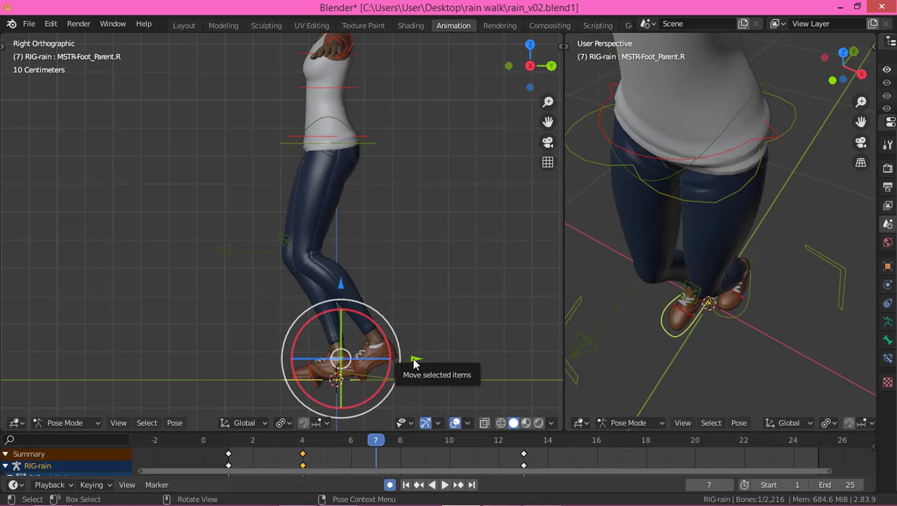
# On frame 7, move the right foot's parent control backward along Y, then try lifting it along Z and undo that lift.
pyautogui.click(367, 370)
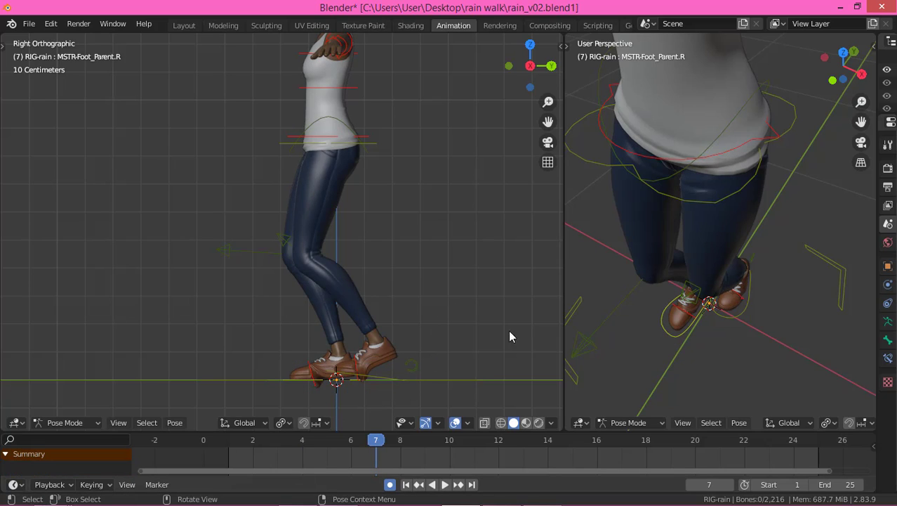
pyautogui.click(416, 357)
pyautogui.moveTo(420, 356); pyautogui.dragTo(437, 361)
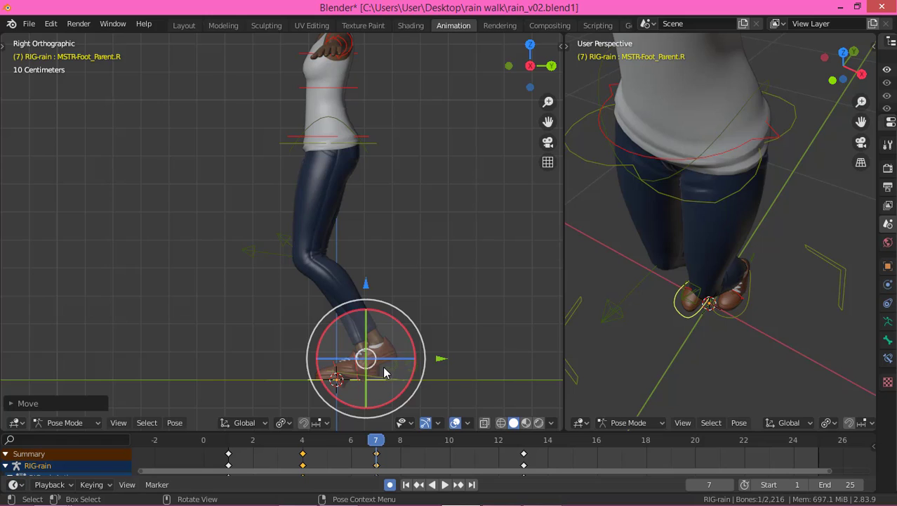
pyautogui.scroll(3, 366, 359)
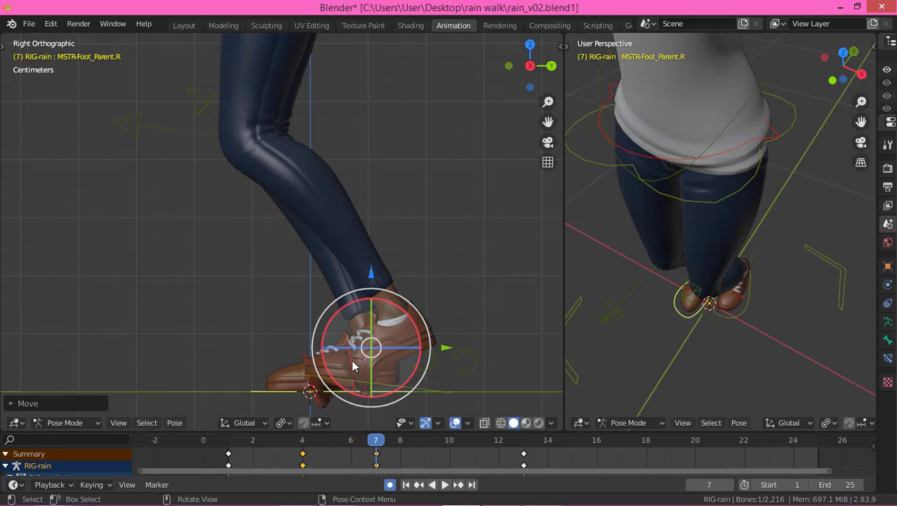
pyautogui.moveTo(372, 269); pyautogui.dragTo(373, 249)
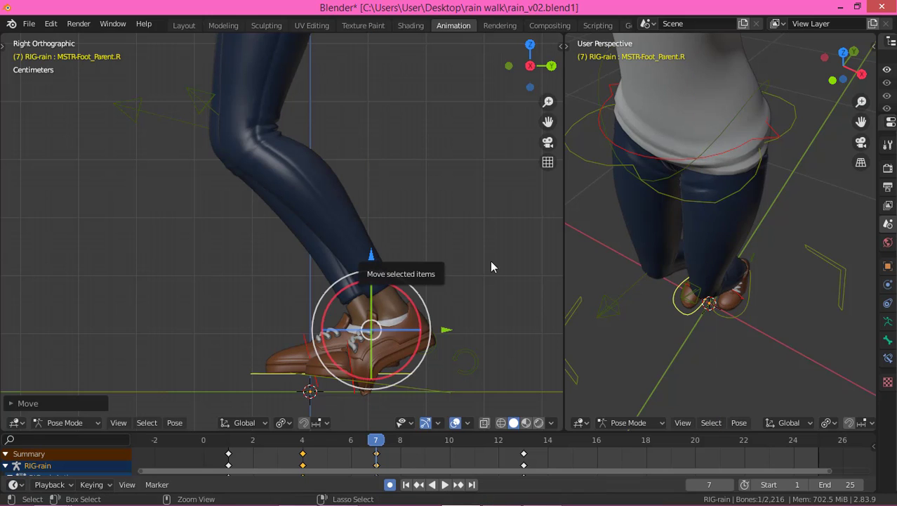
pyautogui.hotkey('ctrl', 'z')
# Raise the left foot's parent control along Z on frame 7 and rotate it so the heel sits above the toes.
pyautogui.click(744, 309)
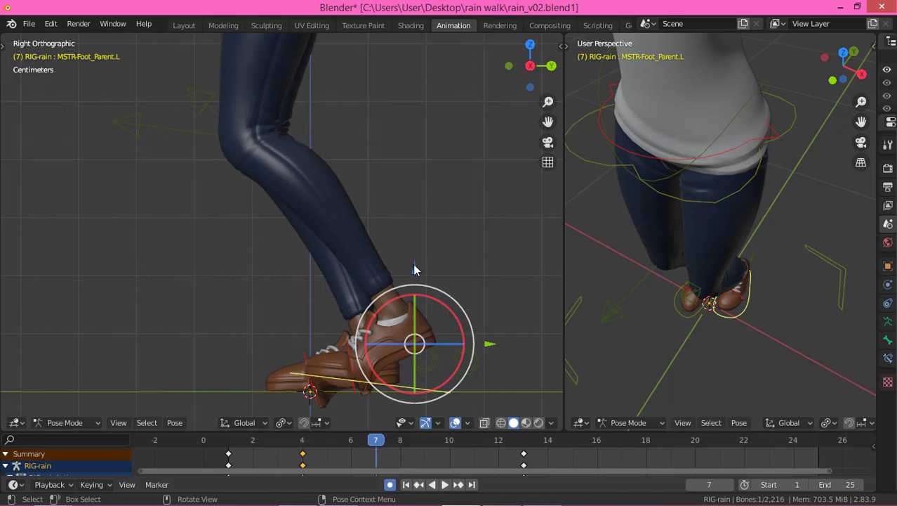
pyautogui.moveTo(414, 267); pyautogui.dragTo(414, 250)
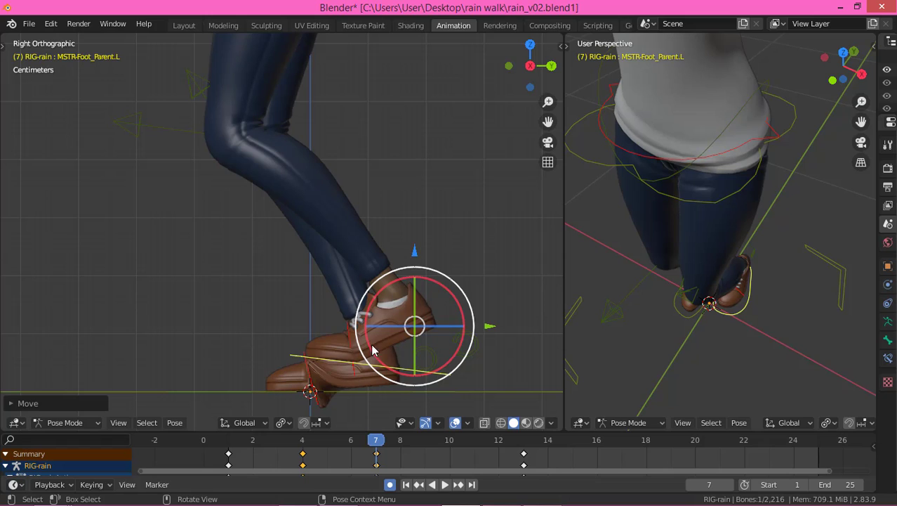
pyautogui.moveTo(369, 290); pyautogui.dragTo(387, 312)
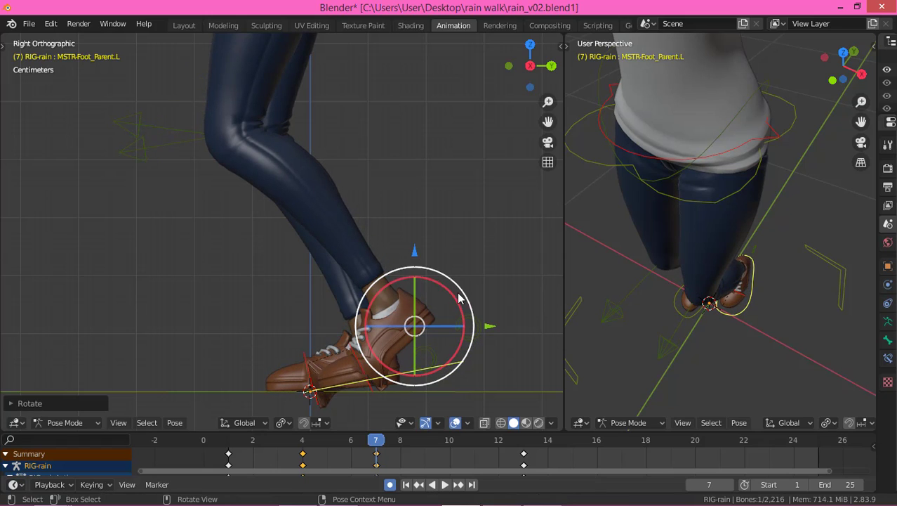
pyautogui.click(413, 241)
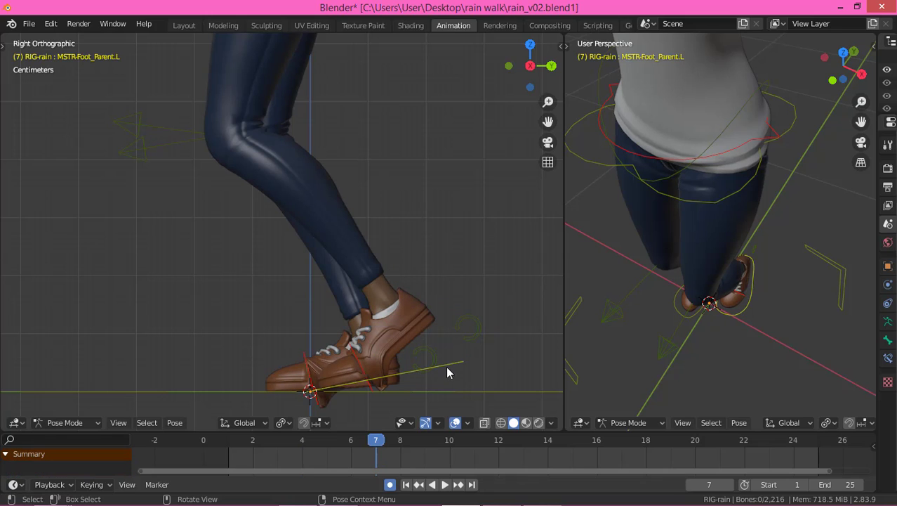
pyautogui.click(413, 272)
pyautogui.moveTo(411, 248); pyautogui.dragTo(413, 224)
# Clear the rotation of the left foot's roll control and rotate the foot's parent control to point the toes steeply down.
pyautogui.click(471, 301)
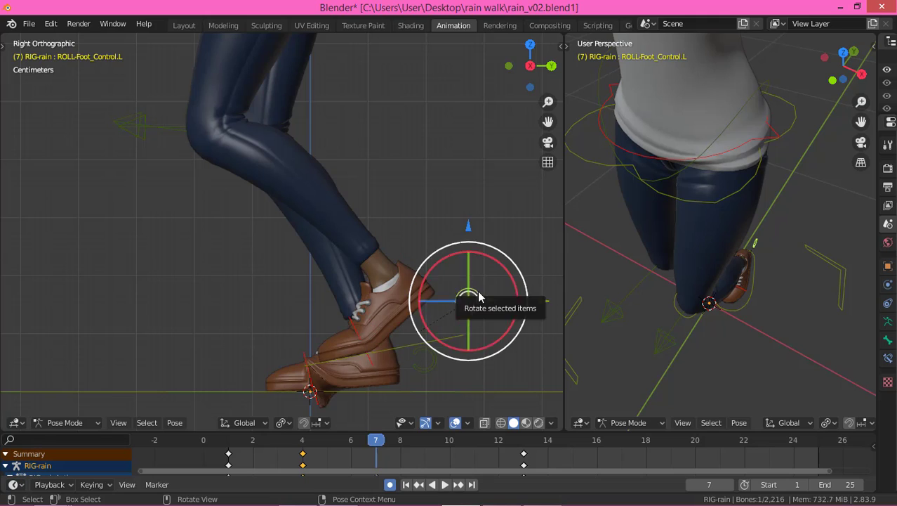
pyautogui.hotkey('alt', 'r')
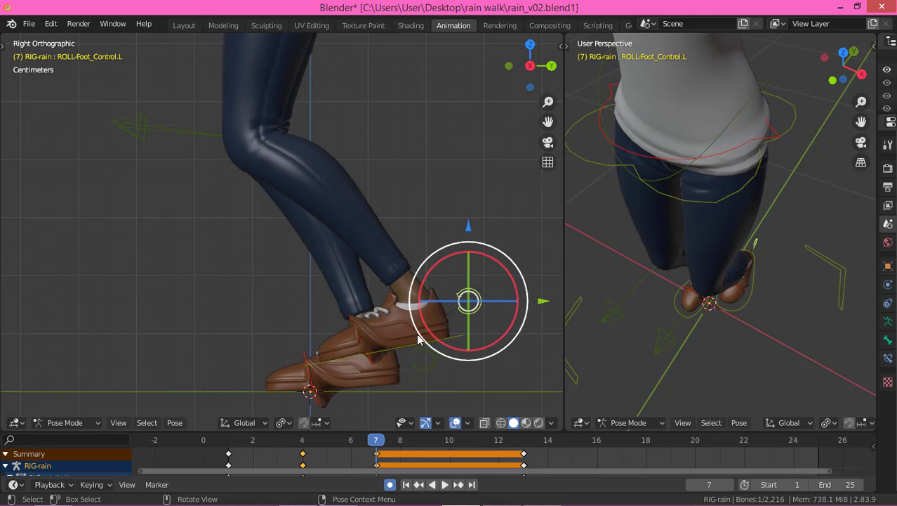
pyautogui.click(436, 295)
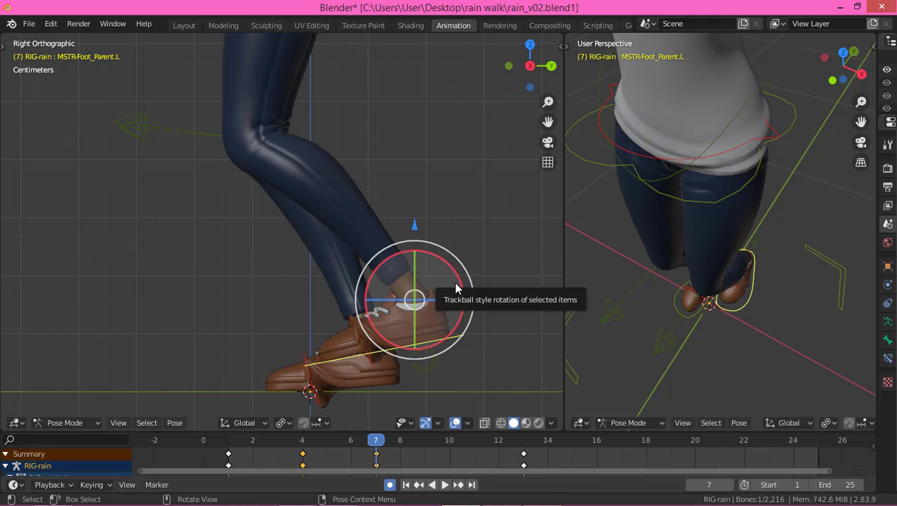
pyautogui.moveTo(458, 265); pyautogui.dragTo(418, 223)
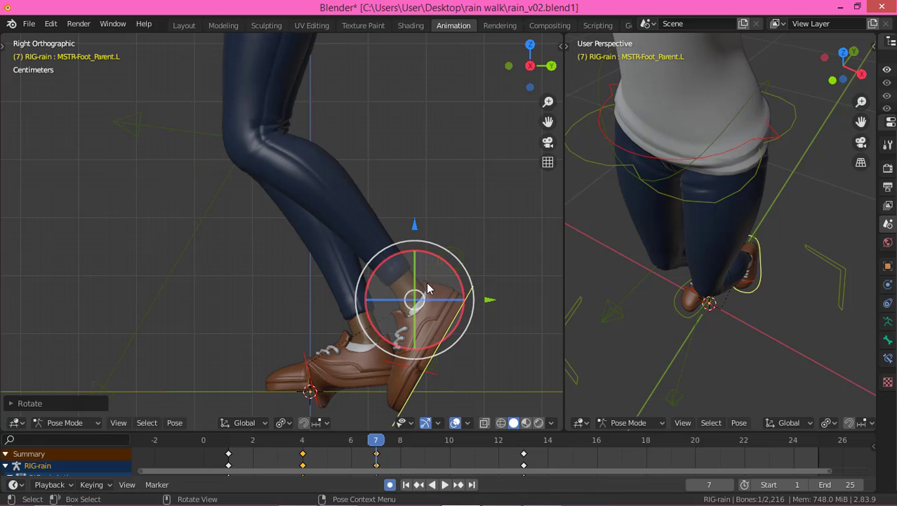
# Move the left foot's parent control up along Z and back along Y, rotating the foot until it points almost straight down.
pyautogui.press('g')
pyautogui.press('z')
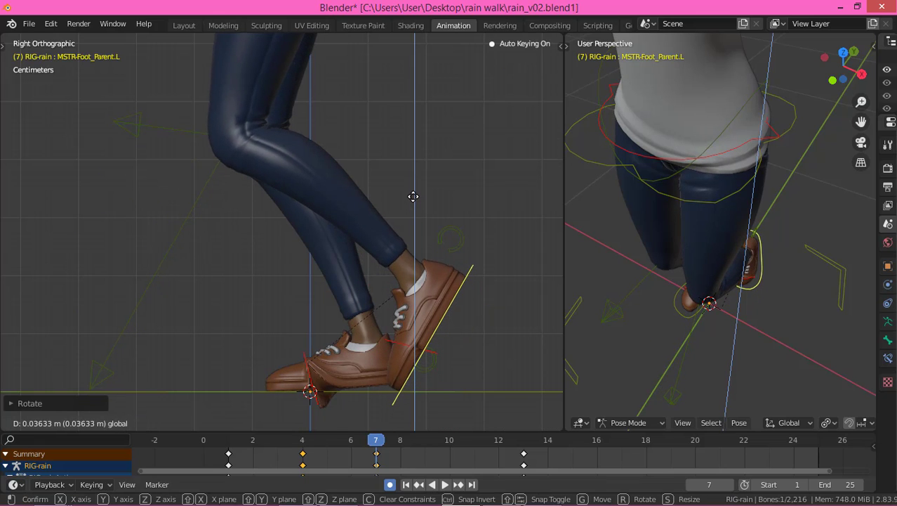
pyautogui.click(419, 253)
pyautogui.moveTo(492, 277)
pyautogui.mouseDown()
pyautogui.moveTo(517, 277)
pyautogui.moveTo(505, 279)
pyautogui.mouseUp()
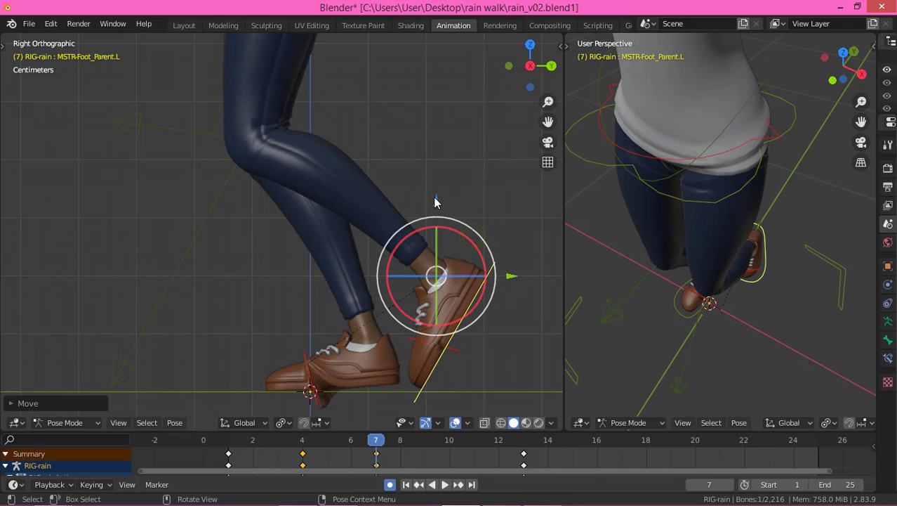
pyautogui.moveTo(435, 202)
pyautogui.mouseDown()
pyautogui.moveTo(439, 182)
pyautogui.moveTo(436, 191)
pyautogui.mouseUp()
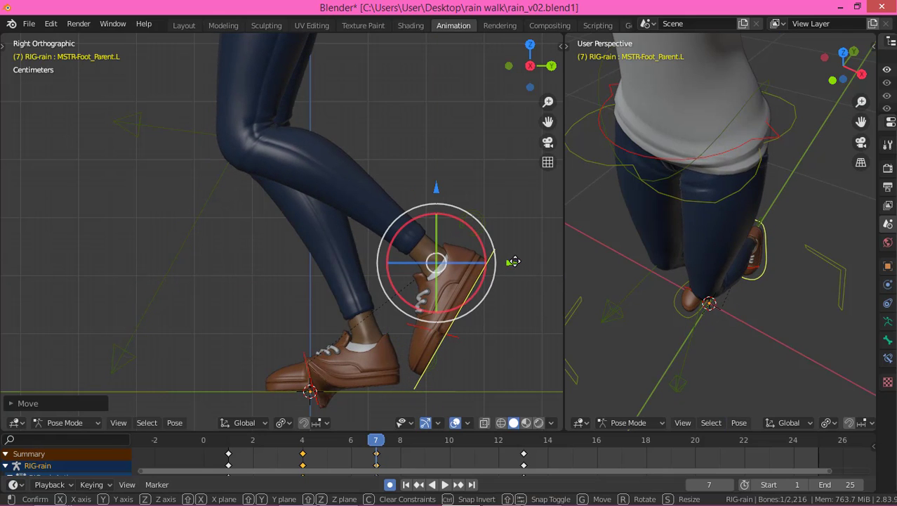
pyautogui.moveTo(510, 265); pyautogui.dragTo(517, 259)
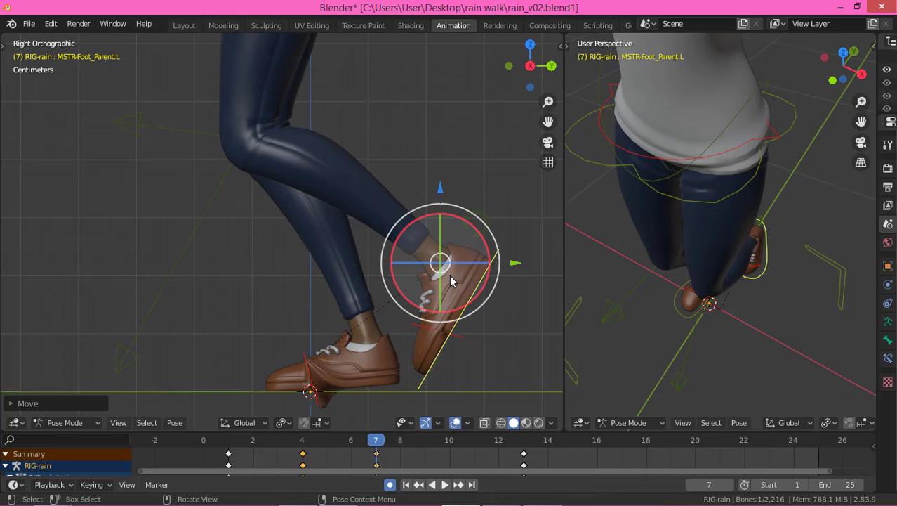
pyautogui.moveTo(399, 245); pyautogui.dragTo(425, 305)
pyautogui.click(446, 342)
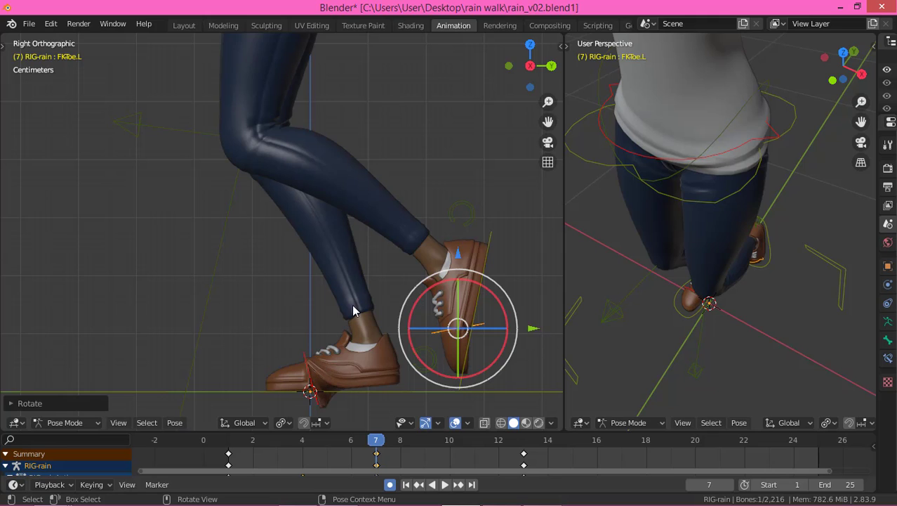
# Shift the right foot's toe control slightly back along Y and rotate its roll control to flatten the planted foot.
pyautogui.click(351, 356)
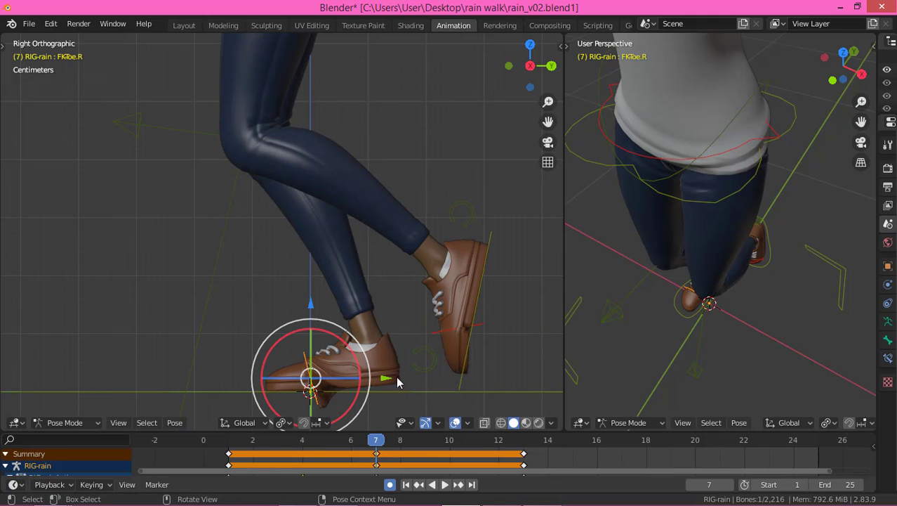
pyautogui.moveTo(385, 379); pyautogui.dragTo(386, 378)
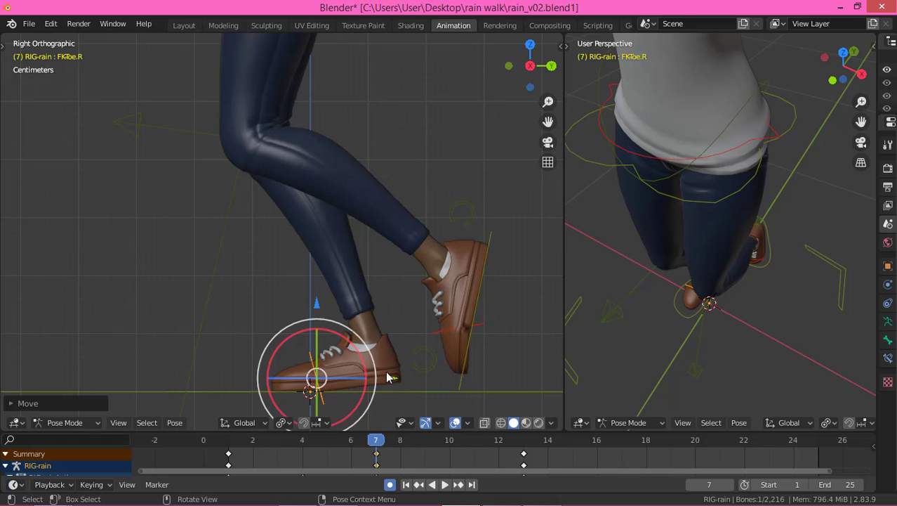
pyautogui.click(431, 372)
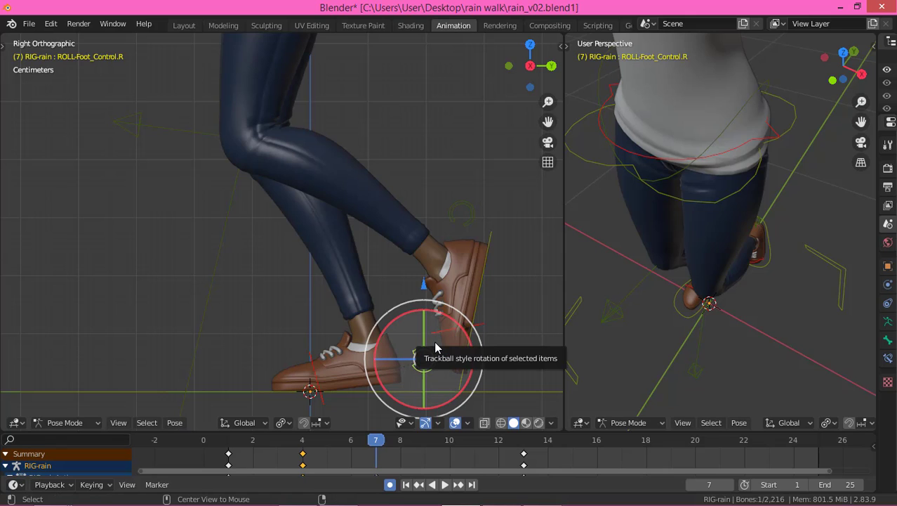
pyautogui.moveTo(434, 341); pyautogui.dragTo(332, 373)
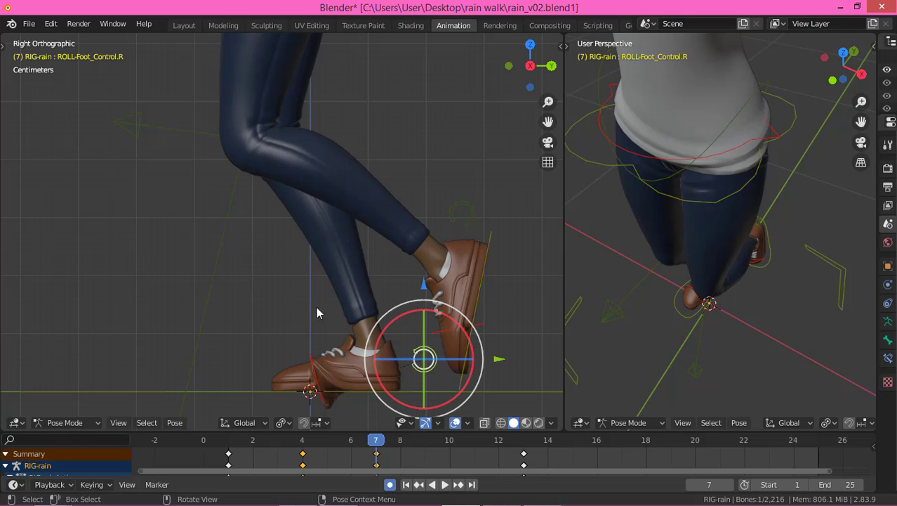
# Fine-tune the right foot's parent control position along Y on frame 7.
pyautogui.click(355, 391)
pyautogui.moveTo(446, 348); pyautogui.dragTo(446, 349)
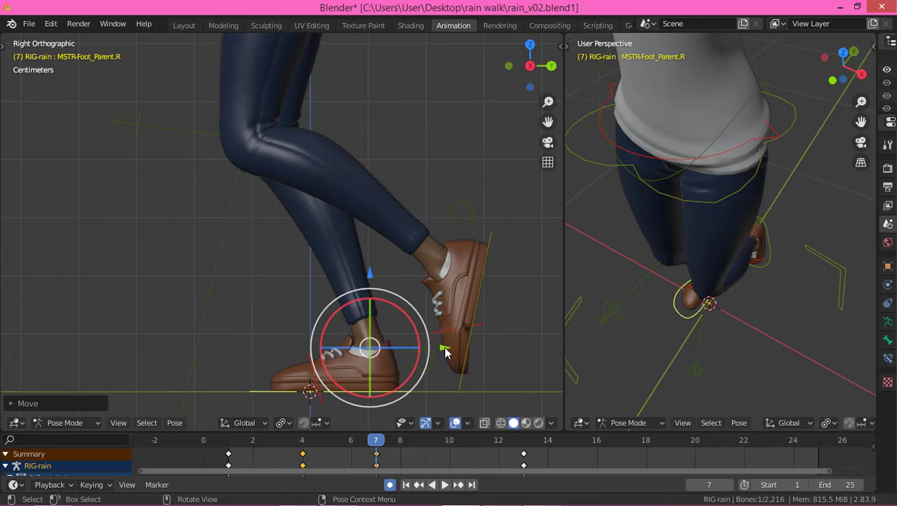
pyautogui.moveTo(446, 350); pyautogui.dragTo(450, 351)
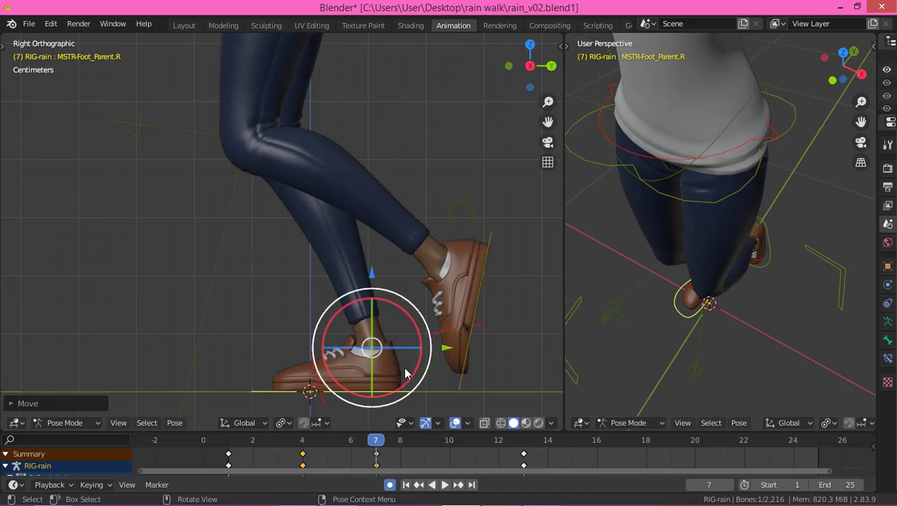
# Raise the pelvis parent control slightly along Z on frame 7 to straighten the supporting leg.
pyautogui.scroll(-4, 352, 92)
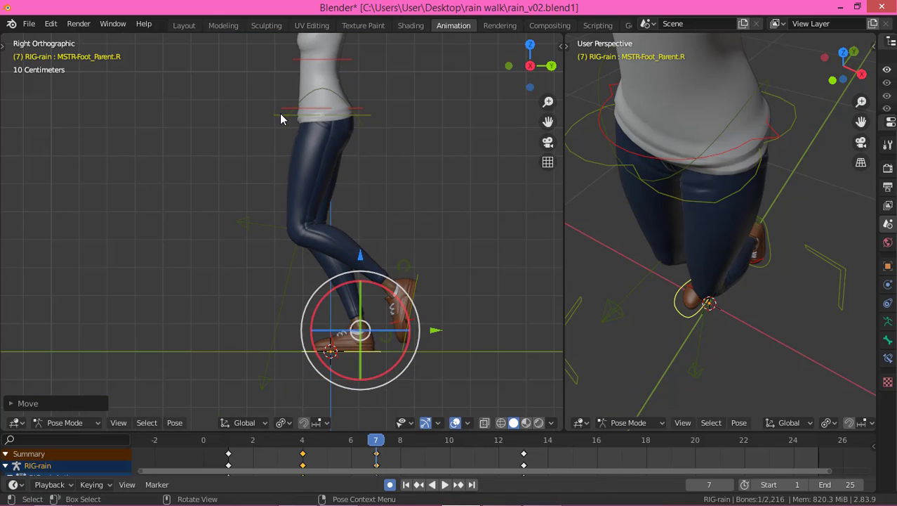
pyautogui.click(280, 116)
pyautogui.keyDown('shift'); pyautogui.moveTo(406, 142); pyautogui.dragTo(419, 172, button='middle'); pyautogui.keyUp('shift')
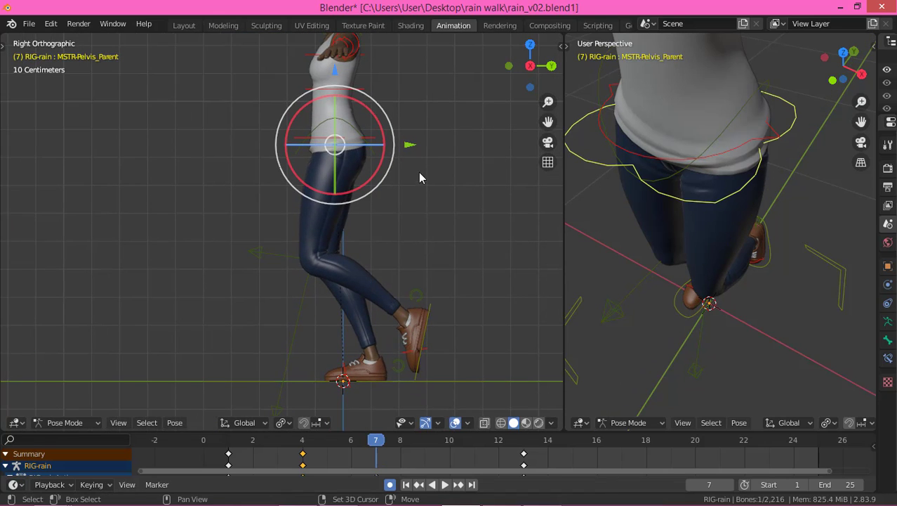
pyautogui.moveTo(334, 71); pyautogui.dragTo(331, 64)
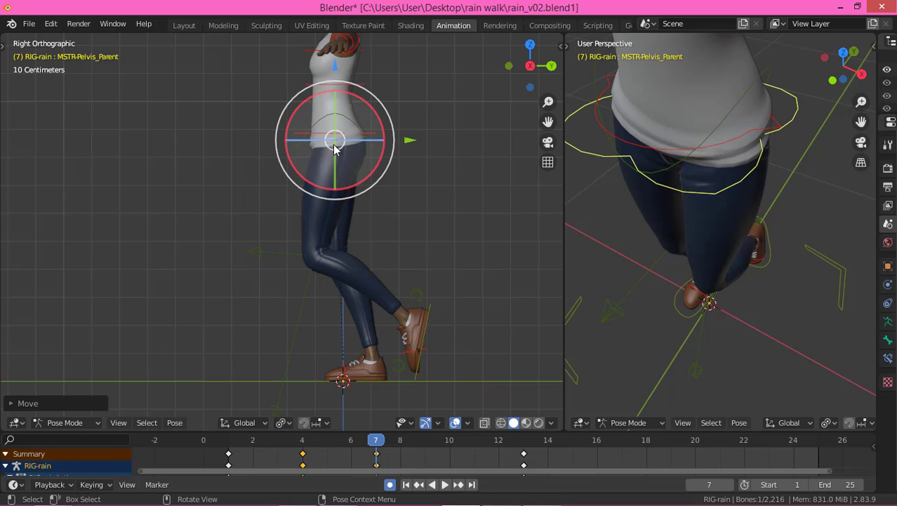
# Move the right foot's parent control forward along Y on frame 7 to place the planted foot nearer the body's centre.
pyautogui.click(678, 303)
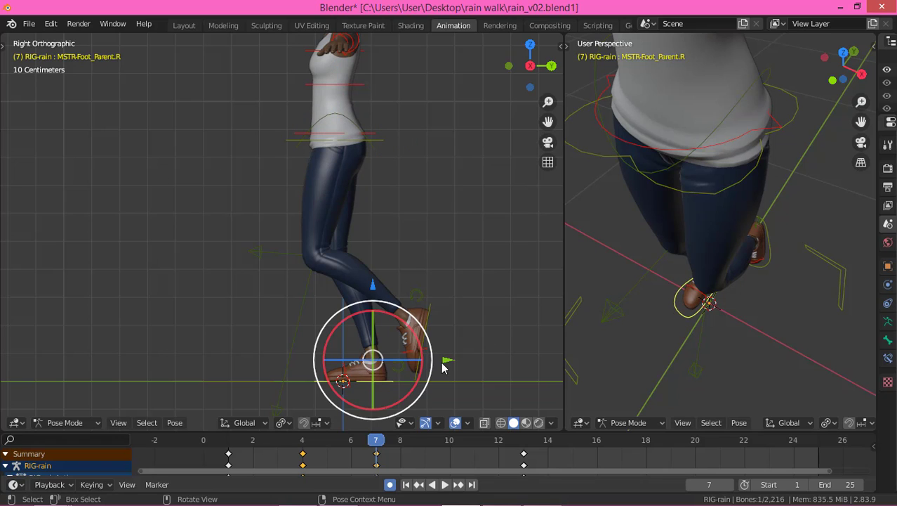
pyautogui.press('g')
pyautogui.press('y')
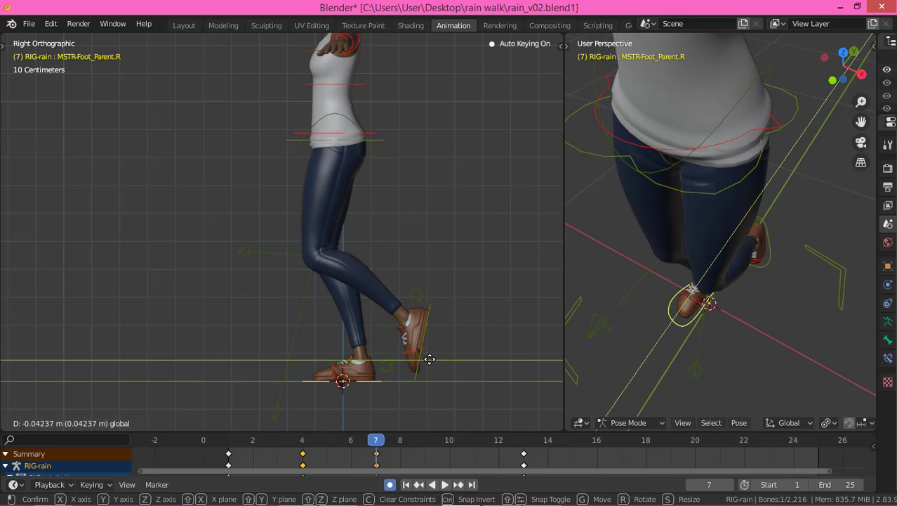
pyautogui.click(424, 357)
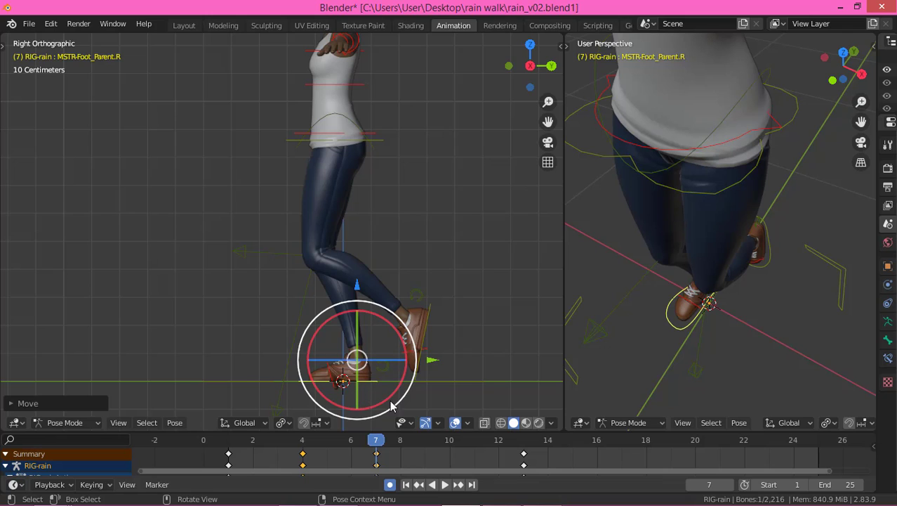
pyautogui.moveTo(436, 359); pyautogui.dragTo(433, 360)
# Compare the poses on frames 1, 4 and 7 by stepping through the keyframes, ending on frame 7.
pyautogui.press('Left')
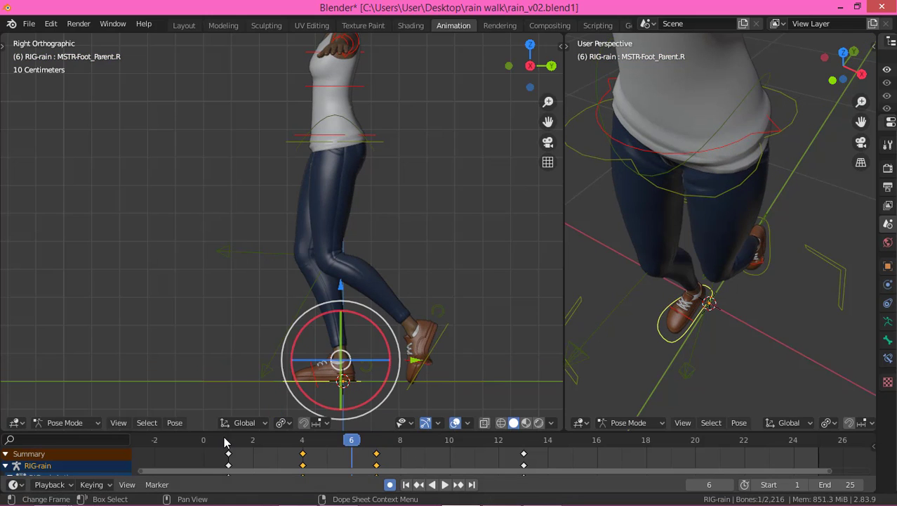
pyautogui.click(226, 440)
pyautogui.press('Up')
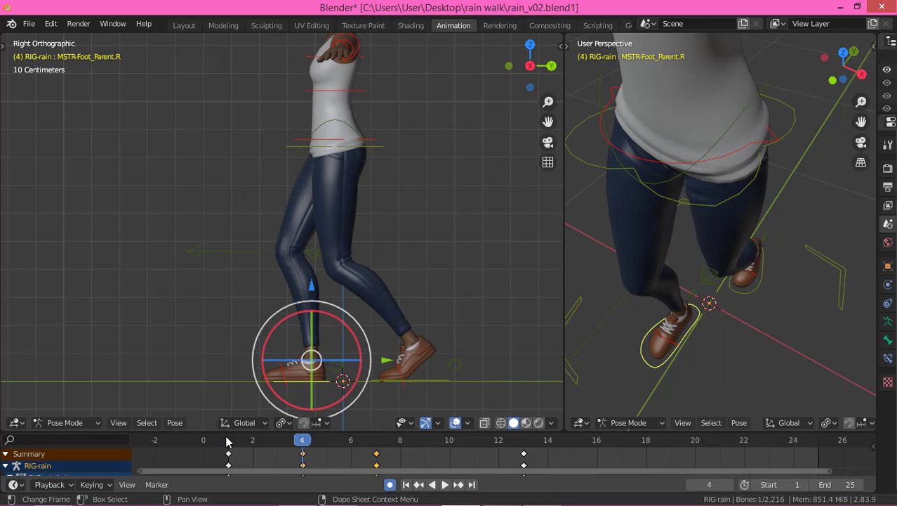
pyautogui.press('Down')
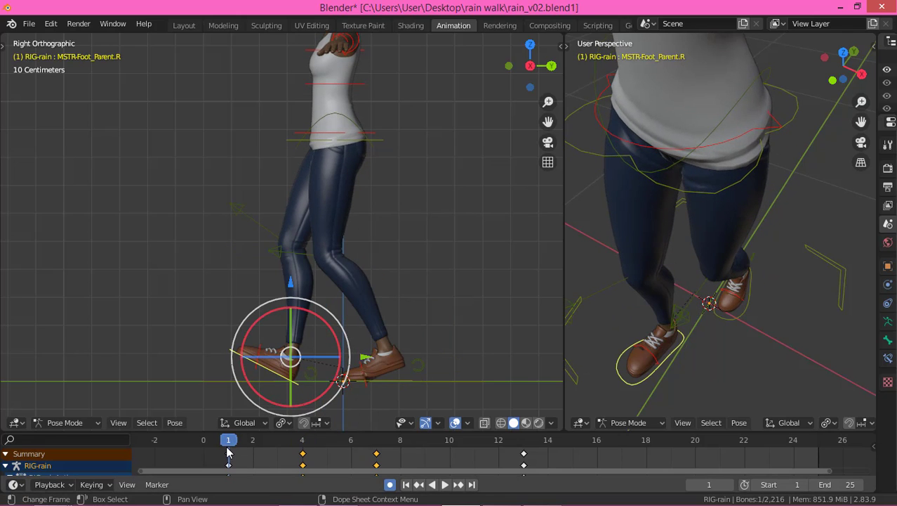
pyautogui.press('Up')
pyautogui.press('Up')
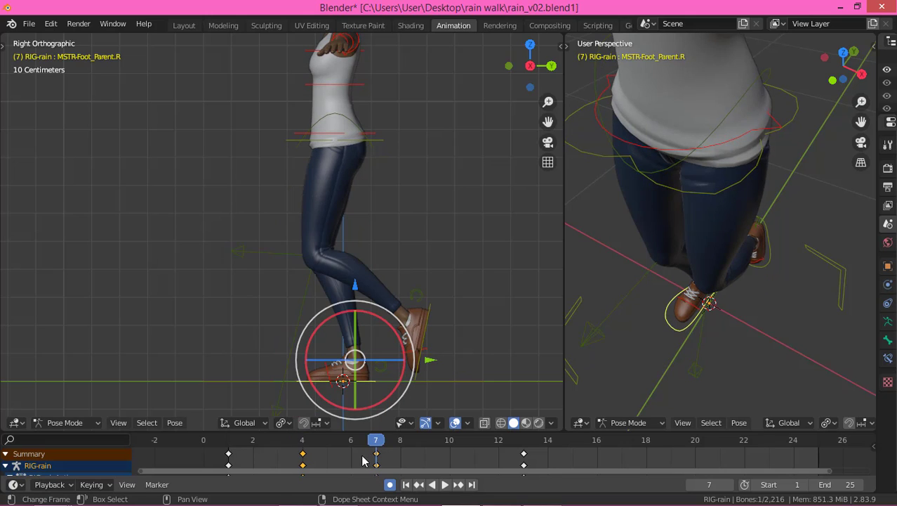
# On frame 10, rotate the right foot's roll control to lift the heel off the ground.
pyautogui.click(454, 441)
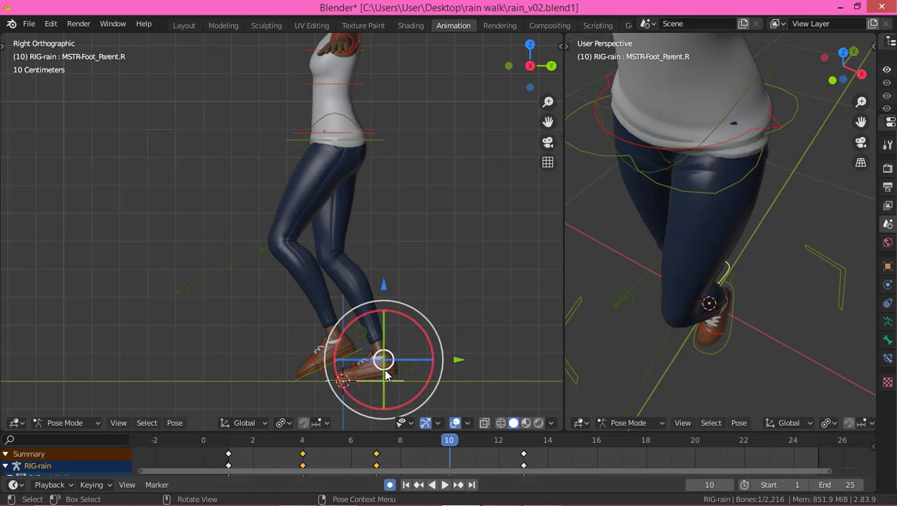
pyautogui.scroll(2, 396, 381)
pyautogui.scroll(1, 391, 360)
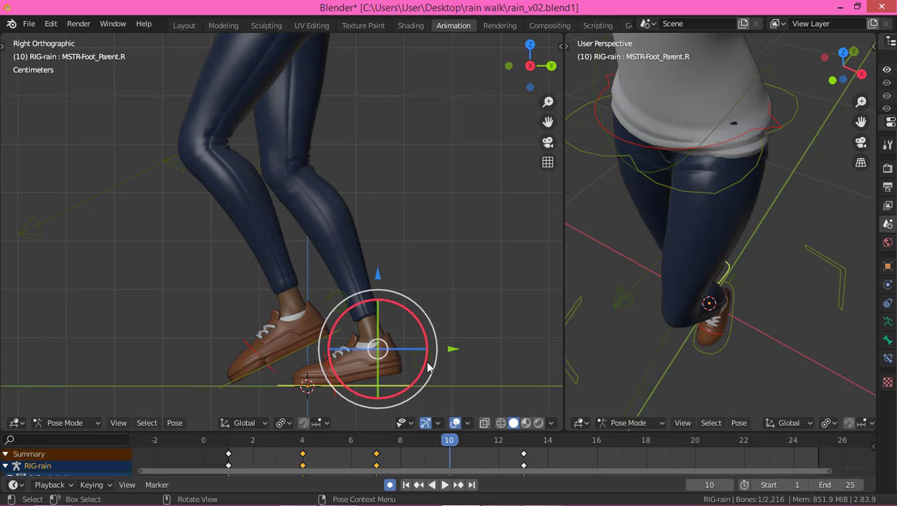
pyautogui.click(426, 363)
pyautogui.moveTo(379, 329); pyautogui.dragTo(378, 336)
pyautogui.scroll(-4, 307, 222)
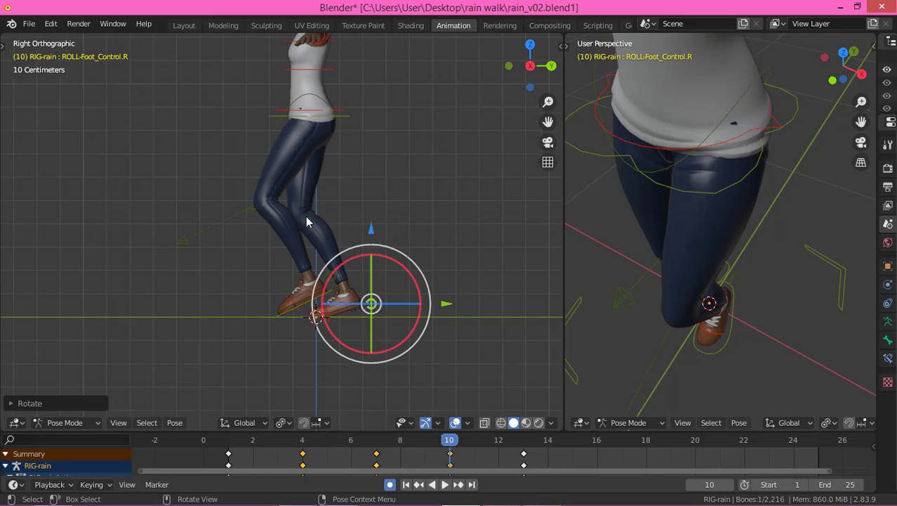
# On frame 10, raise the pelvis parent control slightly along Z and move the left foot's parent control forward along Y.
pyautogui.click(274, 119)
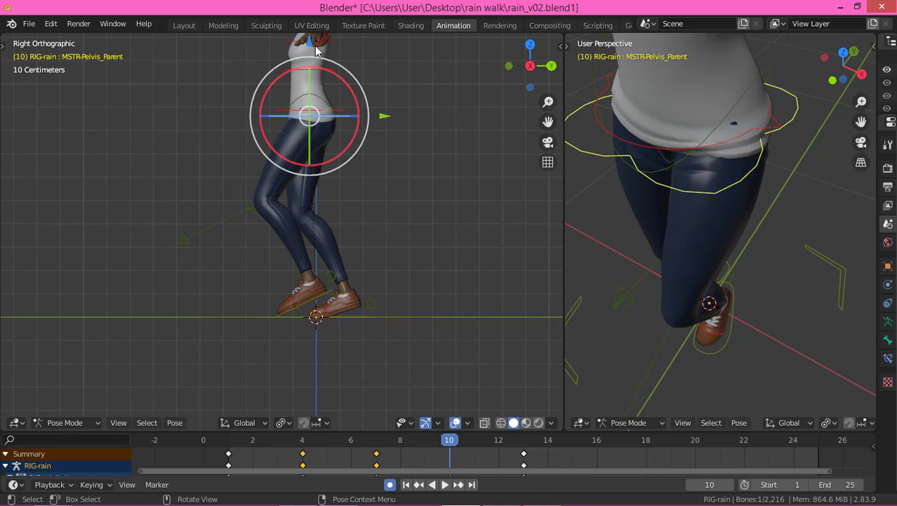
pyautogui.moveTo(308, 43); pyautogui.dragTo(305, 428)
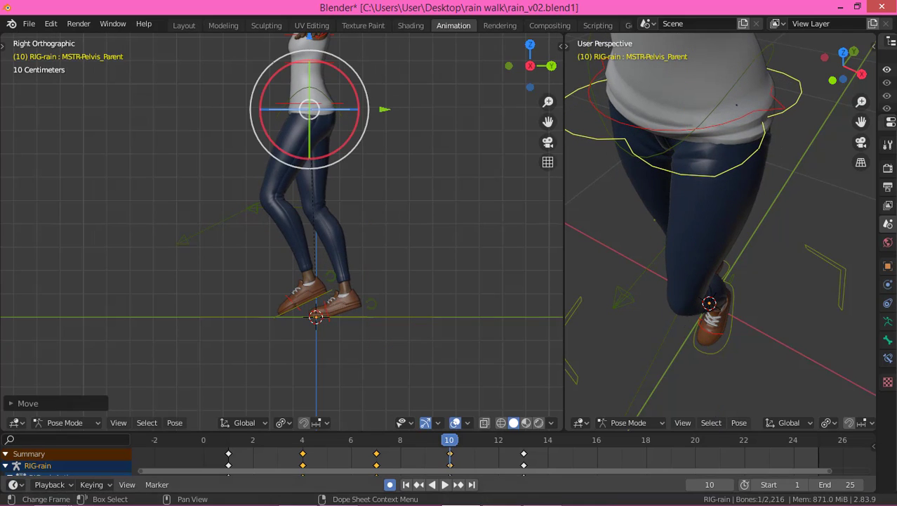
pyautogui.click(342, 296)
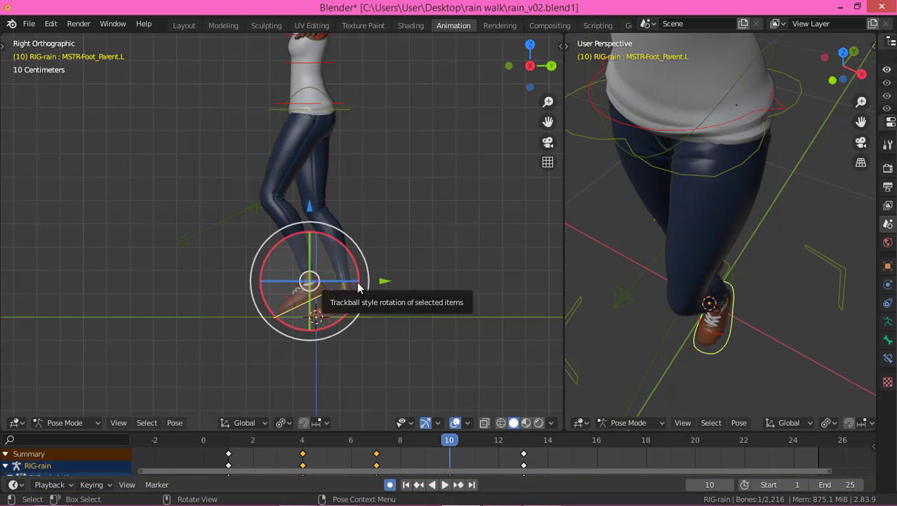
pyautogui.moveTo(387, 281); pyautogui.dragTo(363, 267)
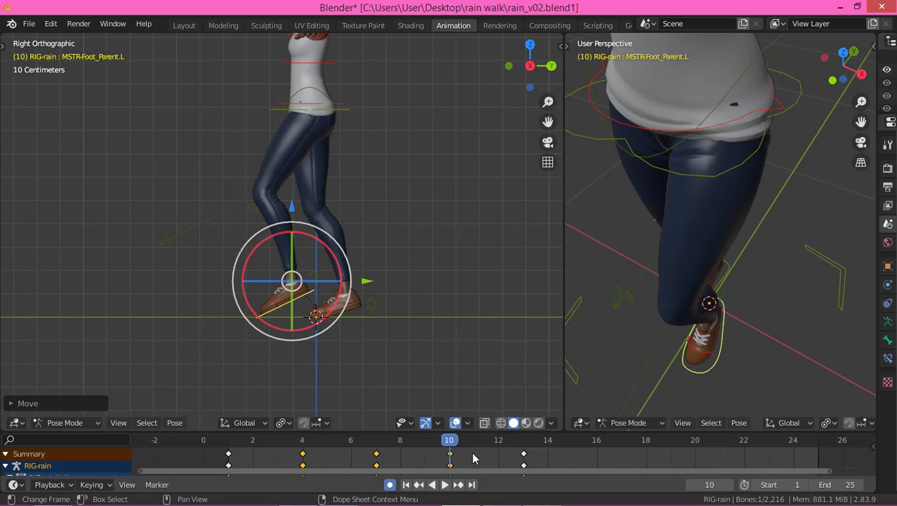
# Compare the poses on frames 1, 4, 7, 10 and 13 by stepping through the keyframes.
pyautogui.moveTo(413, 441); pyautogui.dragTo(235, 468)
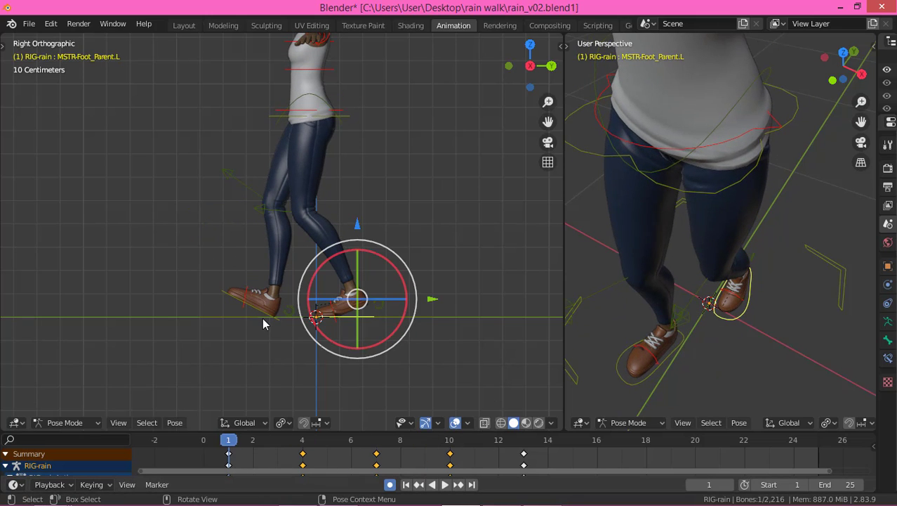
pyautogui.press('Up')
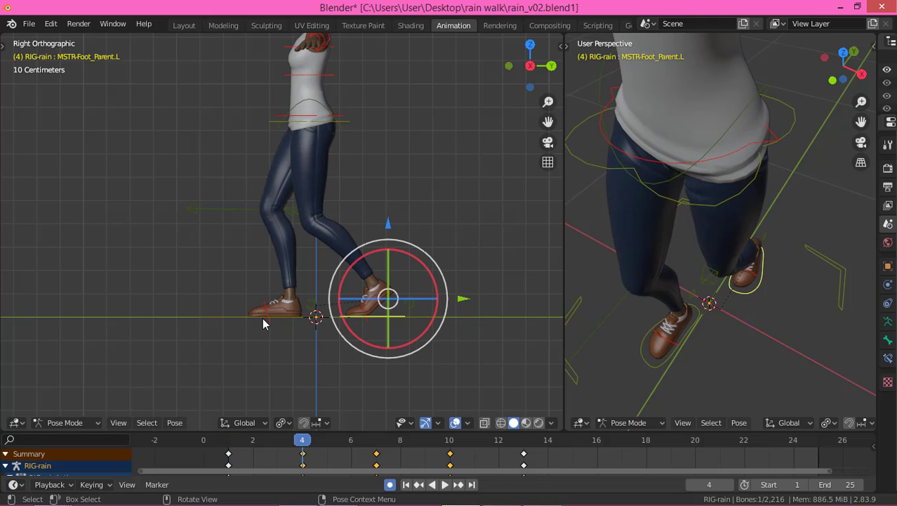
pyautogui.press('Up')
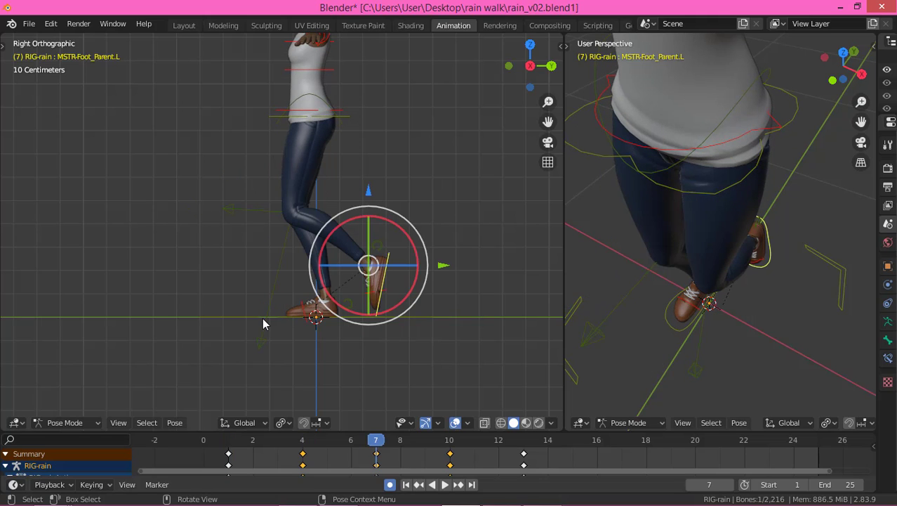
pyautogui.press('Up')
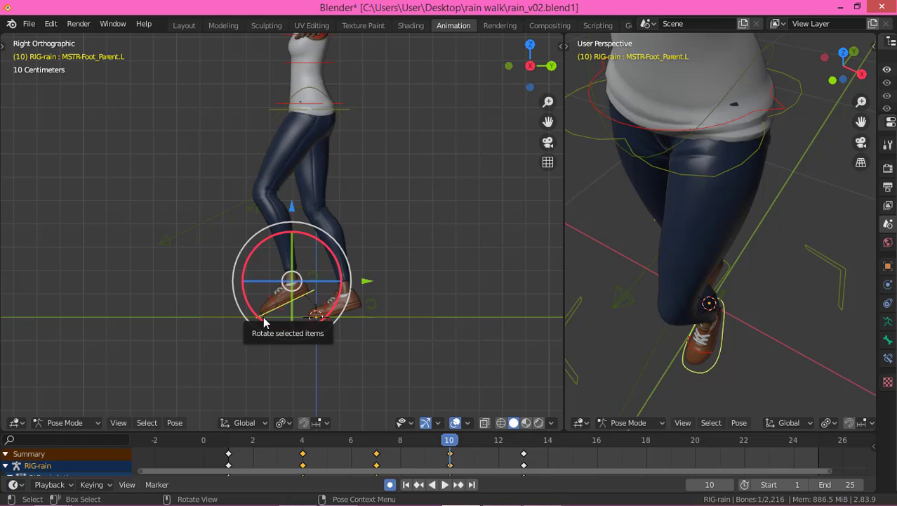
pyautogui.press('Down')
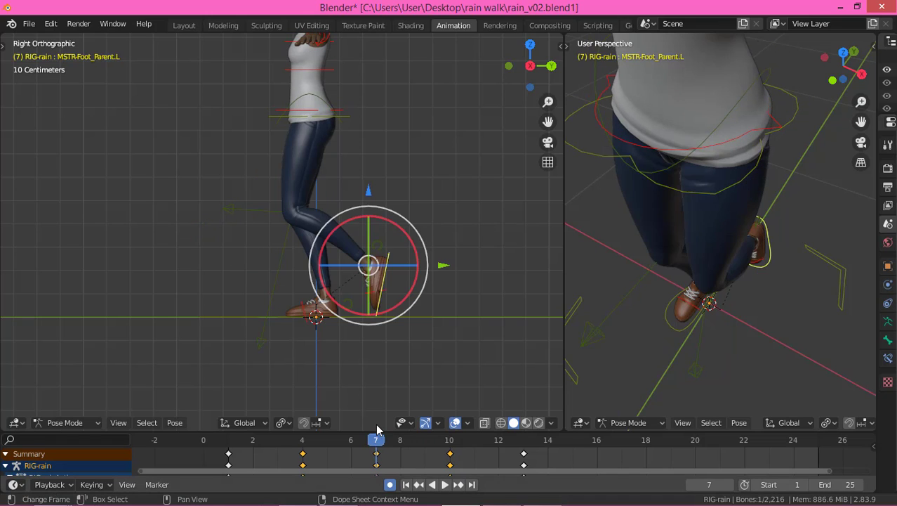
pyautogui.press('Up')
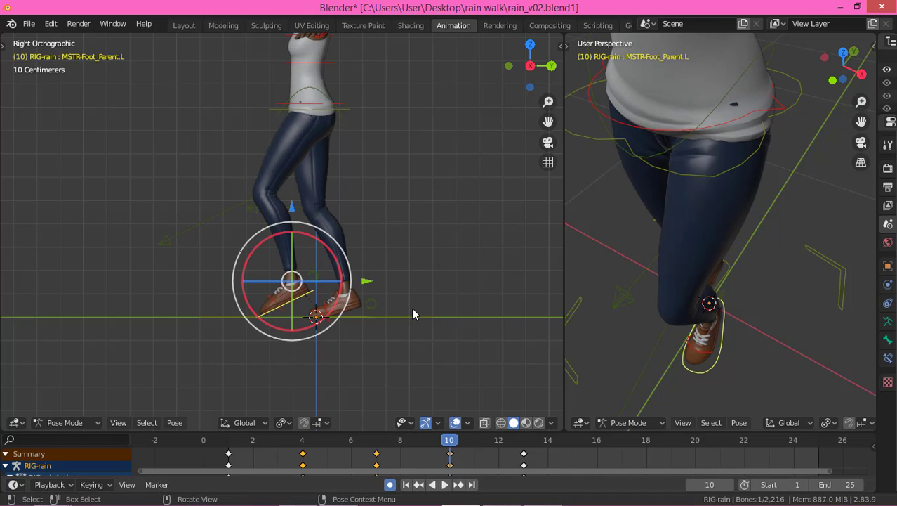
pyautogui.press('Up')
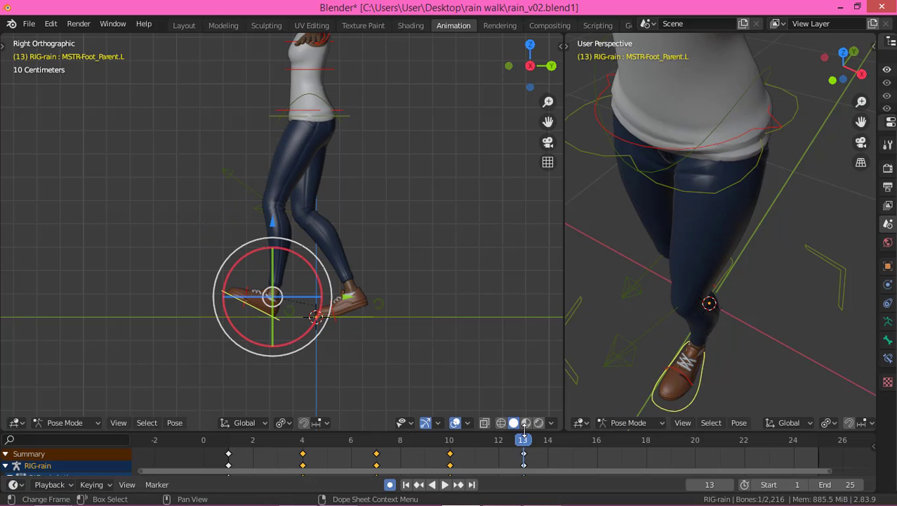
# Play back the walk animation to check the leg motion, stop it, and inspect the contact pose on frame 13.
pyautogui.press('b')
pyautogui.moveTo(250, 456); pyautogui.dragTo(230, 439)
pyautogui.press('space')
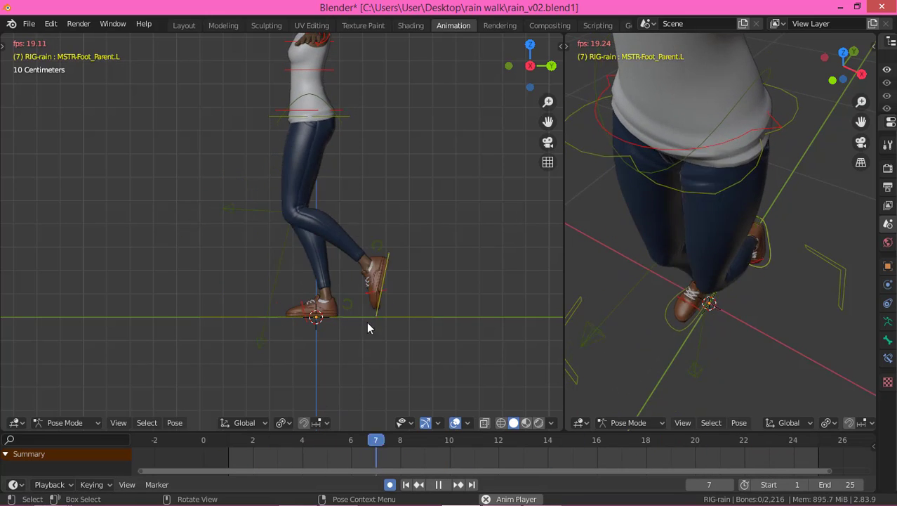
pyautogui.press('space')
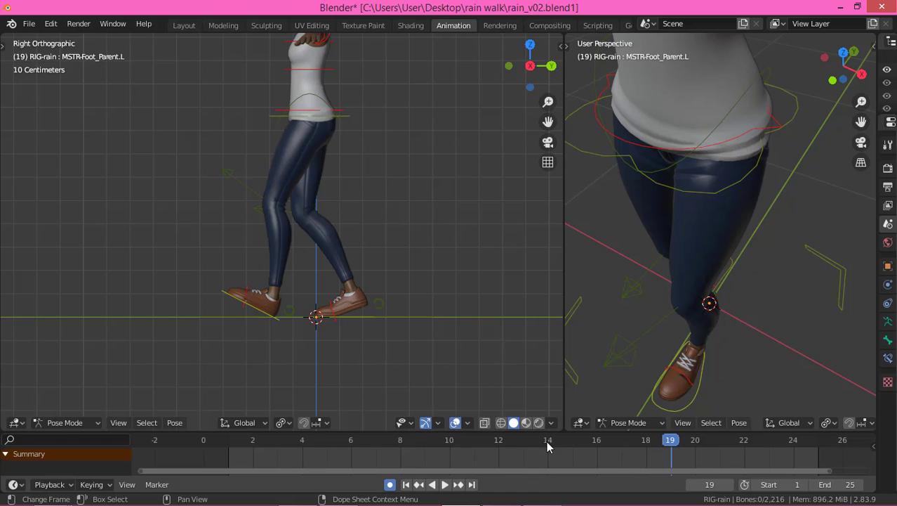
pyautogui.moveTo(544, 441); pyautogui.dragTo(523, 440)
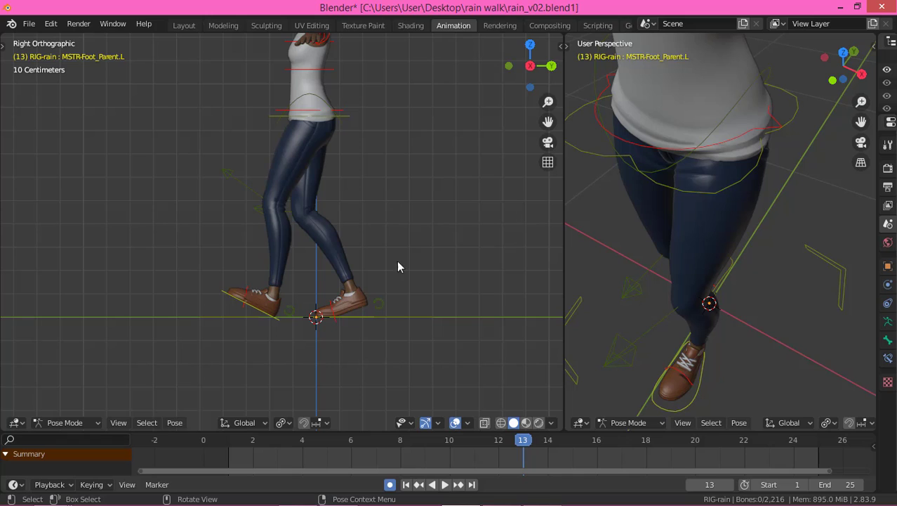
# On frame 1, select the hips control from a perspective view of the whole character and show its transform values.
pyautogui.click(227, 445)
pyautogui.moveTo(229, 278); pyautogui.dragTo(305, 313, button='middle')
pyautogui.scroll(-4, 325, 283)
pyautogui.scroll(-4, 325, 252)
pyautogui.moveTo(238, 301); pyautogui.dragTo(253, 307, button='middle')
pyautogui.scroll(6, 357, 263)
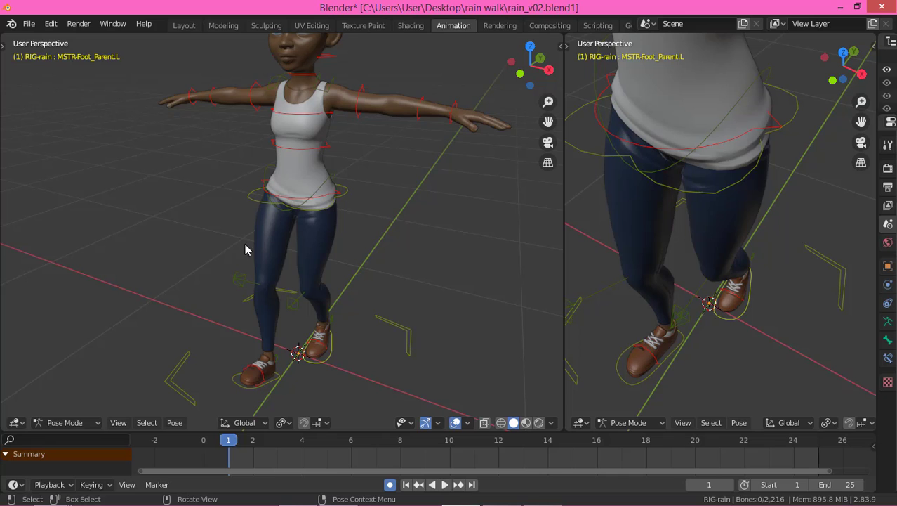
pyautogui.moveTo(231, 215); pyautogui.dragTo(197, 200, button='middle')
pyautogui.click(368, 196)
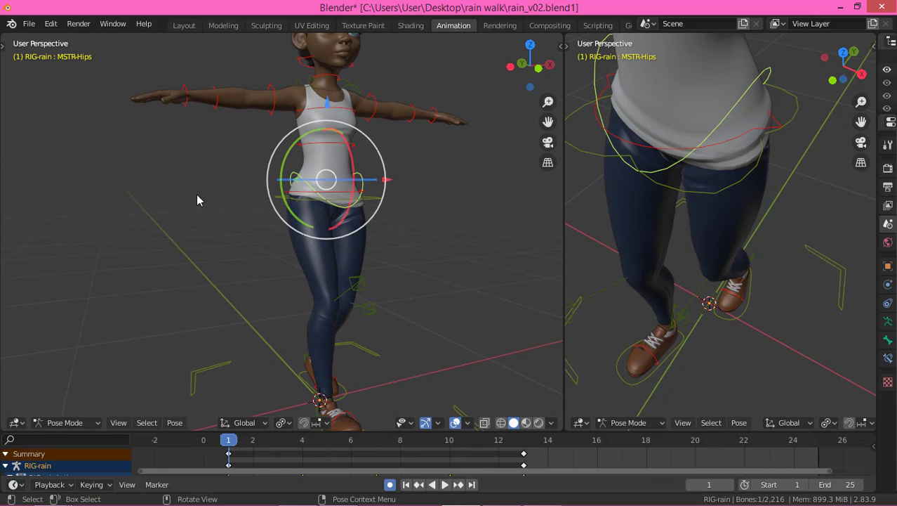
pyautogui.moveTo(393, 257); pyautogui.dragTo(357, 265, button='middle')
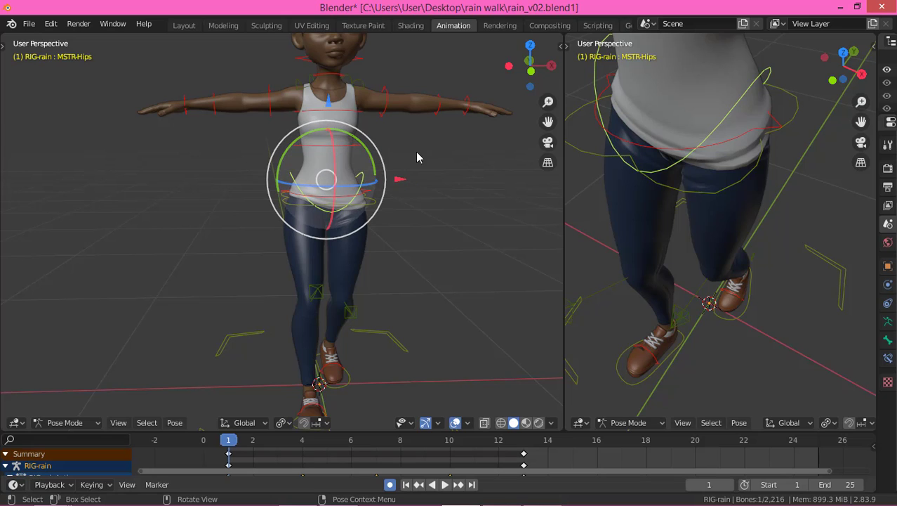
pyautogui.press('n')
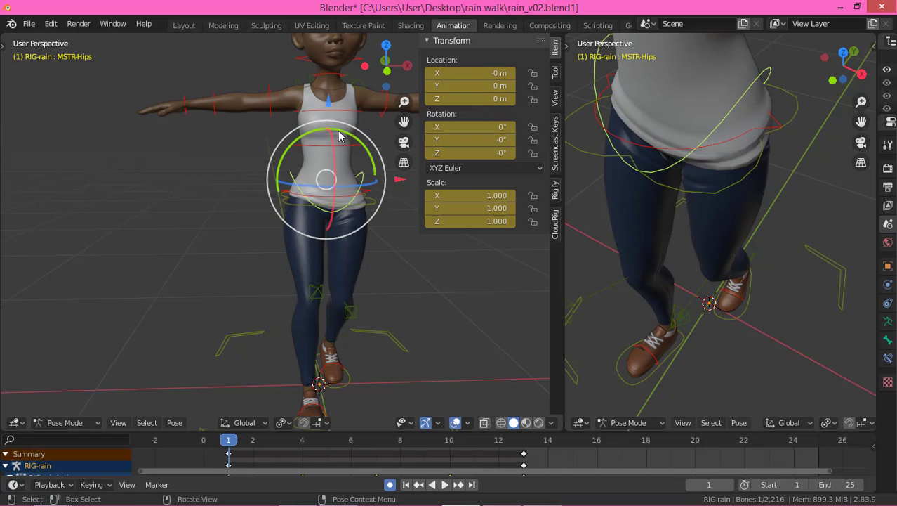
# Try rotating the hips control in Gimbal orientation on frame 1, to about -2.37° on Z and -4.01° on Y.
pyautogui.click(250, 422)
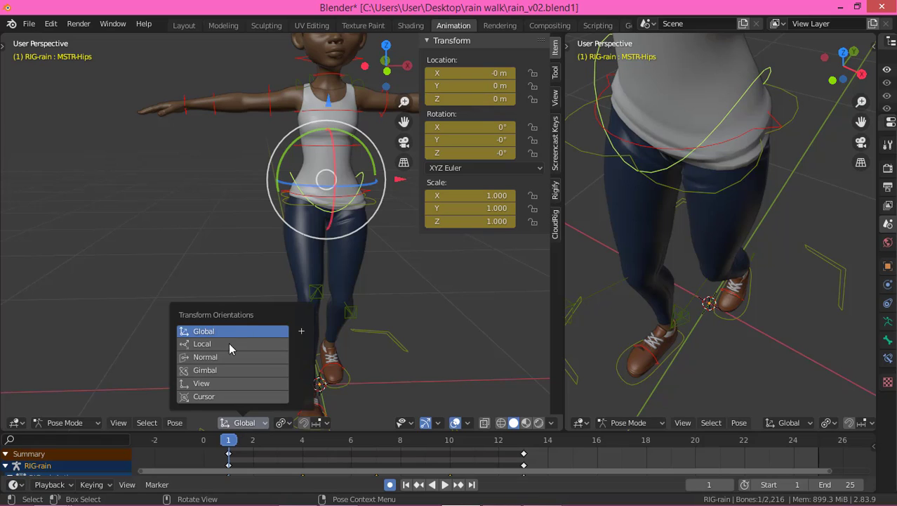
pyautogui.click(249, 422)
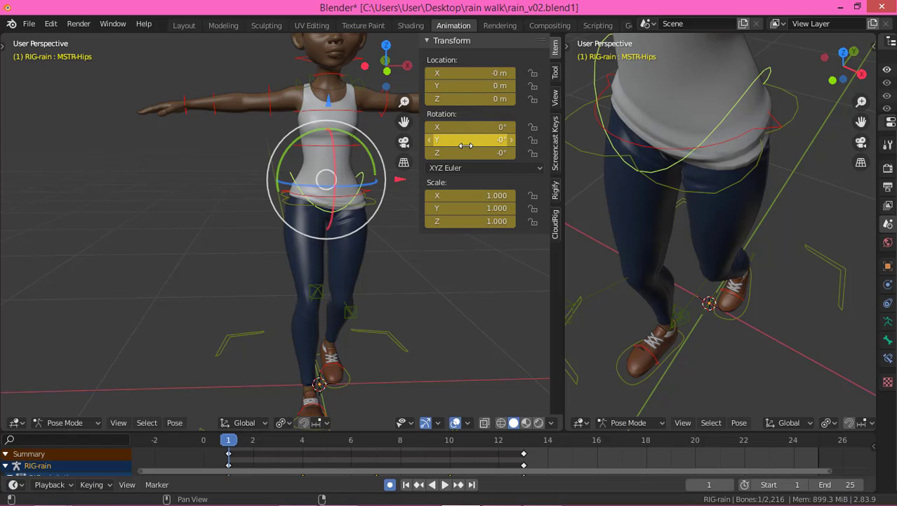
pyautogui.click(260, 423)
pyautogui.click(221, 371)
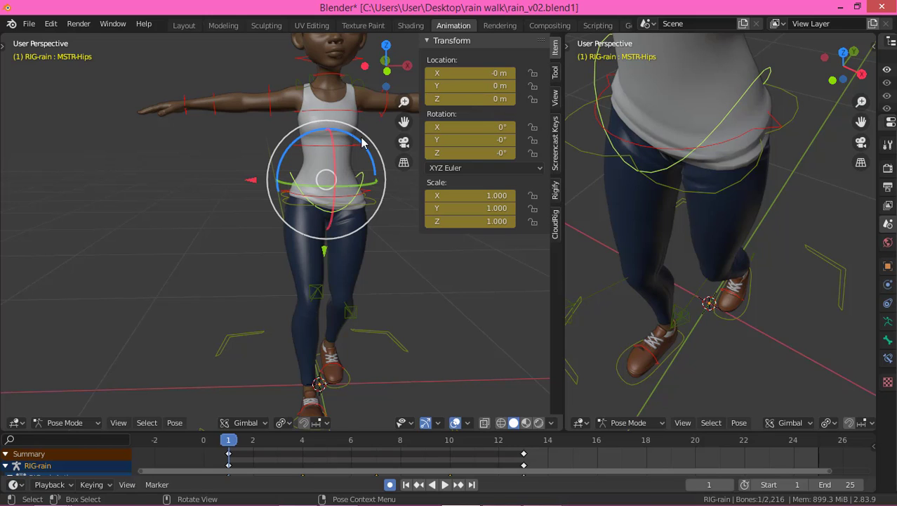
pyautogui.moveTo(362, 142); pyautogui.dragTo(374, 177)
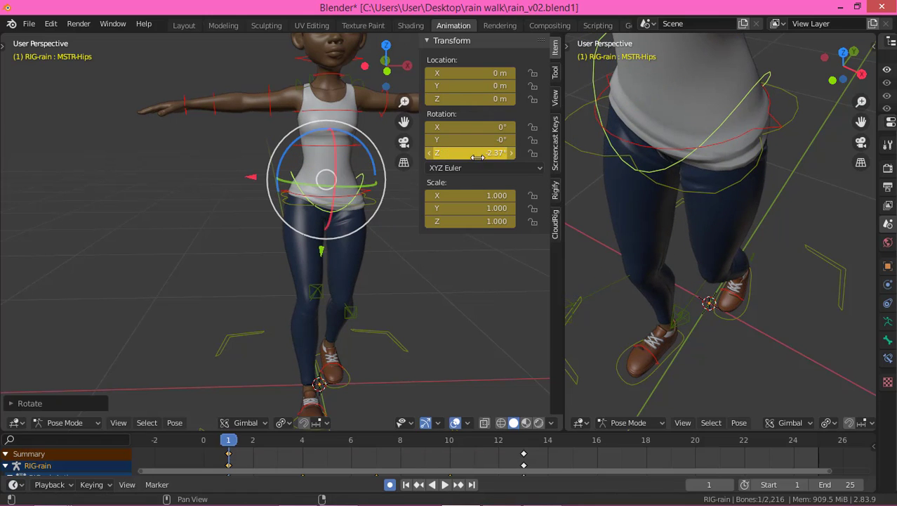
pyautogui.moveTo(308, 151); pyautogui.dragTo(302, 205, button='middle')
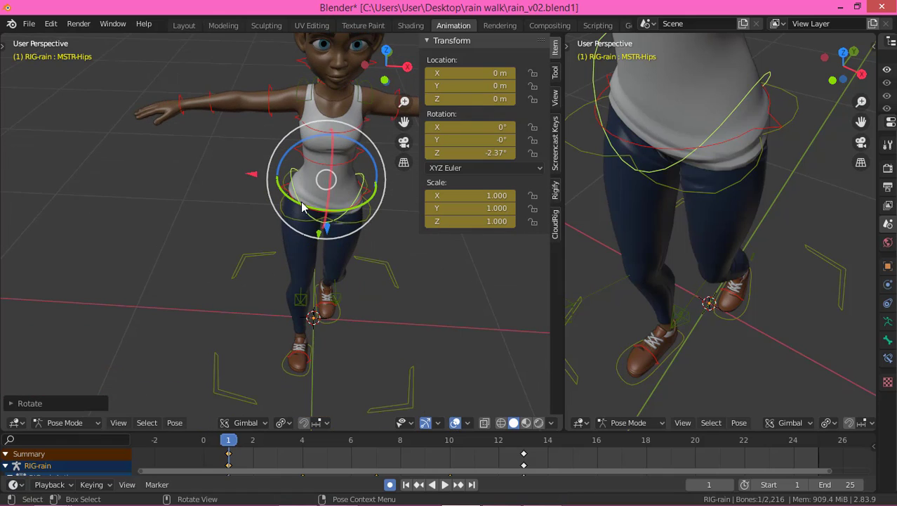
pyautogui.moveTo(302, 205); pyautogui.dragTo(295, 197)
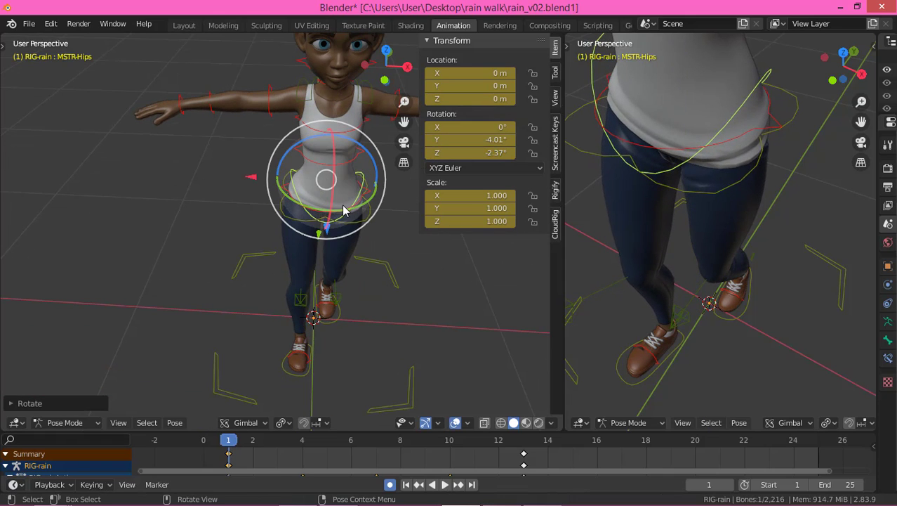
# Undo both hips rotations and set the transform orientation back to Global.
pyautogui.hotkey('ctrl', 'z')
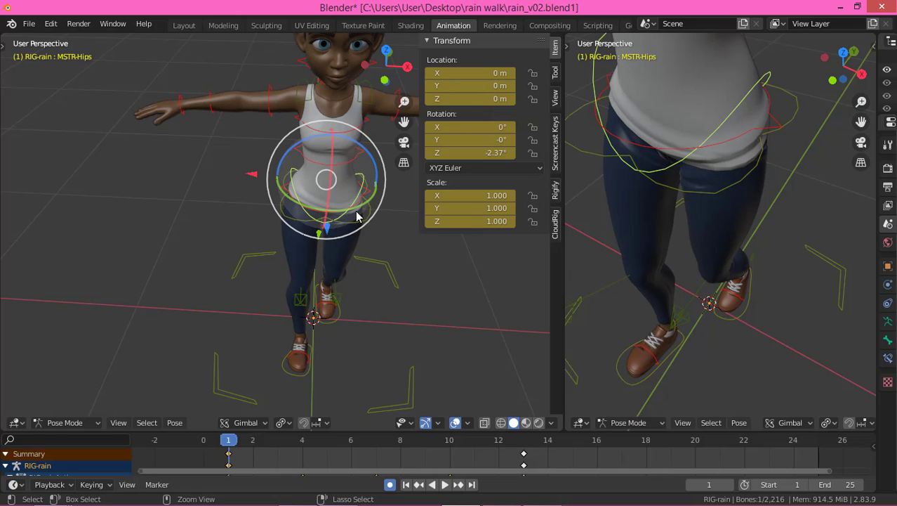
pyautogui.hotkey('ctrl', 'z')
pyautogui.moveTo(345, 301); pyautogui.dragTo(328, 242, button='middle')
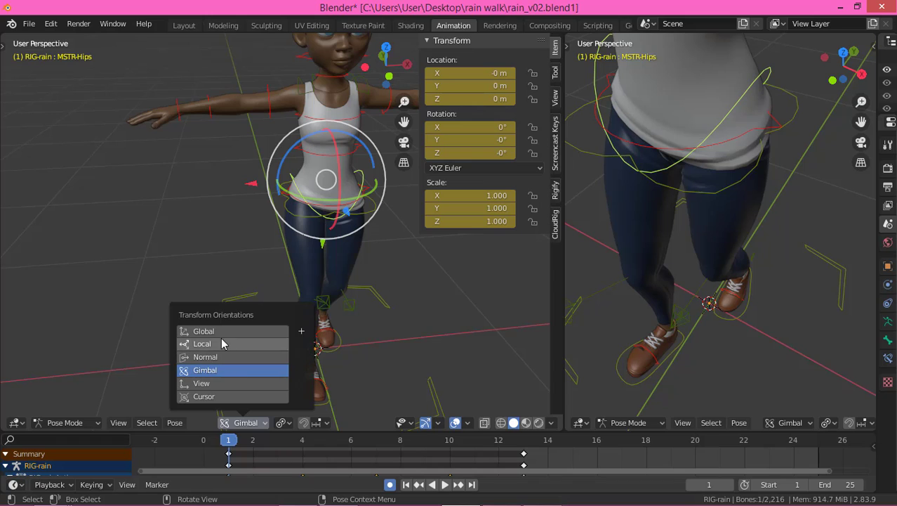
pyautogui.click(223, 332)
# Play the animation from a front perspective view to watch the hips and stop it on frame 7.
pyautogui.moveTo(341, 166); pyautogui.dragTo(346, 237, button='middle')
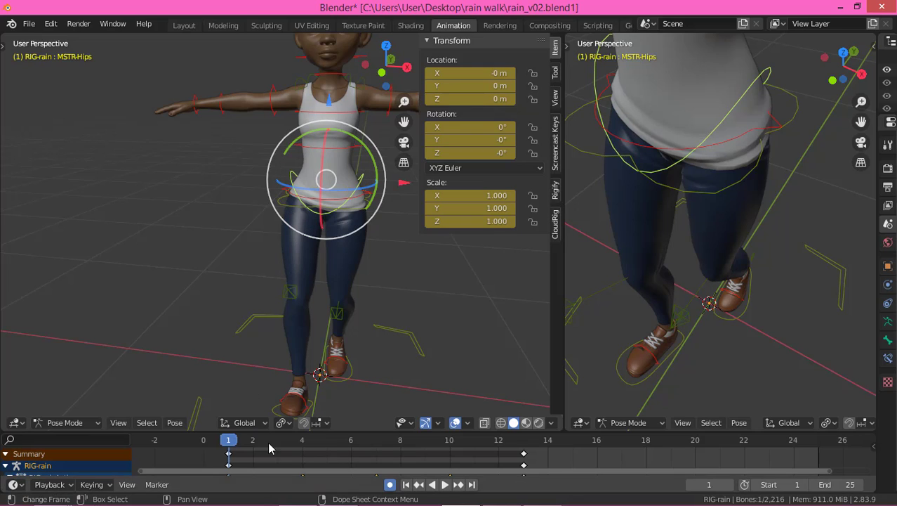
pyautogui.click(257, 423)
pyautogui.press('space')
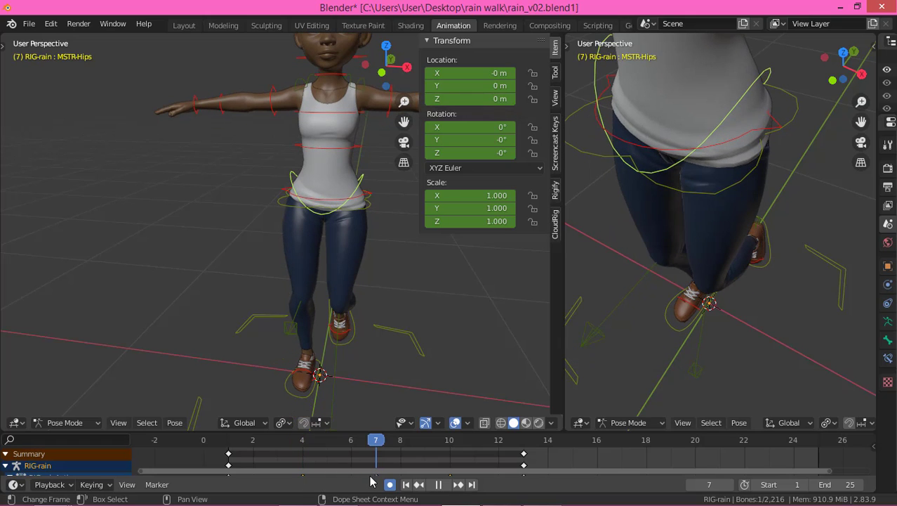
pyautogui.press('space')
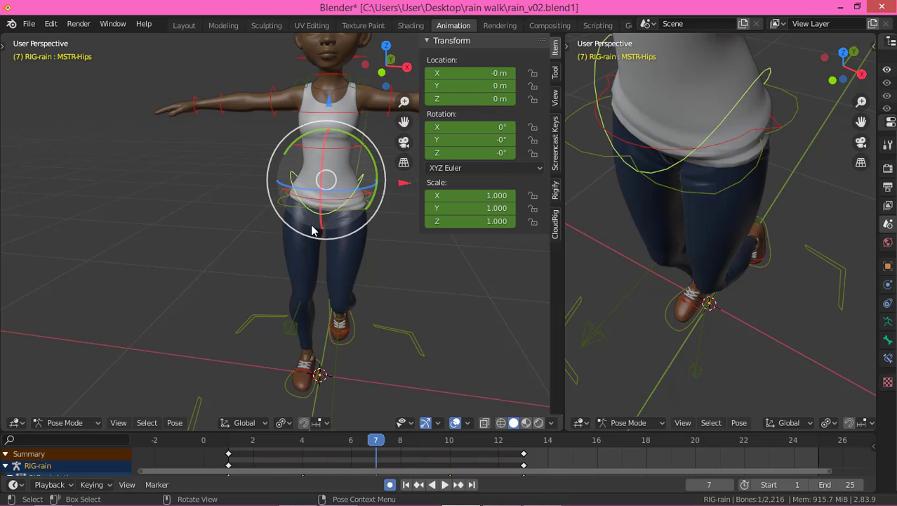
# Switch to Chrome and examine the walk cycle reference with the contact, recoil, passing and high-point poses.
pyautogui.moveTo(347, 236); pyautogui.dragTo(314, 338)
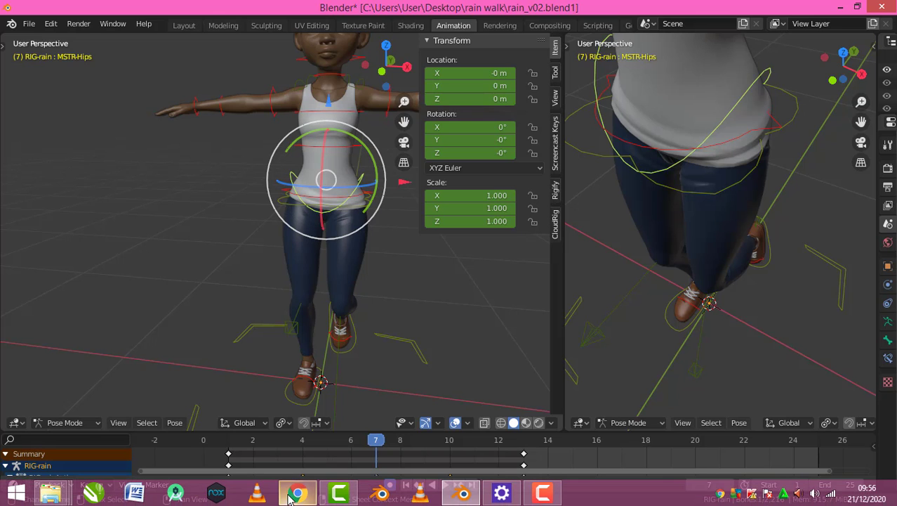
pyautogui.click(291, 495)
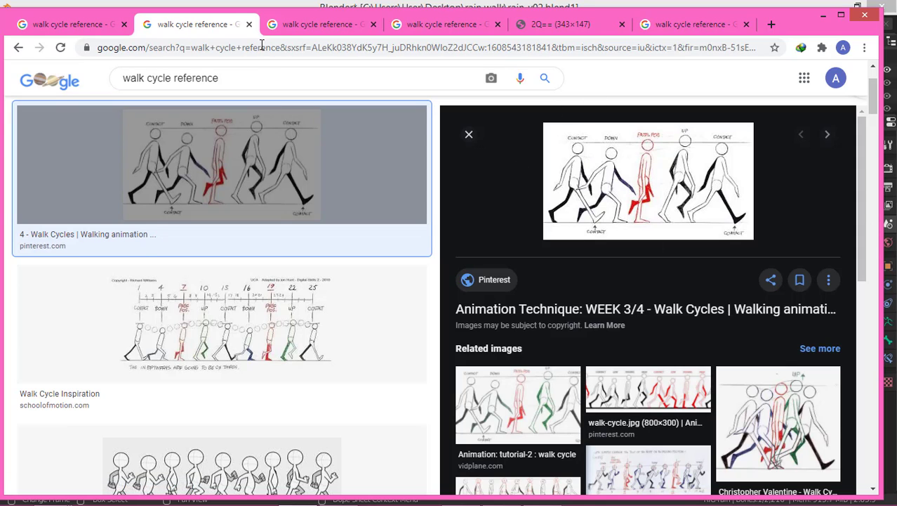
pyautogui.click(302, 24)
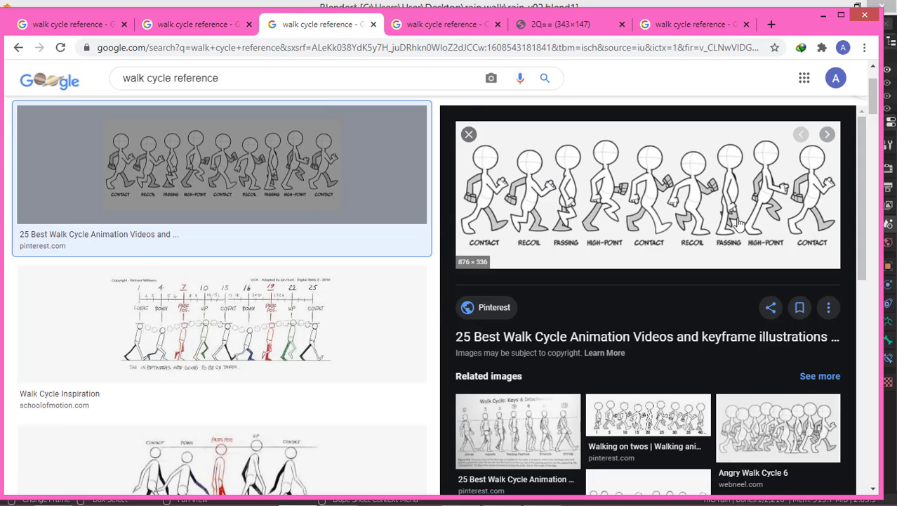
# Examine the gait cycle and frame-numbered walk references in the other browser tabs and return to Blender.
pyautogui.click(436, 31)
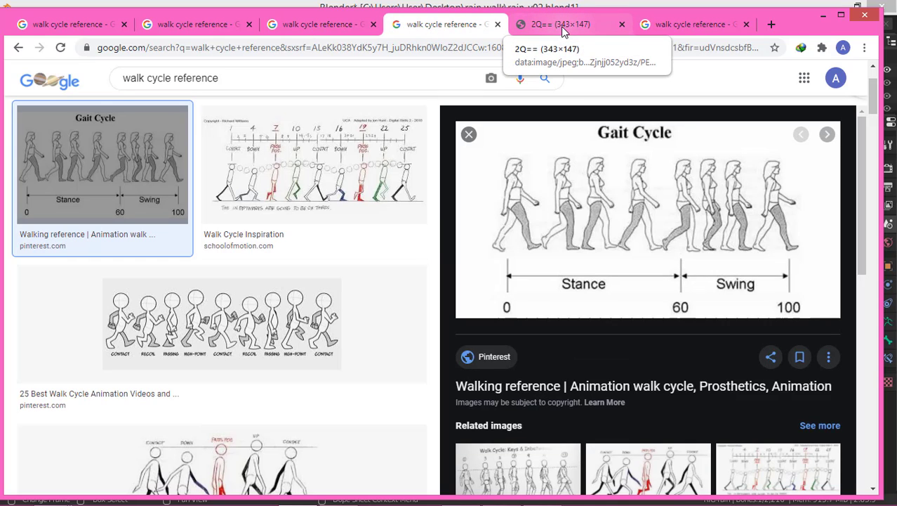
pyautogui.click(581, 26)
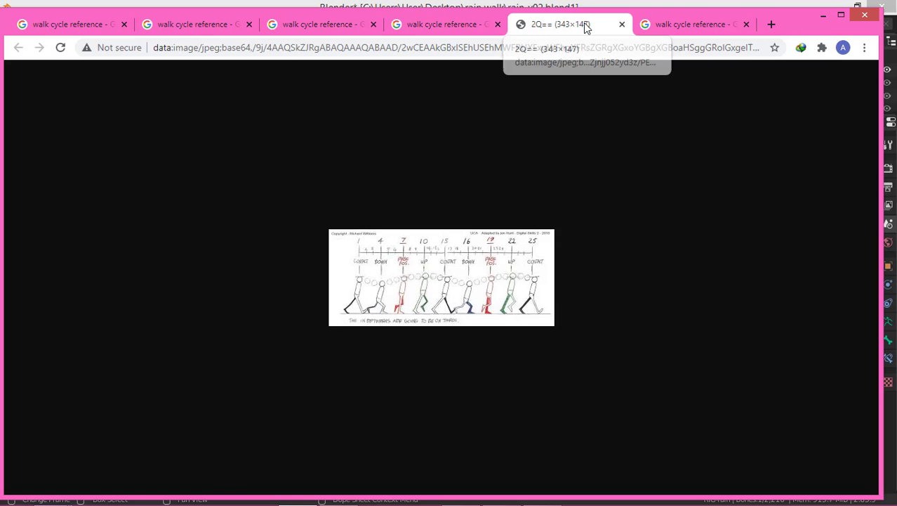
pyautogui.click(823, 14)
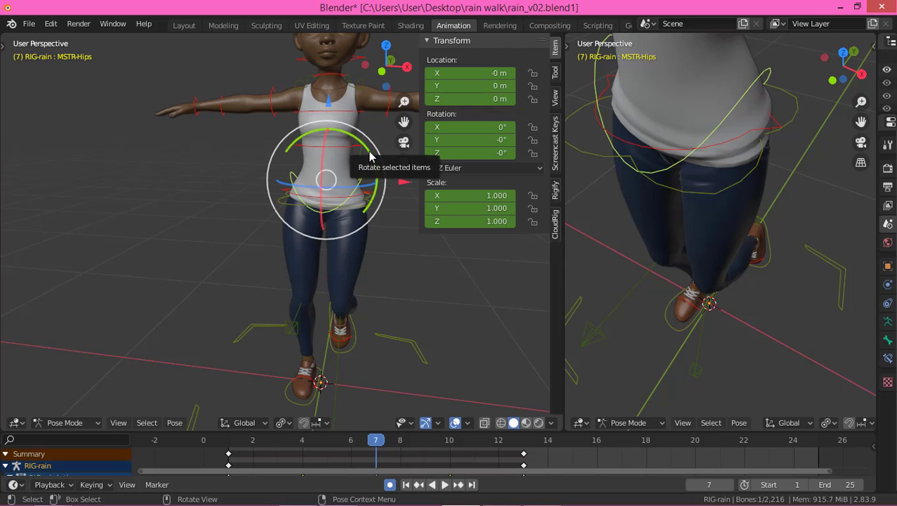
# Rotate the hips control on frame 7 to about -8.83° on Z and play the animation briefly to check it.
pyautogui.moveTo(371, 156); pyautogui.dragTo(380, 169)
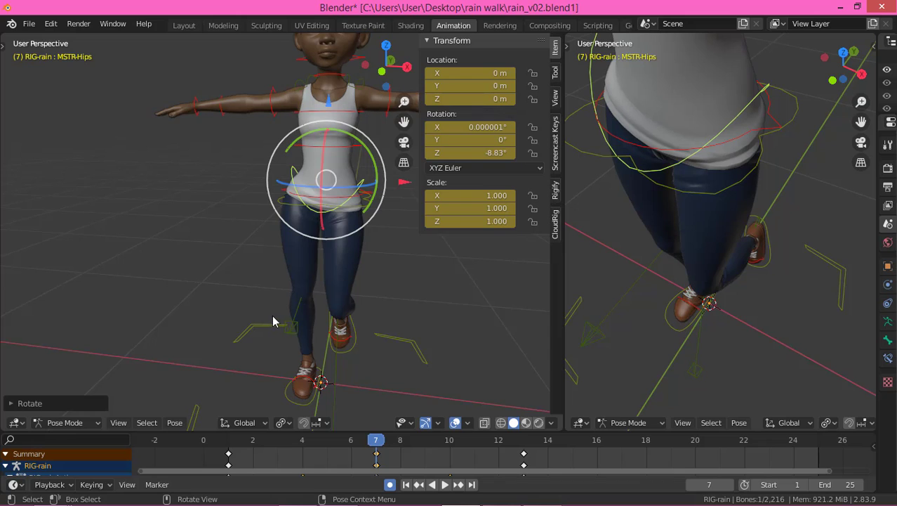
pyautogui.moveTo(272, 316)
pyautogui.mouseDown(button='middle')
pyautogui.moveTo(275, 275)
pyautogui.moveTo(278, 308)
pyautogui.mouseUp(button='middle')
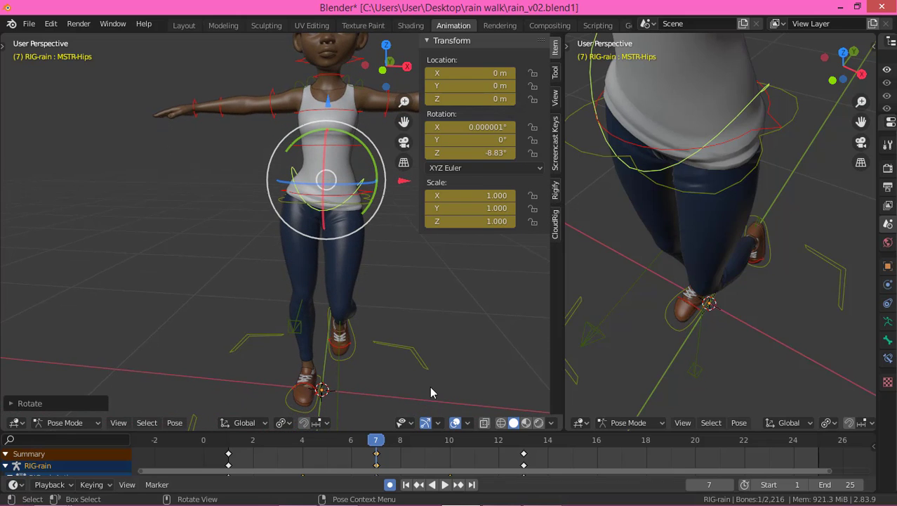
pyautogui.press('space')
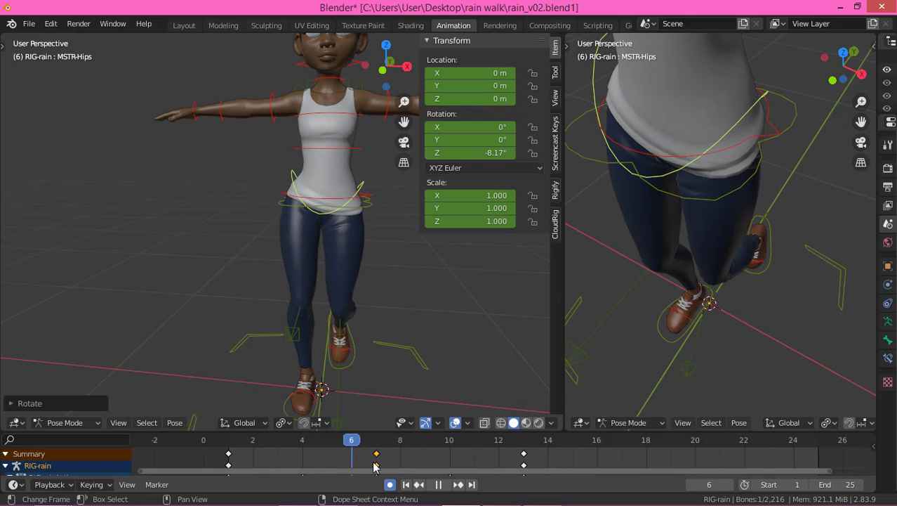
pyautogui.press('space')
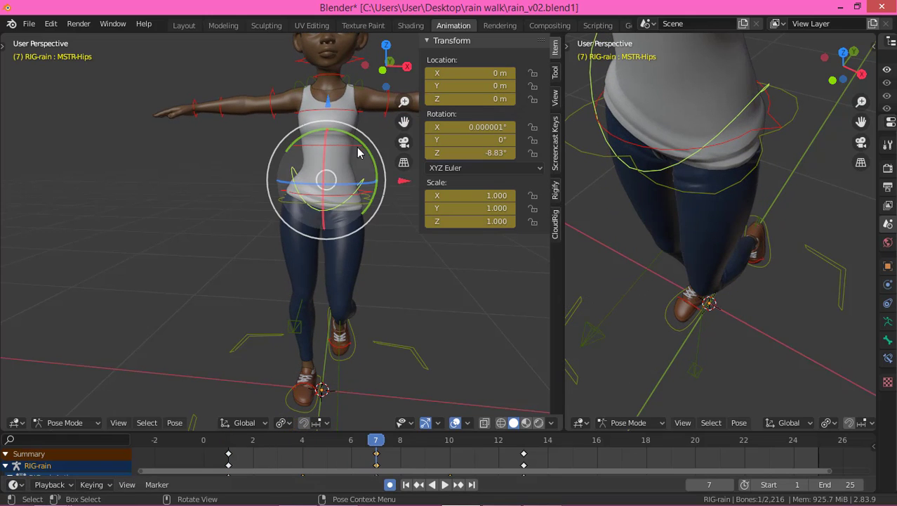
# Refine the hips control's rotation on frame 7 and set its Z rotation to exactly -10°.
pyautogui.press('r')
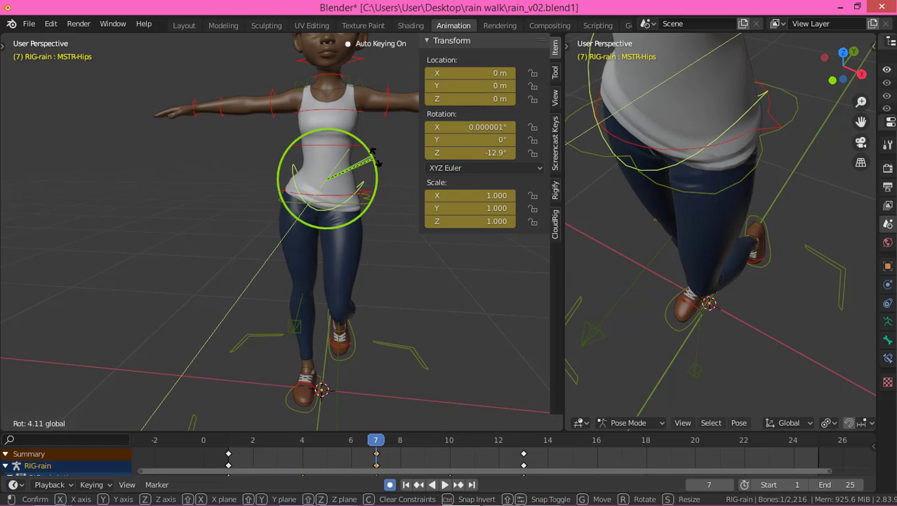
pyautogui.click(375, 160)
pyautogui.moveTo(197, 254); pyautogui.dragTo(225, 227, button='middle')
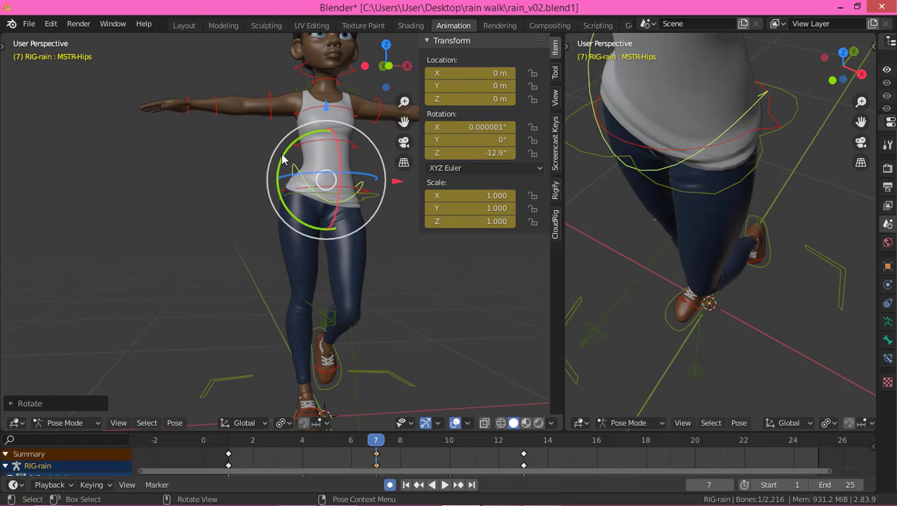
pyautogui.moveTo(281, 164)
pyautogui.mouseDown()
pyautogui.moveTo(288, 169)
pyautogui.moveTo(289, 151)
pyautogui.mouseUp()
pyautogui.click(487, 153)
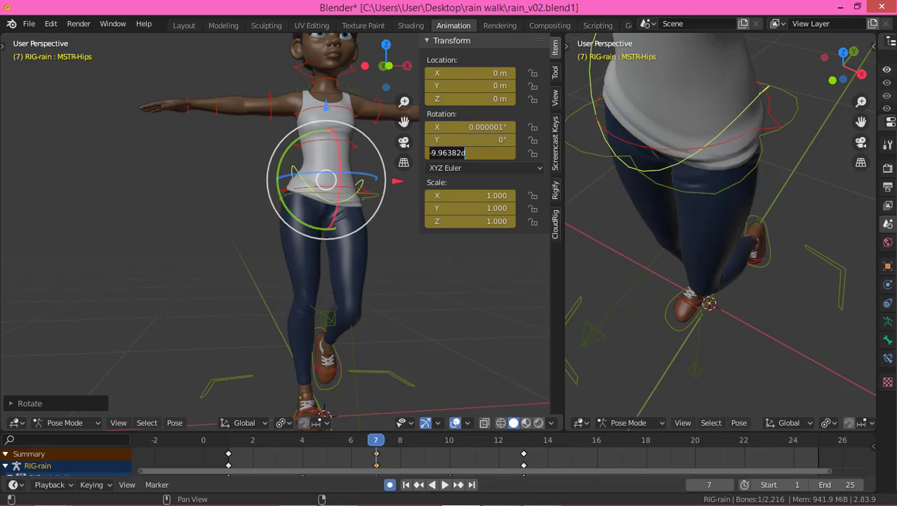
pyautogui.press('BackSpace')
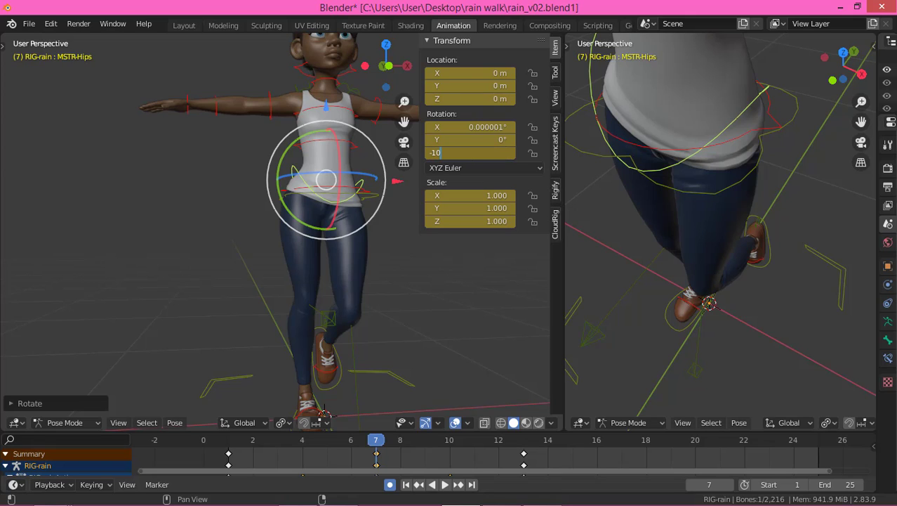
# Switch the transform orientation to Gimbal and play the animation to check the hips rotation, stopping on frame 13.
pyautogui.click(245, 422)
pyautogui.click(233, 369)
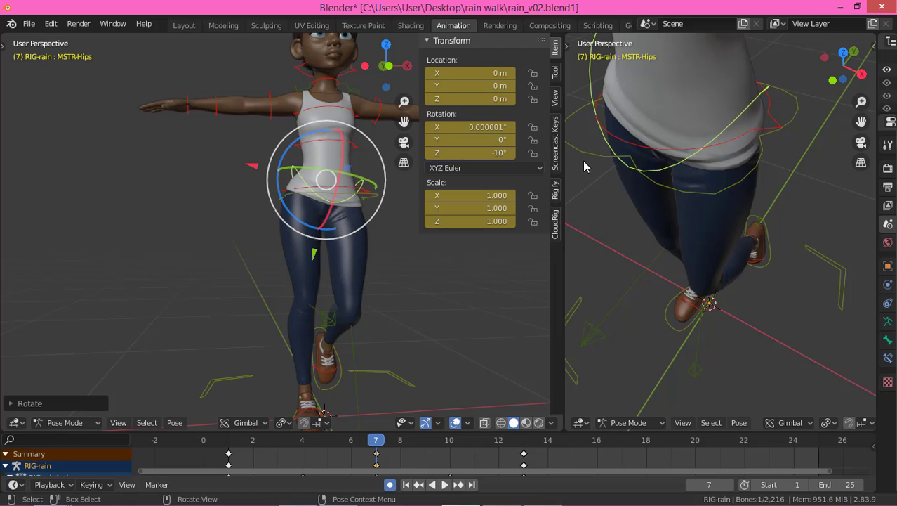
pyautogui.click(484, 154)
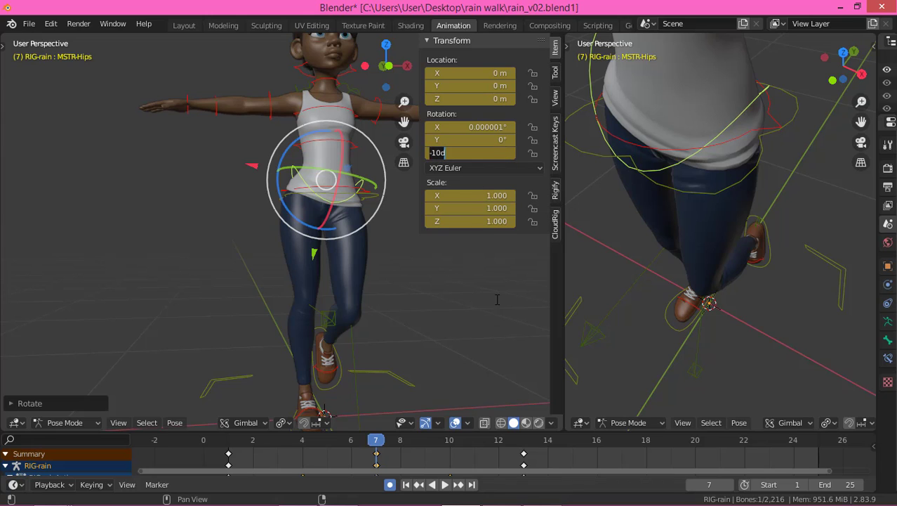
pyautogui.press('Return')
pyautogui.moveTo(253, 442); pyautogui.dragTo(228, 459)
pyautogui.press('space')
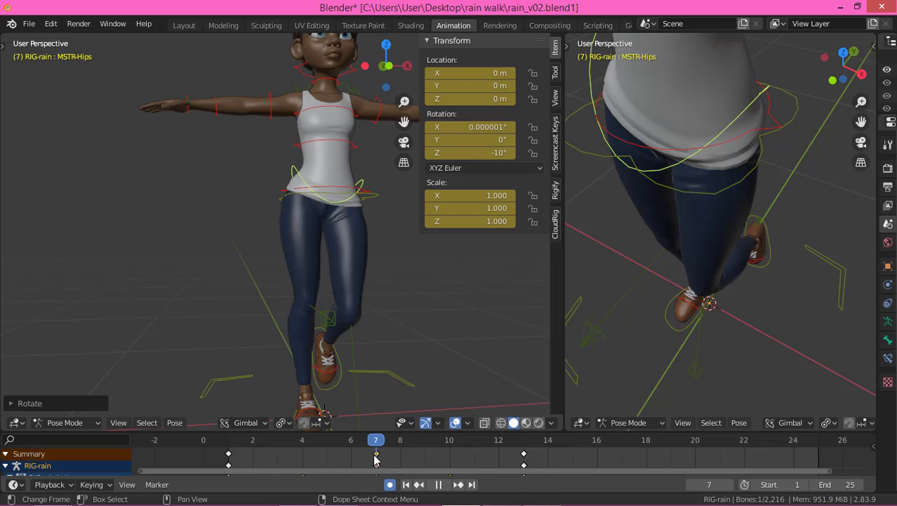
pyautogui.press('space')
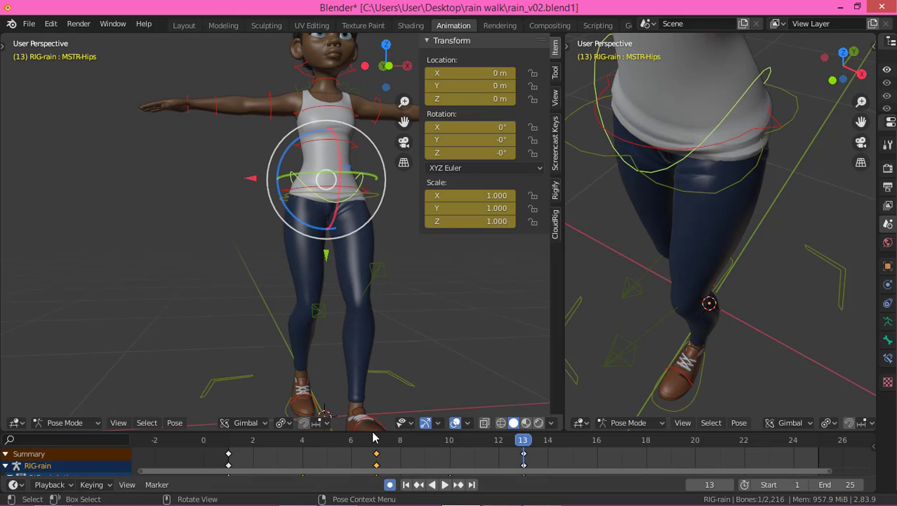
# Enlarge the timeline area and change it to the Graph Editor.
pyautogui.moveTo(374, 431); pyautogui.dragTo(373, 352)
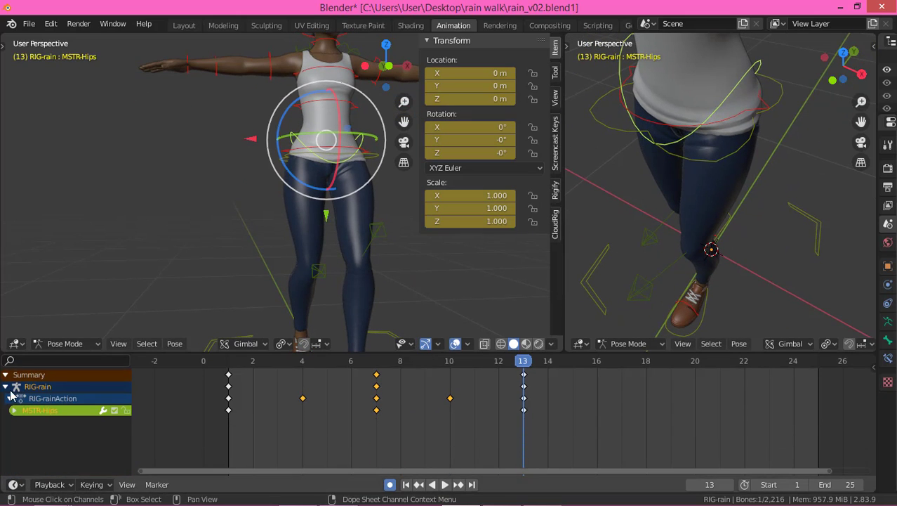
pyautogui.click(16, 485)
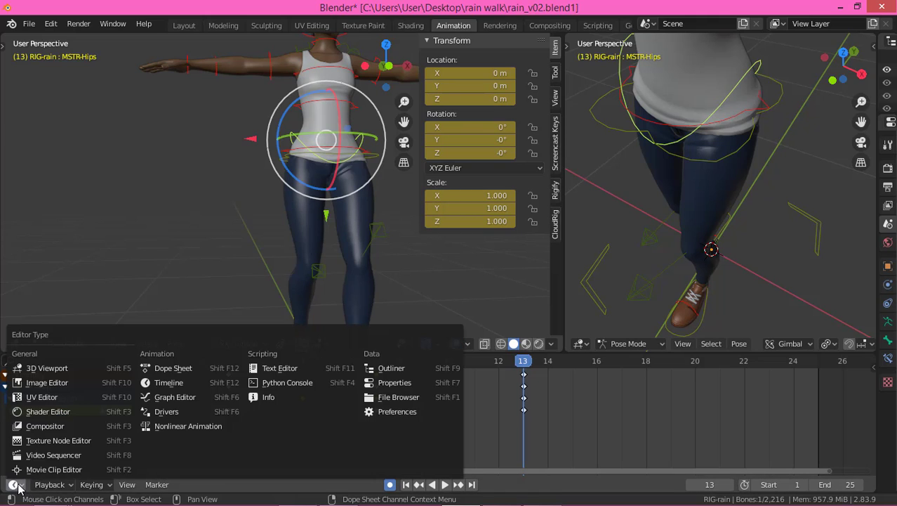
pyautogui.click(176, 399)
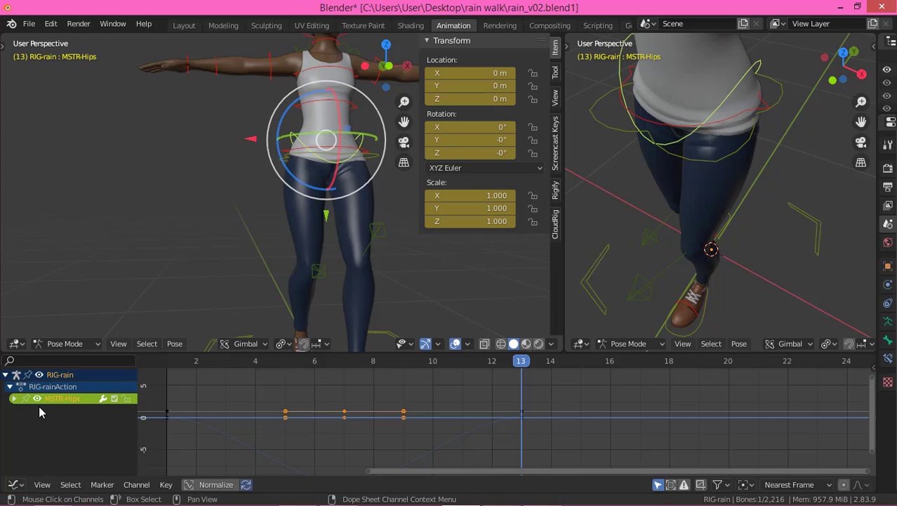
# Expand the MSTR-Hips channels and select the Z Euler Rotation curve's key on frame 7.
pyautogui.click(13, 399)
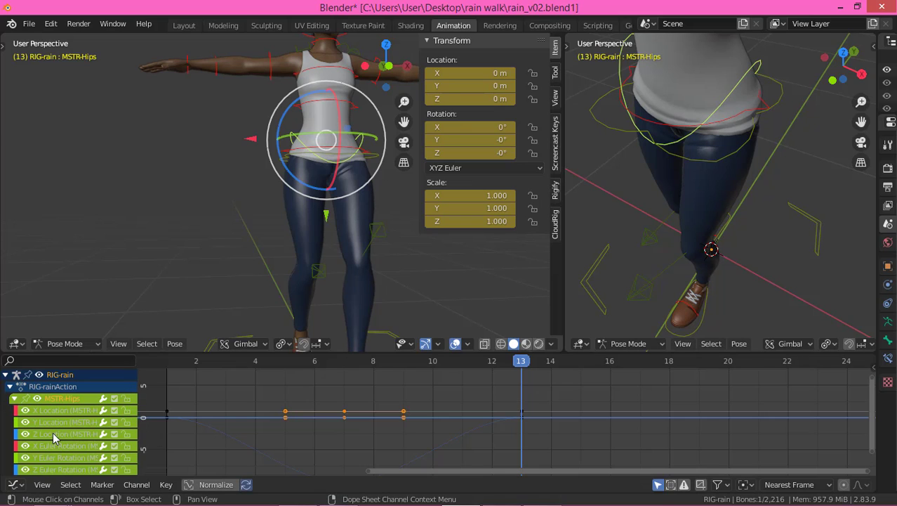
pyautogui.click(49, 433)
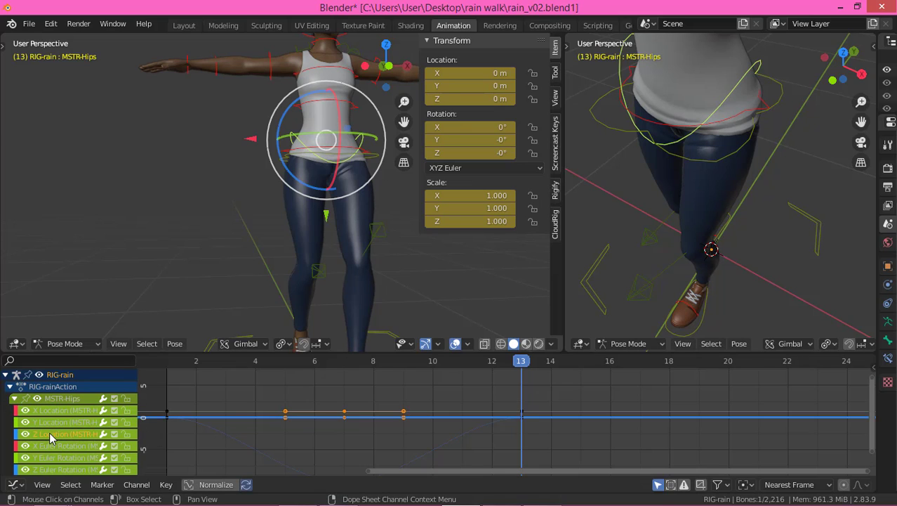
pyautogui.click(58, 470)
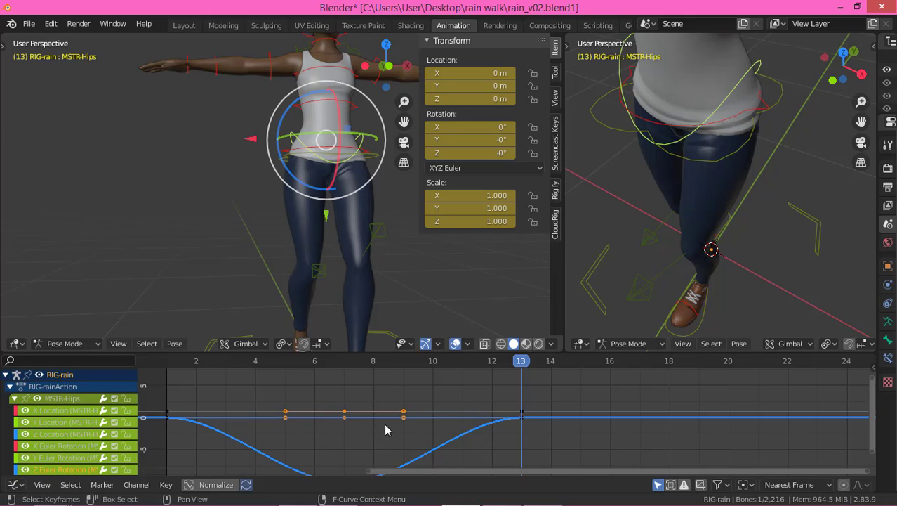
pyautogui.moveTo(400, 445); pyautogui.dragTo(384, 428, button='middle')
pyautogui.click(311, 377)
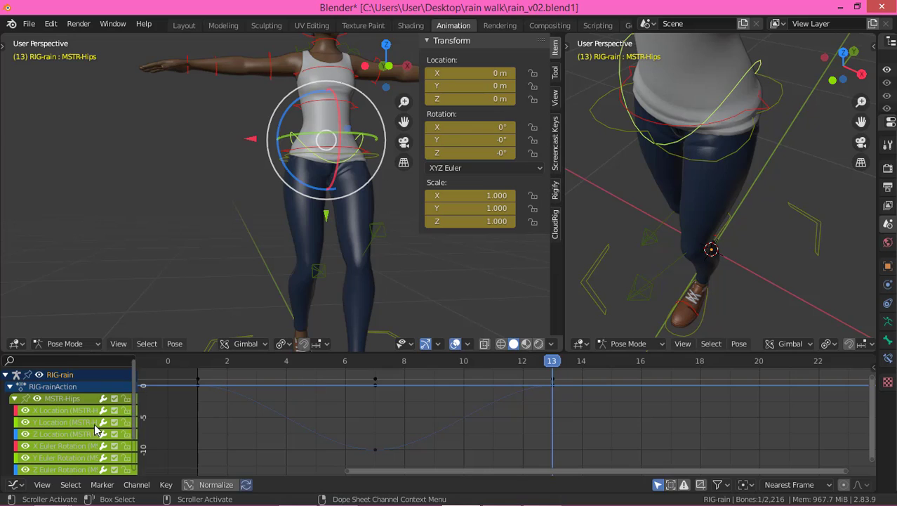
pyautogui.click(47, 465)
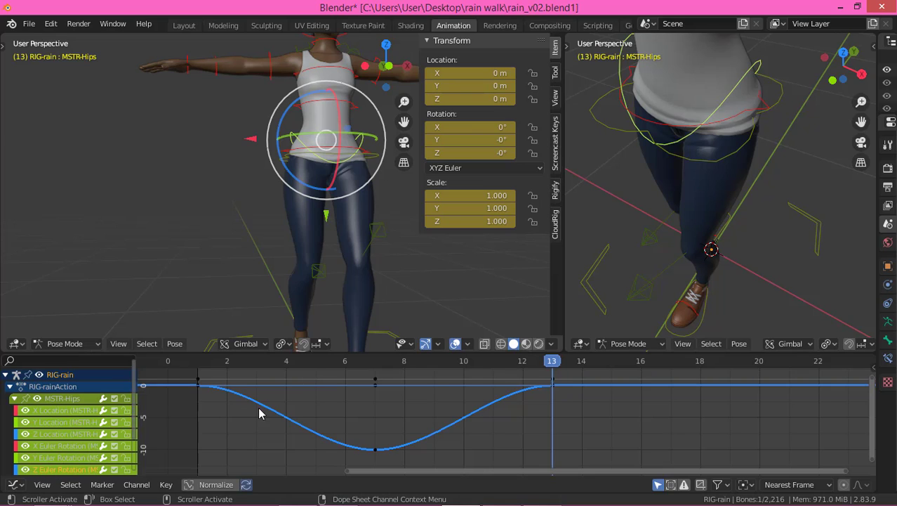
pyautogui.moveTo(396, 413); pyautogui.dragTo(354, 373)
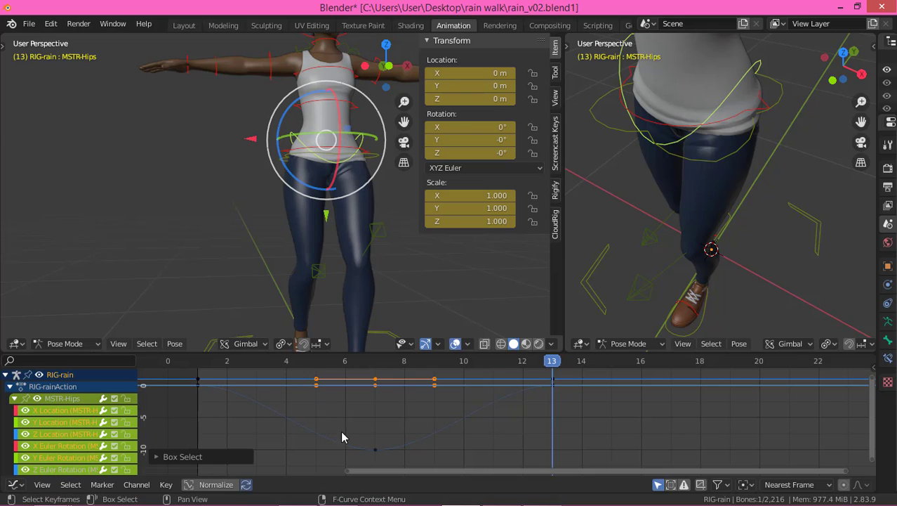
pyautogui.moveTo(319, 422); pyautogui.dragTo(401, 463)
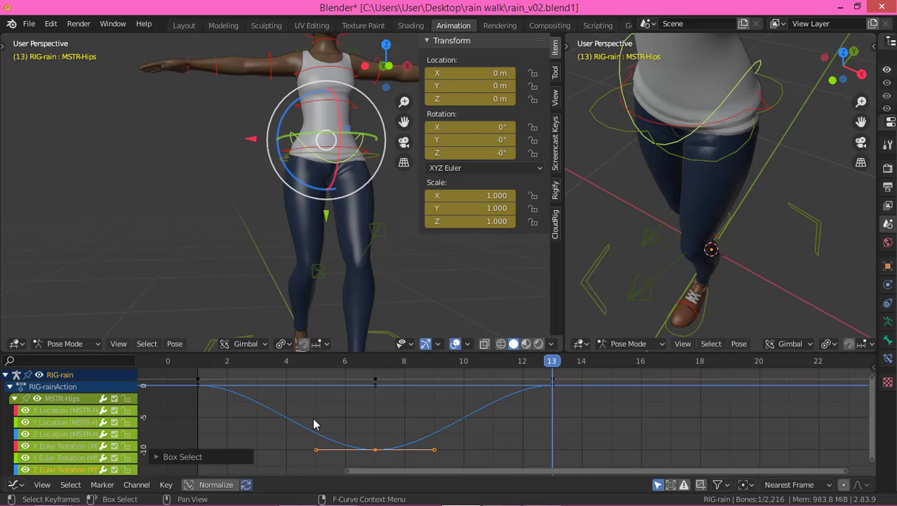
# Show keyframes only for selected curves in the Graph Editor and reselect the Z Euler Rotation key on frame 7.
pyautogui.click(51, 486)
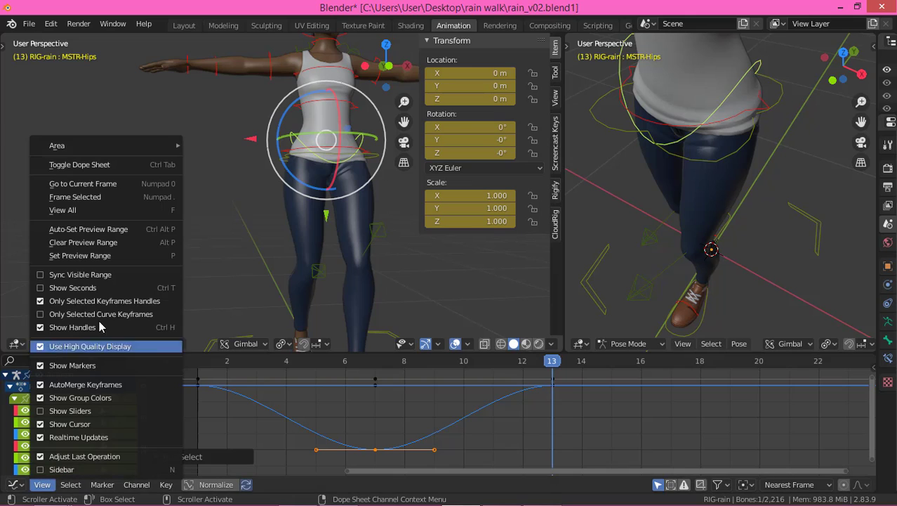
pyautogui.click(38, 316)
pyautogui.click(349, 400)
pyautogui.moveTo(285, 416); pyautogui.dragTo(388, 448)
pyautogui.moveTo(343, 415); pyautogui.dragTo(406, 455)
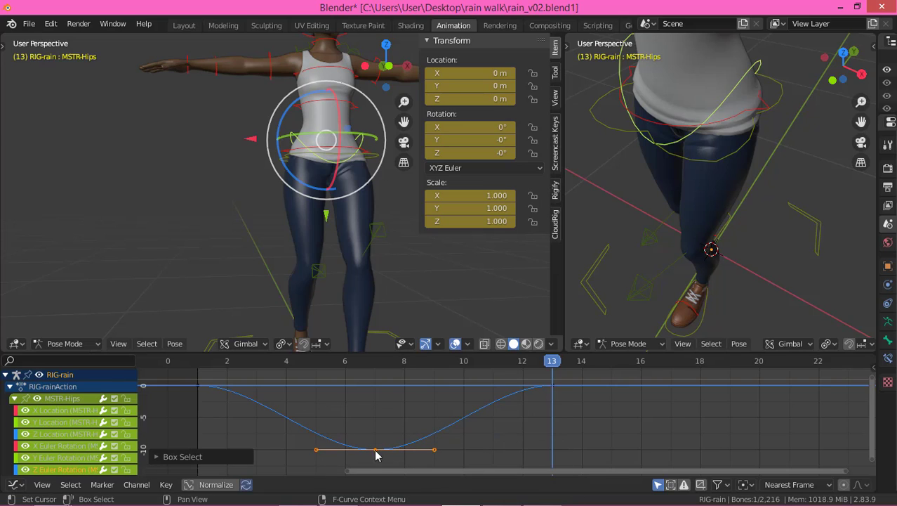
# Insert keyframes on frames 4 and 10 for the selected Z Euler Rotation channel only.
pyautogui.moveTo(310, 366); pyautogui.dragTo(286, 383)
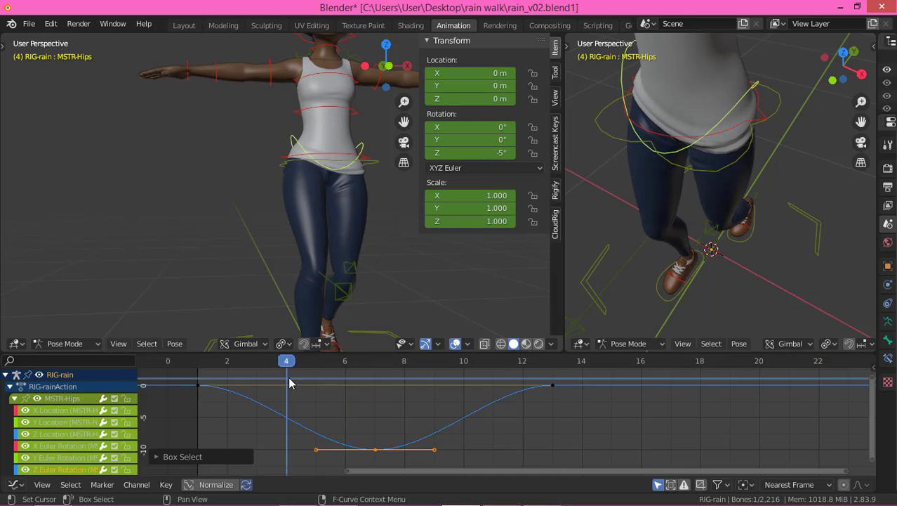
pyautogui.press('i')
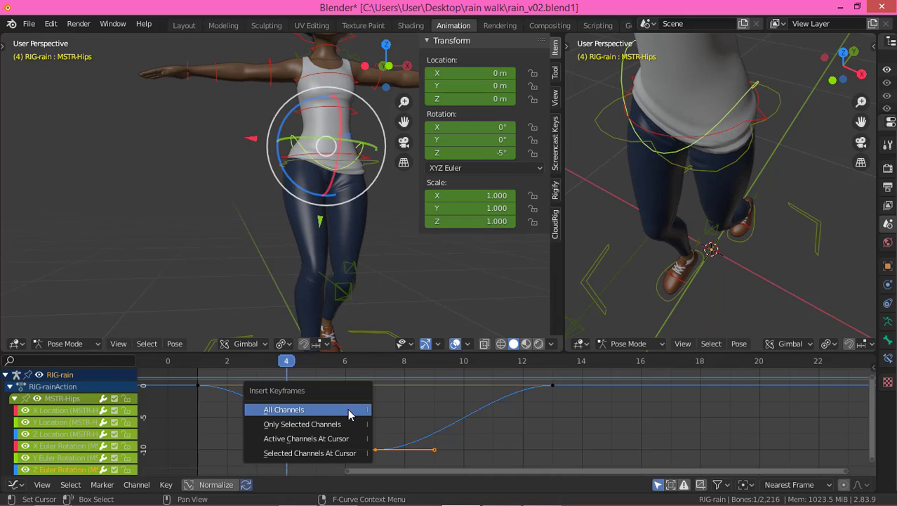
pyautogui.click(297, 423)
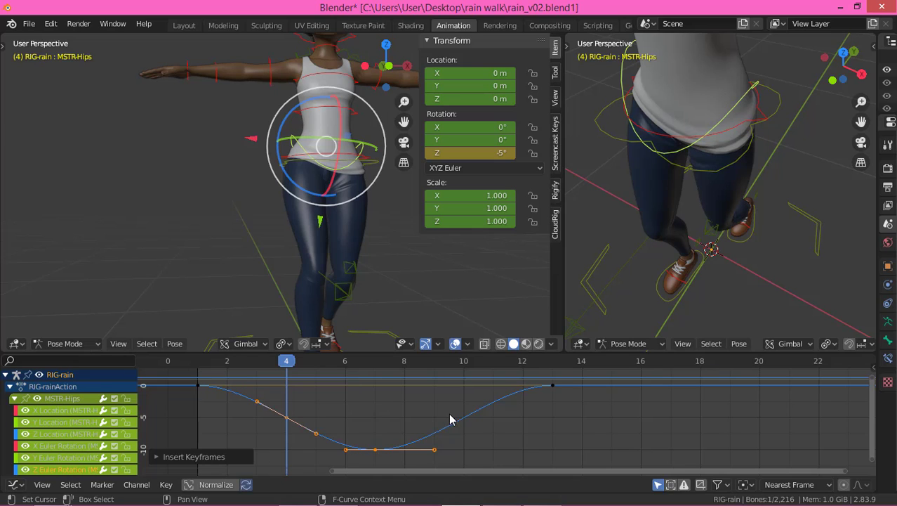
pyautogui.click(460, 362)
pyautogui.press('i')
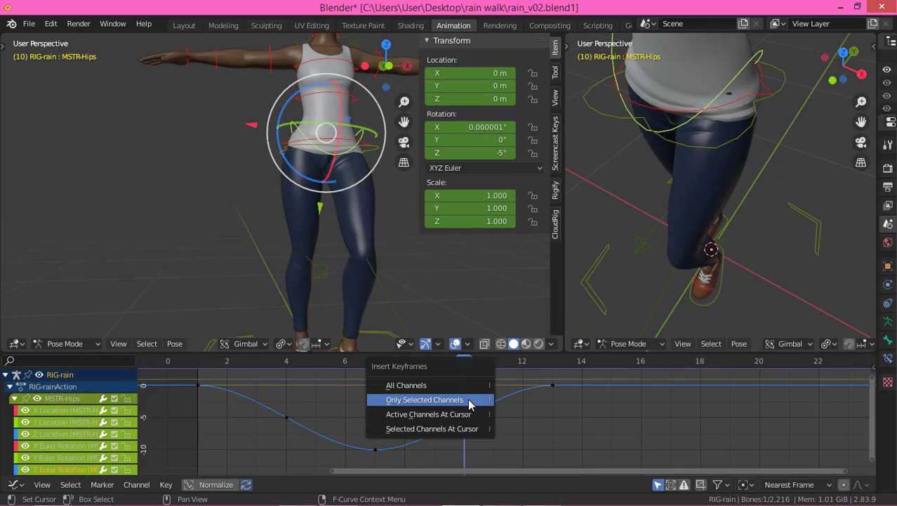
pyautogui.click(420, 405)
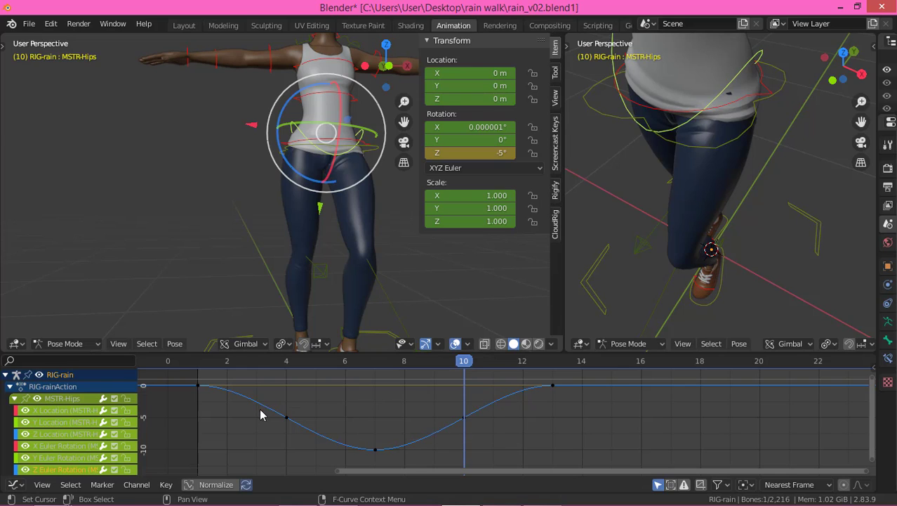
# Lower the Z Euler Rotation keys on frames 4 and 10 together to about -6.95°.
pyautogui.moveTo(259, 414); pyautogui.dragTo(480, 441)
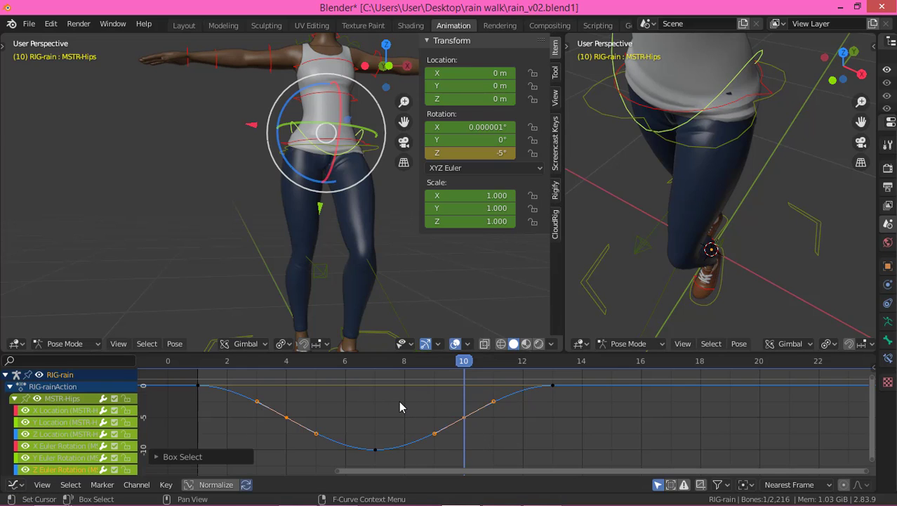
pyautogui.press('g')
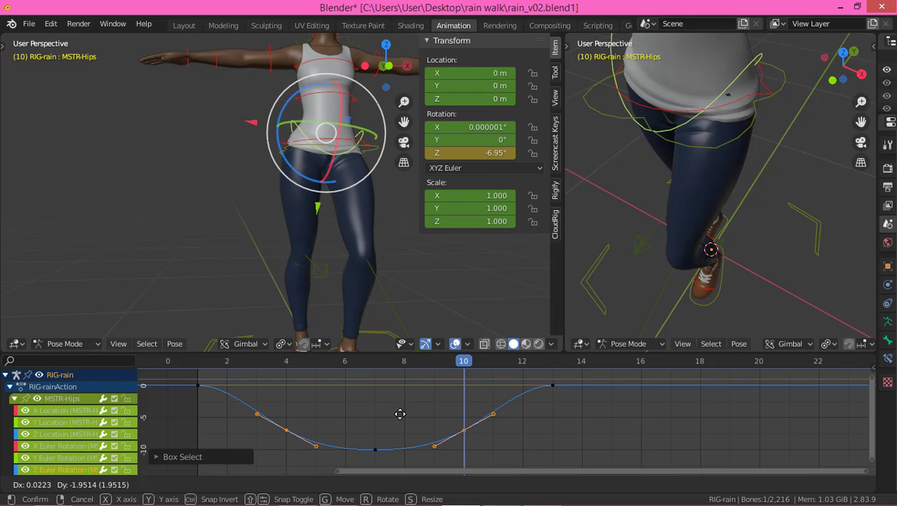
pyautogui.click(400, 415)
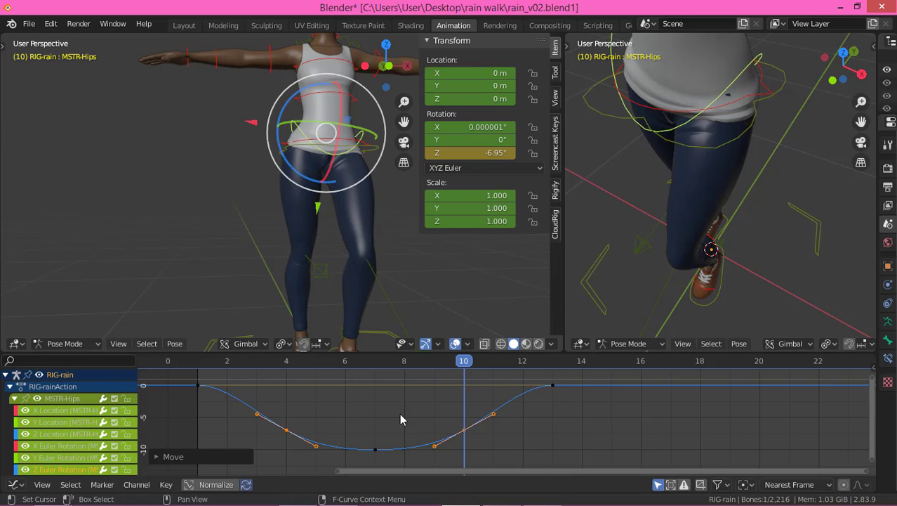
# Rotate the hips to about -5.91° on X at frame 4, judging the pose from the side.
pyautogui.click(379, 374)
pyautogui.click(438, 401)
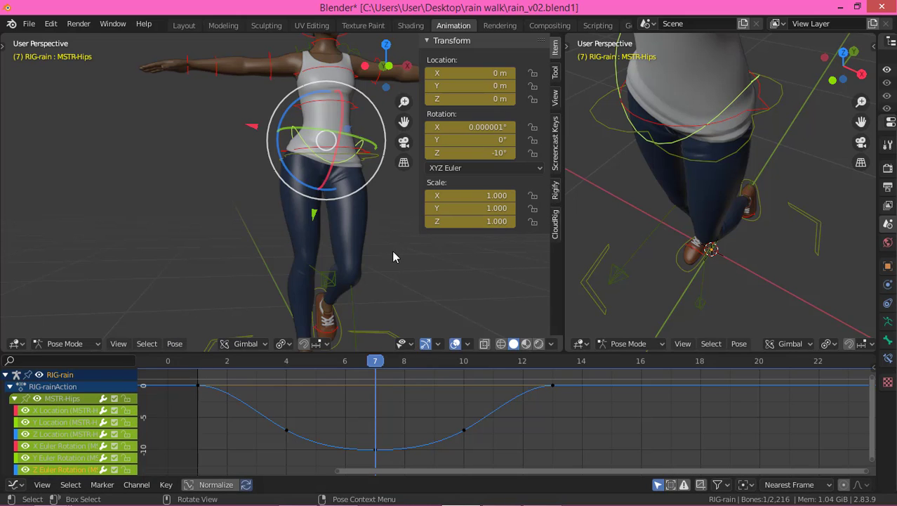
pyautogui.moveTo(392, 251); pyautogui.dragTo(349, 177, button='middle')
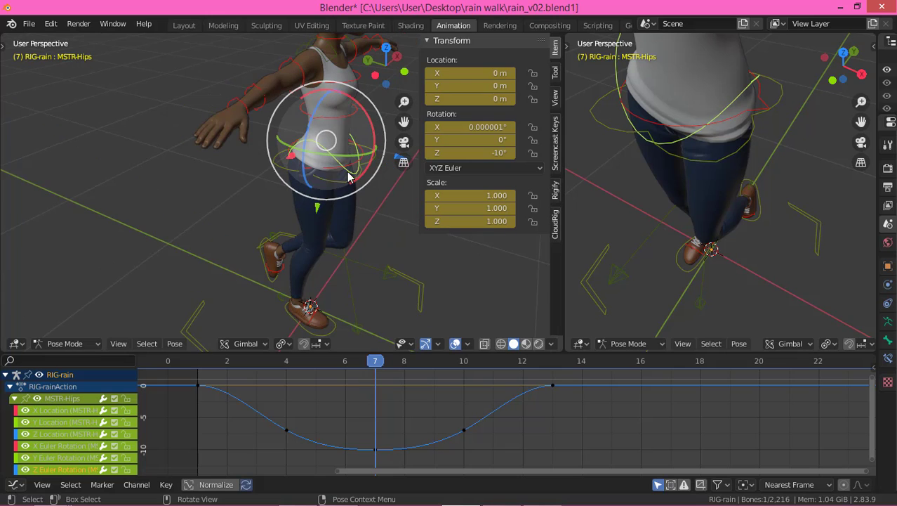
pyautogui.moveTo(275, 208); pyautogui.dragTo(260, 195, button='middle')
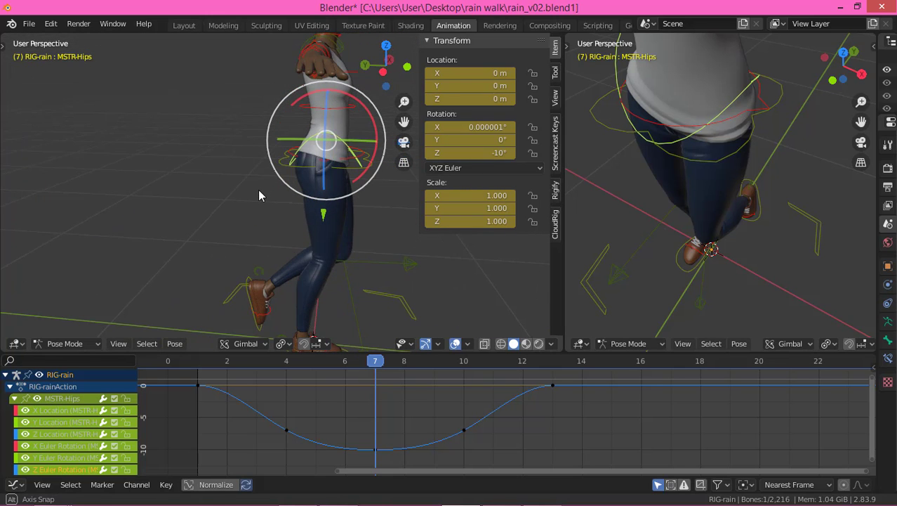
pyautogui.moveTo(392, 202); pyautogui.dragTo(347, 223, button='middle')
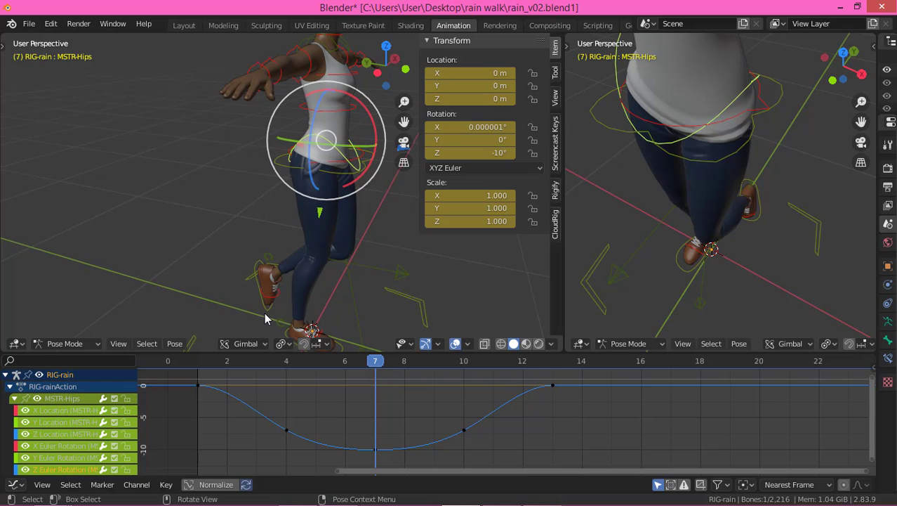
pyautogui.click(59, 413)
pyautogui.press('Home')
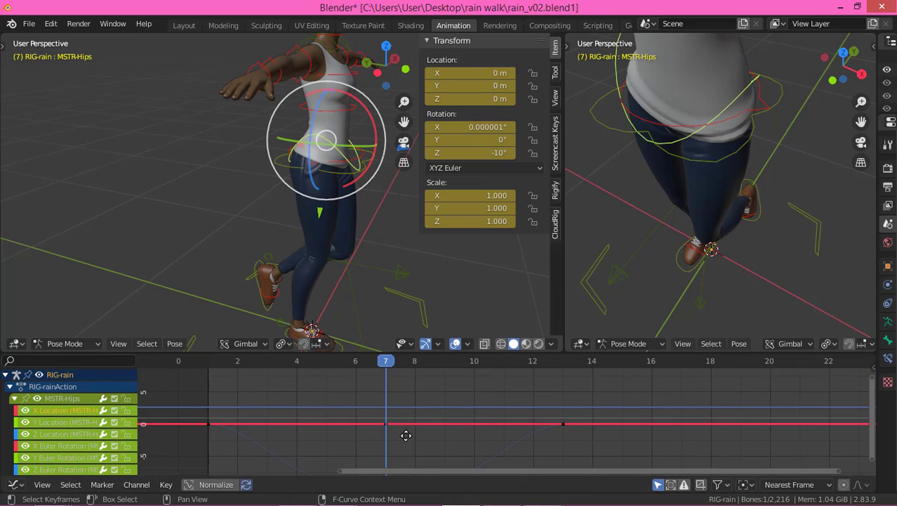
pyautogui.moveTo(218, 361); pyautogui.dragTo(295, 385)
pyautogui.moveTo(333, 253); pyautogui.dragTo(377, 116, button='middle')
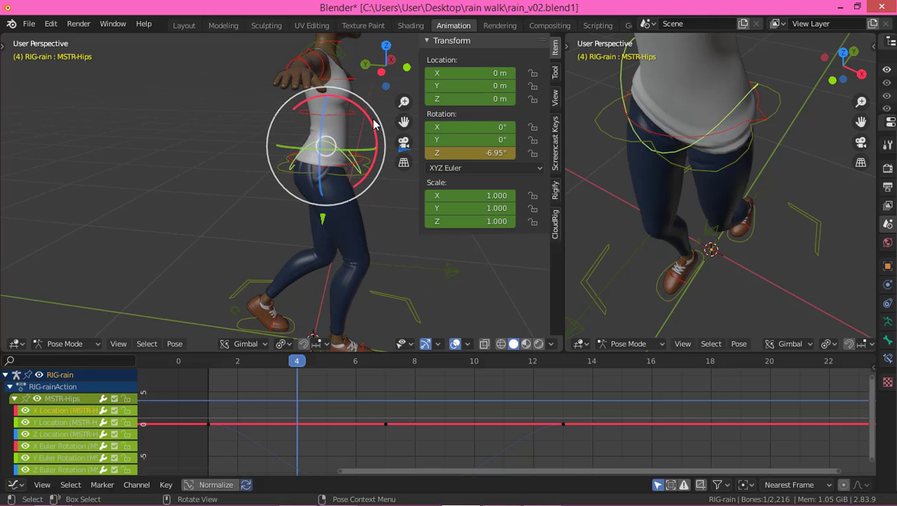
pyautogui.moveTo(368, 122); pyautogui.dragTo(377, 129)
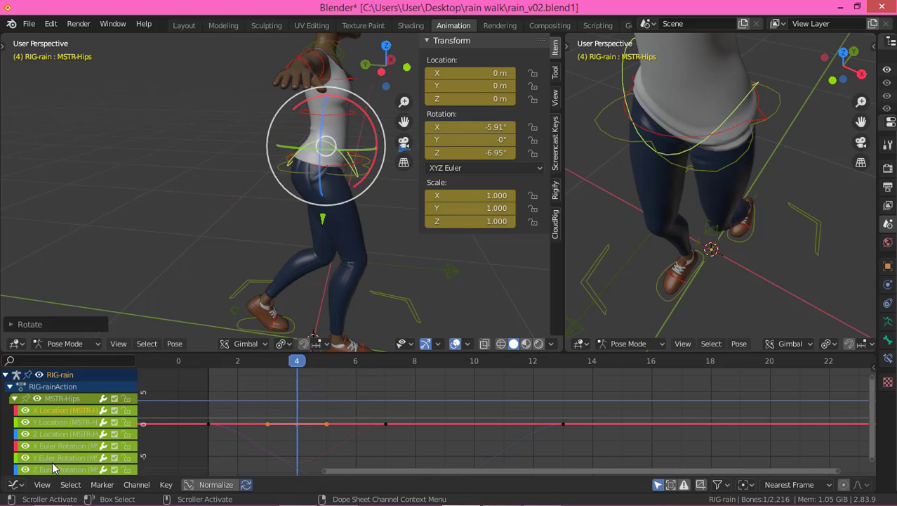
# Isolate the X Euler Rotation curve and rotate the hips to about 11.2° on X at frame 10.
pyautogui.scroll(-2, 56, 418)
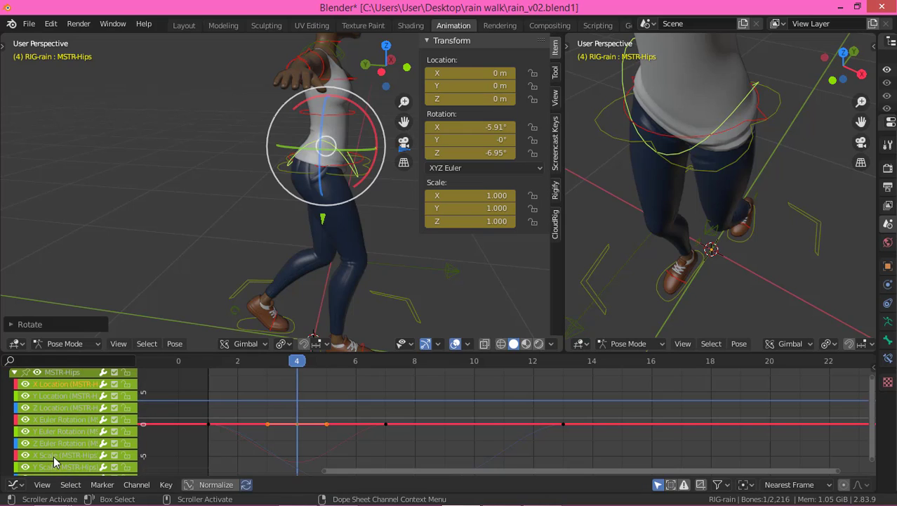
pyautogui.click(59, 423)
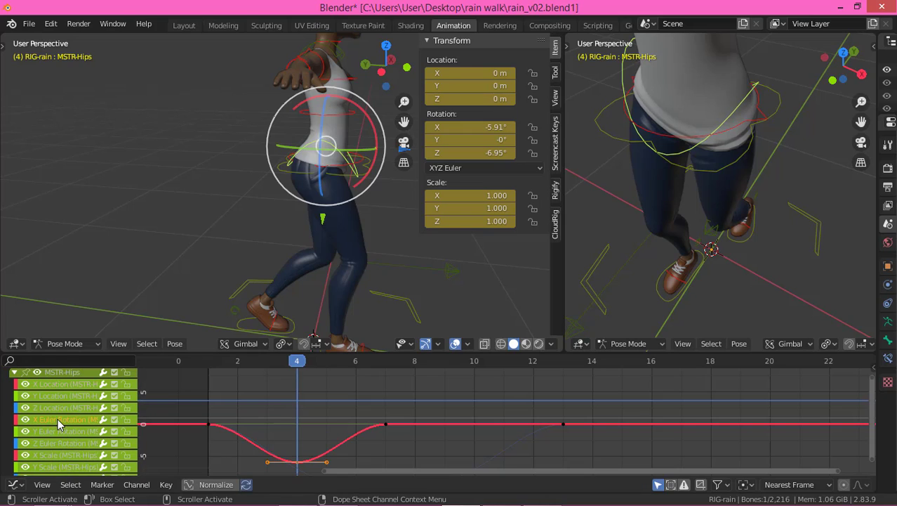
pyautogui.moveTo(300, 362); pyautogui.dragTo(469, 422)
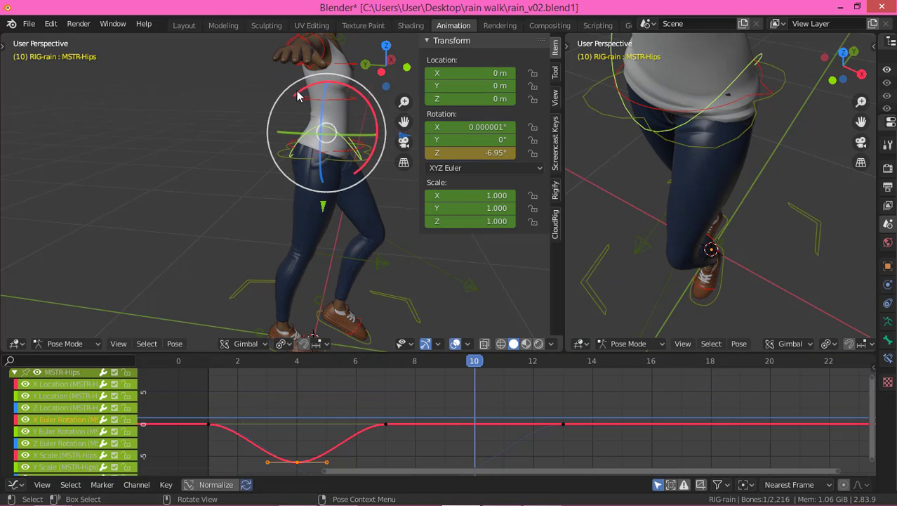
pyautogui.moveTo(296, 97); pyautogui.dragTo(301, 104)
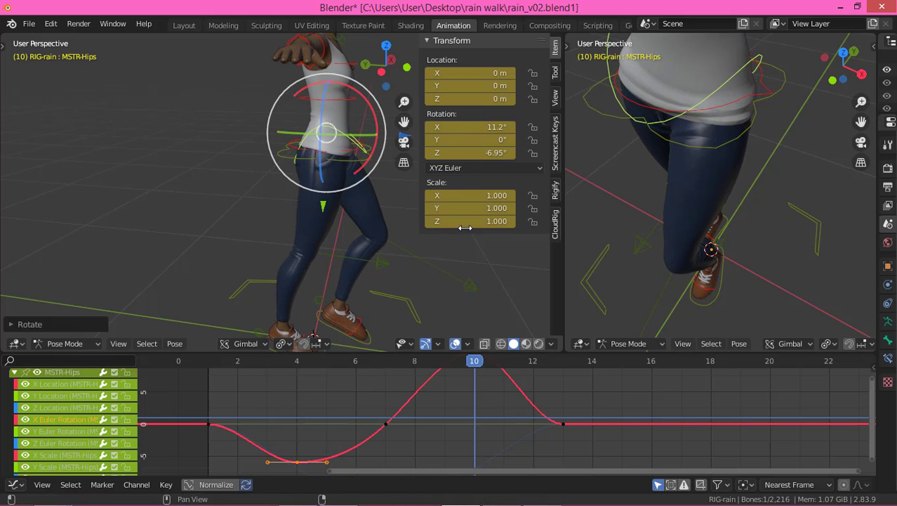
# Tilt the handle of the X Euler Rotation key on frame 1 so the curve slopes downward into frame 4.
pyautogui.press('Home')
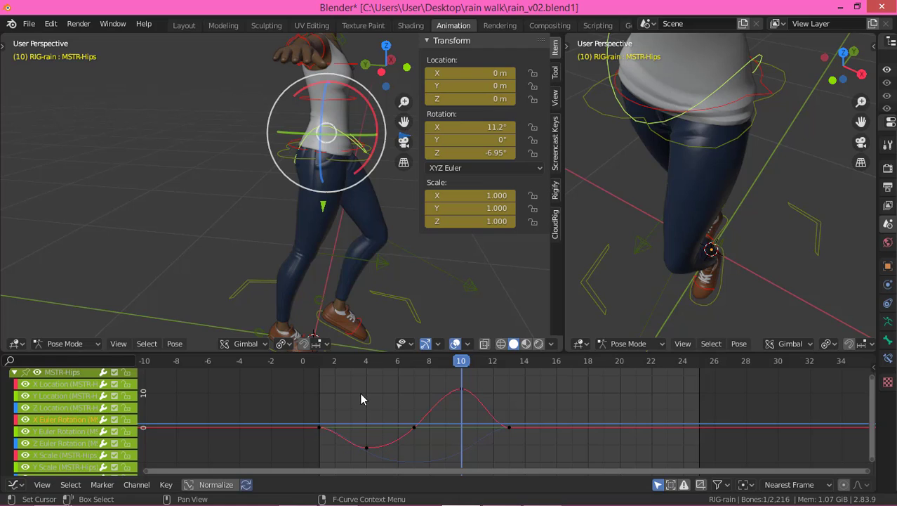
pyautogui.click(323, 428)
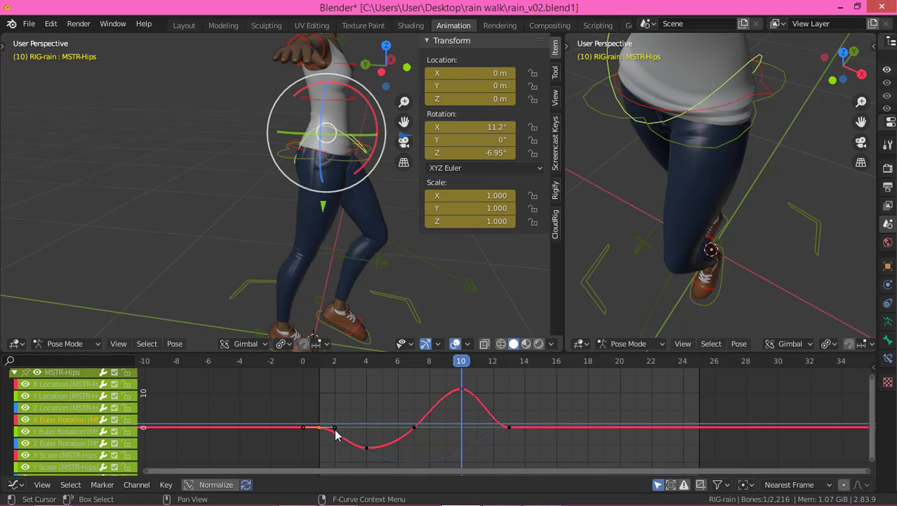
pyautogui.moveTo(335, 426); pyautogui.dragTo(339, 432)
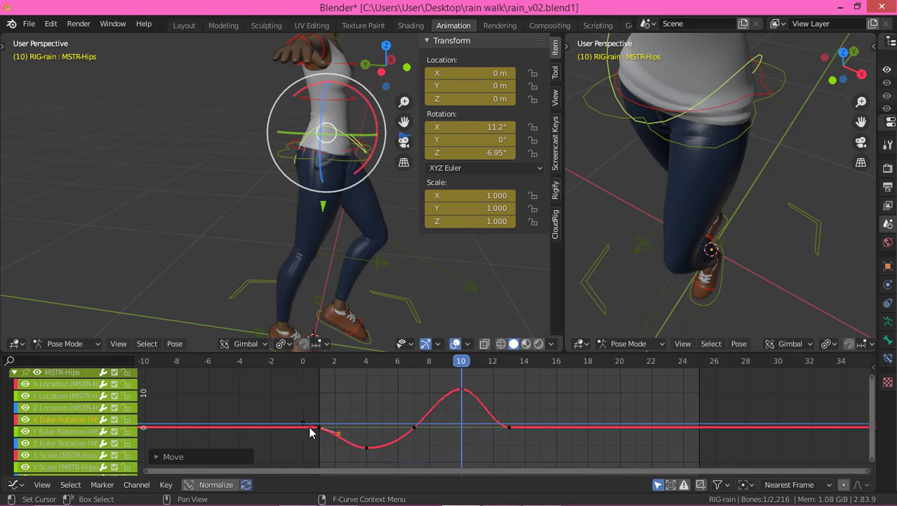
pyautogui.click(344, 395)
# Rotate the hips to about -19.6° on Y at frame 1.
pyautogui.moveTo(281, 337); pyautogui.dragTo(254, 225, button='middle')
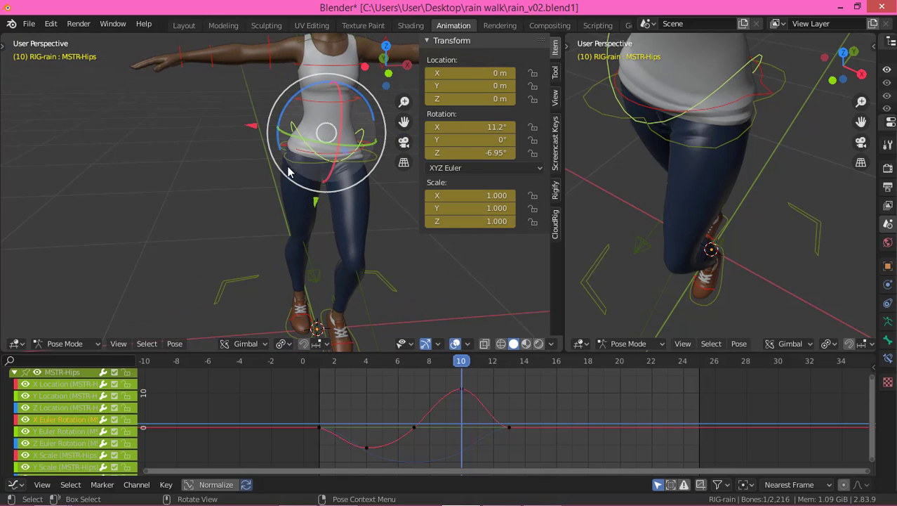
pyautogui.moveTo(288, 170); pyautogui.dragTo(359, 315, button='middle')
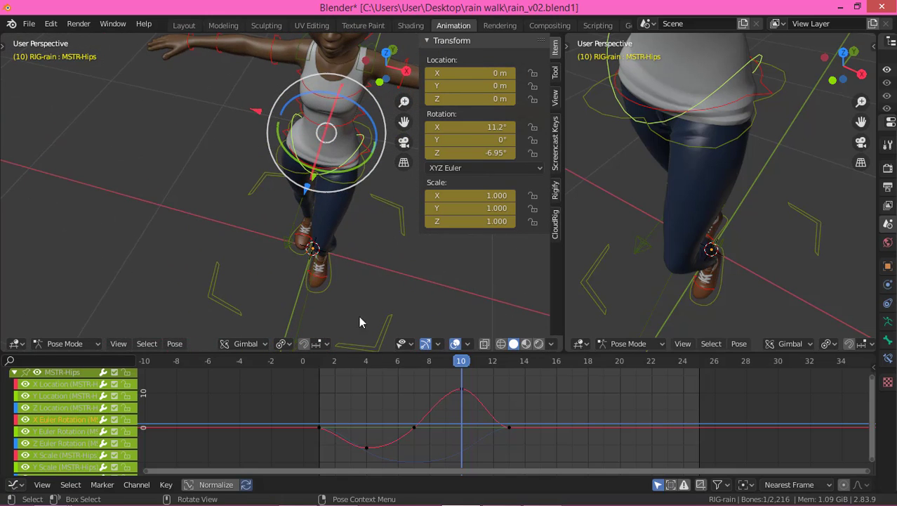
pyautogui.moveTo(175, 214); pyautogui.dragTo(336, 251, button='middle')
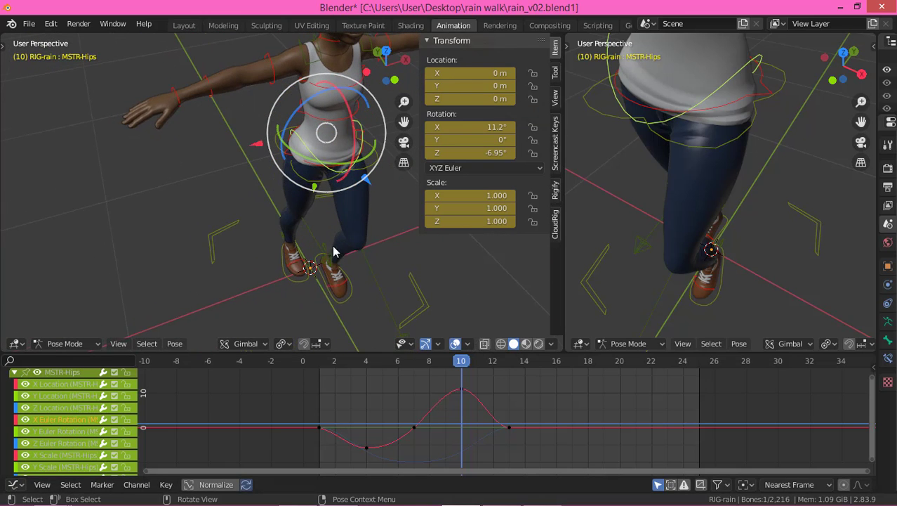
pyautogui.click(316, 361)
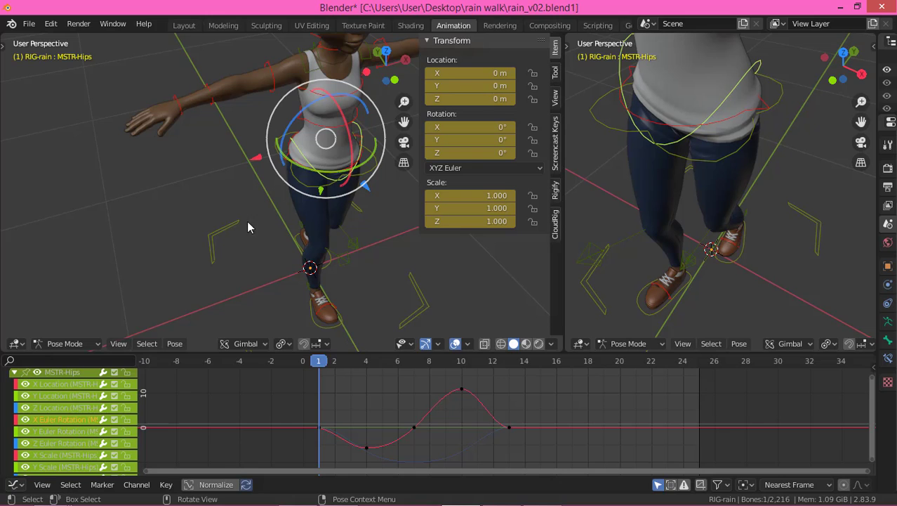
pyautogui.moveTo(246, 221); pyautogui.dragTo(293, 210, button='middle')
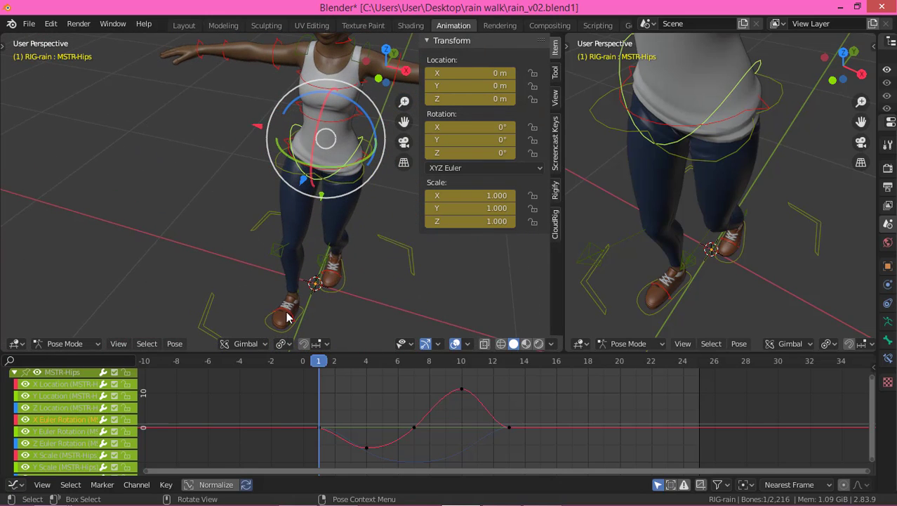
pyautogui.moveTo(285, 168)
pyautogui.mouseDown(button='middle')
pyautogui.moveTo(260, 214)
pyautogui.moveTo(272, 179)
pyautogui.mouseUp(button='middle')
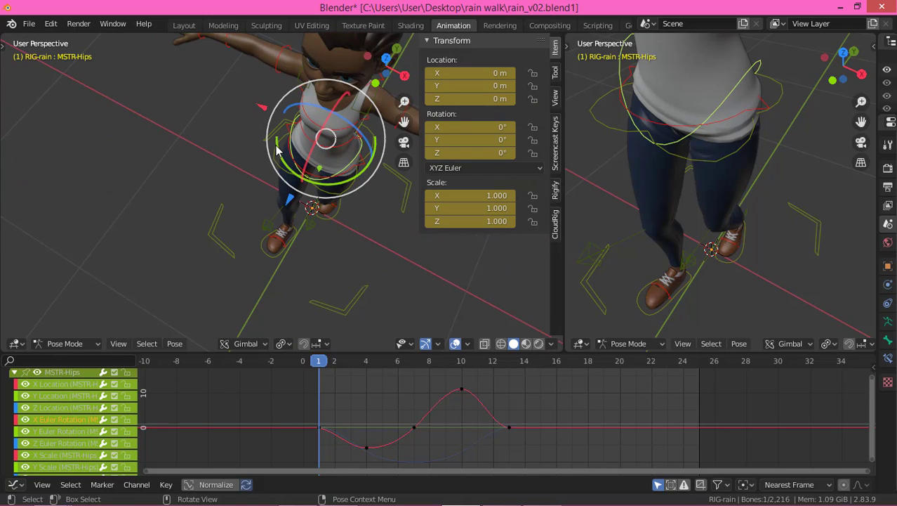
pyautogui.moveTo(277, 150); pyautogui.dragTo(290, 149)
pyautogui.moveTo(170, 168); pyautogui.dragTo(306, 178, button='middle')
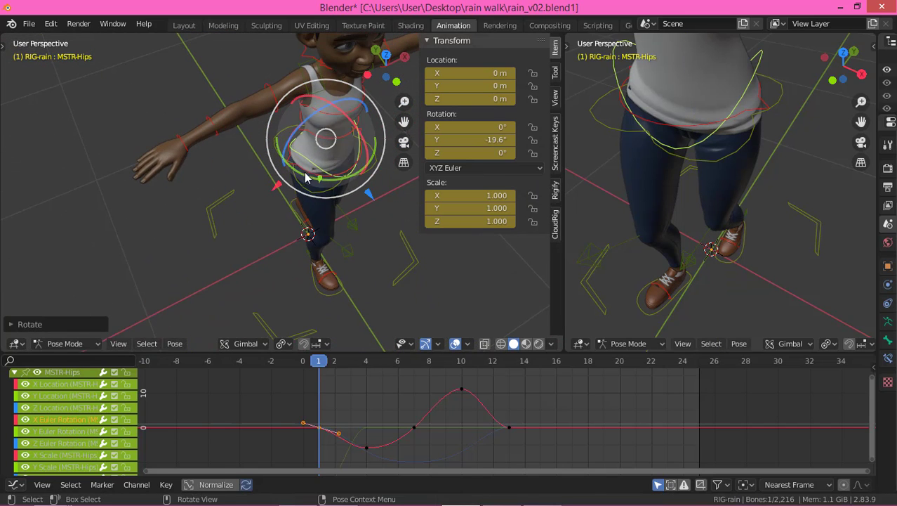
# Adjust the hips' Y rotation on frame 1 to about -12.8°.
pyautogui.scroll(5, 318, 172)
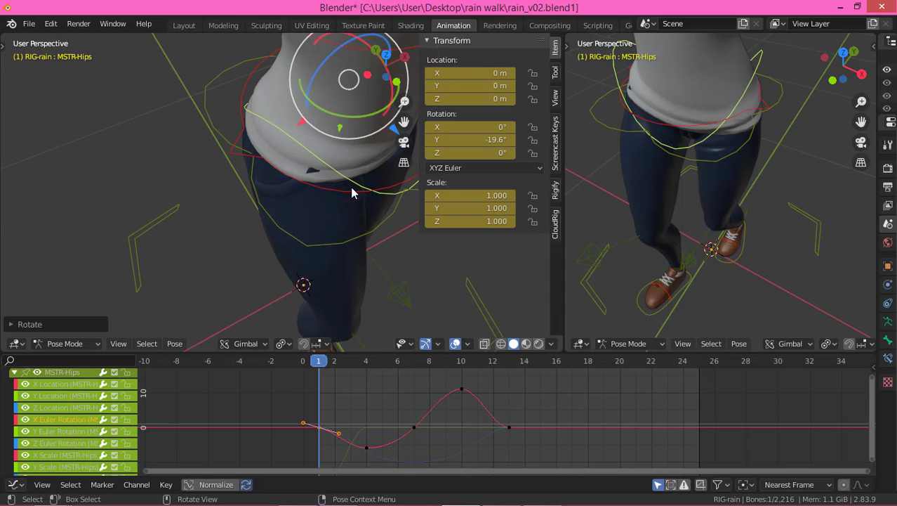
pyautogui.moveTo(241, 172); pyautogui.dragTo(347, 126, button='middle')
pyautogui.moveTo(350, 157)
pyautogui.mouseDown()
pyautogui.moveTo(354, 169)
pyautogui.moveTo(335, 157)
pyautogui.mouseUp()
pyautogui.hotkey('ctrl', 'z')
pyautogui.hotkey('ctrl', 'z')
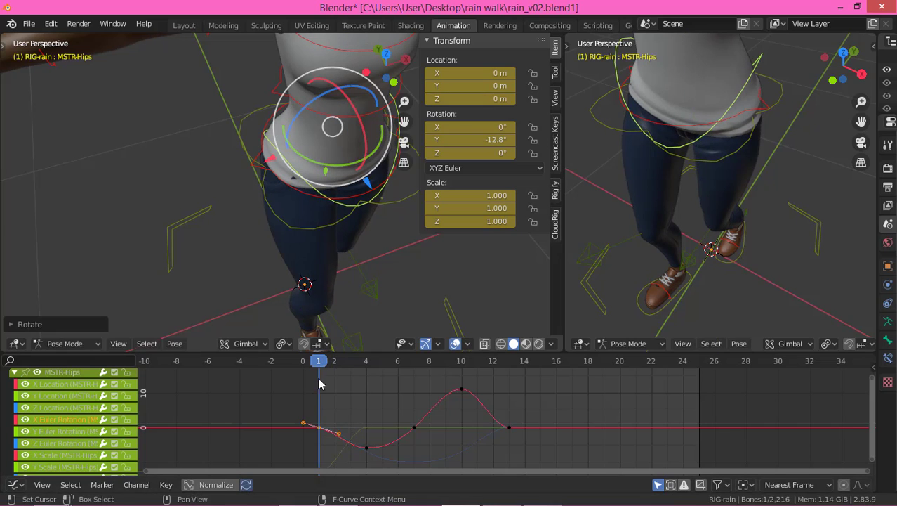
# Copy the Y Euler Rotation key from frame 1 and paste it on frame 13.
pyautogui.scroll(-2, 386, 404)
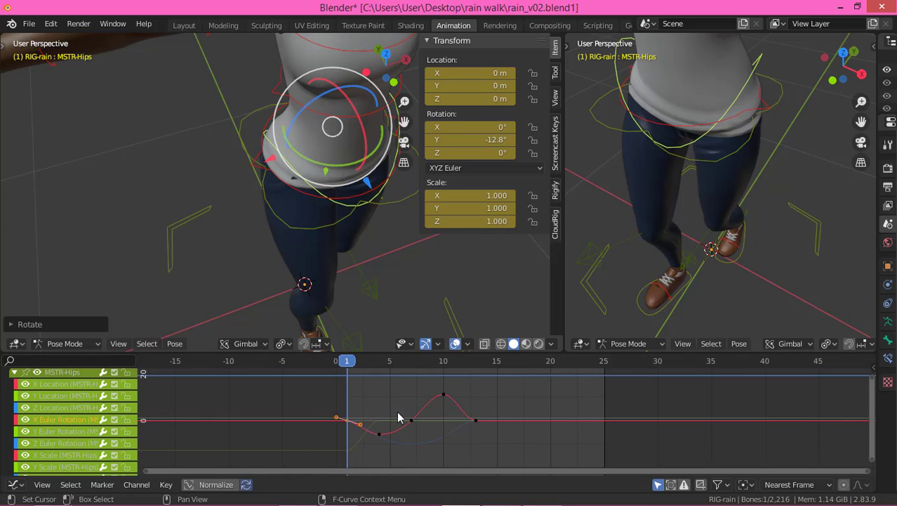
pyautogui.click(60, 429)
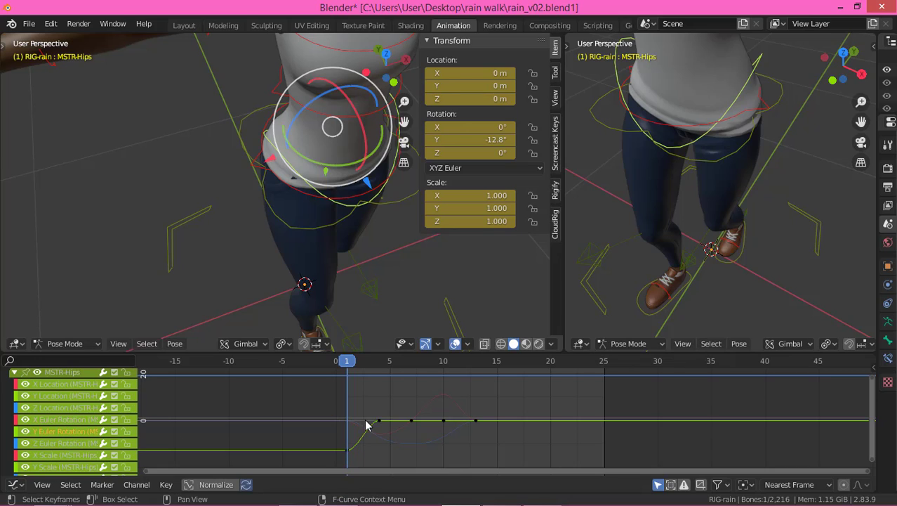
pyautogui.moveTo(327, 444); pyautogui.dragTo(358, 457)
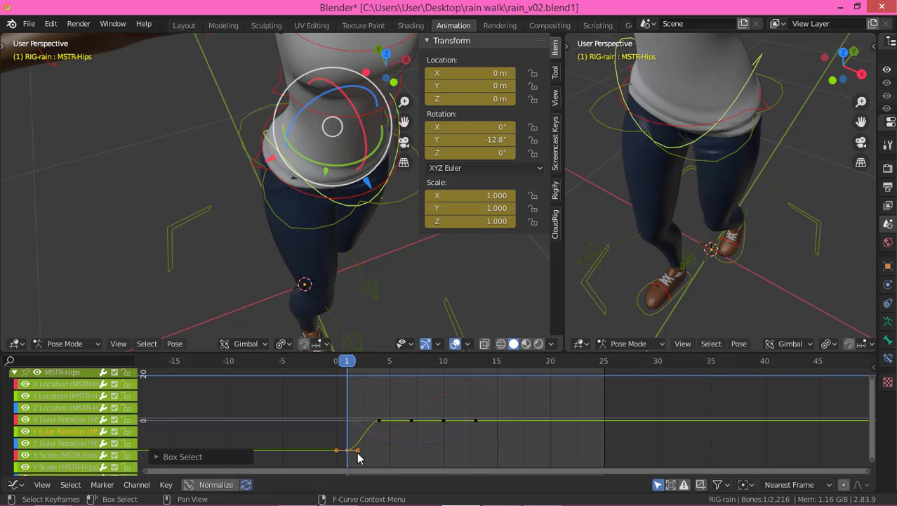
pyautogui.click(474, 359)
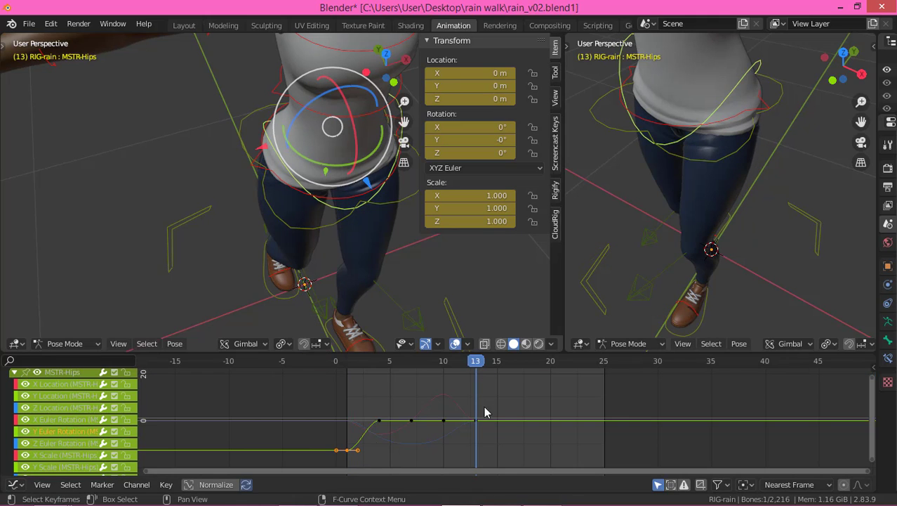
pyautogui.hotkey('ctrl', 'v')
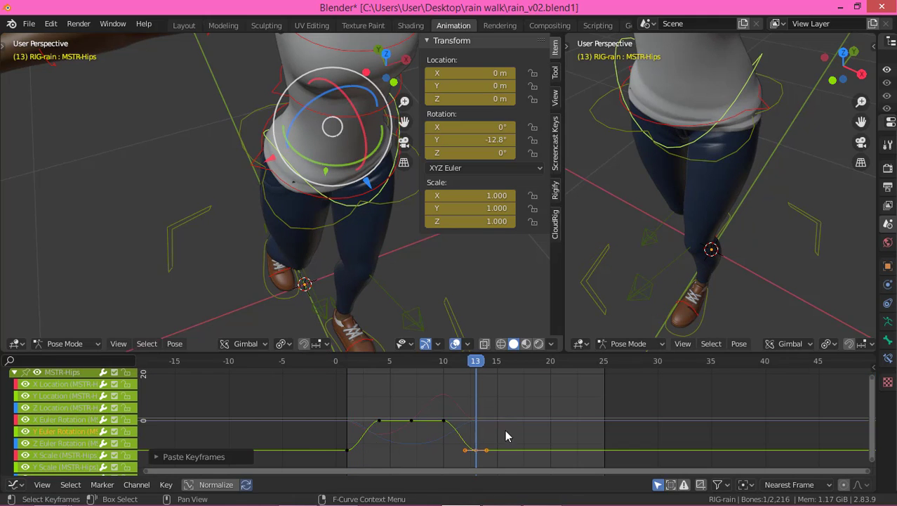
# Mirror the Y Euler Rotation key on frame 13 by values over Value=0.
pyautogui.moveTo(494, 411); pyautogui.dragTo(488, 423, button='middle')
pyautogui.rightClick(493, 445)
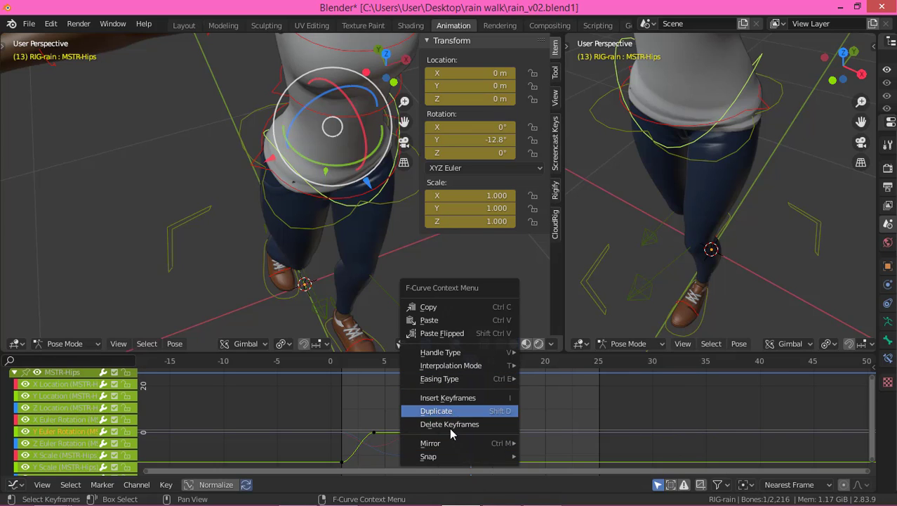
pyautogui.moveTo(450, 443)
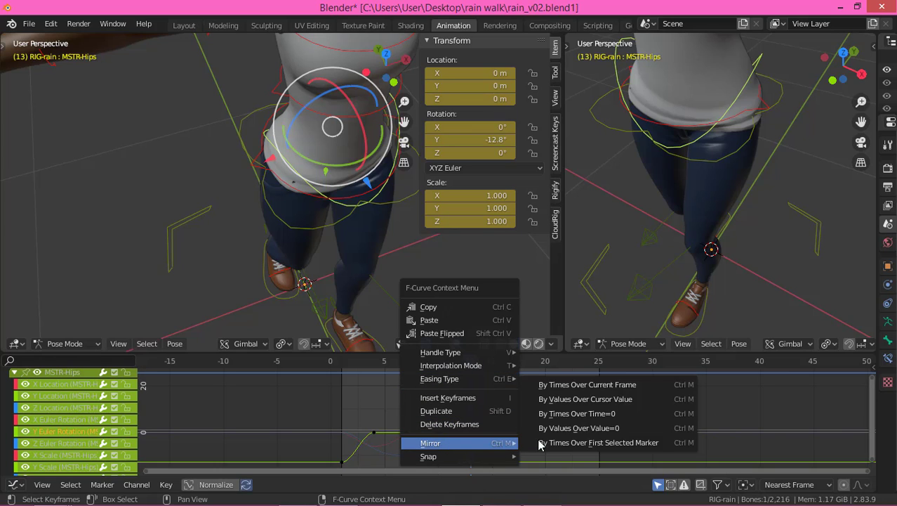
pyautogui.click(575, 428)
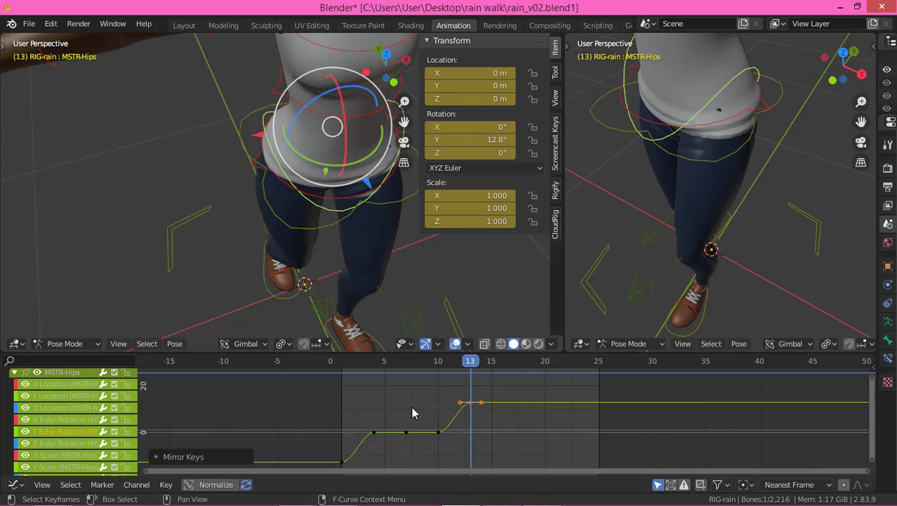
# Raise the Y Euler Rotation key on frame 10 to about 9.62° so the curve eases into frame 13.
pyautogui.moveTo(430, 395); pyautogui.dragTo(468, 461)
pyautogui.click(436, 362)
pyautogui.press('g')
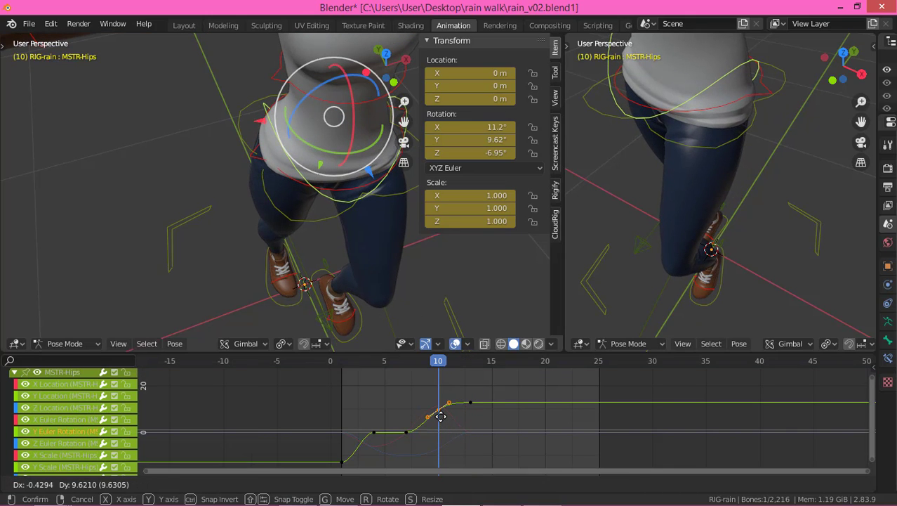
pyautogui.click(441, 417)
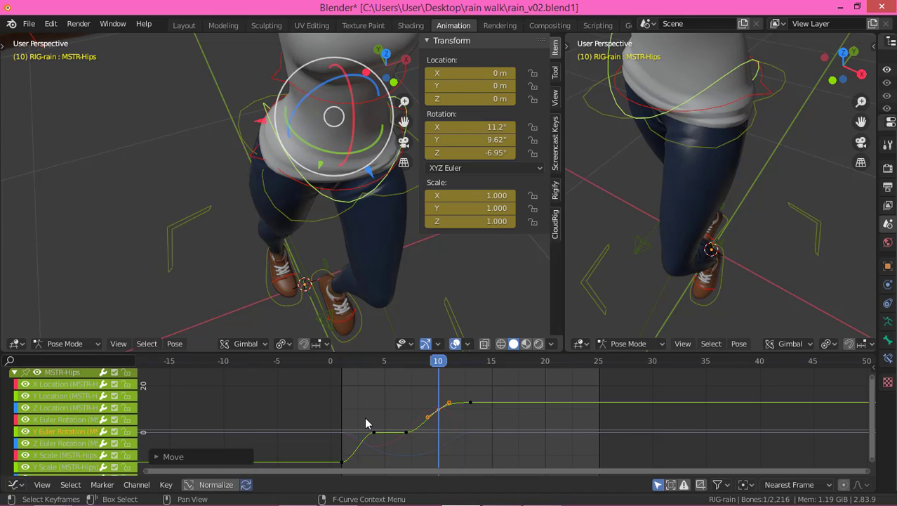
# Lower the hips' Y Euler Rotation key on frame 4 to about -9.34° and delete the key on frame 7.
pyautogui.moveTo(365, 417); pyautogui.dragTo(384, 439)
pyautogui.hotkey('ctrl', 'g')
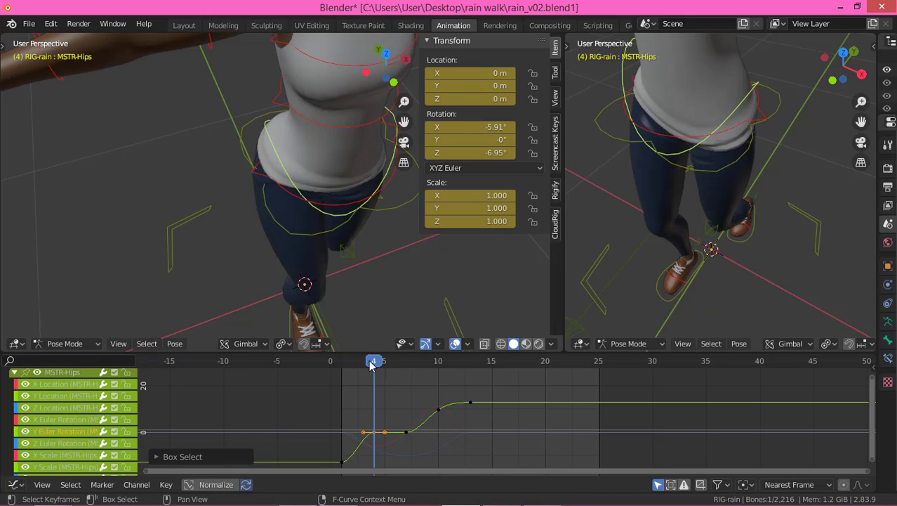
pyautogui.press('g')
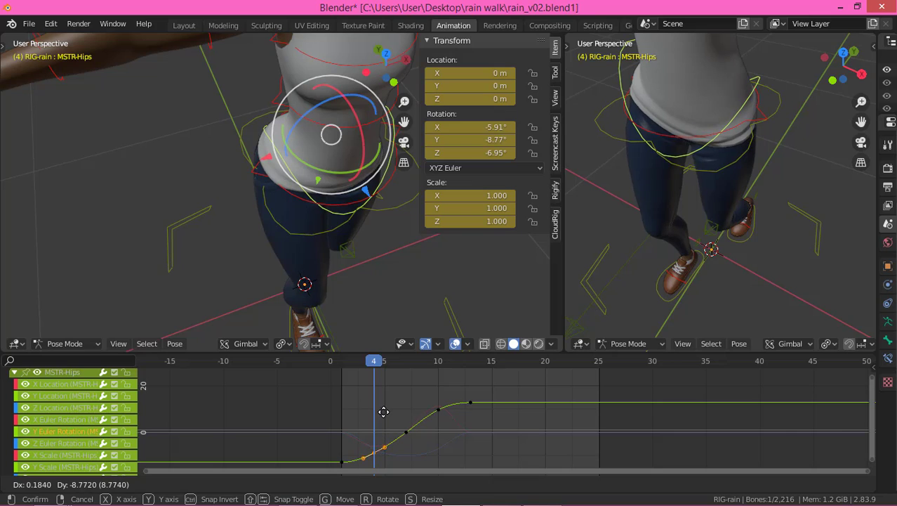
pyautogui.press('Escape')
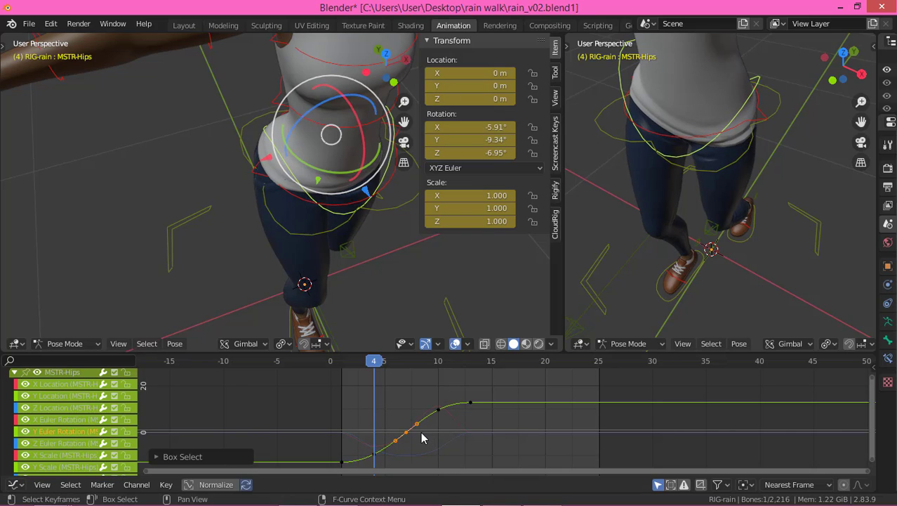
pyautogui.press('x')
pyautogui.click(408, 431)
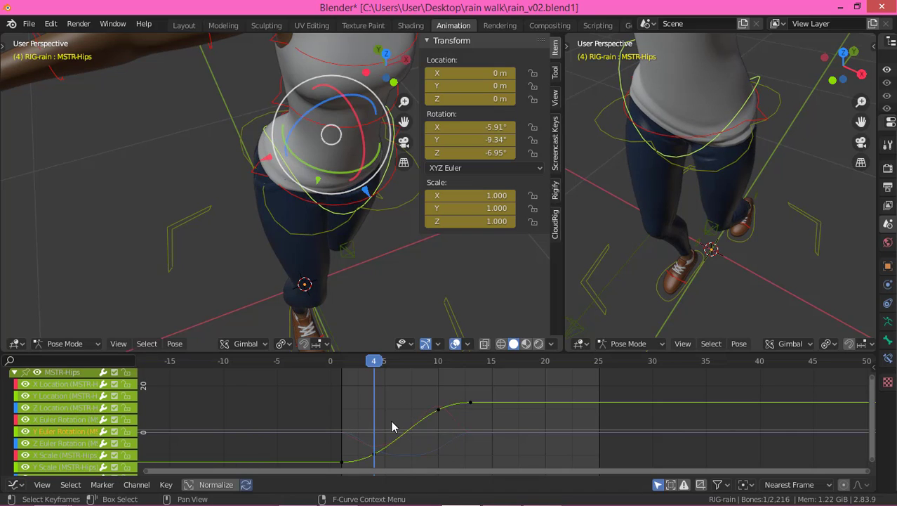
# Select the MSTR-Pelvis_Parent control around the pelvis and hide the transform sidebar.
pyautogui.moveTo(389, 278); pyautogui.dragTo(371, 250, button='middle')
pyautogui.moveTo(239, 266); pyautogui.dragTo(333, 242, button='middle')
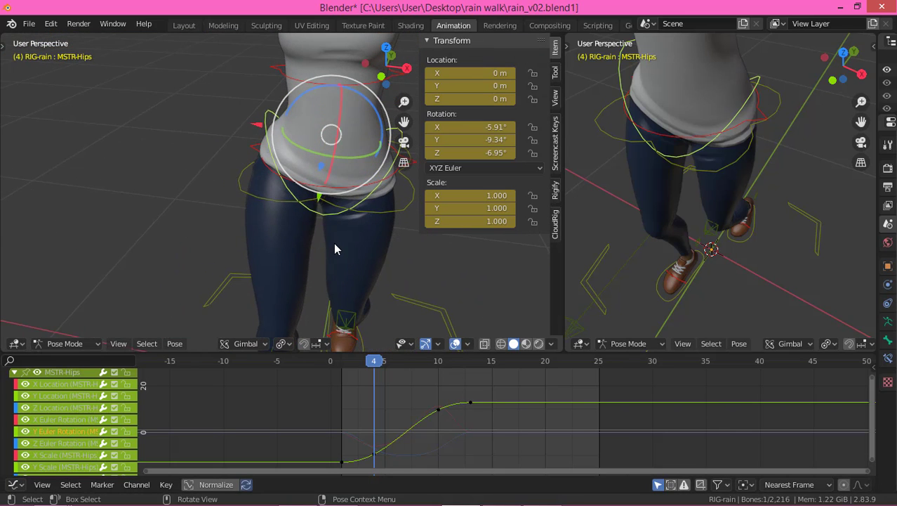
pyautogui.moveTo(345, 198); pyautogui.dragTo(377, 121, button='middle')
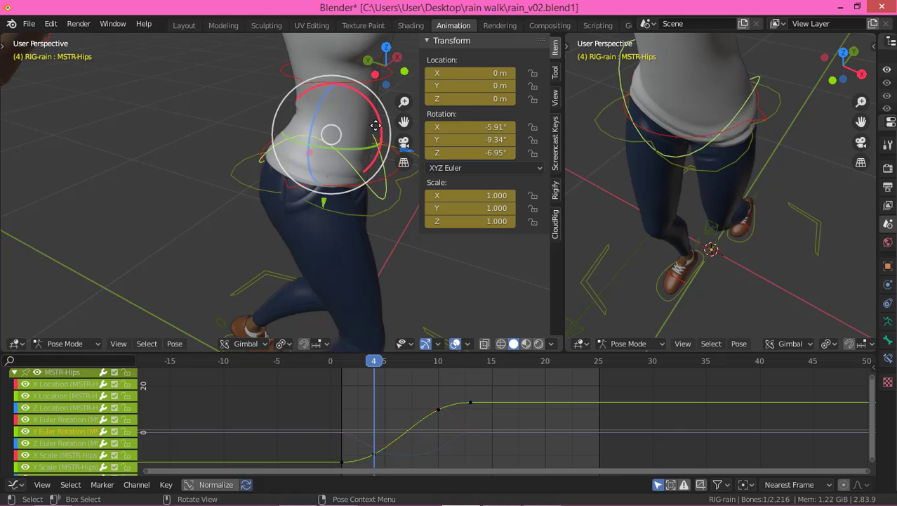
pyautogui.moveTo(414, 244); pyautogui.dragTo(327, 257, button='middle')
pyautogui.click(236, 172)
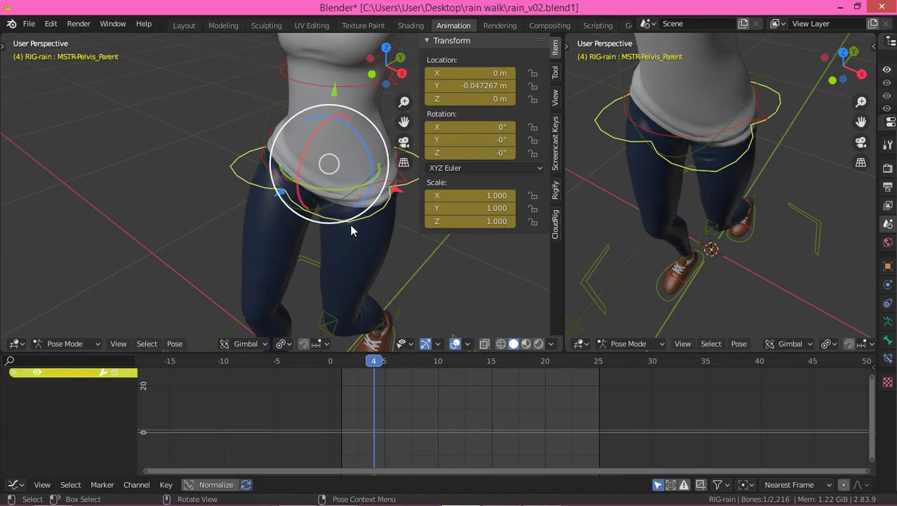
pyautogui.press('n')
pyautogui.moveTo(426, 233); pyautogui.dragTo(406, 204, button='middle')
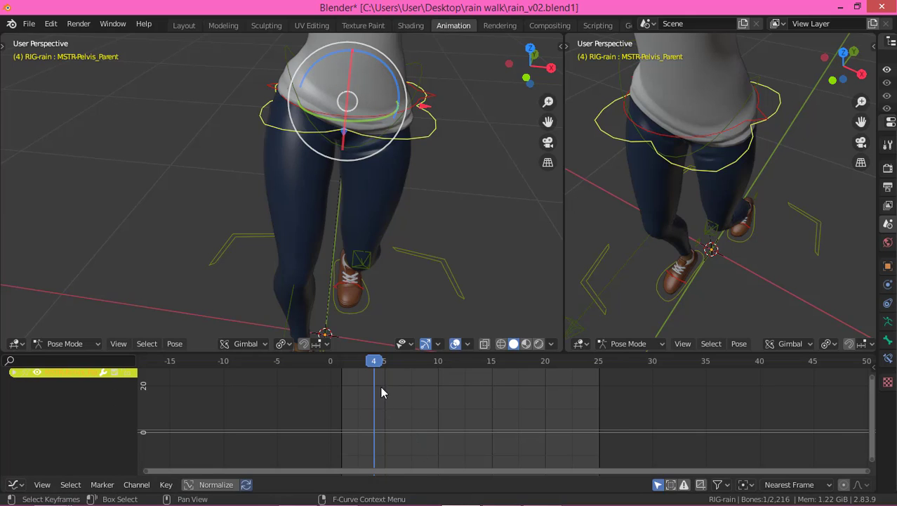
# Expand the MSTR-Pelvis_Parent channels in the Graph Editor and turn off Show Group Colors.
pyautogui.click(13, 373)
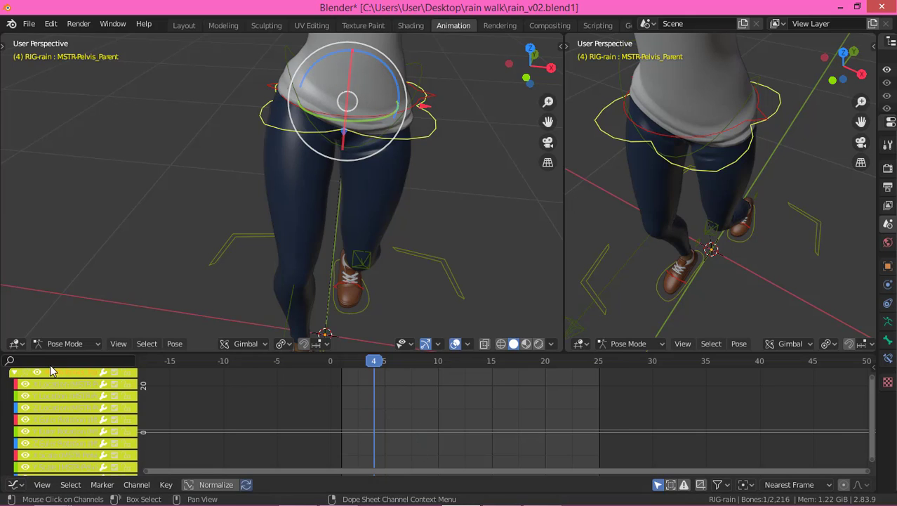
pyautogui.click(42, 484)
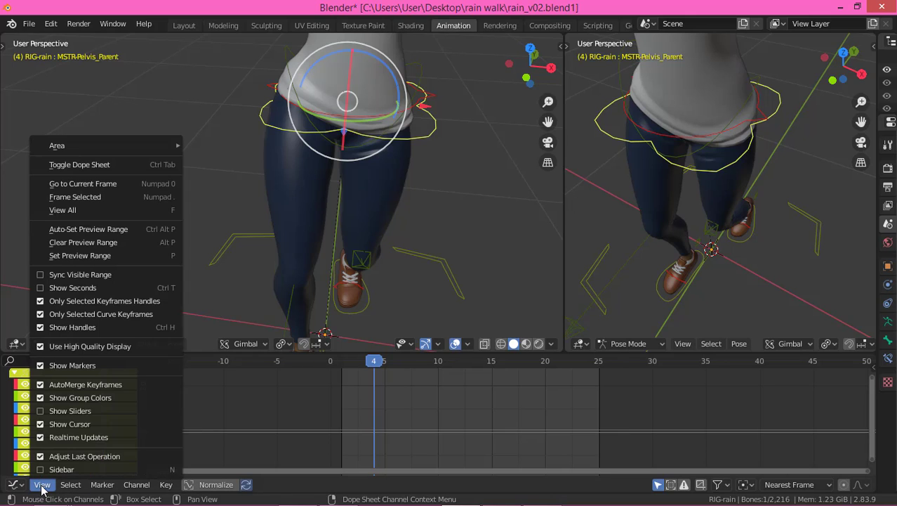
pyautogui.click(41, 399)
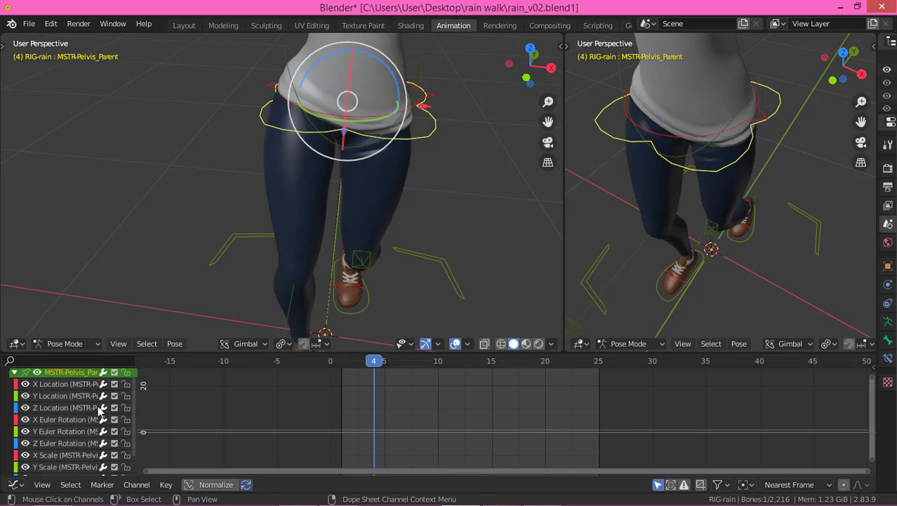
# Isolate the pelvis parent's X Location curve and delete its keys on frames 4, 7 and 10.
pyautogui.click(45, 386)
pyautogui.click(417, 403)
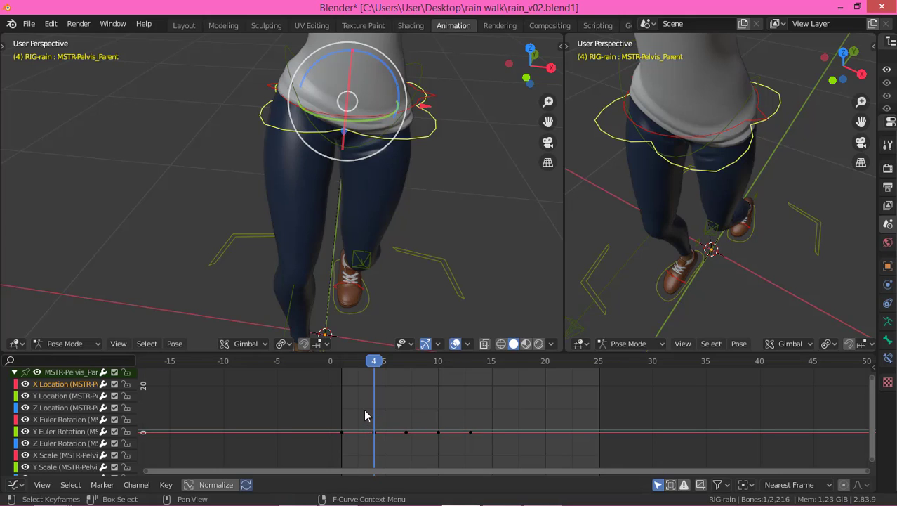
pyautogui.moveTo(364, 409); pyautogui.dragTo(446, 447)
pyautogui.press('x')
pyautogui.click(420, 432)
# Shift the pelvis parent about 0.03 m along negative X on frame 7, toward the supporting foot.
pyautogui.moveTo(378, 360); pyautogui.dragTo(407, 360)
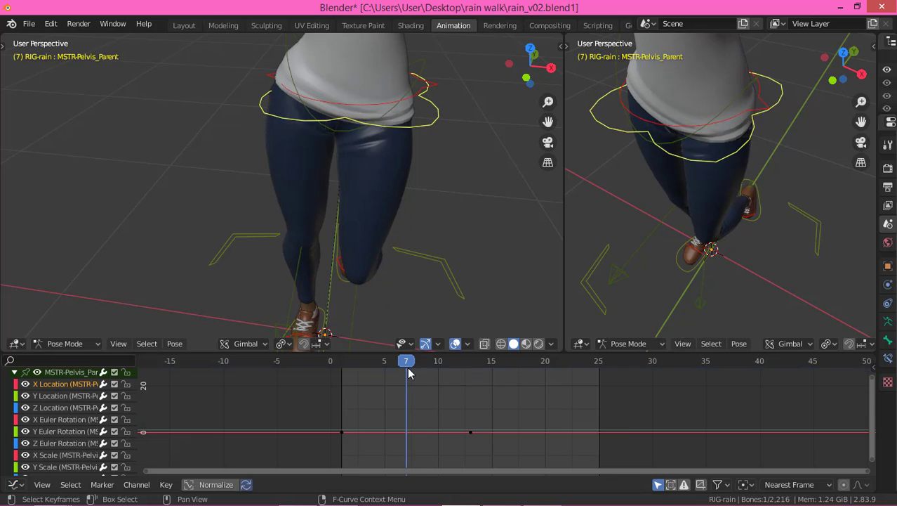
pyautogui.scroll(-3, 347, 261)
pyautogui.moveTo(302, 280); pyautogui.dragTo(295, 243, button='middle')
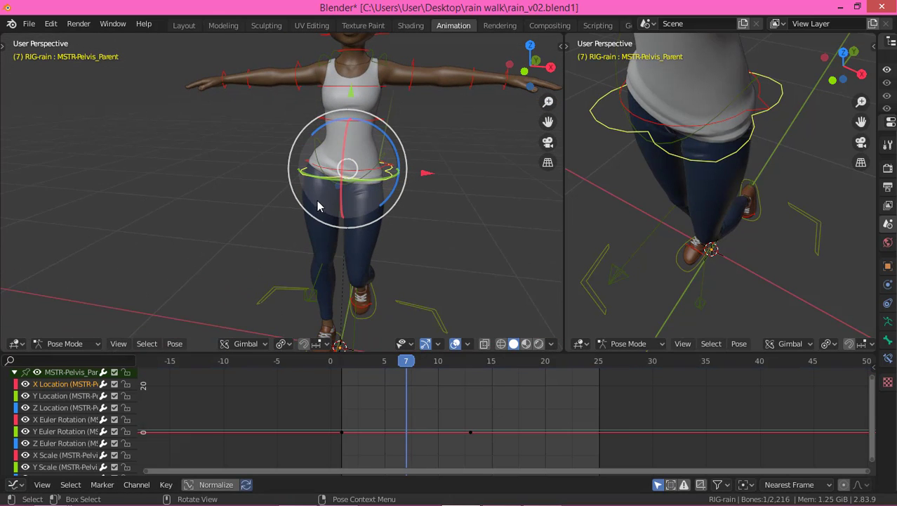
pyautogui.moveTo(461, 257); pyautogui.dragTo(490, 227, button='middle')
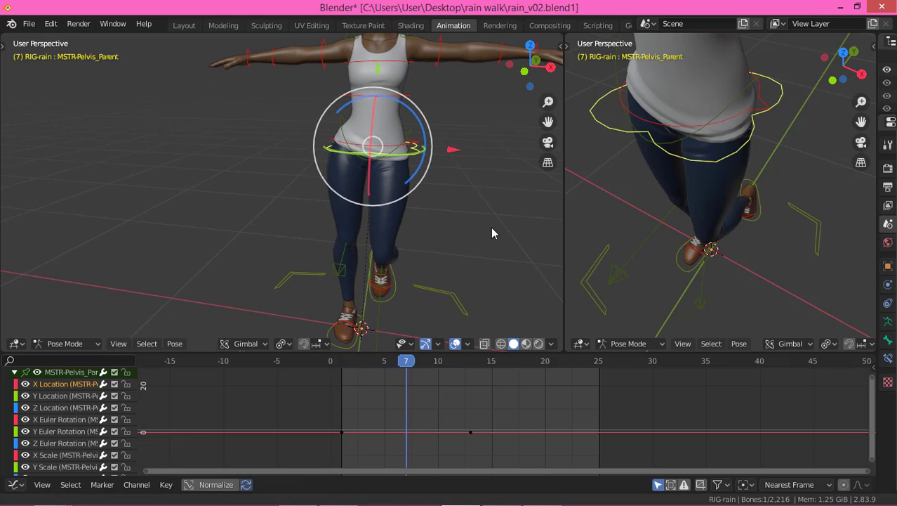
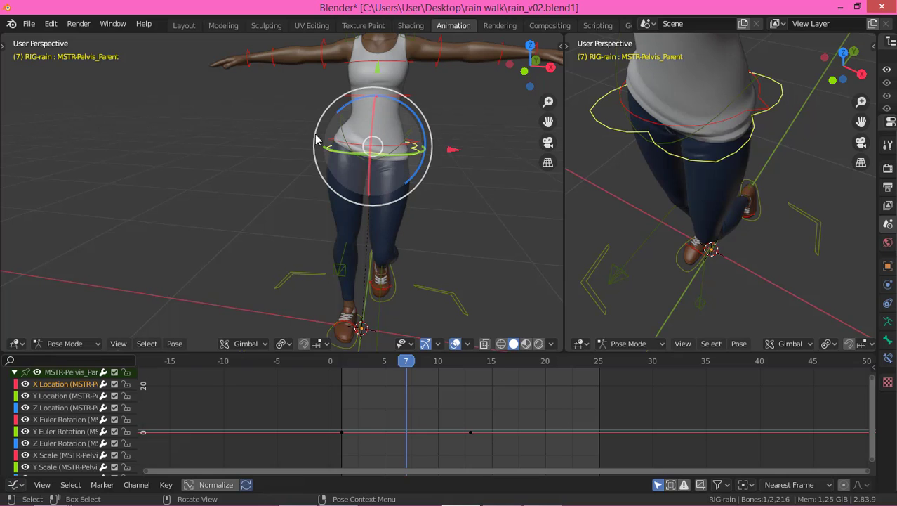
pyautogui.moveTo(454, 153); pyautogui.dragTo(442, 139)
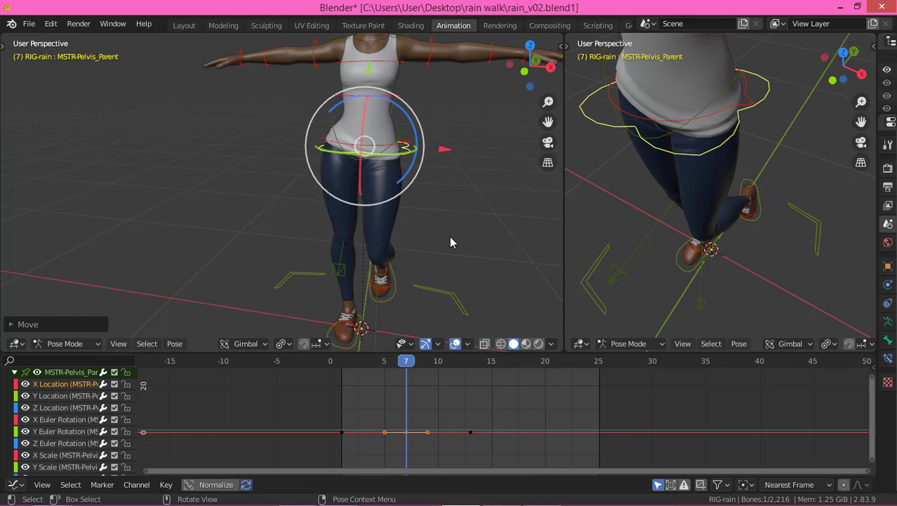
# Examine the shape of the pelvis parent's X Location curve between frames 1 and 13.
pyautogui.moveTo(451, 236); pyautogui.dragTo(447, 212, button='middle')
pyautogui.press('Home')
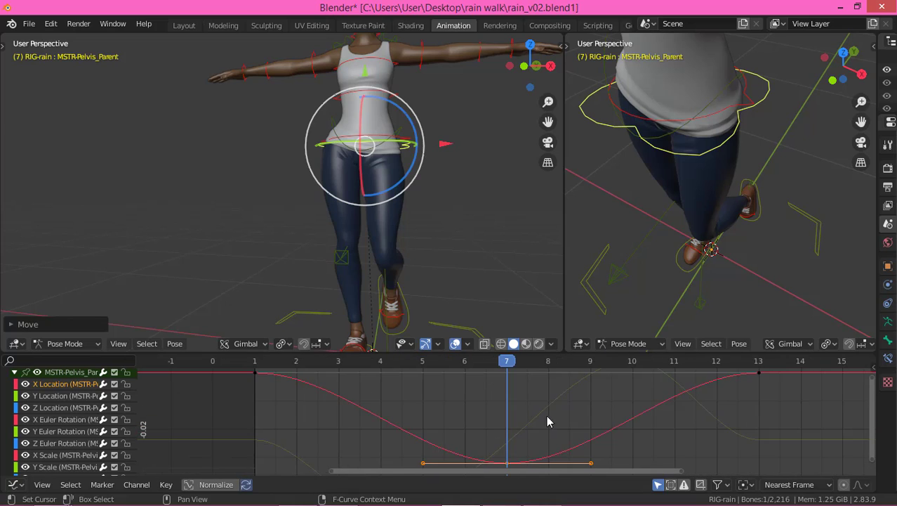
pyautogui.scroll(-5, 548, 422)
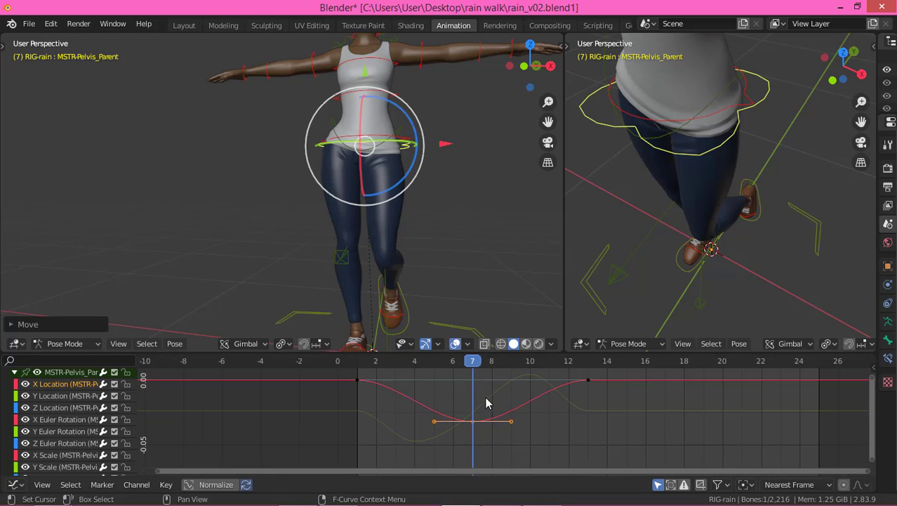
pyautogui.scroll(-2, 487, 402)
pyautogui.moveTo(513, 397); pyautogui.dragTo(458, 443, button='middle')
pyautogui.click(470, 409)
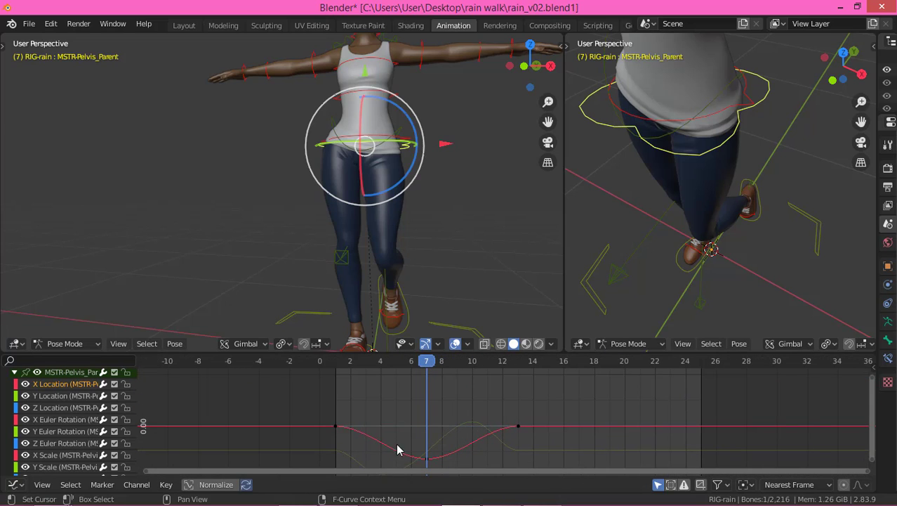
pyautogui.moveTo(408, 365); pyautogui.dragTo(434, 469)
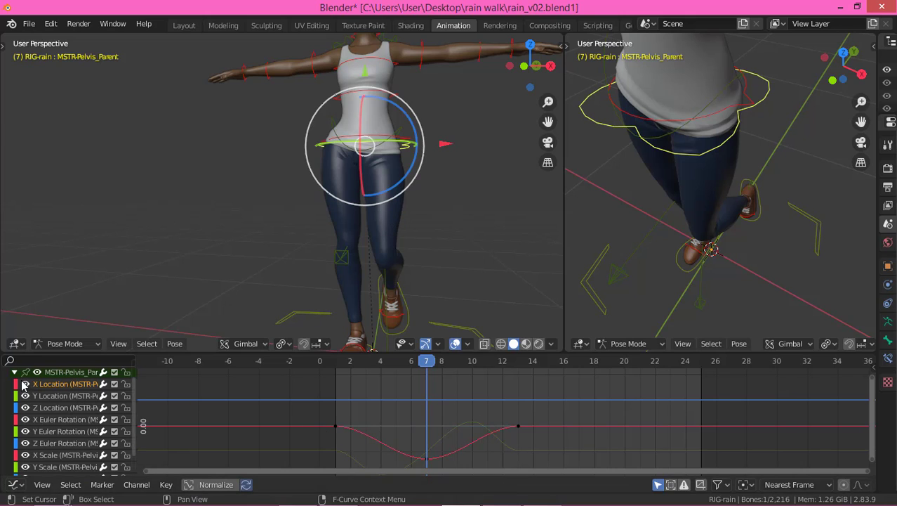
# Change the Graph Editor to a Timeline and play the walk from frame 1 to check the hip sway.
pyautogui.click(17, 343)
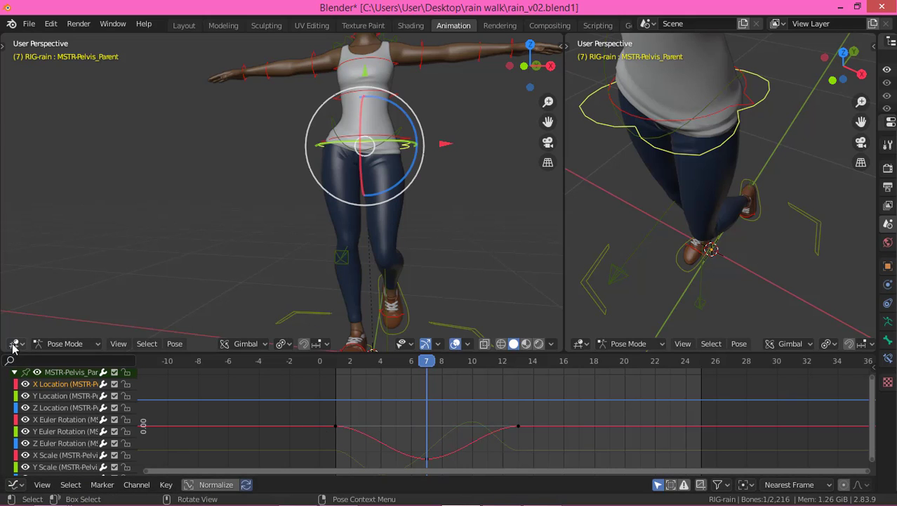
pyautogui.click(13, 484)
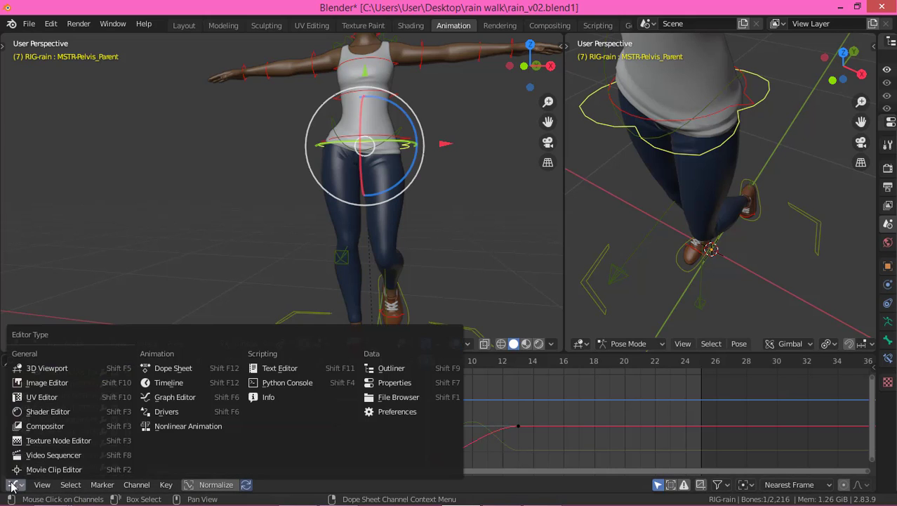
pyautogui.click(188, 383)
pyautogui.click(227, 367)
pyautogui.press('space')
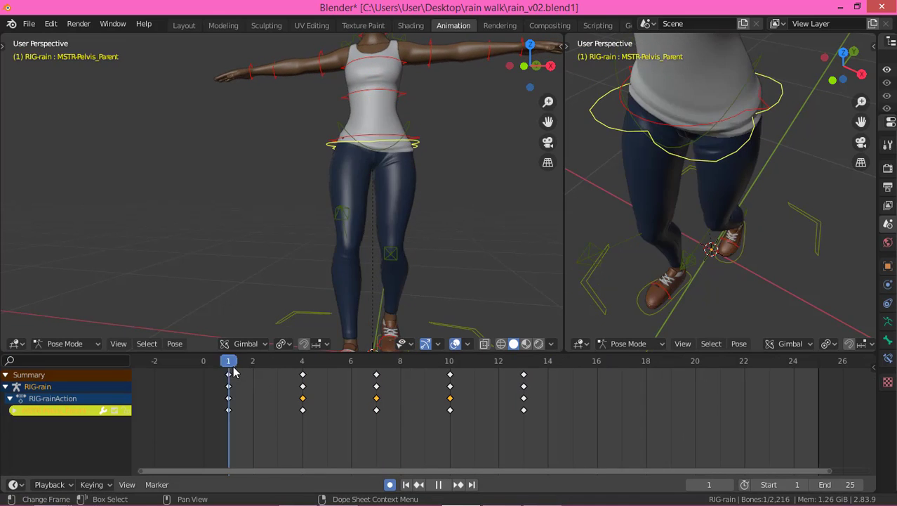
pyautogui.press('space')
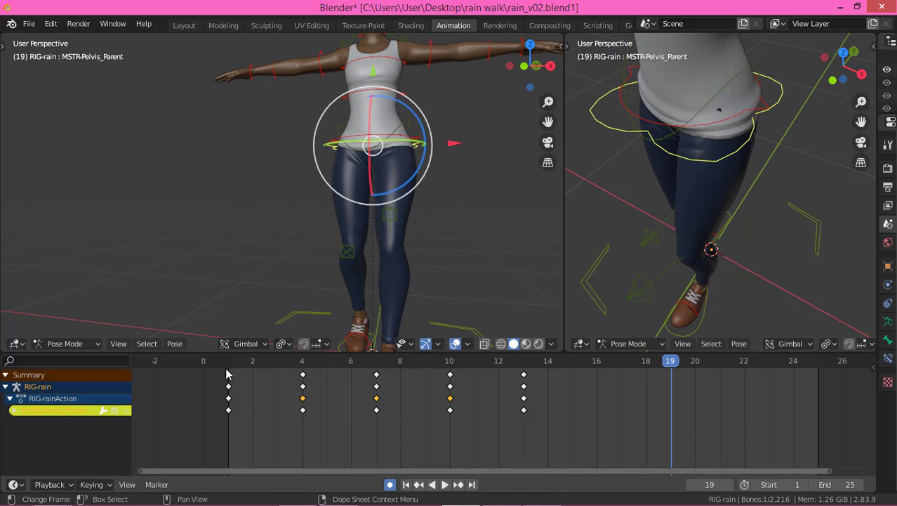
# Select the parent, toe and roll controls of both feet together with both knee pole targets.
pyautogui.press('space')
pyautogui.press('Escape')
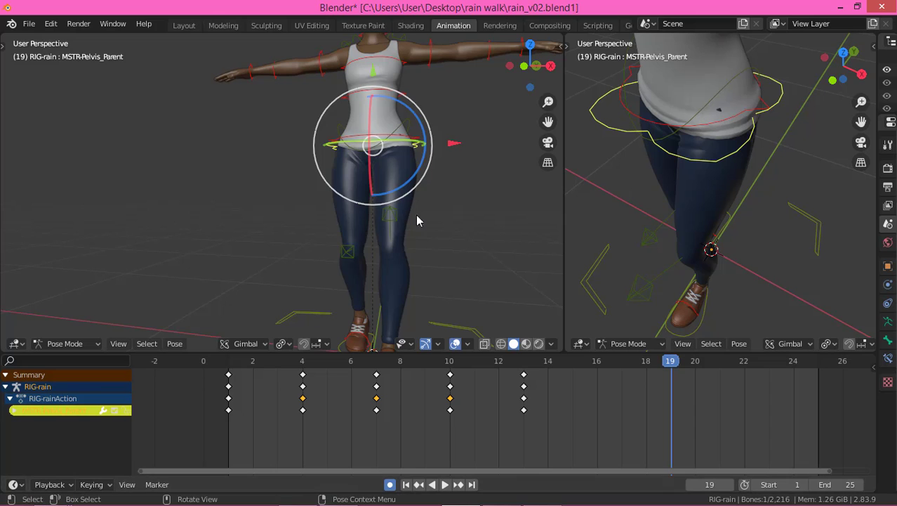
pyautogui.moveTo(494, 257); pyautogui.dragTo(510, 242, button='middle')
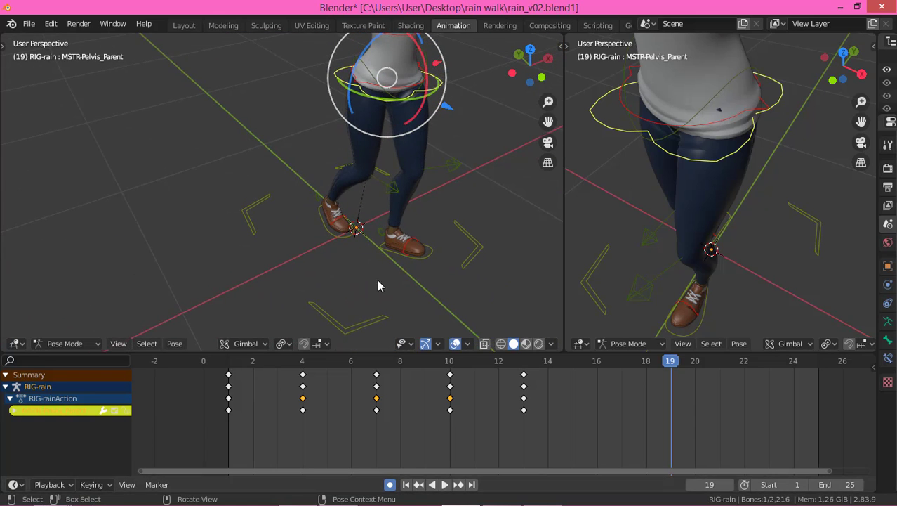
pyautogui.moveTo(331, 235); pyautogui.dragTo(372, 261, button='middle')
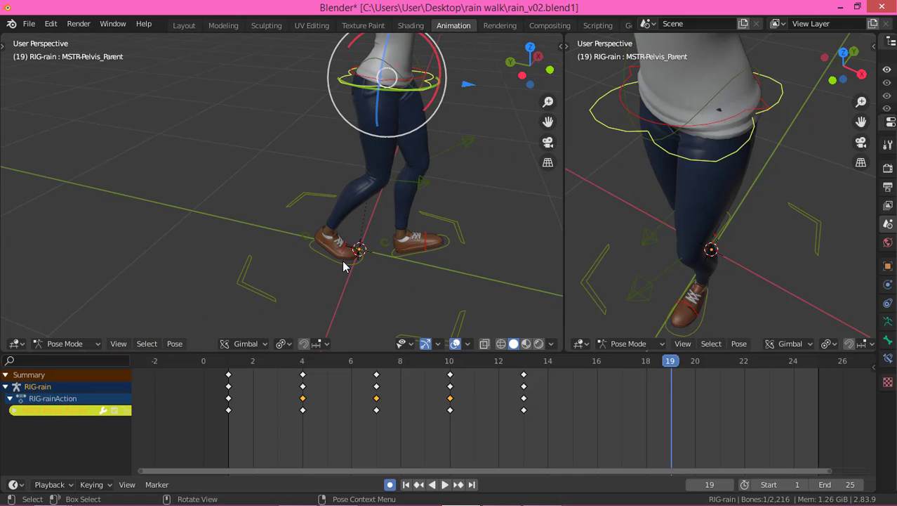
pyautogui.click(358, 254)
pyautogui.scroll(3, 358, 251)
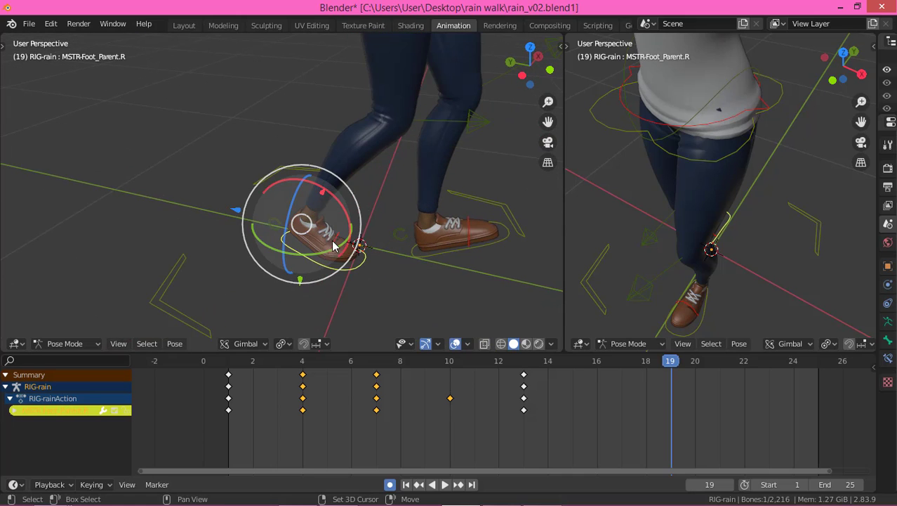
pyautogui.keyDown('shift'); pyautogui.click(342, 237); pyautogui.keyUp('shift')
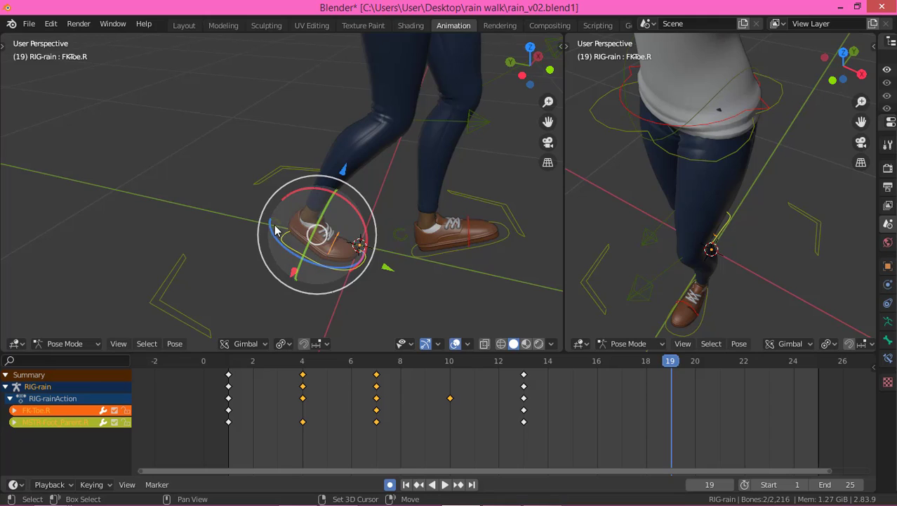
pyautogui.keyDown('shift'); pyautogui.click(399, 234); pyautogui.keyUp('shift')
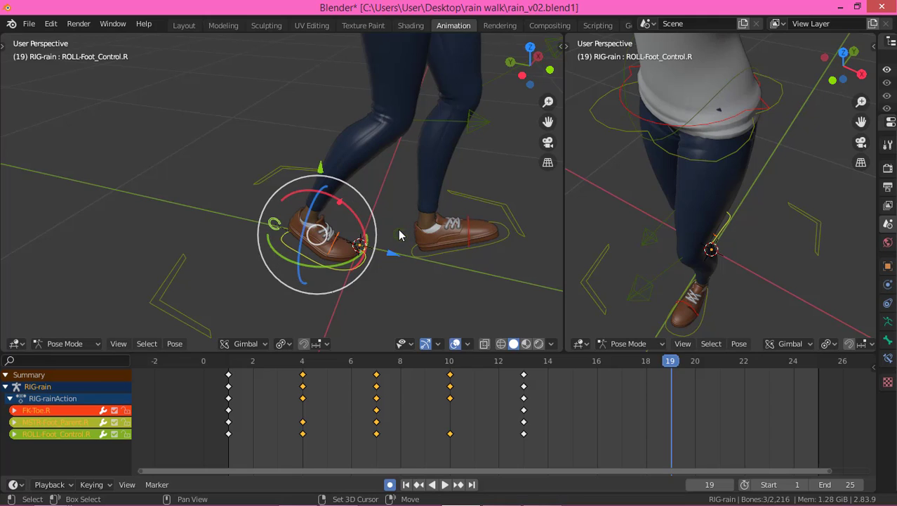
pyautogui.keyDown('shift'); pyautogui.click(443, 250); pyautogui.keyUp('shift')
pyautogui.keyDown('shift'); pyautogui.click(470, 229); pyautogui.keyUp('shift')
pyautogui.keyDown('shift'); pyautogui.click(470, 229); pyautogui.keyUp('shift')
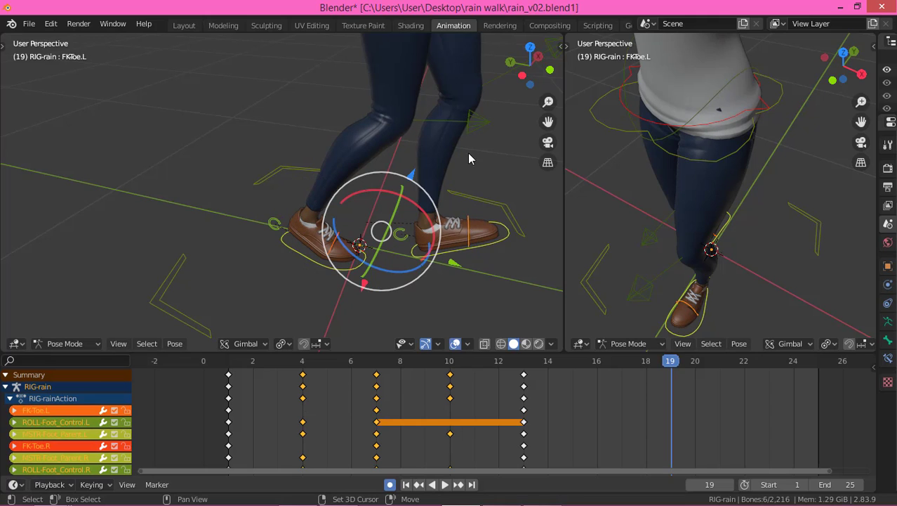
pyautogui.keyDown('shift'); pyautogui.click(477, 124); pyautogui.keyUp('shift')
pyautogui.keyDown('shift'); pyautogui.moveTo(486, 153); pyautogui.dragTo(369, 219, button='middle'); pyautogui.keyUp('shift')
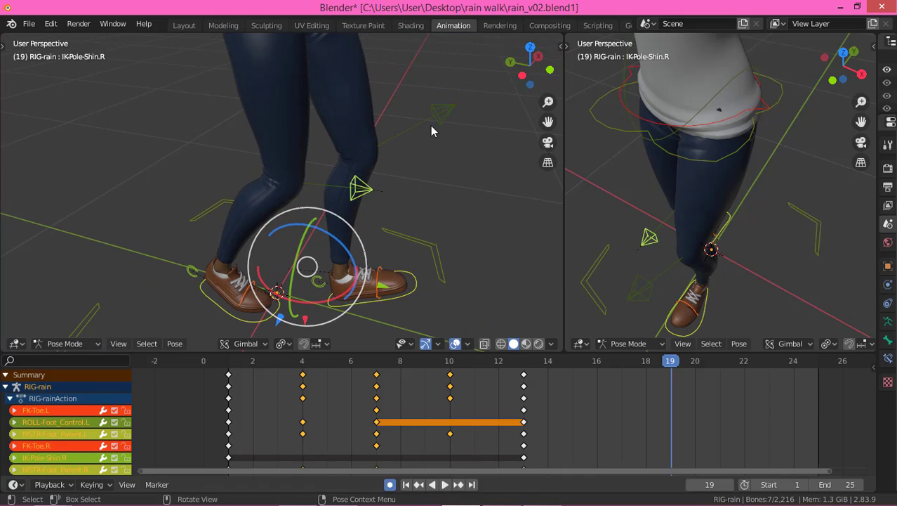
pyautogui.keyDown('shift'); pyautogui.click(437, 119); pyautogui.keyUp('shift')
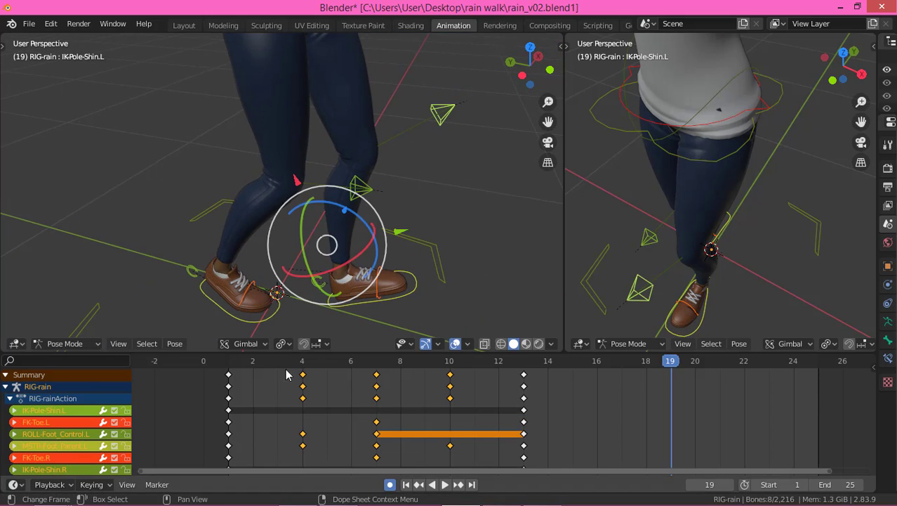
# Insert LocRotScale keyframes on all visible rig controls at frames 1, 4, 7, 10 and 13.
pyautogui.click(227, 364)
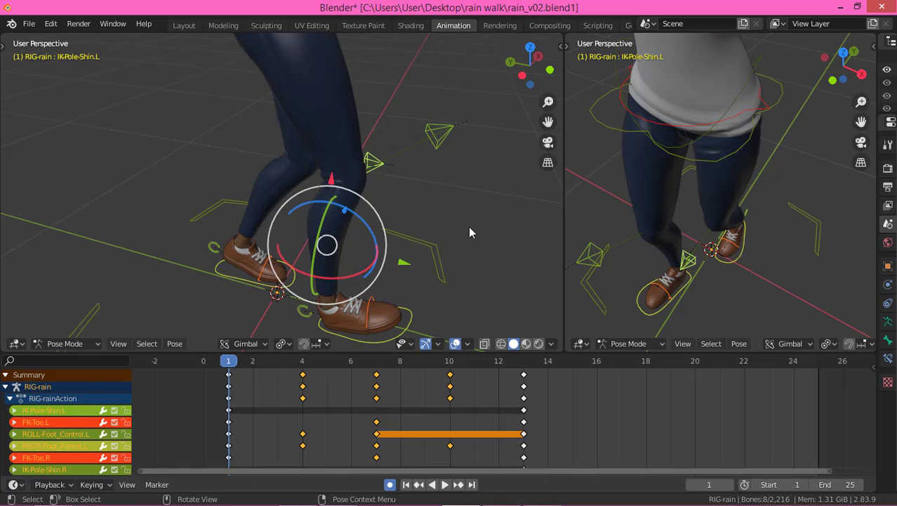
pyautogui.press('a')
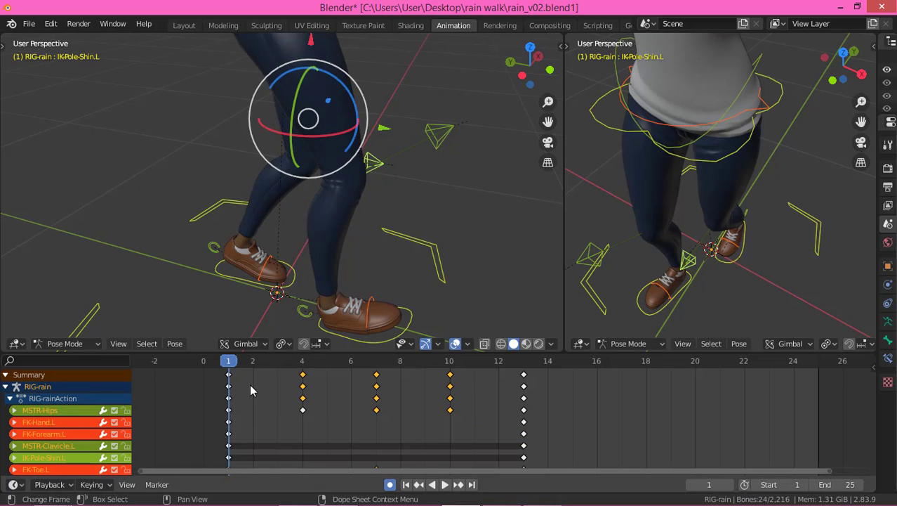
pyautogui.press('i')
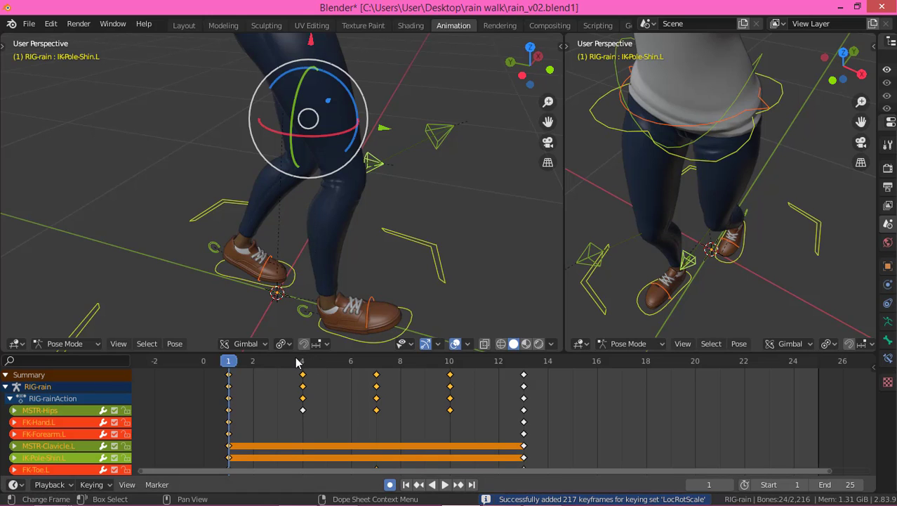
pyautogui.click(300, 360)
pyautogui.press('i')
pyautogui.click(377, 362)
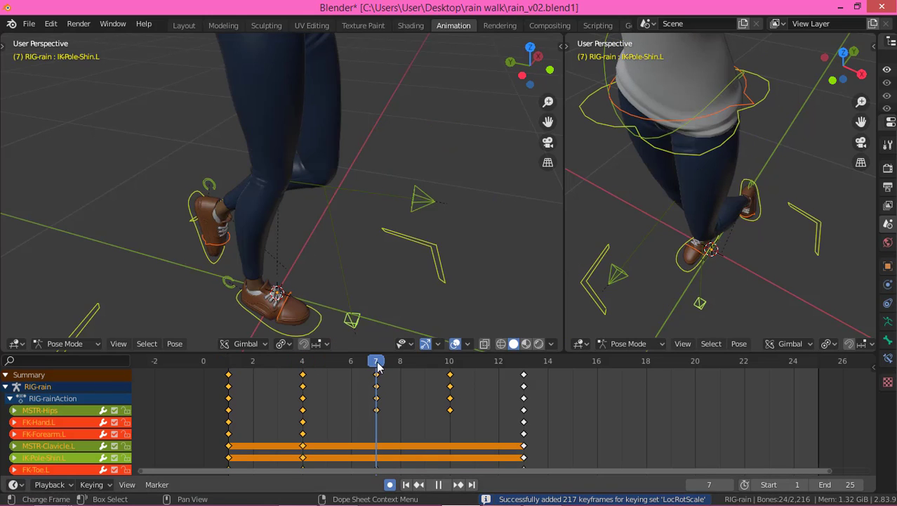
pyautogui.click(449, 360)
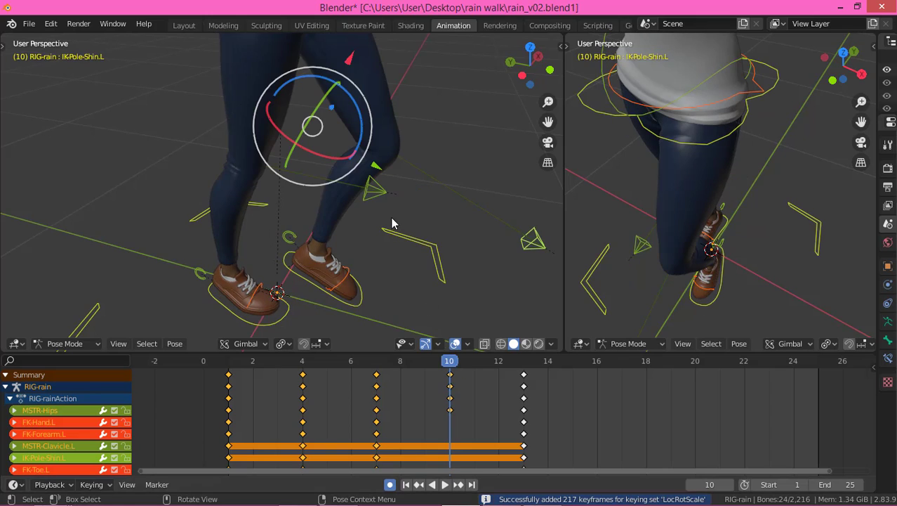
pyautogui.press('i')
pyautogui.click(525, 361)
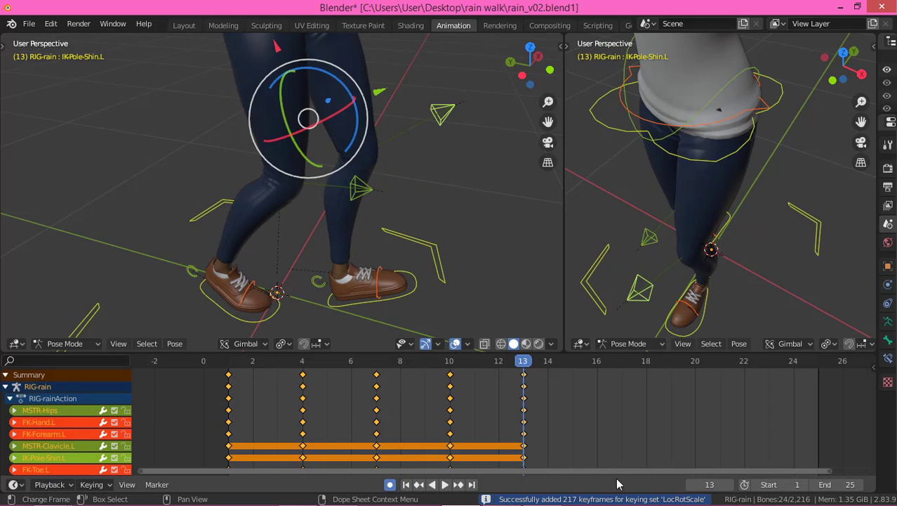
pyautogui.click(571, 404)
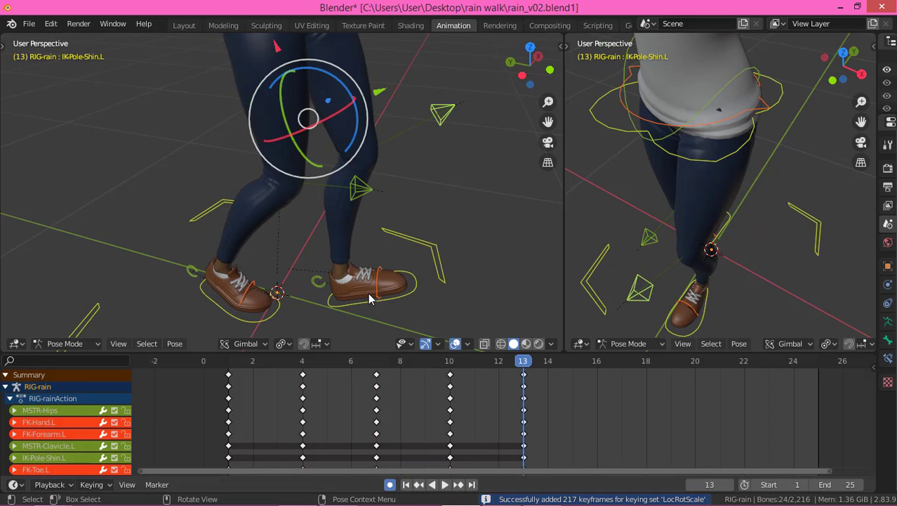
# Select only the parent, toe and roll controls of both feet plus both knee pole targets.
pyautogui.click(188, 272)
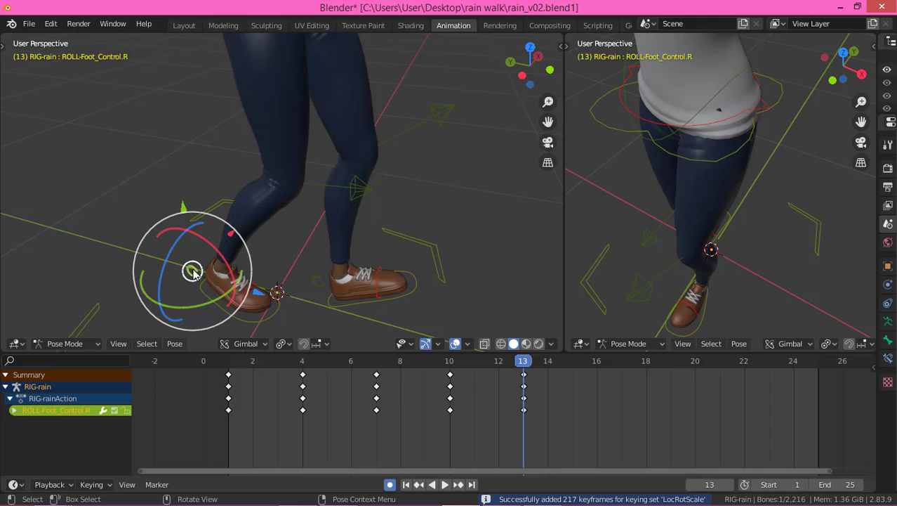
pyautogui.keyDown('shift'); pyautogui.click(246, 296); pyautogui.keyUp('shift')
pyautogui.keyDown('shift'); pyautogui.click(365, 302); pyautogui.keyUp('shift')
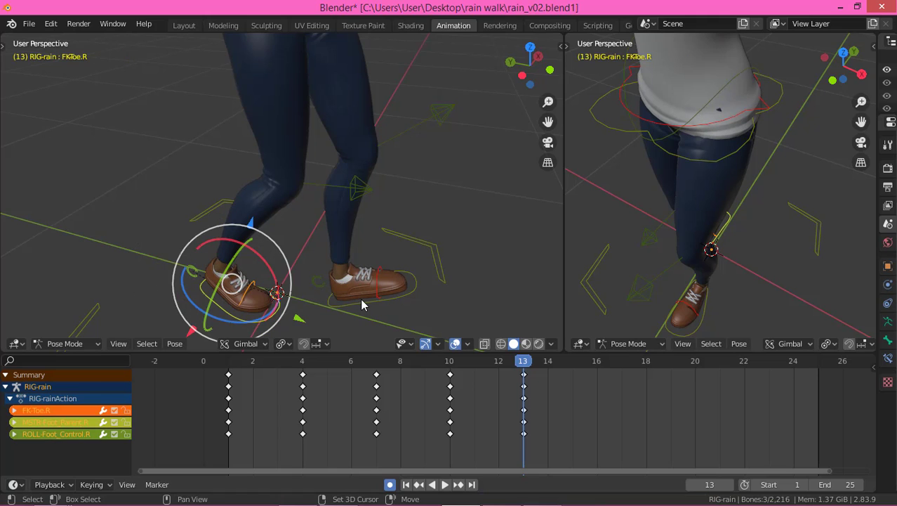
pyautogui.keyDown('shift'); pyautogui.click(317, 293); pyautogui.keyUp('shift')
pyautogui.keyDown('shift'); pyautogui.click(319, 281); pyautogui.keyUp('shift')
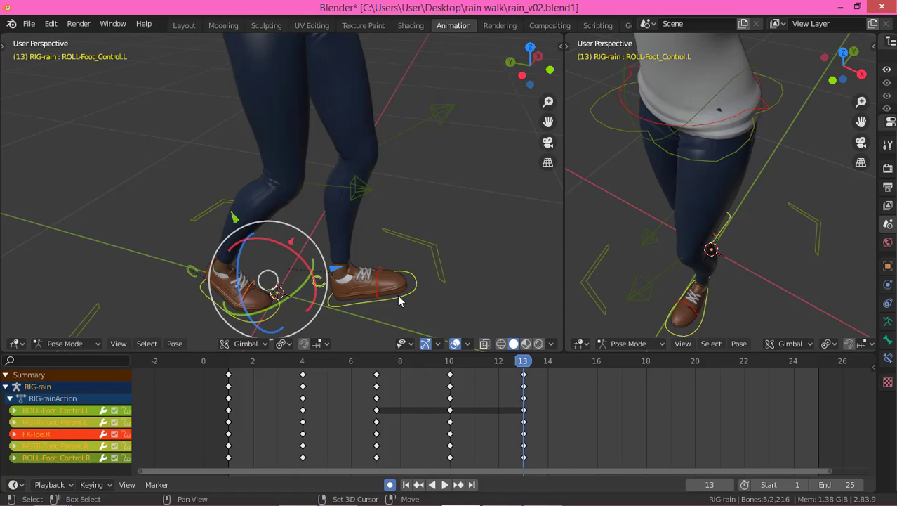
pyautogui.keyDown('shift'); pyautogui.click(375, 282); pyautogui.keyUp('shift')
pyautogui.keyDown('shift'); pyautogui.click(363, 188); pyautogui.keyUp('shift')
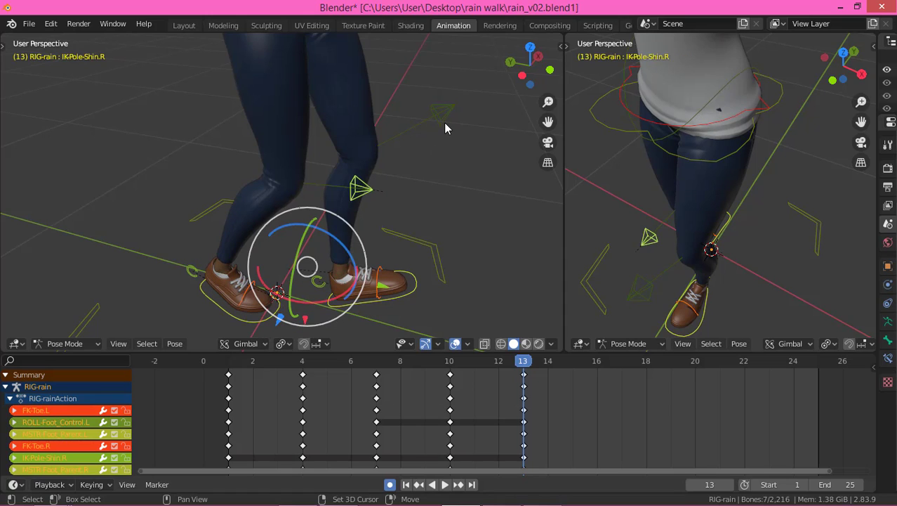
pyautogui.keyDown('shift'); pyautogui.click(448, 112); pyautogui.keyUp('shift')
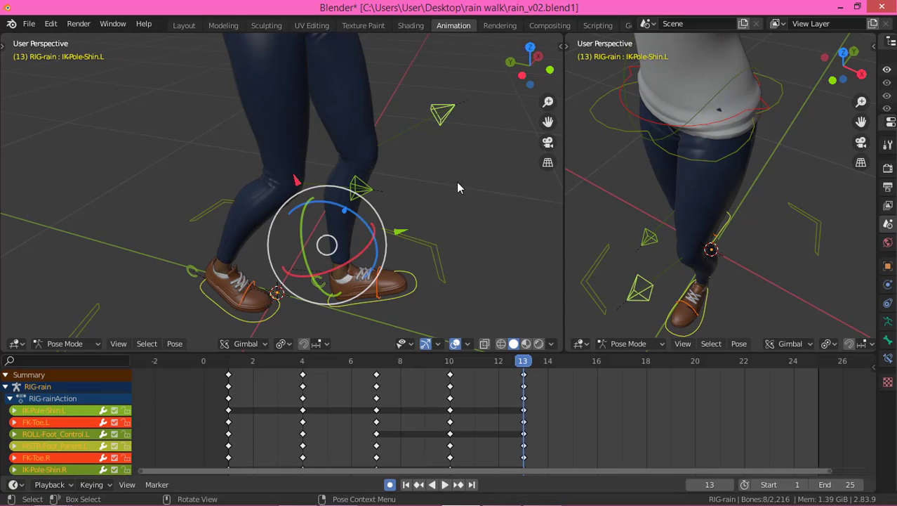
# Copy the selected leg controls' pose from frame 1 and paste it unflipped at frame 25.
pyautogui.click(227, 371)
pyautogui.click(227, 377)
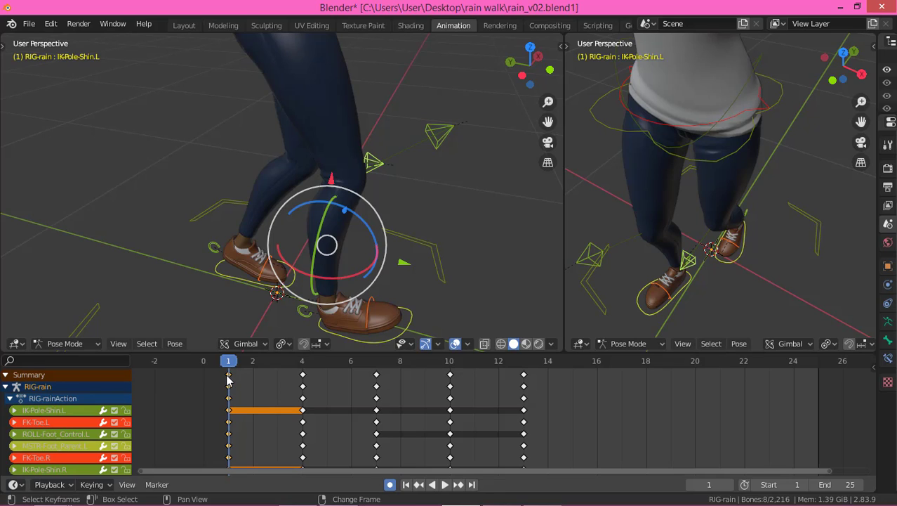
pyautogui.rightClick(159, 204)
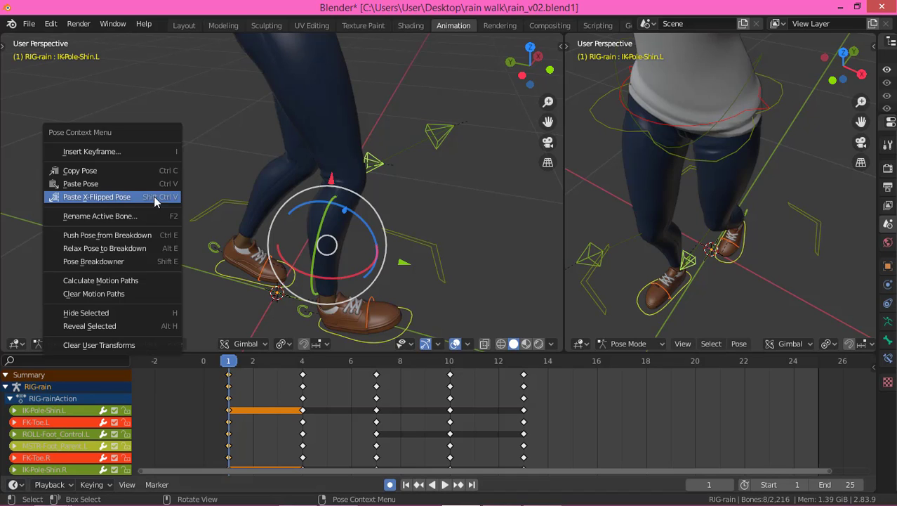
pyautogui.click(120, 175)
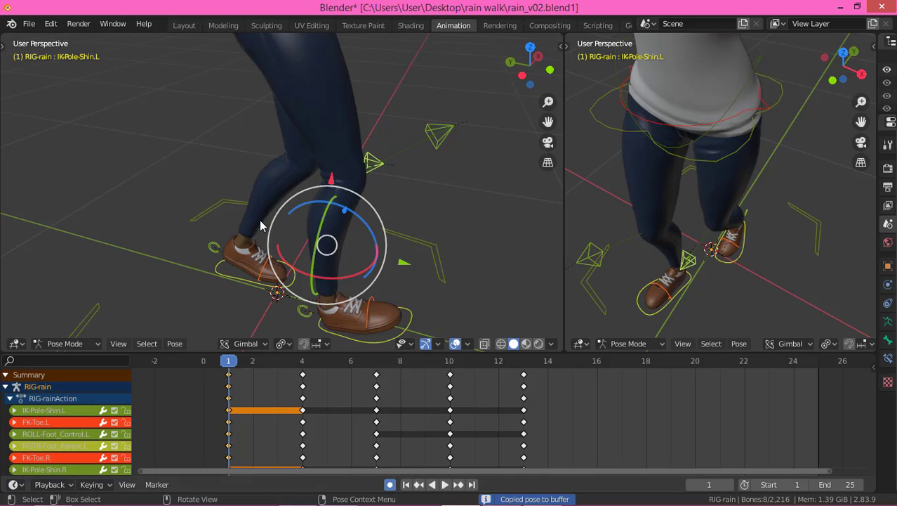
pyautogui.click(813, 361)
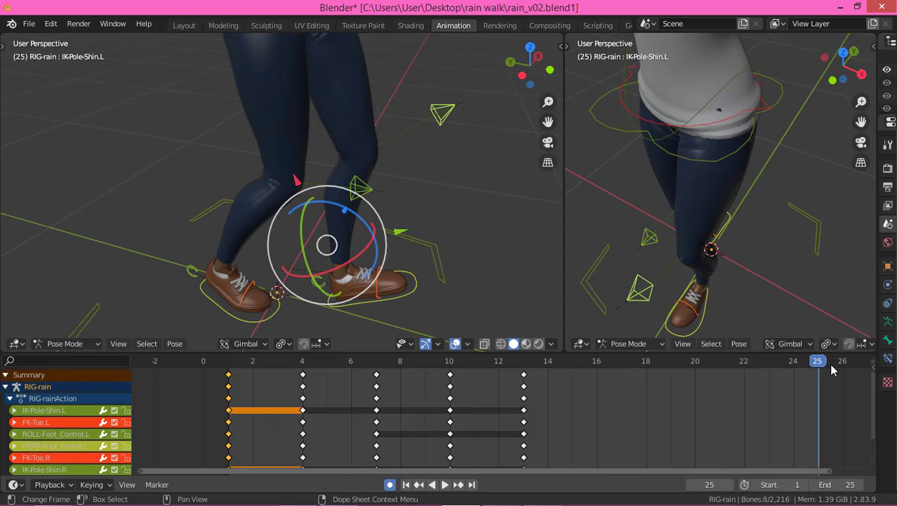
pyautogui.rightClick(495, 176)
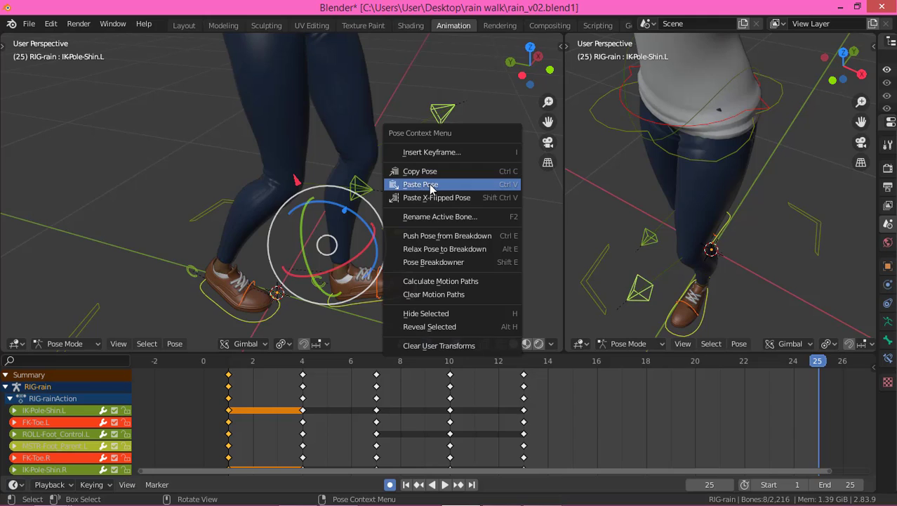
pyautogui.click(431, 184)
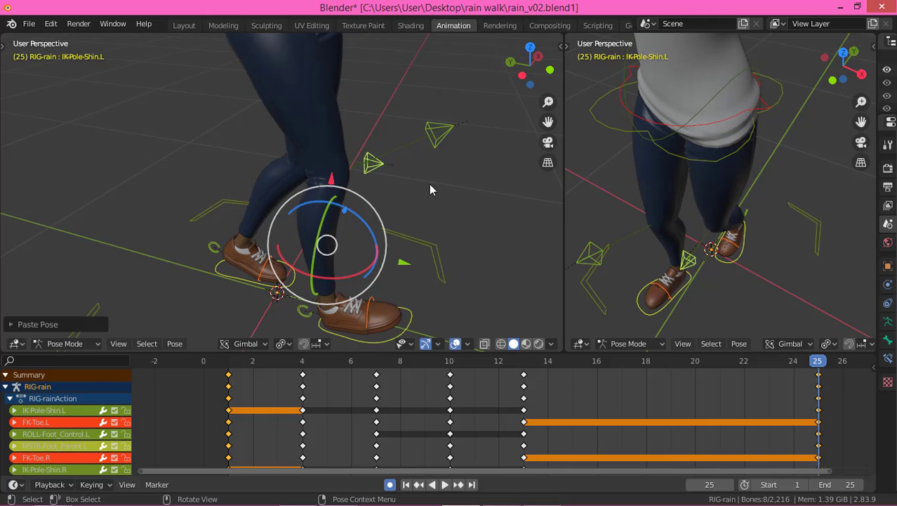
# Copy the leg controls' pose from frame 4 and paste it X-flipped at frame 16.
pyautogui.click(303, 363)
pyautogui.click(306, 380)
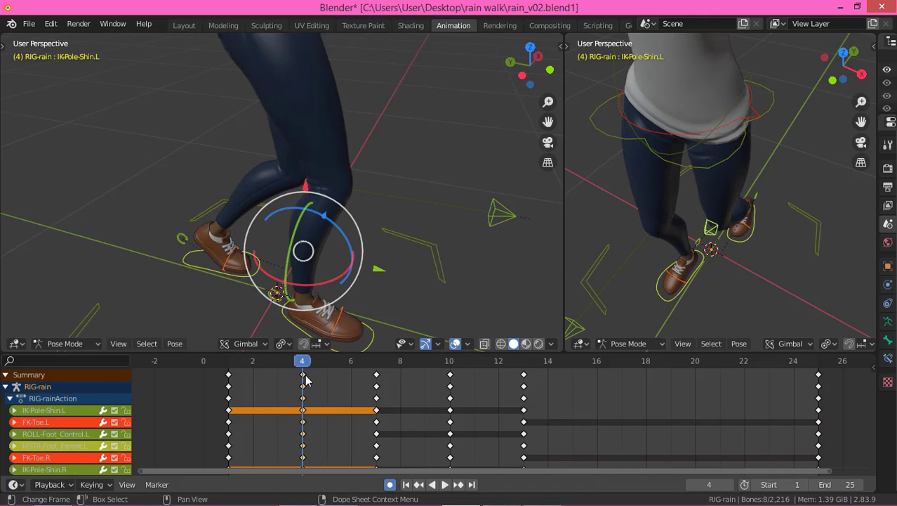
pyautogui.rightClick(415, 156)
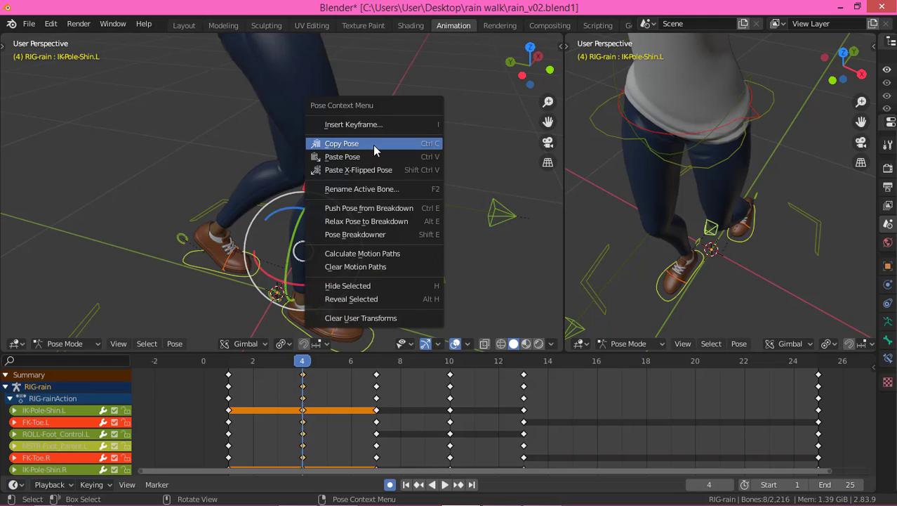
pyautogui.click(373, 144)
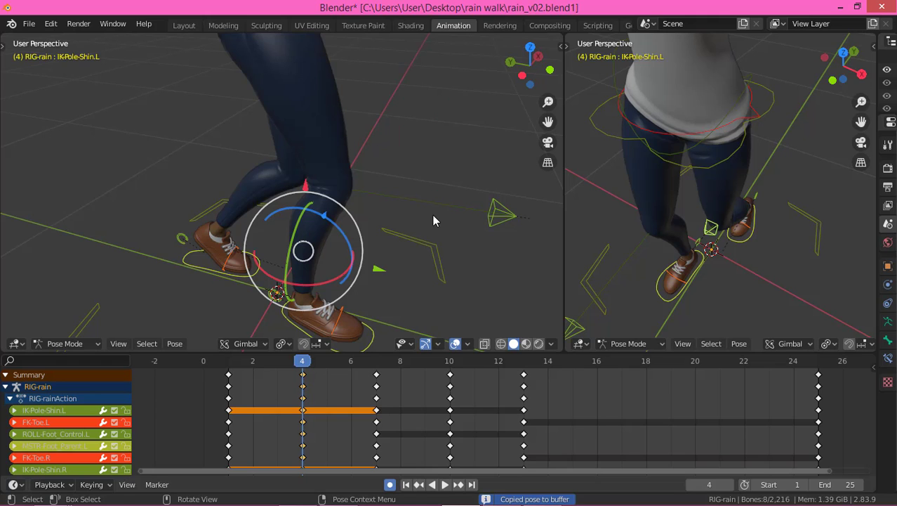
pyautogui.click(598, 360)
pyautogui.rightClick(471, 204)
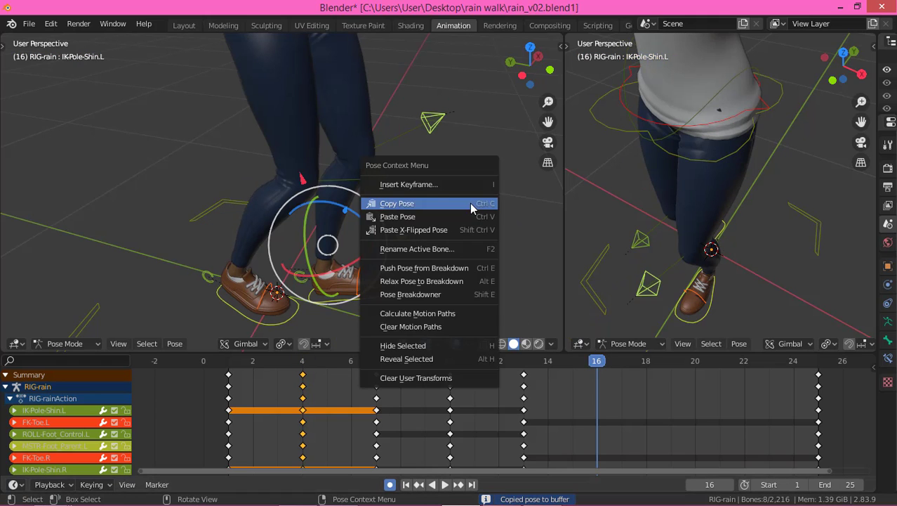
pyautogui.click(414, 230)
# Copy the selected leg controls' pose from frame 7 and paste it X-flipped at frame 19.
pyautogui.click(375, 362)
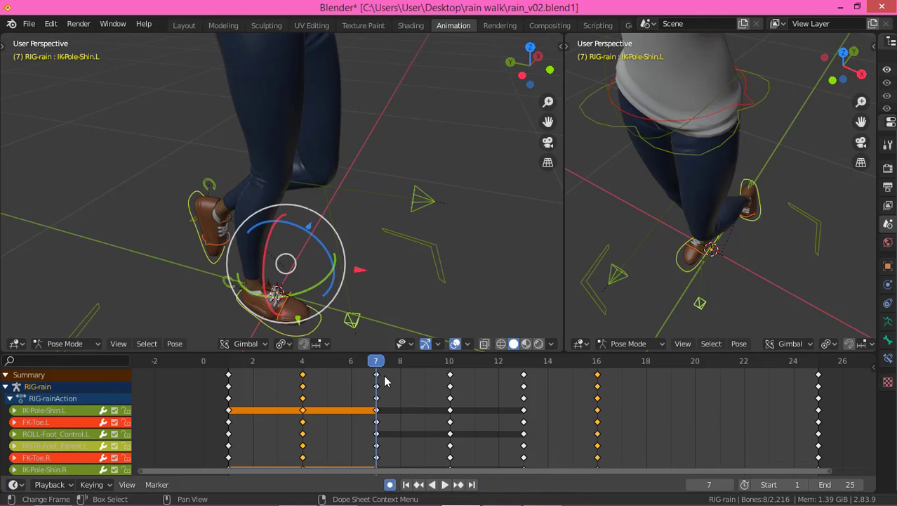
pyautogui.click(376, 375)
pyautogui.rightClick(389, 276)
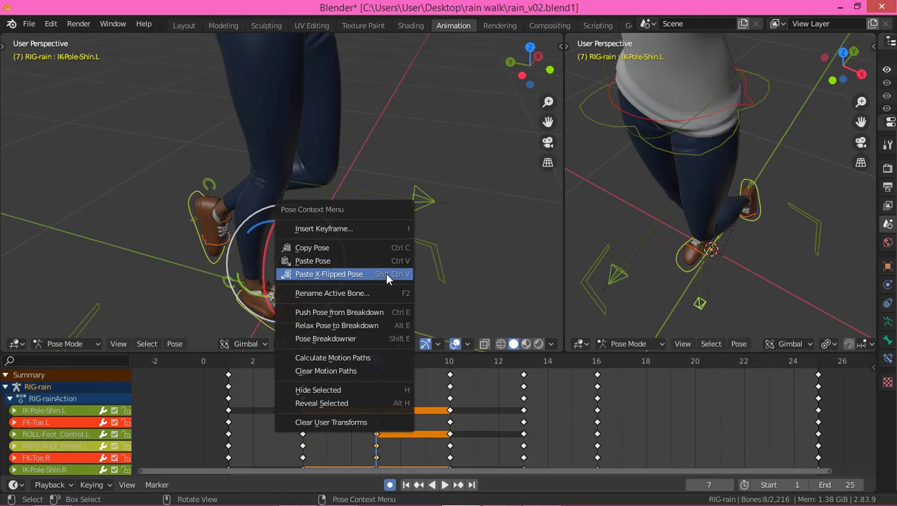
pyautogui.click(350, 249)
pyautogui.click(669, 363)
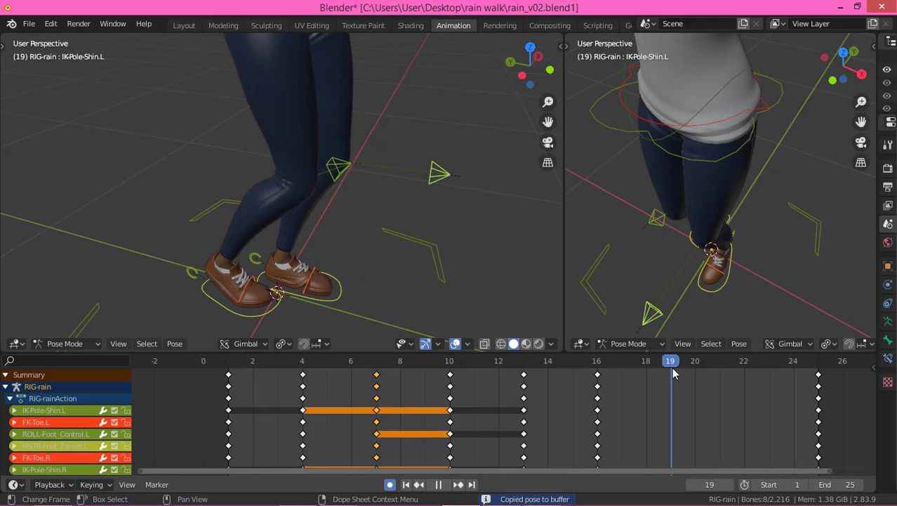
pyautogui.rightClick(506, 240)
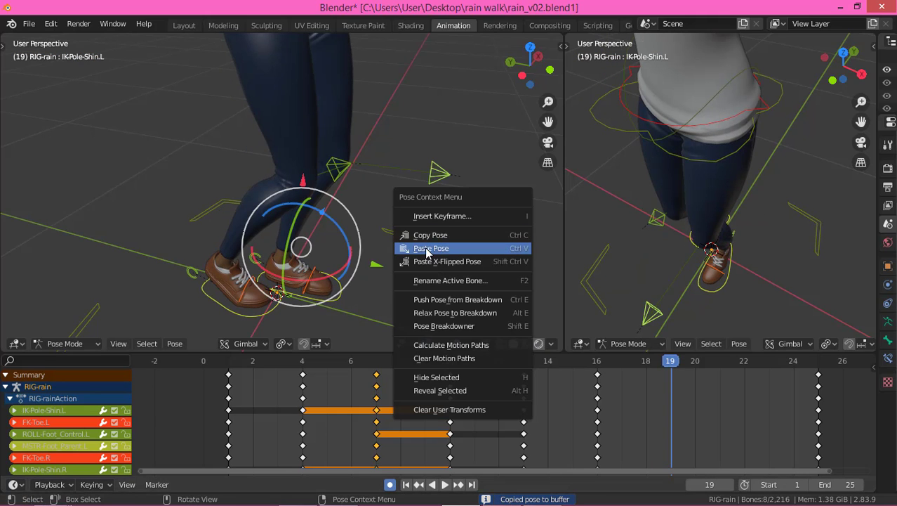
pyautogui.click(440, 261)
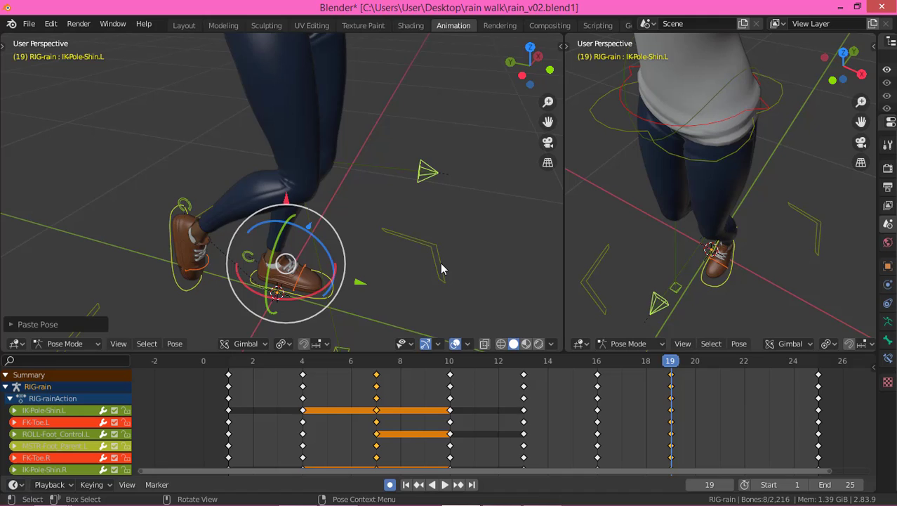
# Copy the leg controls' pose from frame 10 and paste it X-flipped at frame 22.
pyautogui.click(450, 364)
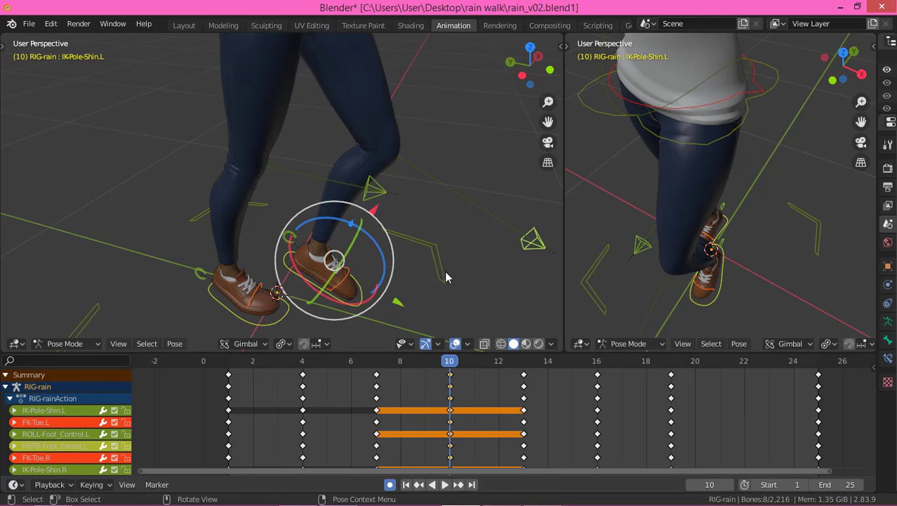
pyautogui.rightClick(440, 251)
pyautogui.click(391, 225)
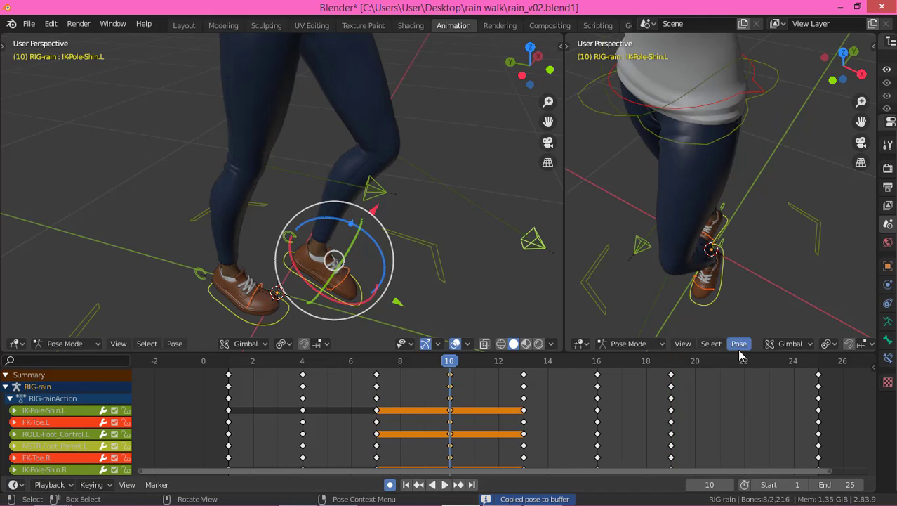
pyautogui.click(748, 367)
pyautogui.rightClick(414, 205)
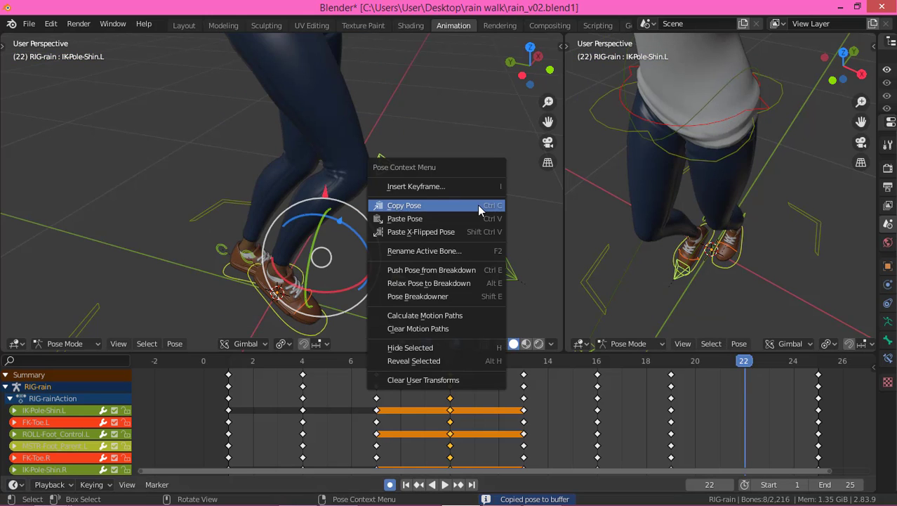
pyautogui.click(426, 233)
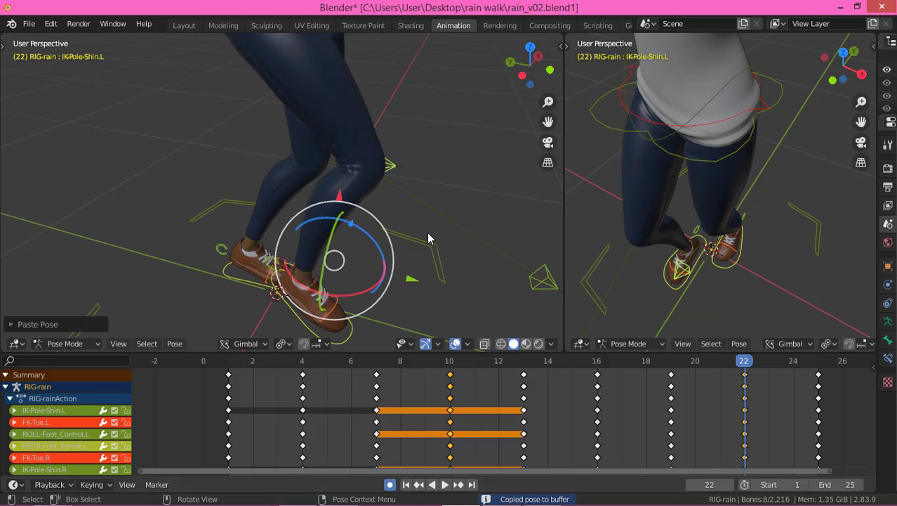
# Play back and scrub the walk cycle to check the leg motion.
pyautogui.press('space')
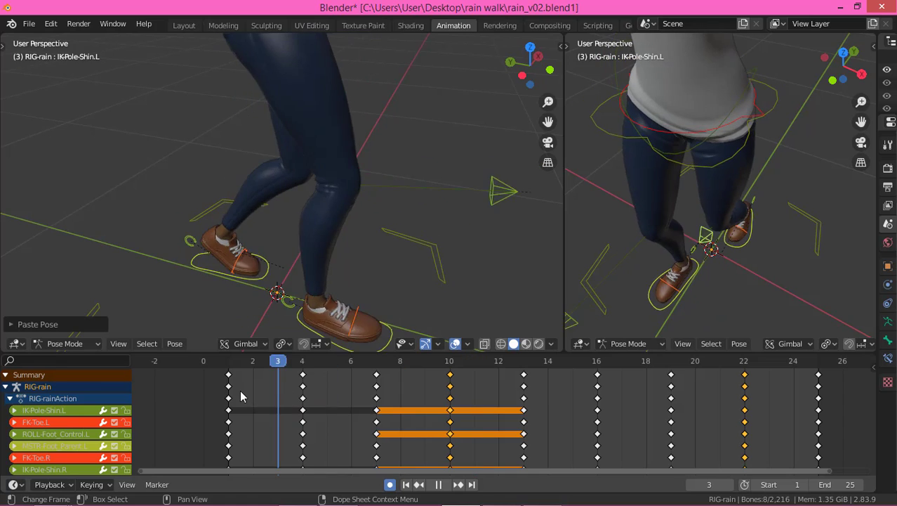
pyautogui.moveTo(319, 408); pyautogui.dragTo(259, 423)
pyautogui.scroll(-2, 287, 228)
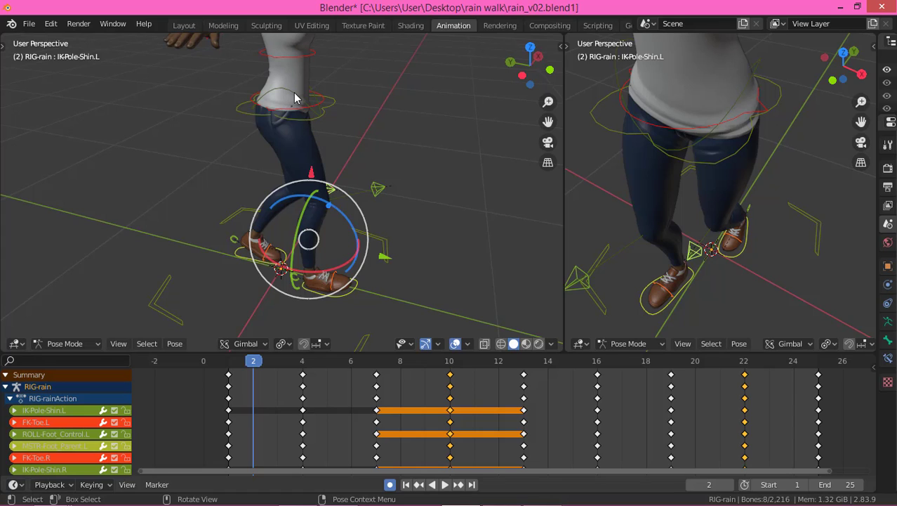
# Select the MSTR-Hips control and switch the keyframe editor to the Graph Editor.
pyautogui.click(307, 133)
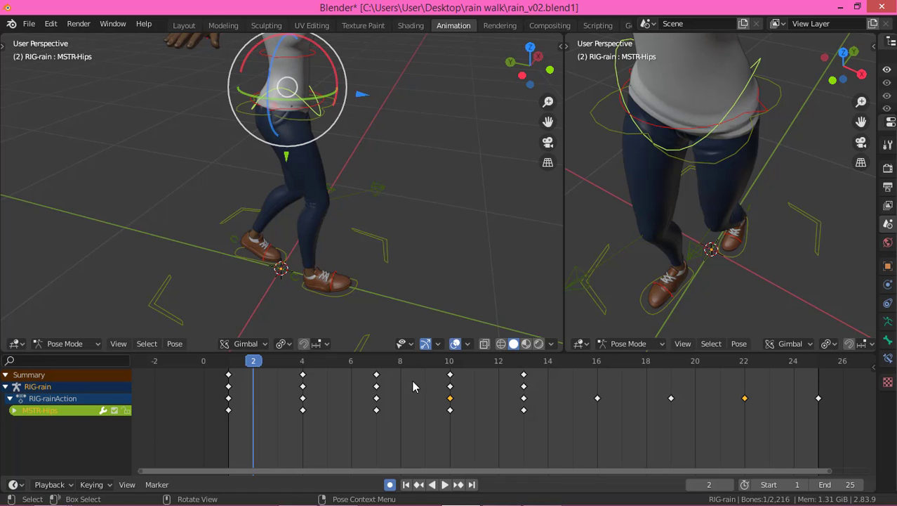
pyautogui.moveTo(376, 111); pyautogui.dragTo(304, 204, button='middle')
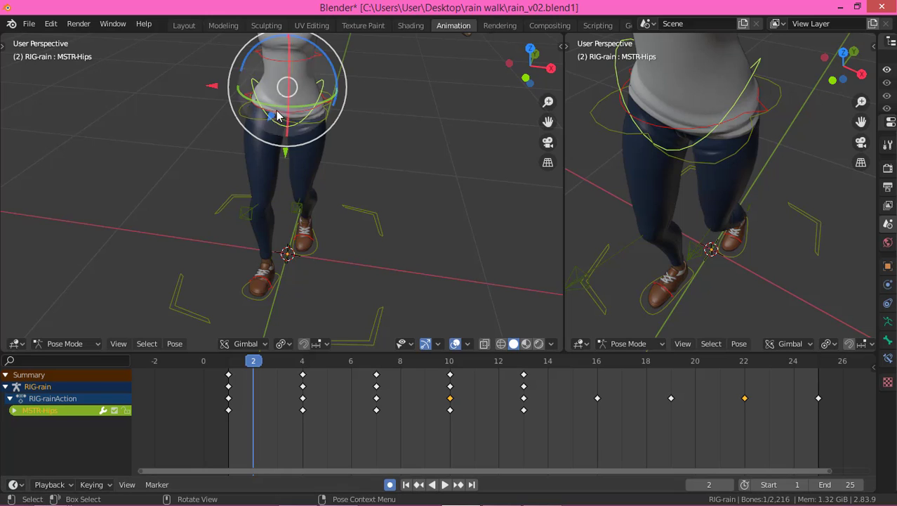
pyautogui.moveTo(192, 111); pyautogui.dragTo(238, 114, button='middle')
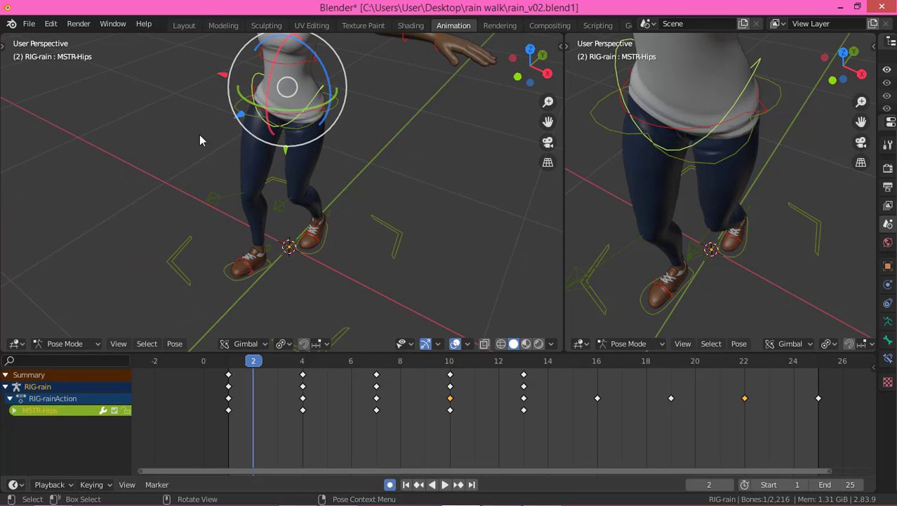
pyautogui.moveTo(202, 140); pyautogui.dragTo(264, 125, button='middle')
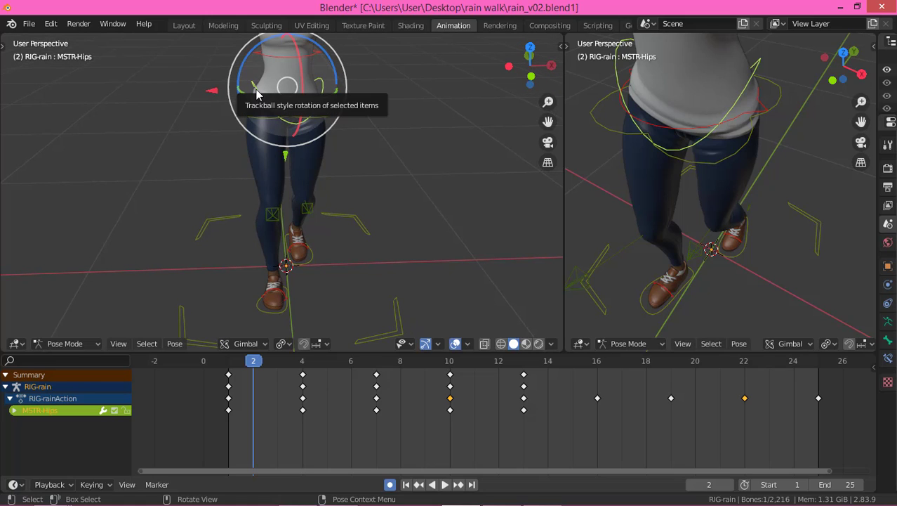
pyautogui.moveTo(150, 160); pyautogui.dragTo(211, 181, button='middle')
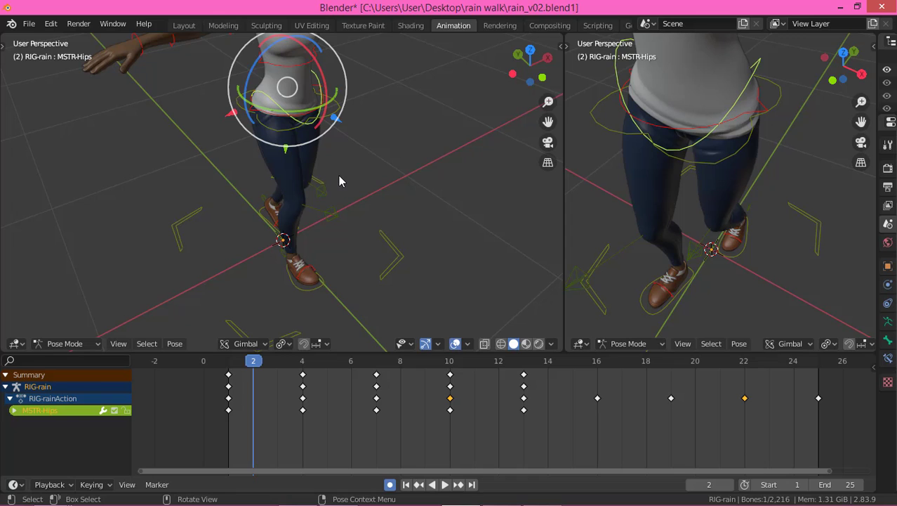
pyautogui.moveTo(176, 125); pyautogui.dragTo(415, 148, button='middle')
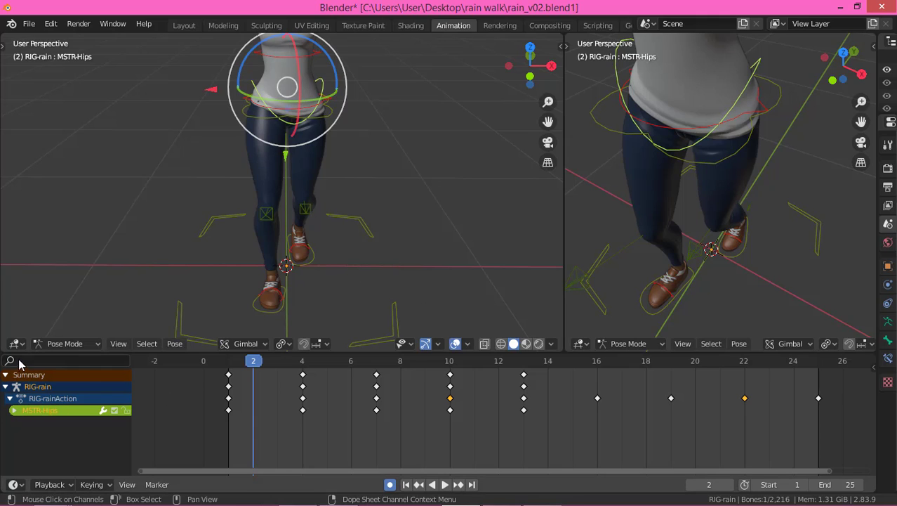
pyautogui.click(13, 484)
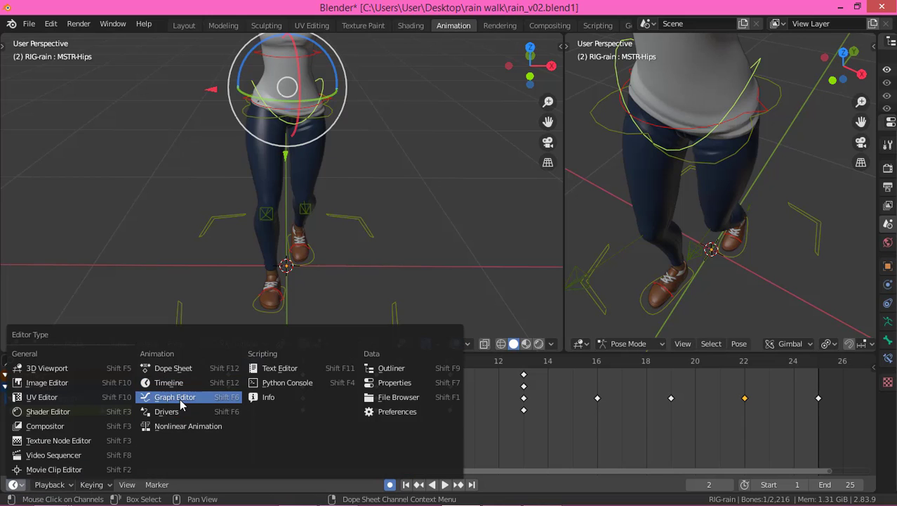
pyautogui.click(175, 397)
# Check the hips' X and Y Location curves, then make the X Euler Rotation curve active and fit it in view.
pyautogui.click(49, 385)
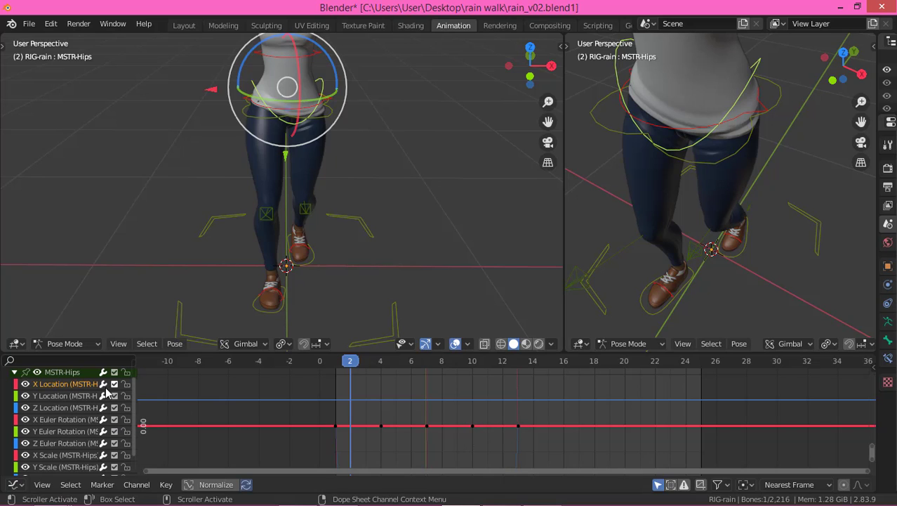
pyautogui.press('Home')
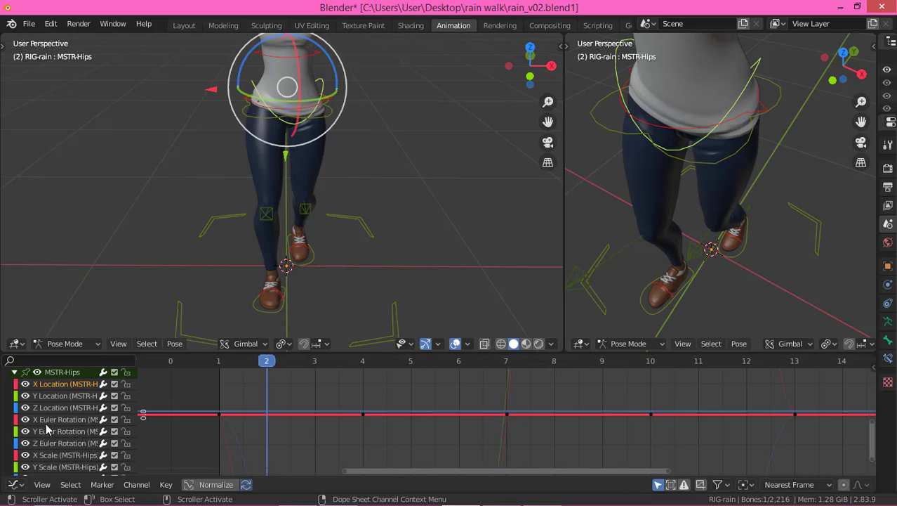
pyautogui.click(64, 396)
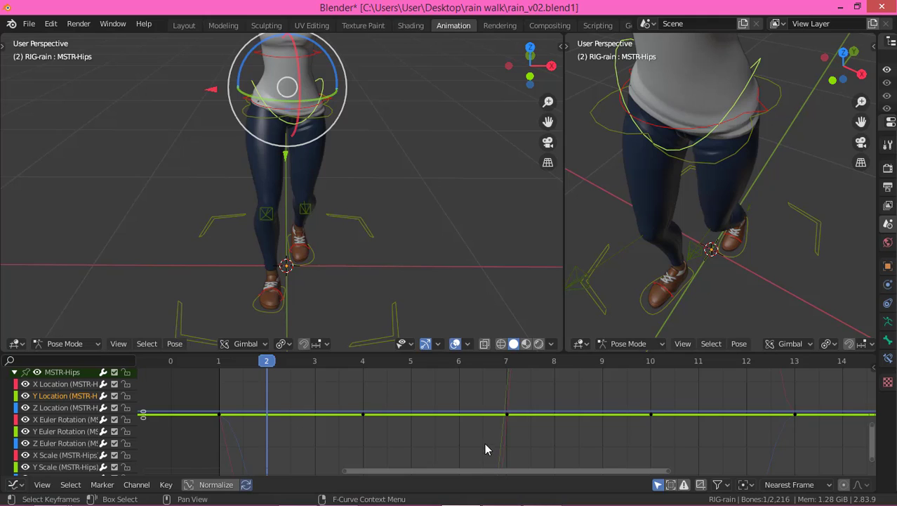
pyautogui.click(63, 420)
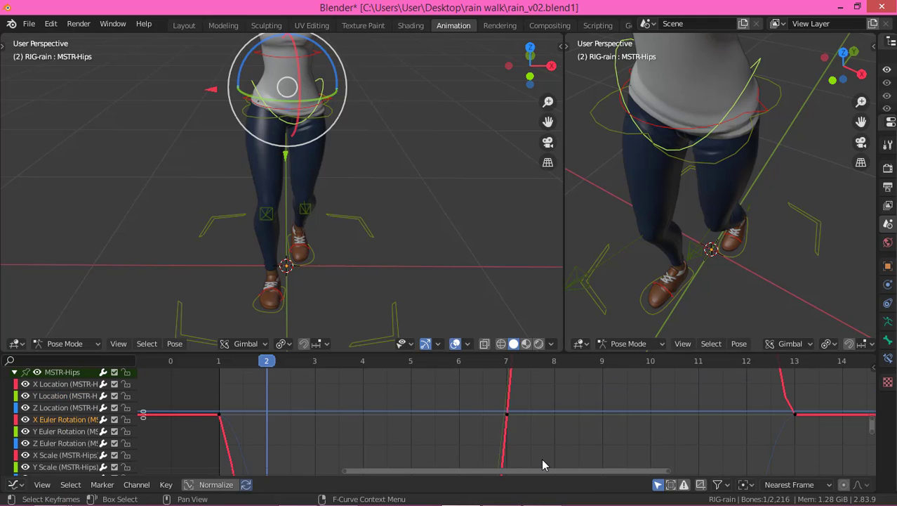
pyautogui.press('Home')
pyautogui.scroll(-3, 388, 413)
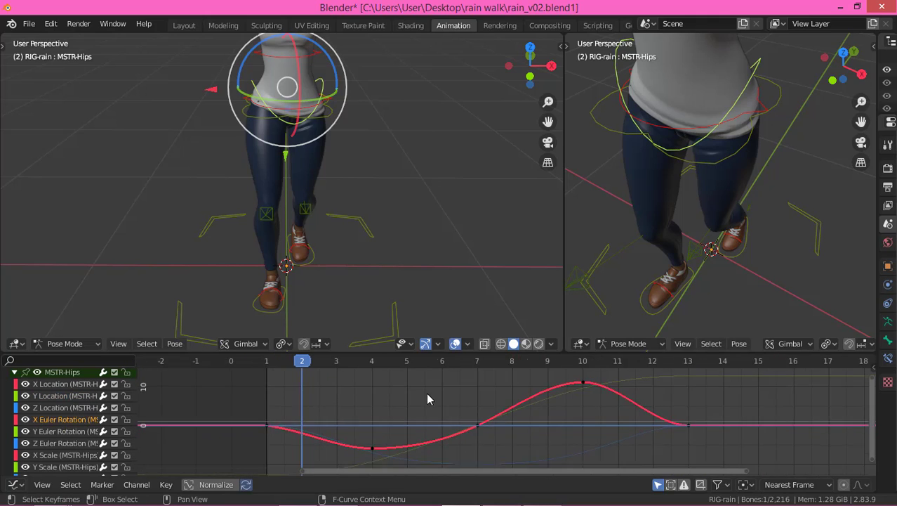
pyautogui.moveTo(346, 372); pyautogui.dragTo(488, 427)
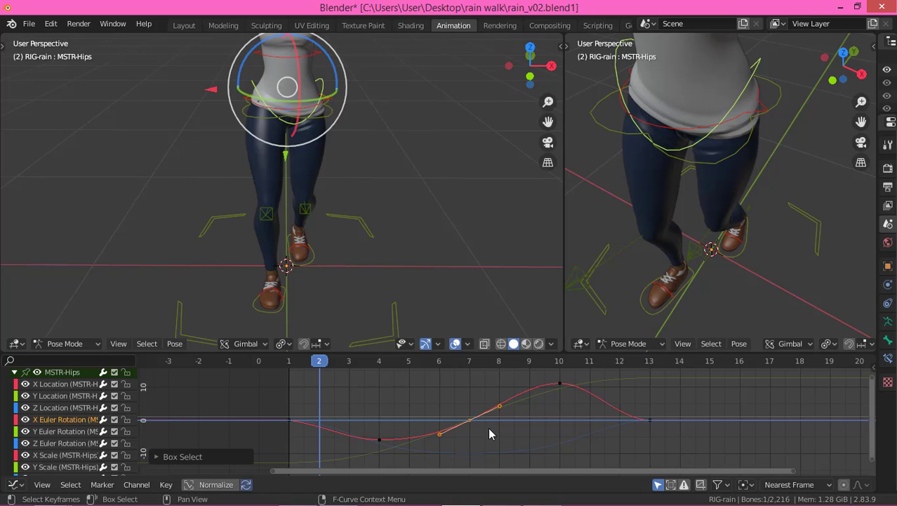
pyautogui.scroll(-3, 455, 427)
pyautogui.click(367, 377)
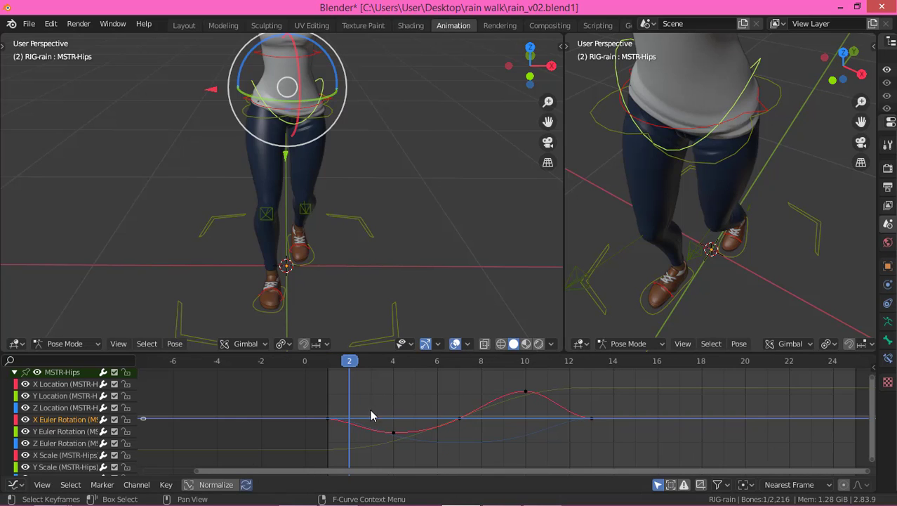
pyautogui.moveTo(368, 370); pyautogui.dragTo(576, 455)
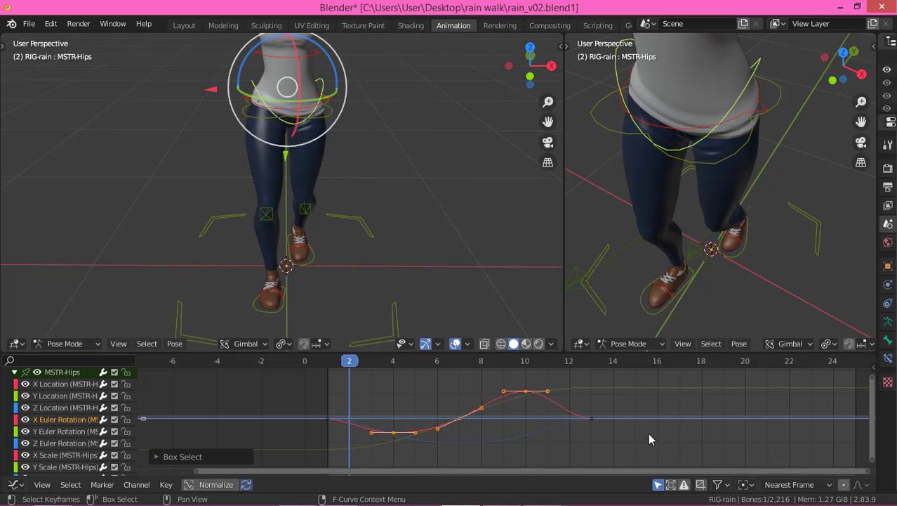
pyautogui.click(745, 437)
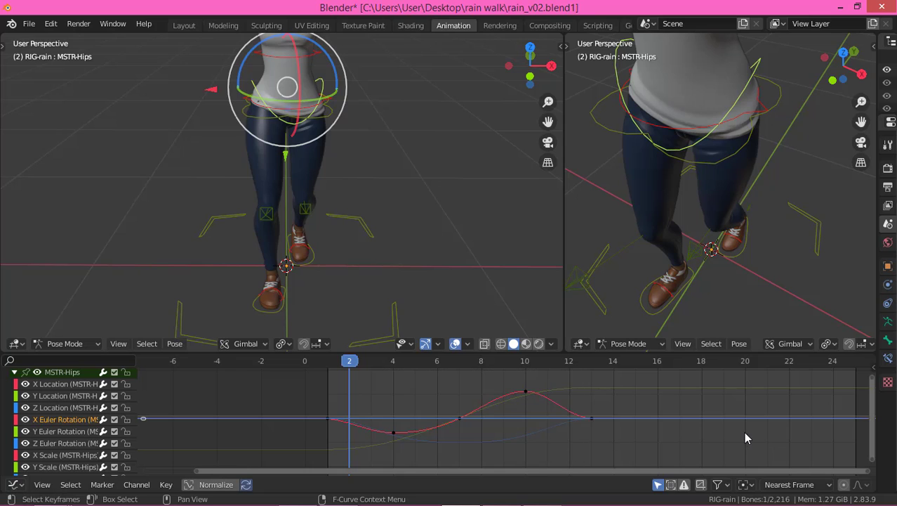
# Copy the frame 1 key of the hips' X Euler Rotation curve to frame 25.
pyautogui.click(305, 364)
pyautogui.moveTo(319, 379); pyautogui.dragTo(515, 455)
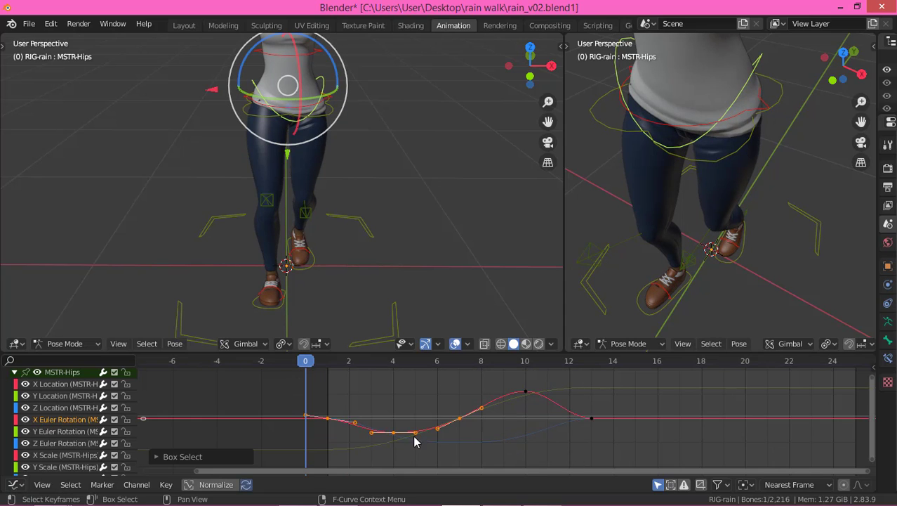
pyautogui.click(326, 418)
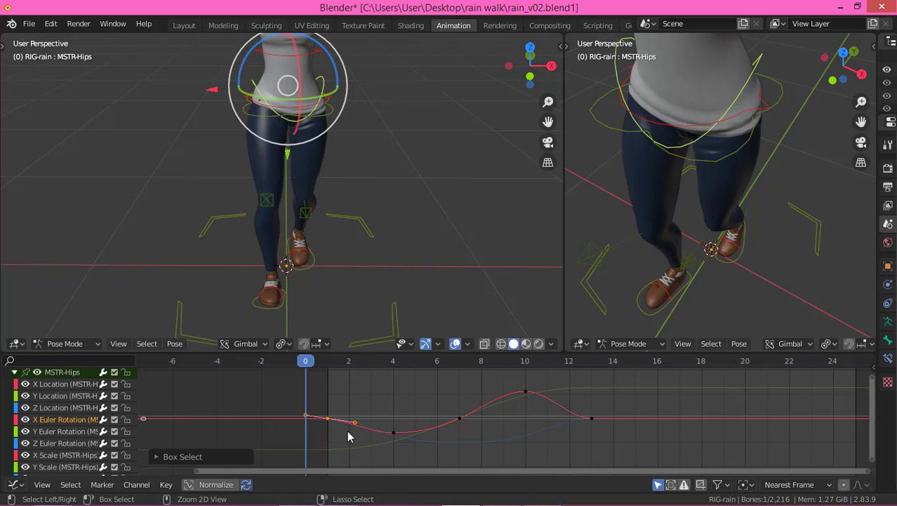
pyautogui.click(855, 363)
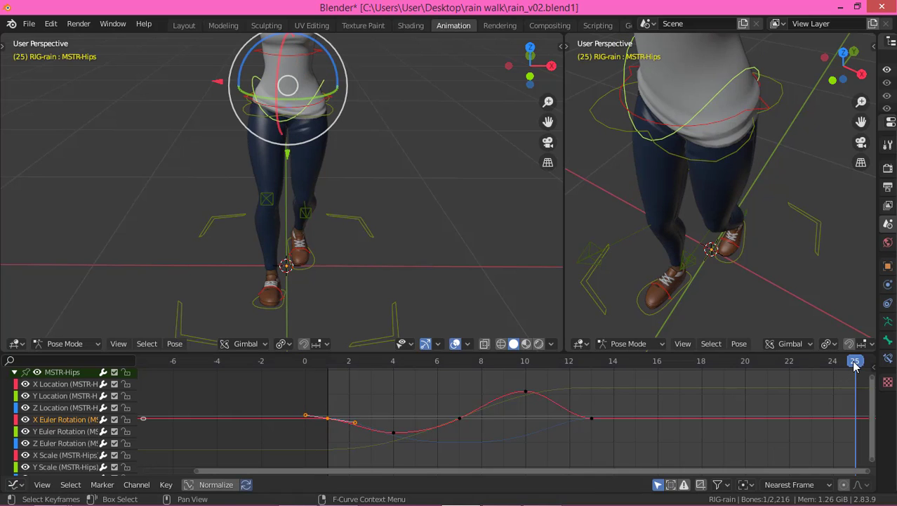
pyautogui.hotkey('ctrl', 'v')
pyautogui.click(747, 379)
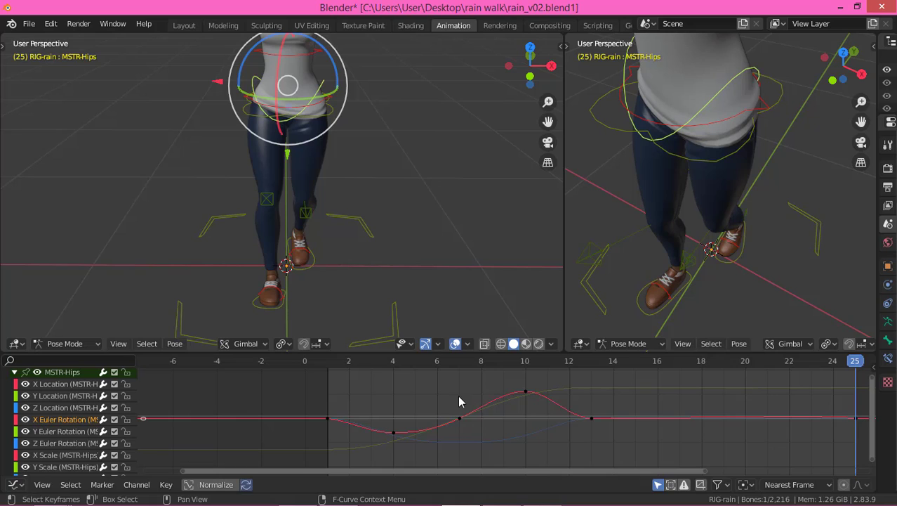
# Copy the X Euler Rotation keys at frames 4, 7 and 10 and paste them starting at frame 16.
pyautogui.moveTo(358, 378); pyautogui.dragTo(554, 448)
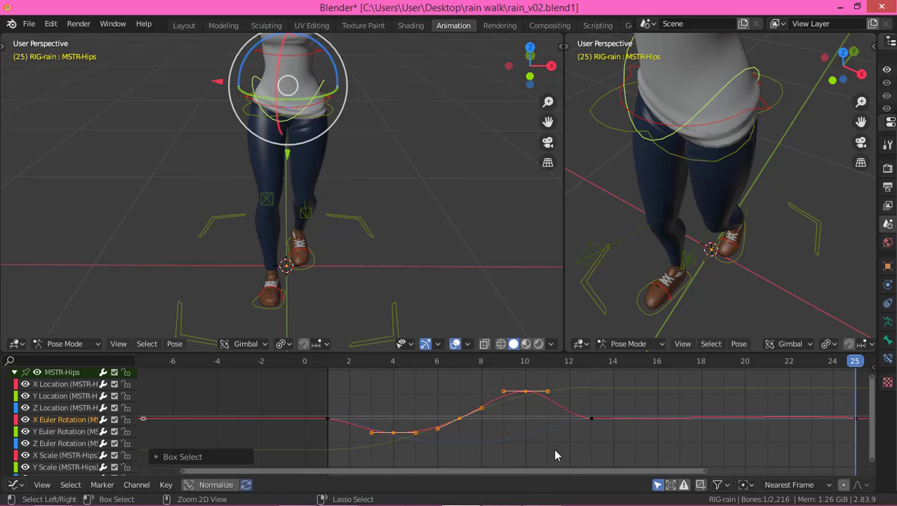
pyautogui.moveTo(615, 362); pyautogui.dragTo(656, 375)
pyautogui.hotkey('ctrl', 'c')
pyautogui.hotkey('ctrl', 'v')
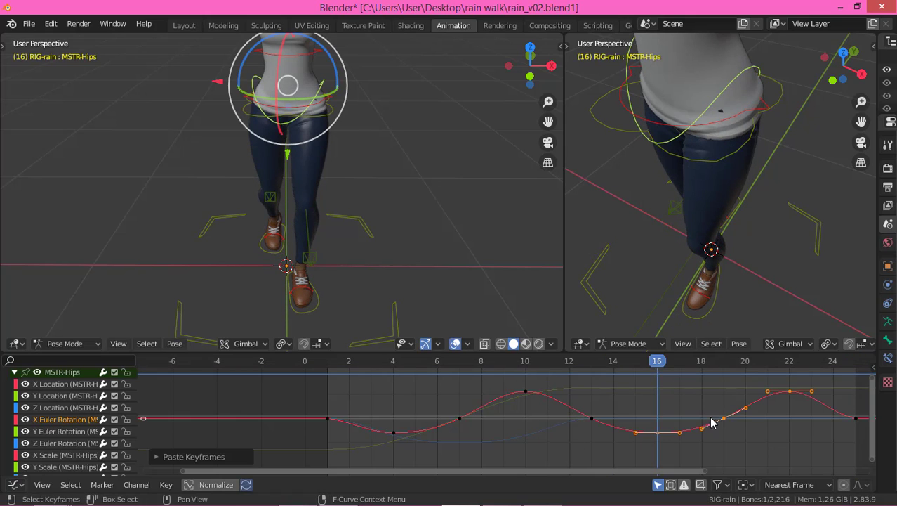
# Make the hips' Y Euler Rotation curve active and copy its frame 1 key to frame 25.
pyautogui.click(60, 431)
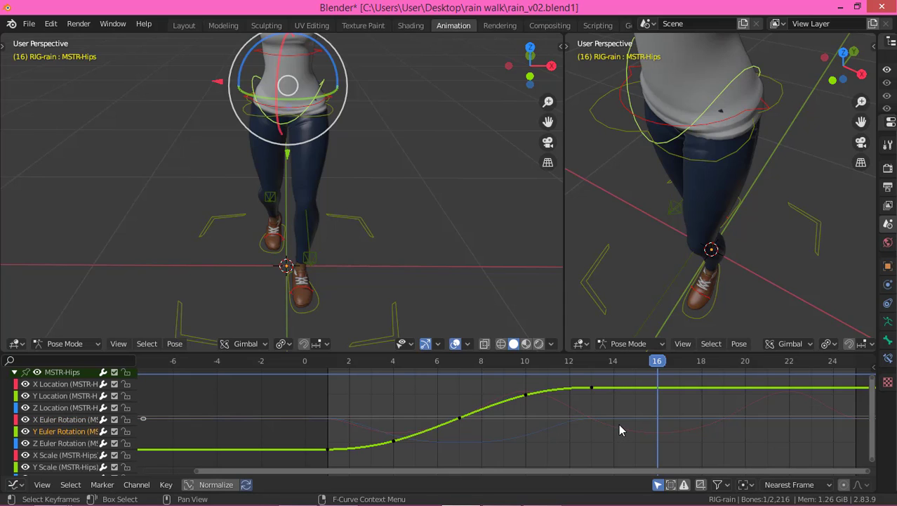
pyautogui.moveTo(302, 429); pyautogui.dragTo(365, 471)
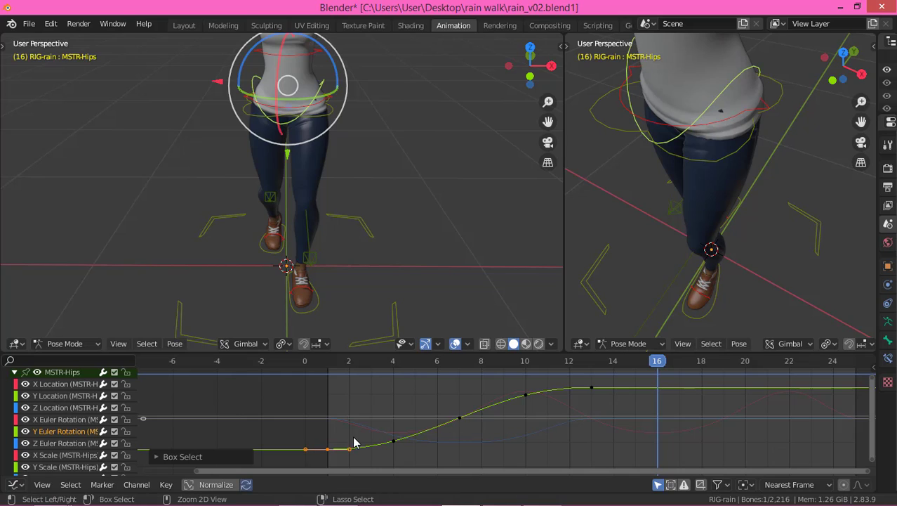
pyautogui.hotkey('ctrl', 'c')
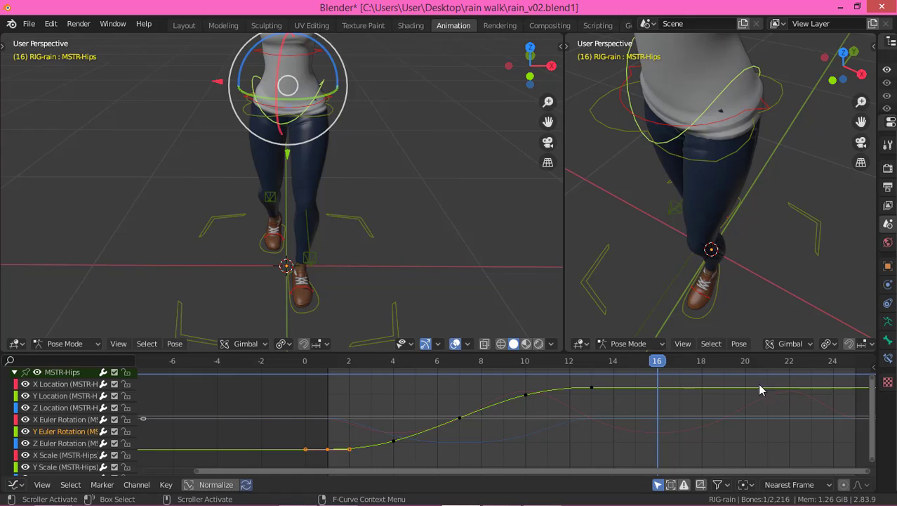
pyautogui.click(855, 364)
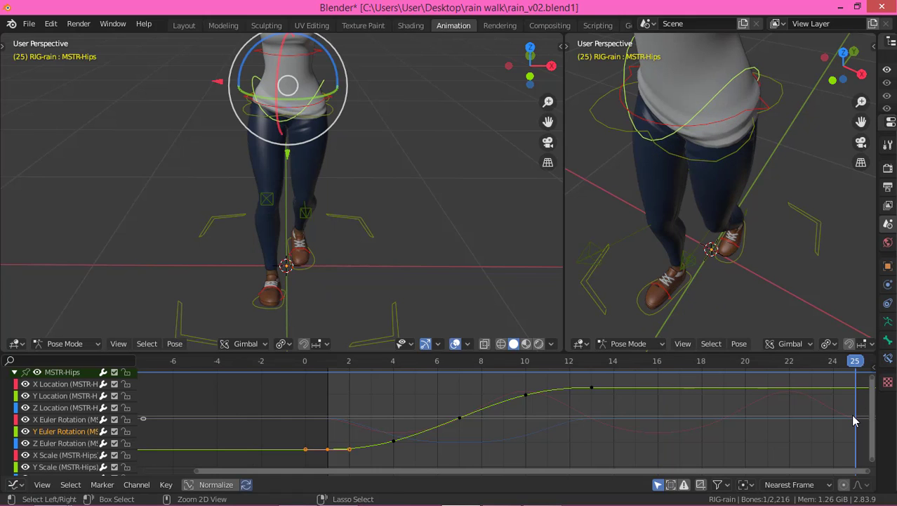
pyautogui.hotkey('ctrl', 'v')
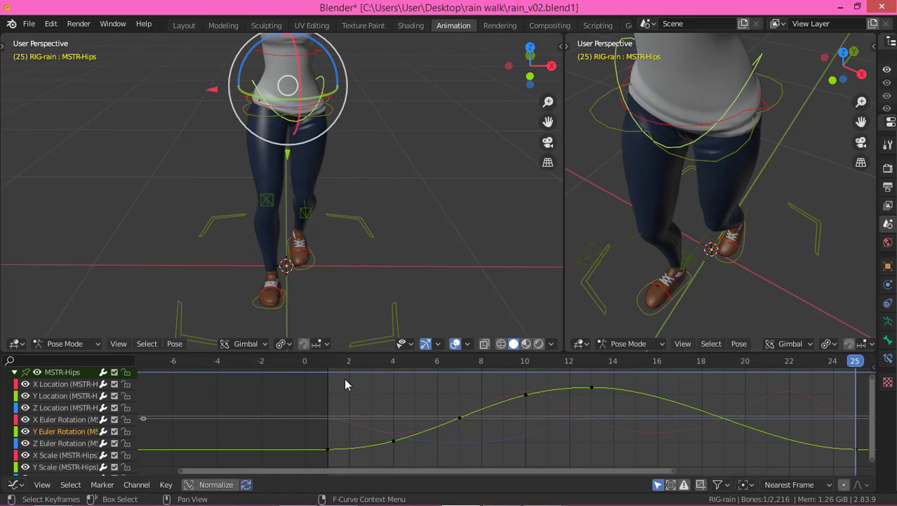
# Copy the hips' Y Euler Rotation key at frame 10 to frame 16.
pyautogui.moveTo(344, 383); pyautogui.dragTo(548, 464)
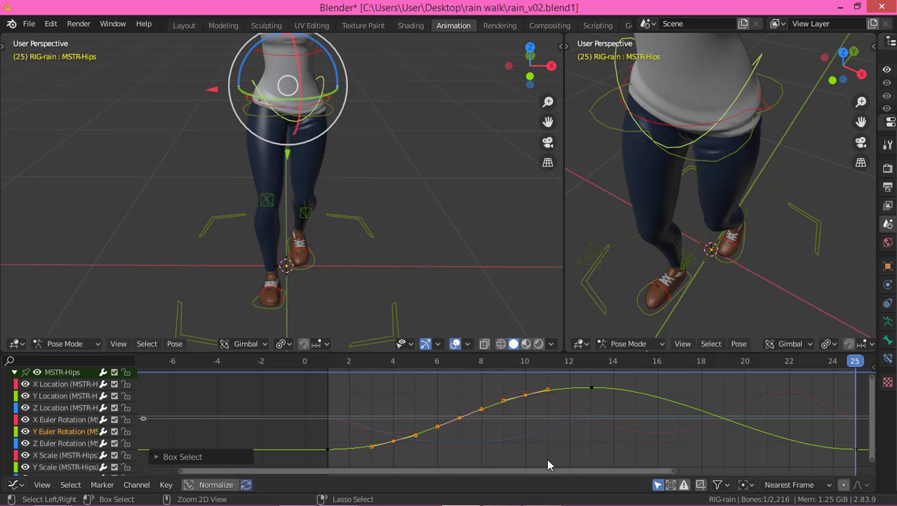
pyautogui.click(514, 438)
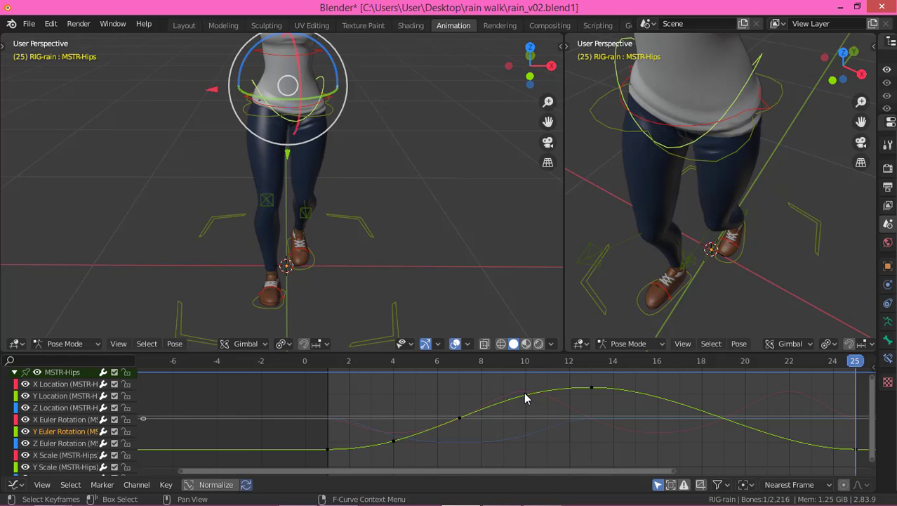
pyautogui.click(527, 397)
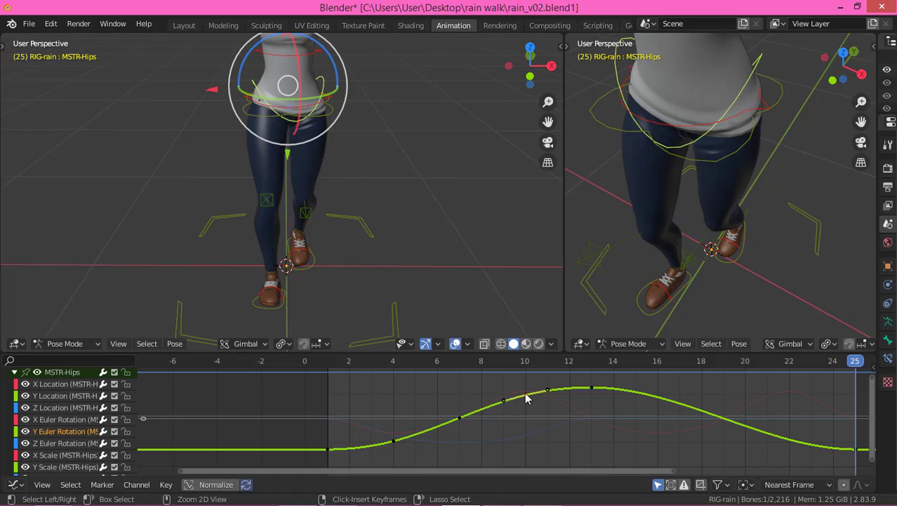
pyautogui.click(659, 361)
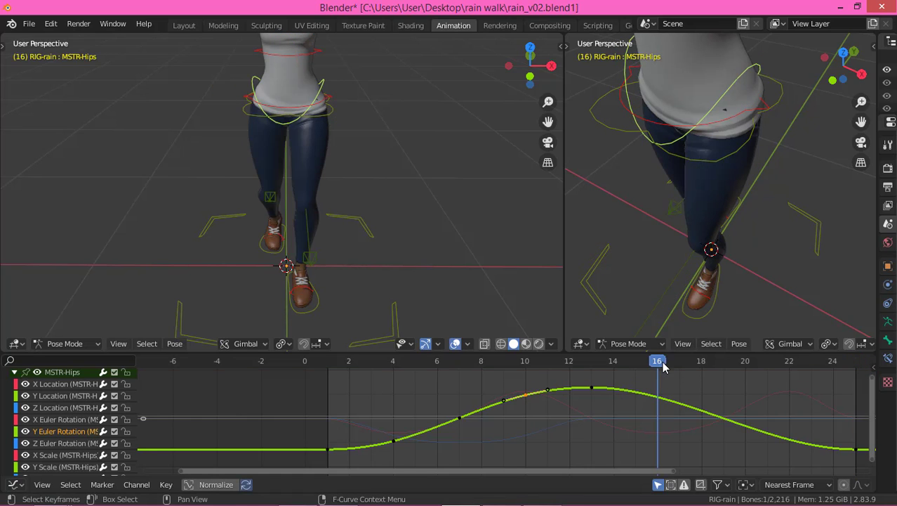
pyautogui.hotkey('ctrl', 'v')
pyautogui.click(586, 416)
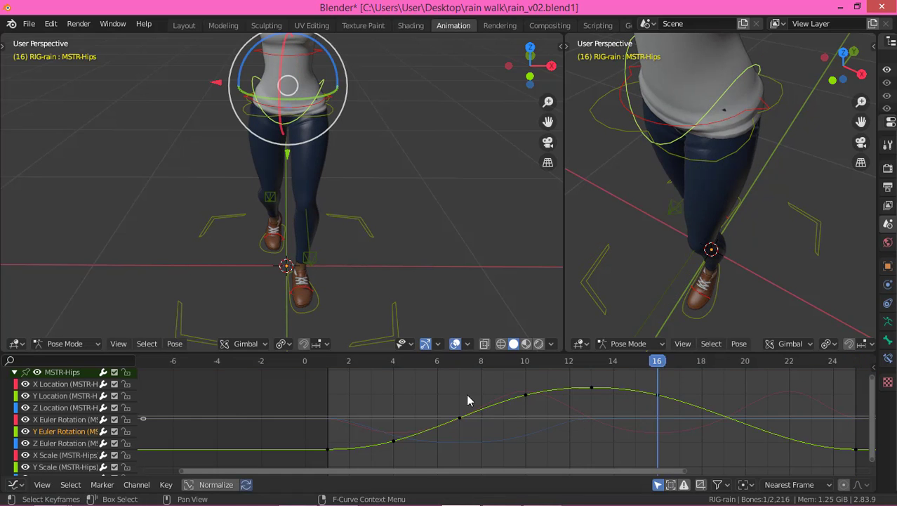
pyautogui.moveTo(483, 430); pyautogui.dragTo(496, 429)
pyautogui.hotkey('ctrl', 'v')
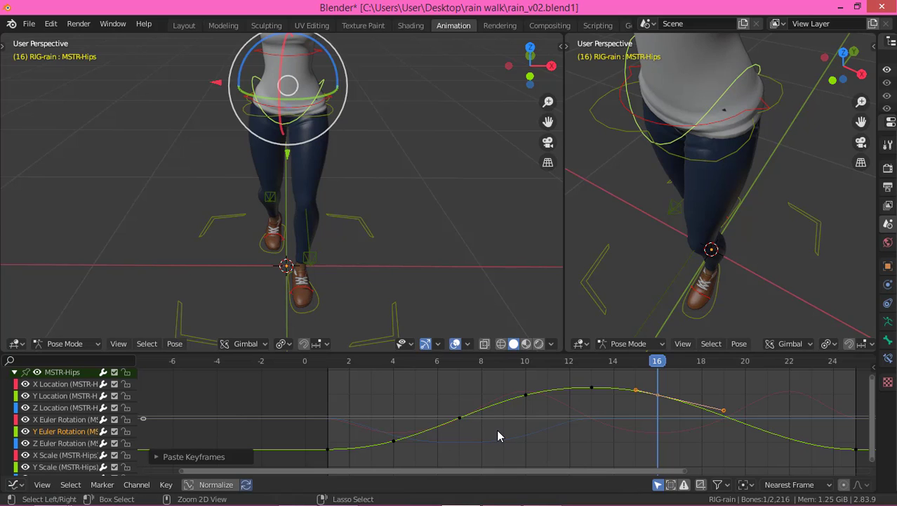
# Copy the hips' Y Euler Rotation key at frame 7 to frame 19.
pyautogui.click(460, 412)
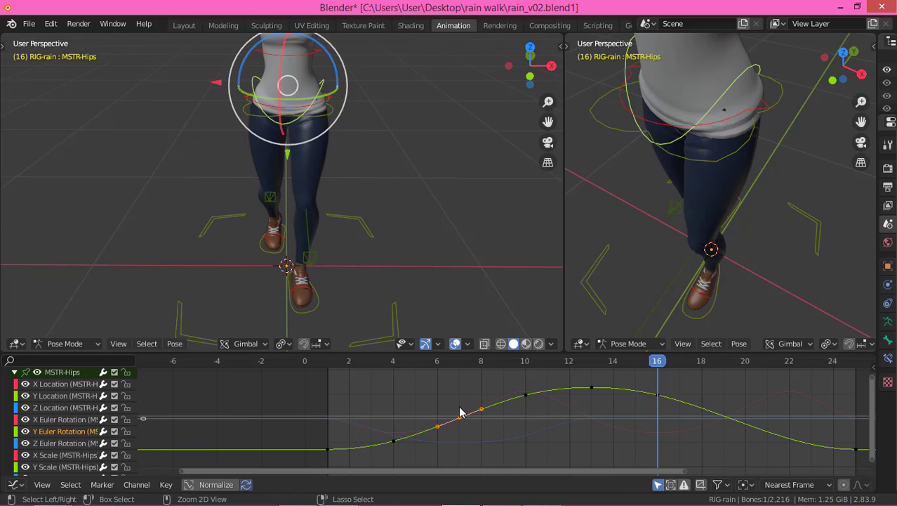
pyautogui.moveTo(443, 389); pyautogui.dragTo(483, 432)
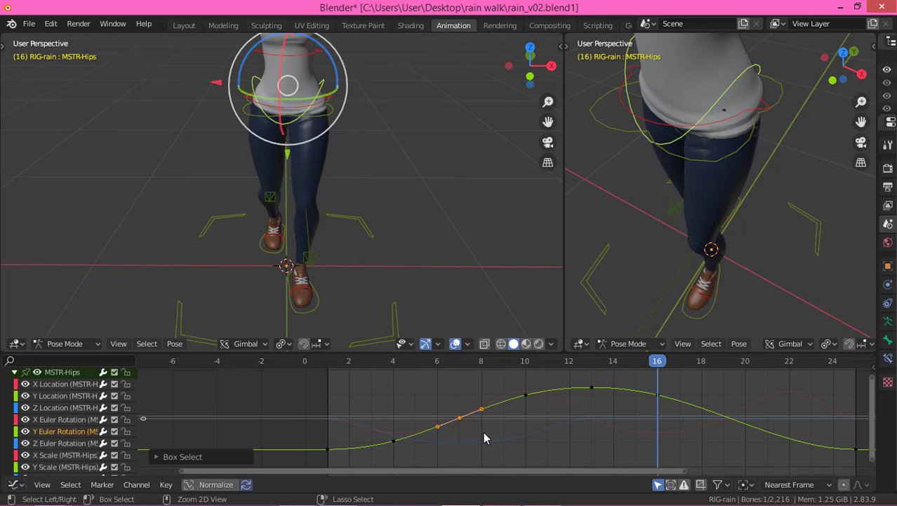
pyautogui.hotkey('ctrl', 'c')
pyautogui.moveTo(708, 364); pyautogui.dragTo(723, 364)
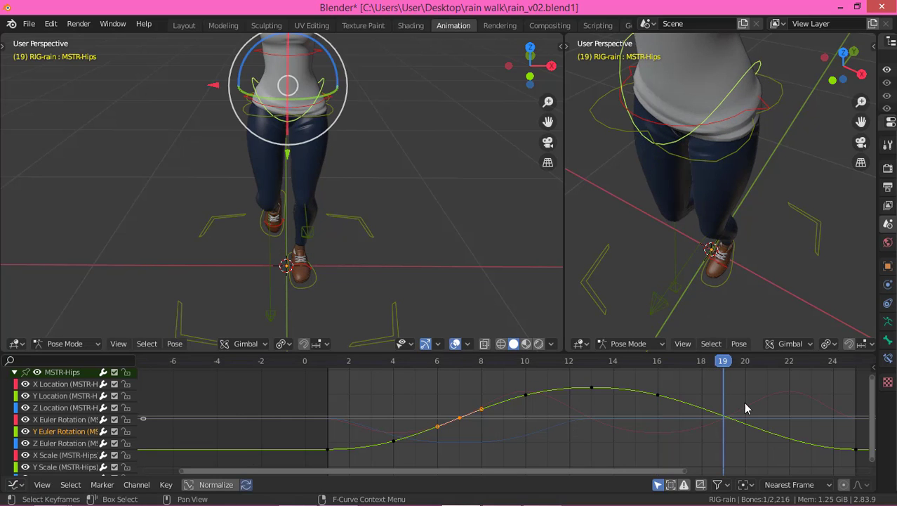
pyautogui.hotkey('ctrl', 'v')
# Copy the hips' Y Euler Rotation key at frame 4 to frame 22.
pyautogui.moveTo(356, 423); pyautogui.dragTo(423, 458)
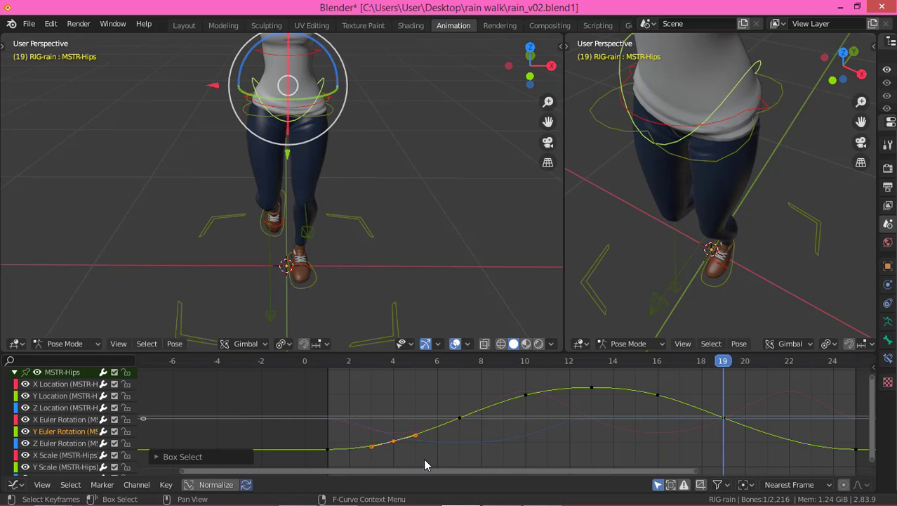
pyautogui.hotkey('ctrl', 'c')
pyautogui.click(787, 365)
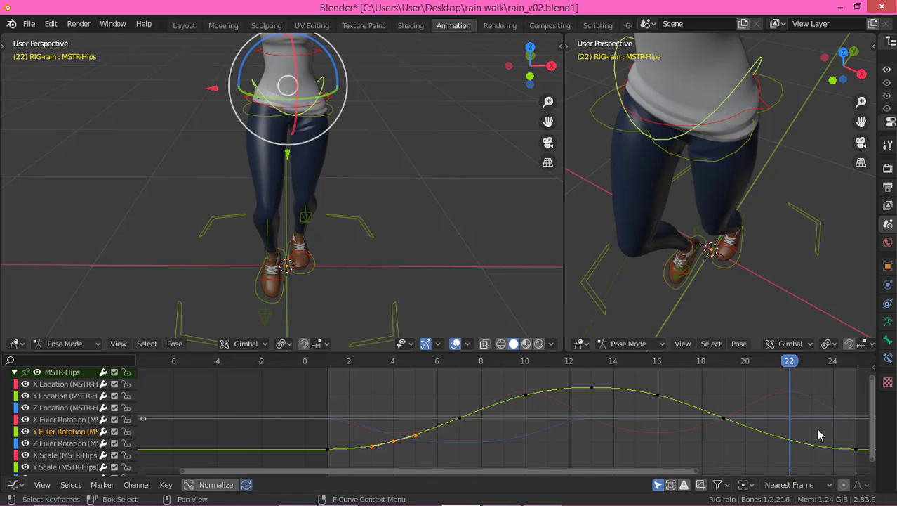
pyautogui.hotkey('ctrl', 'v')
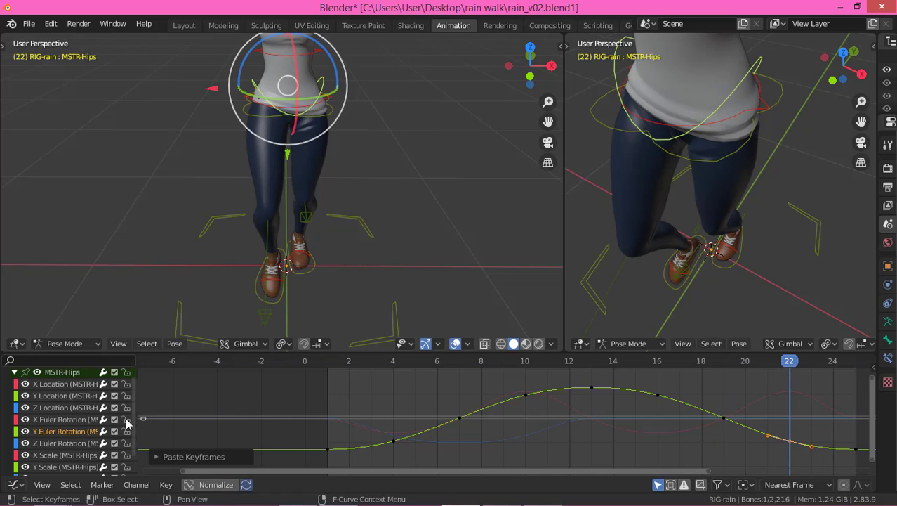
# Make the hips' Z Euler Rotation curve active and copy its frame 1 key to frame 25.
pyautogui.click(77, 443)
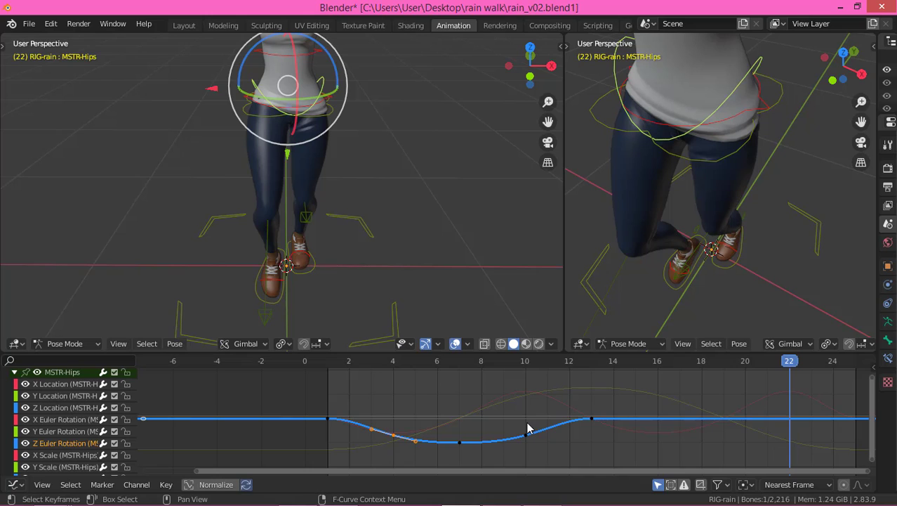
pyautogui.press('Home')
pyautogui.scroll(-9, 507, 425)
pyautogui.scroll(-2, 652, 423)
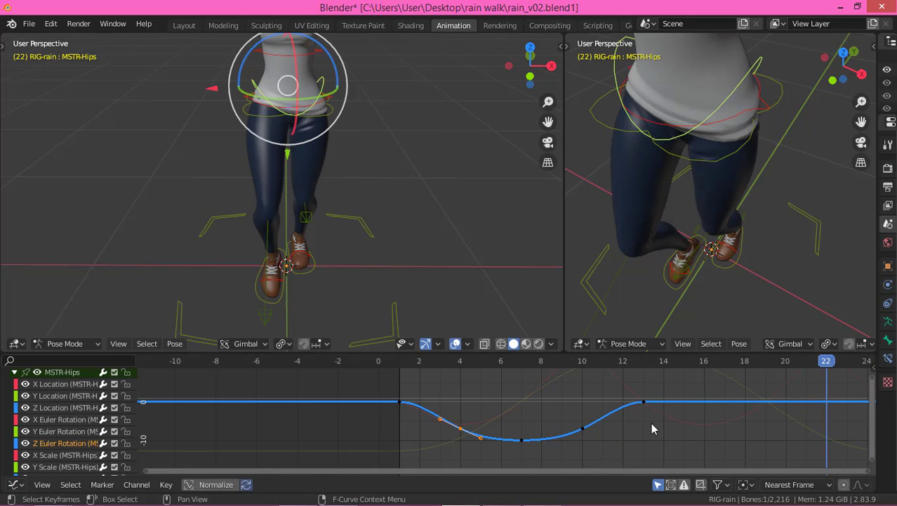
pyautogui.moveTo(652, 428); pyautogui.dragTo(578, 430, button='middle')
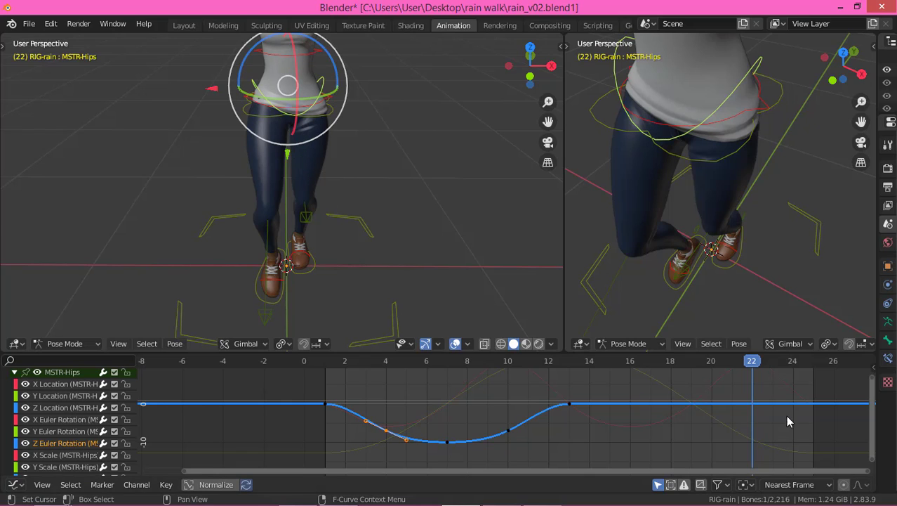
pyautogui.click(357, 380)
pyautogui.moveTo(302, 385); pyautogui.dragTo(339, 419)
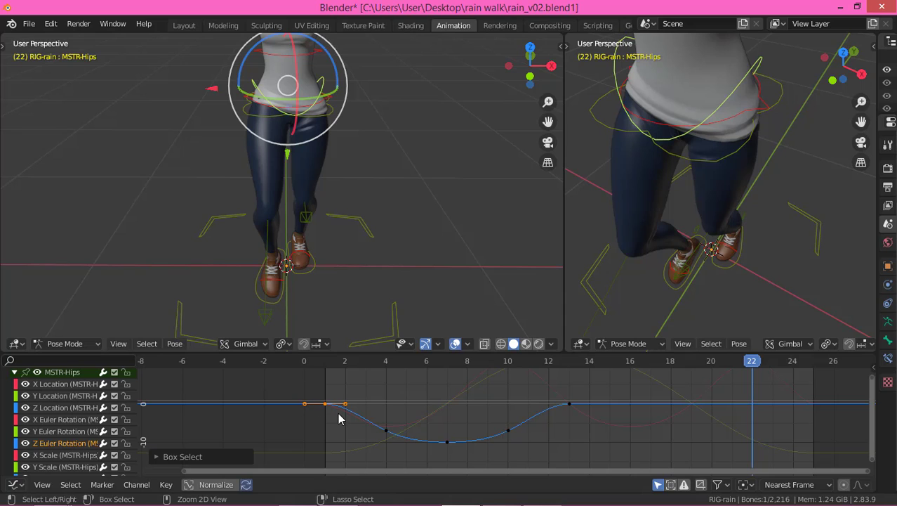
pyautogui.click(818, 363)
pyautogui.hotkey('alt', 'a')
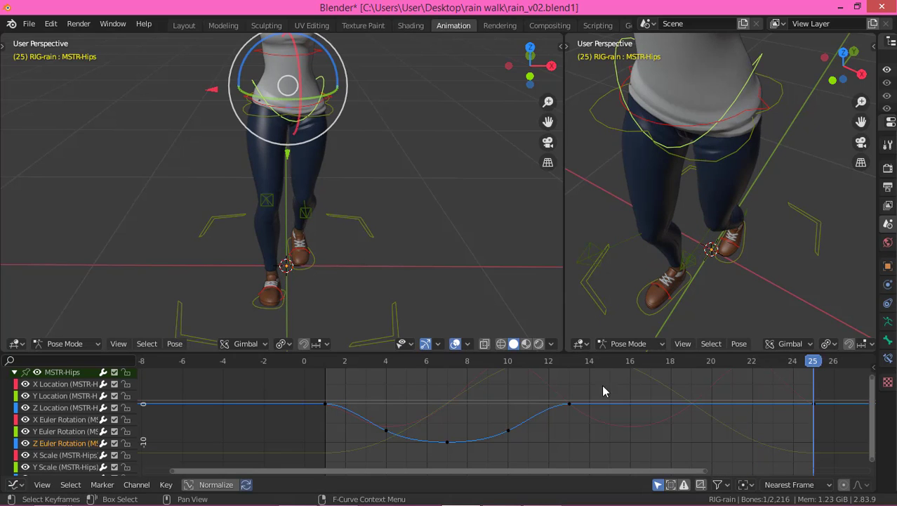
# Copy the Z Euler Rotation keys at frames 4, 7 and 10 to start at frame 16 and mirror the copies by values over value 0.
pyautogui.moveTo(362, 379); pyautogui.dragTo(543, 460)
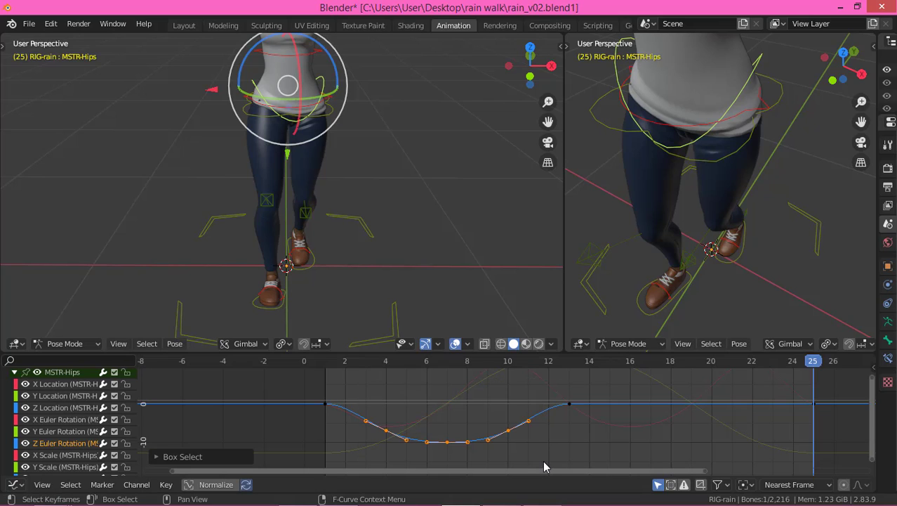
pyautogui.click(629, 364)
pyautogui.hotkey('ctrl', 'v')
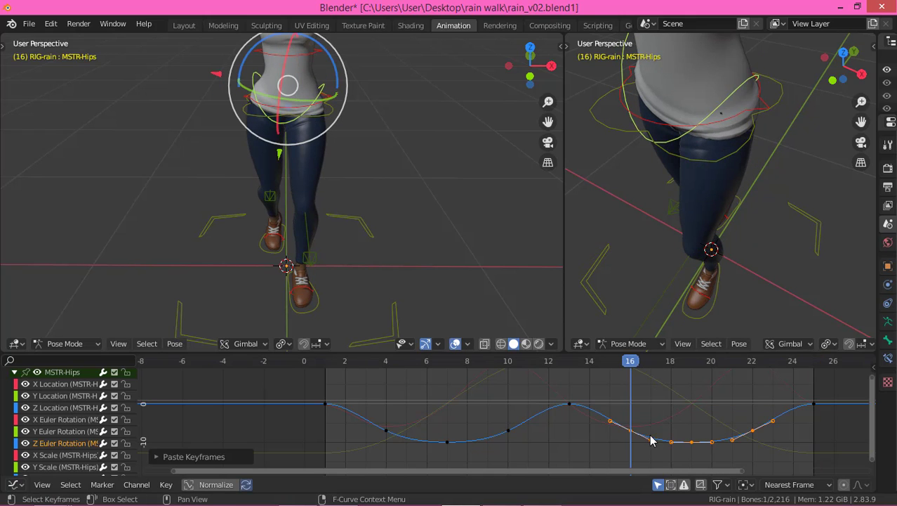
pyautogui.rightClick(651, 426)
pyautogui.moveTo(652, 421)
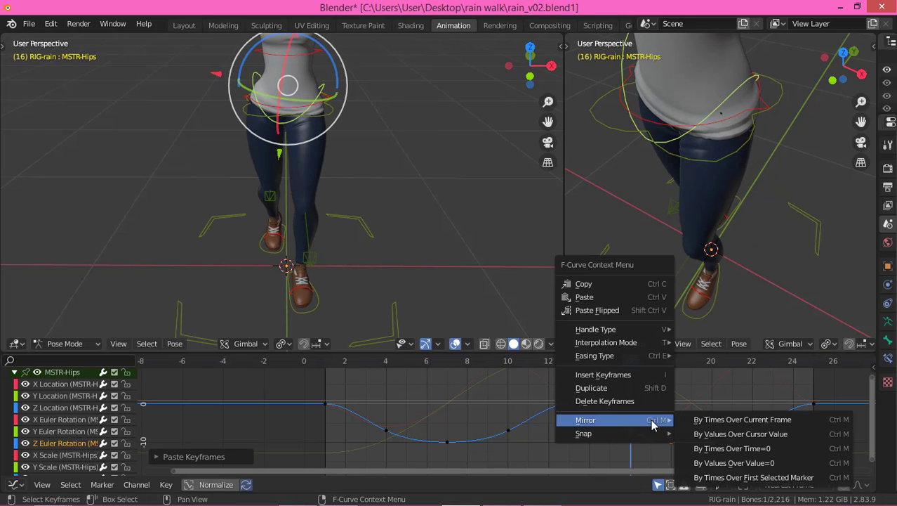
pyautogui.click(744, 468)
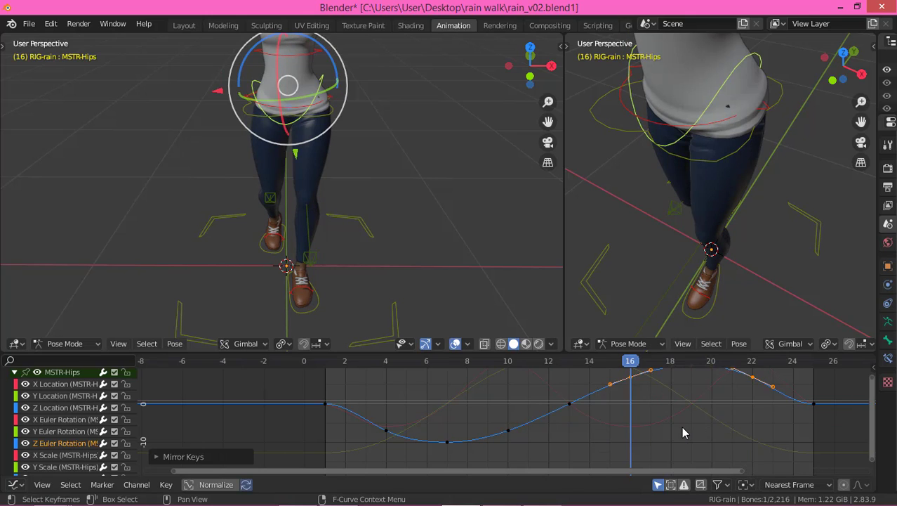
pyautogui.scroll(-2, 681, 426)
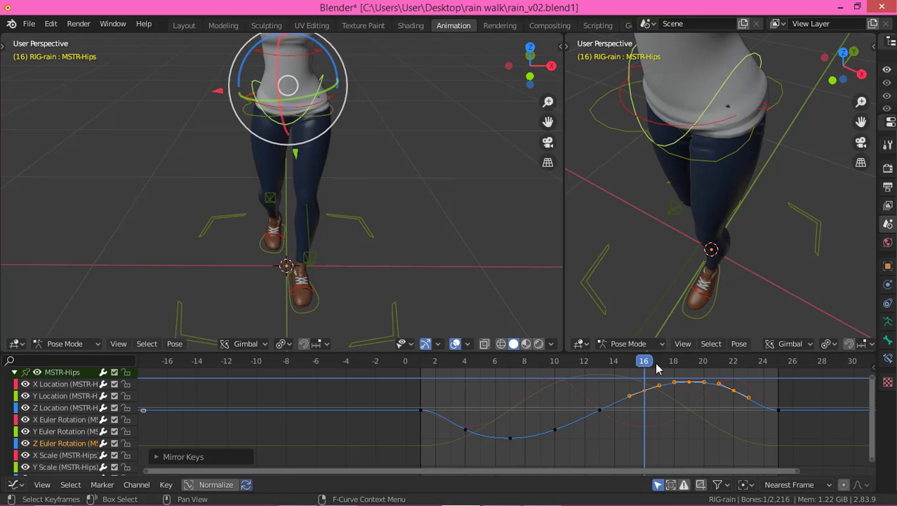
# Scrub to frame 19 and play back the walk cycle to review the hips' rotation.
pyautogui.moveTo(619, 363); pyautogui.dragTo(683, 390)
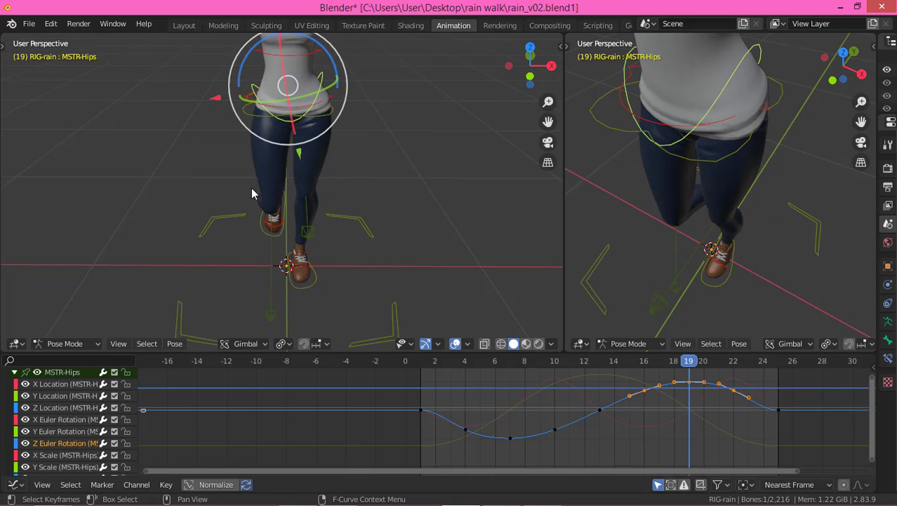
pyautogui.moveTo(248, 210); pyautogui.dragTo(316, 140, button='middle')
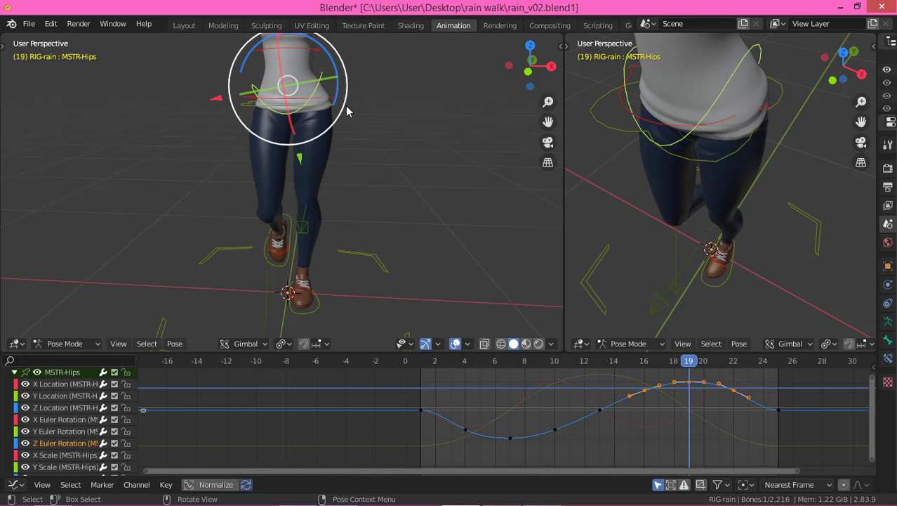
pyautogui.press('space')
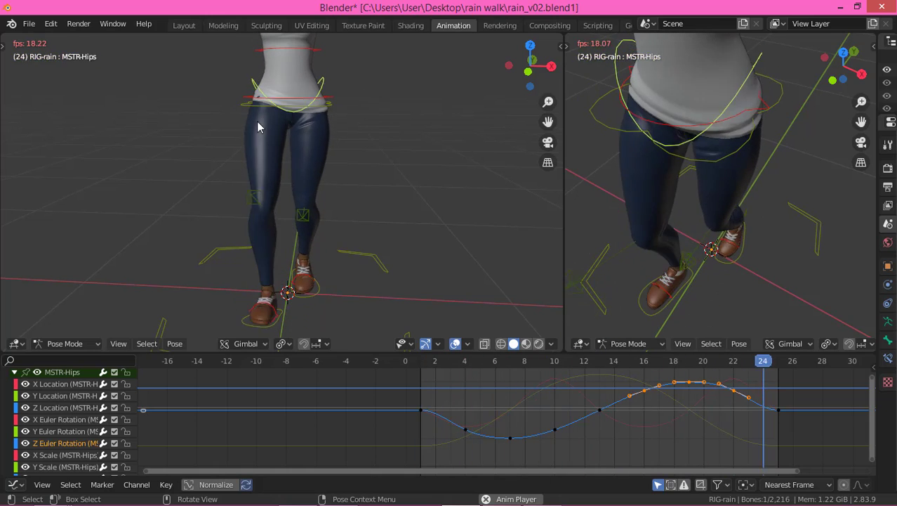
pyautogui.press('space')
# Select the MSTR-Pelvis_Parent control, make its Y Location curve active and fit it in view.
pyautogui.scroll(-1, 64, 429)
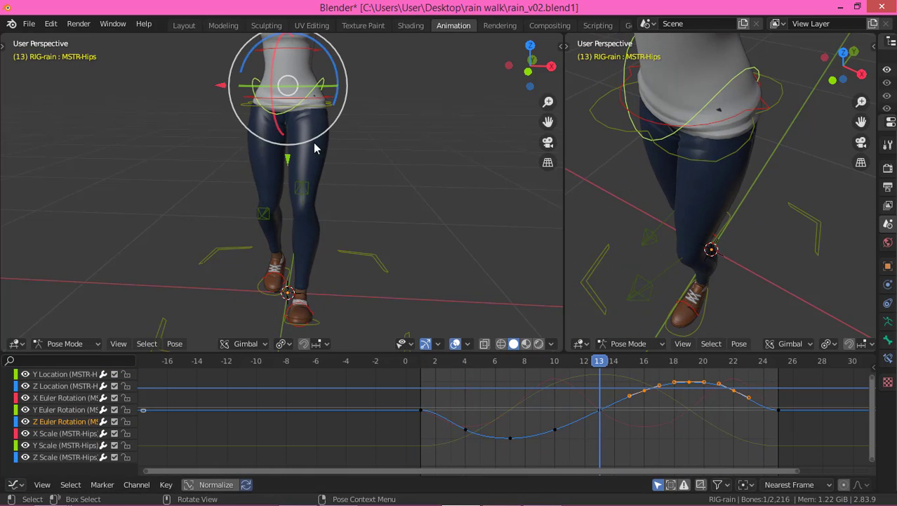
pyautogui.click(601, 127)
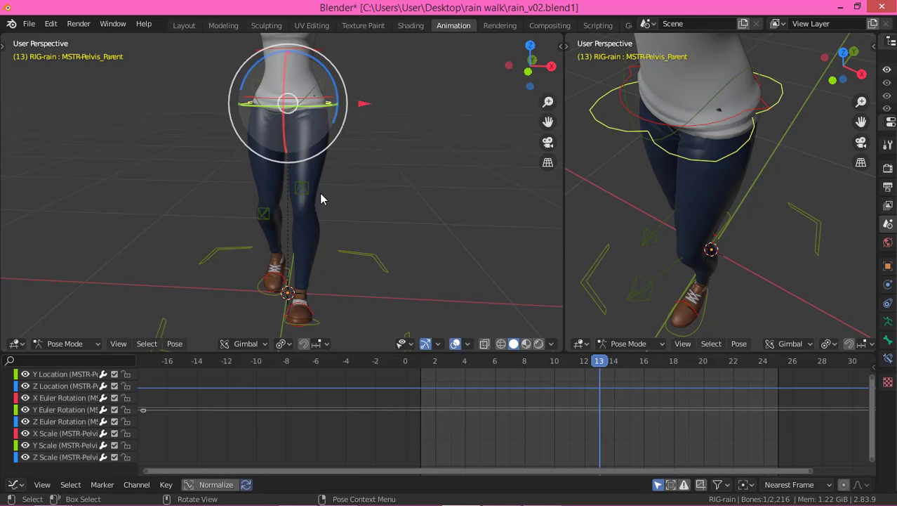
pyautogui.scroll(-4, 321, 197)
pyautogui.keyDown('shift'); pyautogui.moveTo(337, 175); pyautogui.dragTo(401, 205, button='middle'); pyautogui.keyUp('shift')
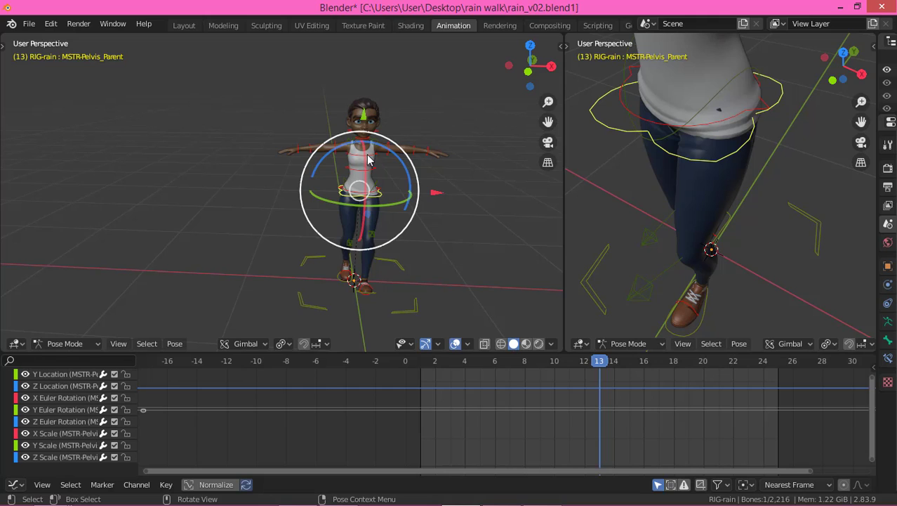
pyautogui.click(61, 376)
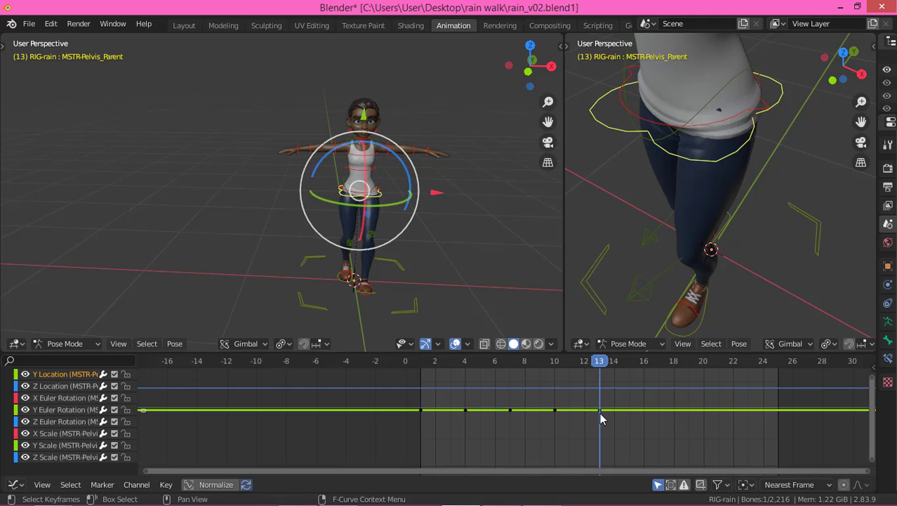
pyautogui.press('Home')
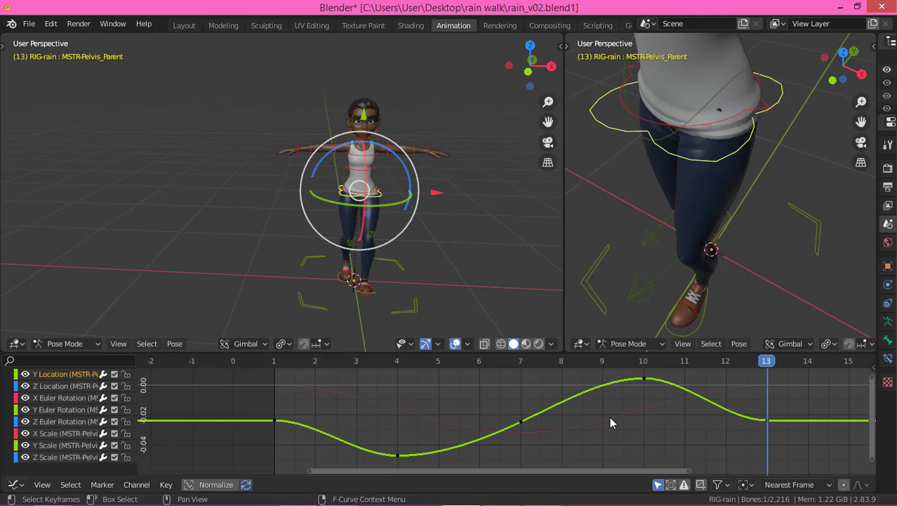
# Copy the pelvis parent's Y Location key at frame 1 to frame 25.
pyautogui.scroll(-1, 700, 431)
pyautogui.moveTo(697, 431); pyautogui.dragTo(489, 427, button='middle')
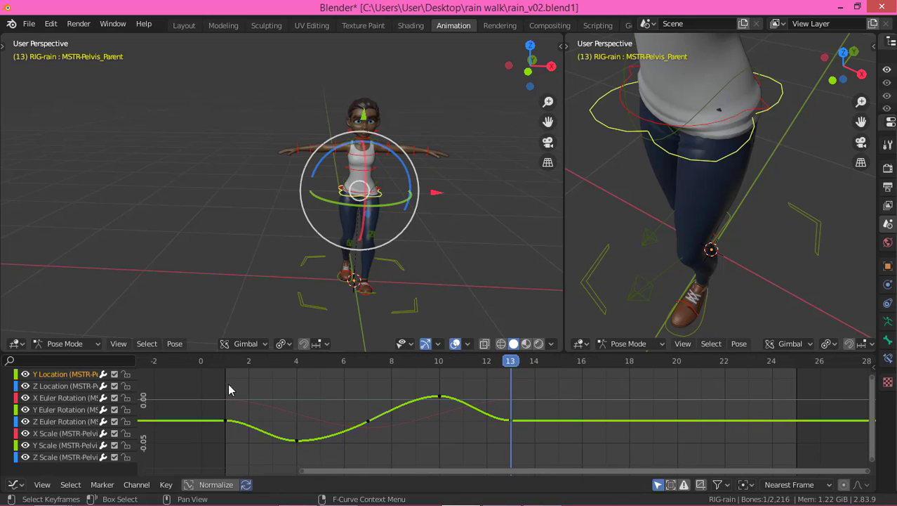
pyautogui.moveTo(211, 406); pyautogui.dragTo(256, 432)
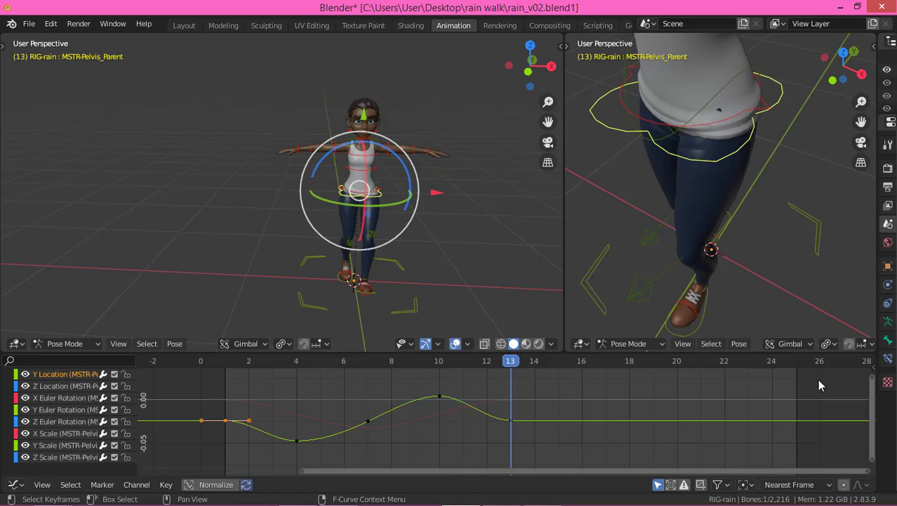
pyautogui.click(797, 364)
pyautogui.hotkey('ctrl', 'c')
pyautogui.hotkey('ctrl', 'v')
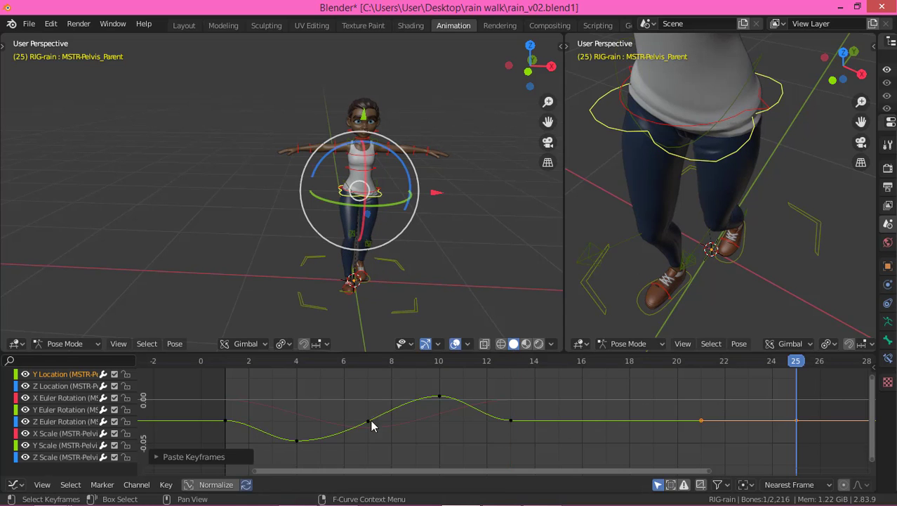
# Copy the Y Location keys at frames 4, 7 and 10 to start at frame 16, and play back the walk cycle.
pyautogui.moveTo(257, 381); pyautogui.dragTo(466, 459)
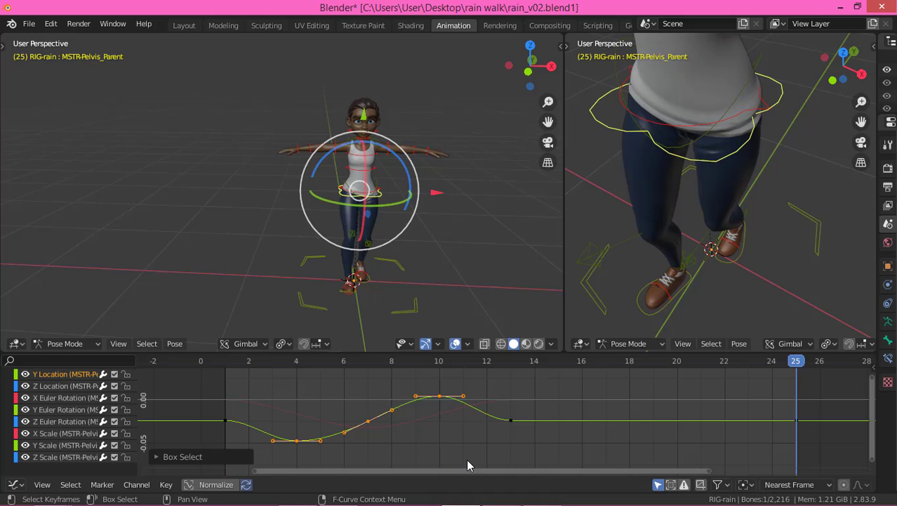
pyautogui.click(579, 361)
pyautogui.hotkey('ctrl', 'v')
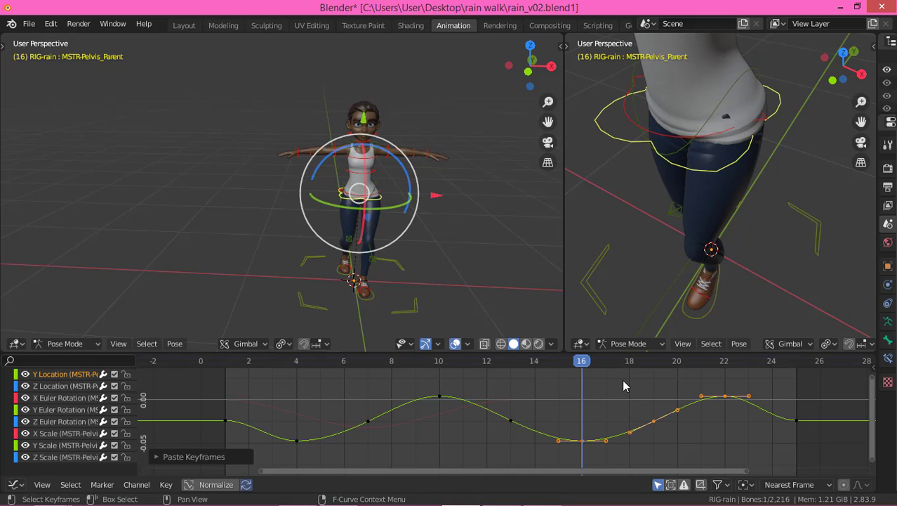
pyautogui.click(623, 382)
pyautogui.press('space')
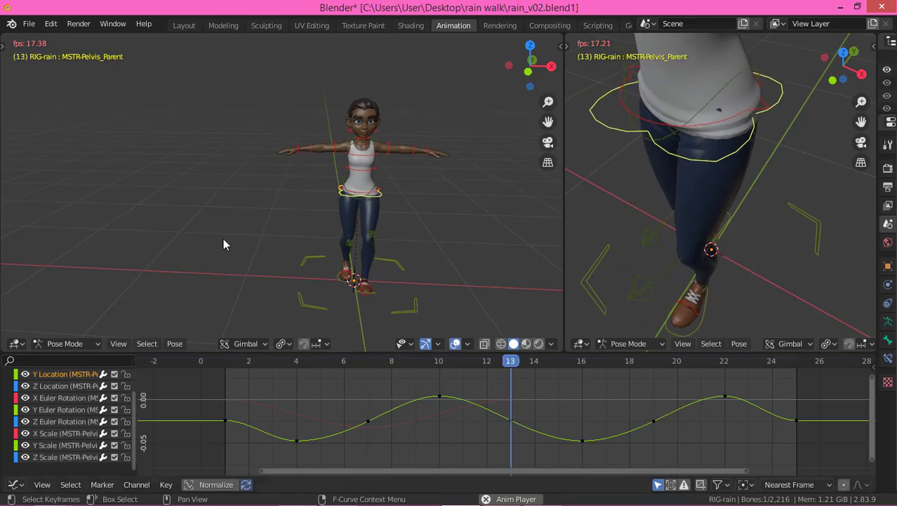
pyautogui.press('space')
# Make the pelvis parent's X Location curve active and copy its frame 1 key to frame 25.
pyautogui.scroll(2, 64, 427)
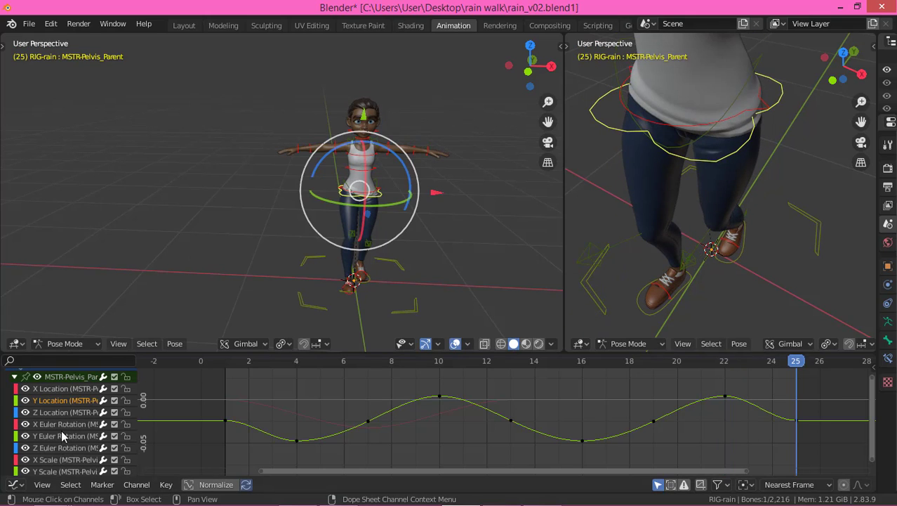
pyautogui.click(61, 389)
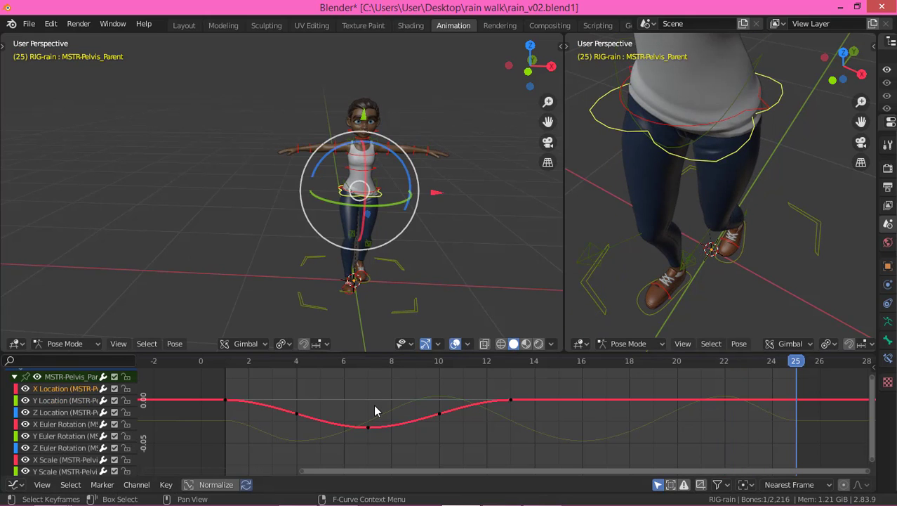
pyautogui.moveTo(209, 387); pyautogui.dragTo(251, 421)
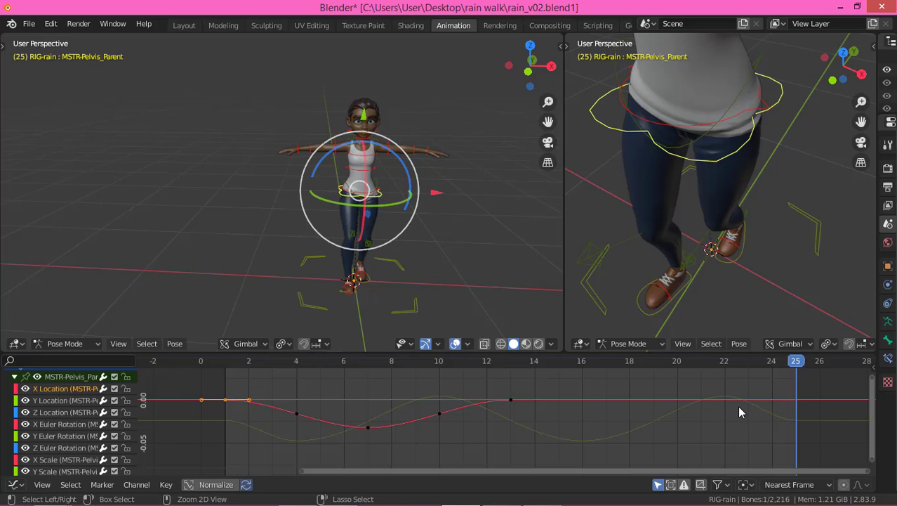
pyautogui.press('Delete')
# Copy the X Location keys at frames 4, 7 and 10 to start at frame 16 and mirror the copies by values over value 0.
pyautogui.moveTo(281, 383); pyautogui.dragTo(460, 444)
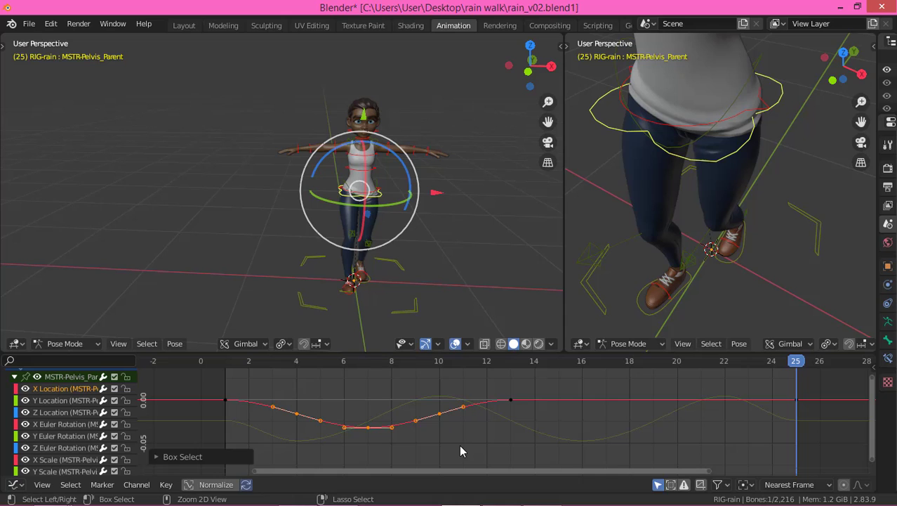
pyautogui.click(582, 361)
pyautogui.hotkey('ctrl', 'v')
pyautogui.click(629, 407)
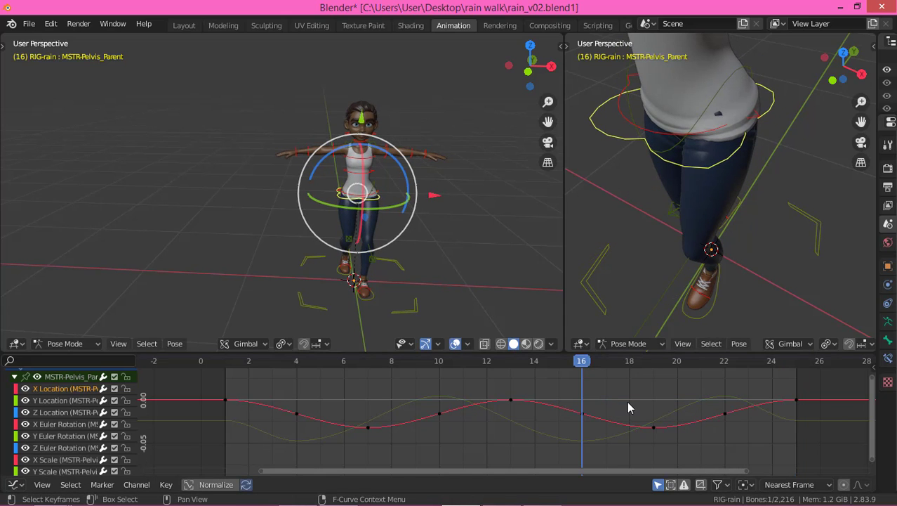
pyautogui.moveTo(558, 381); pyautogui.dragTo(736, 458)
pyautogui.rightClick(618, 425)
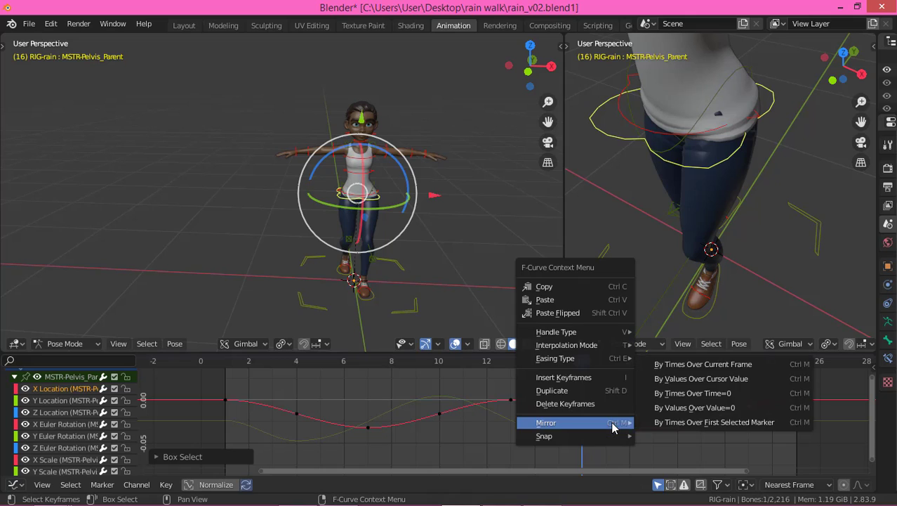
pyautogui.moveTo(630, 423)
pyautogui.click(649, 408)
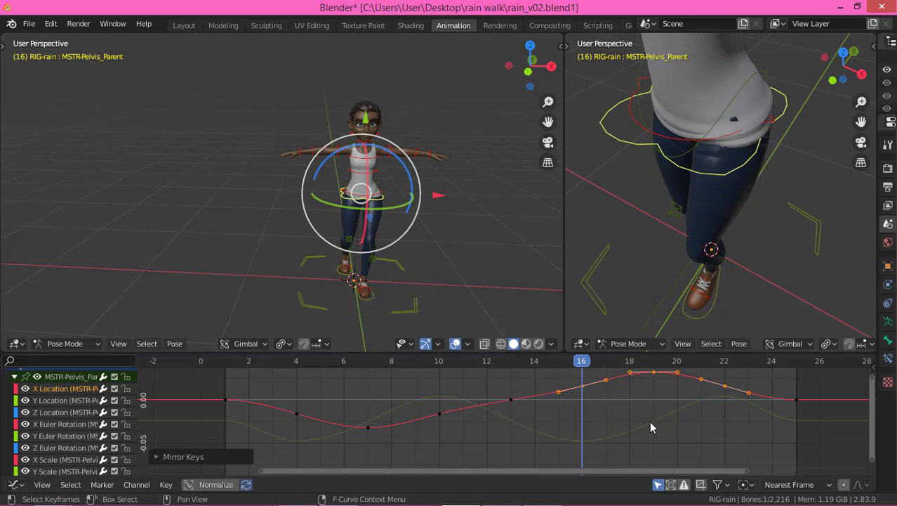
pyautogui.press('Delete')
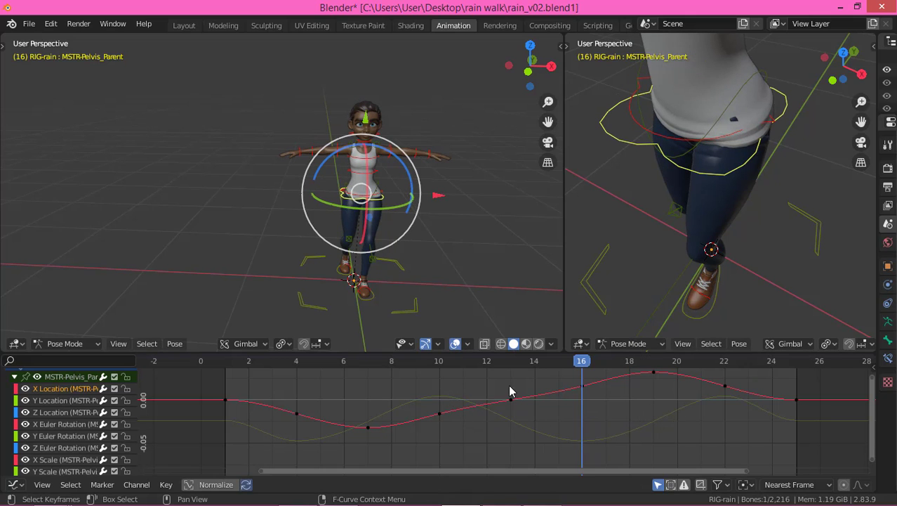
# Lower the X Location keys at frames 10 and 4 slightly to round out the curve's dip around frame 7.
pyautogui.scroll(-3, 514, 450)
pyautogui.press('Home')
pyautogui.scroll(-4, 525, 429)
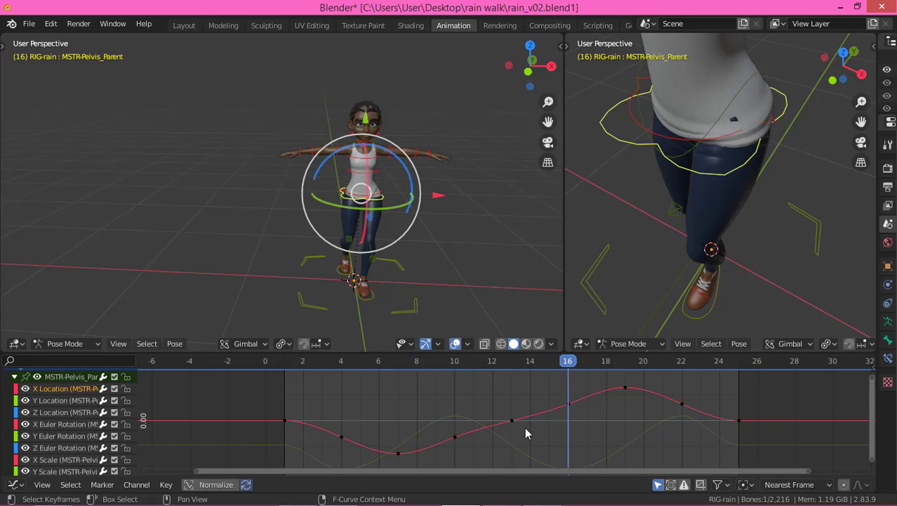
pyautogui.scroll(-2, 525, 427)
pyautogui.moveTo(450, 415); pyautogui.dragTo(484, 435)
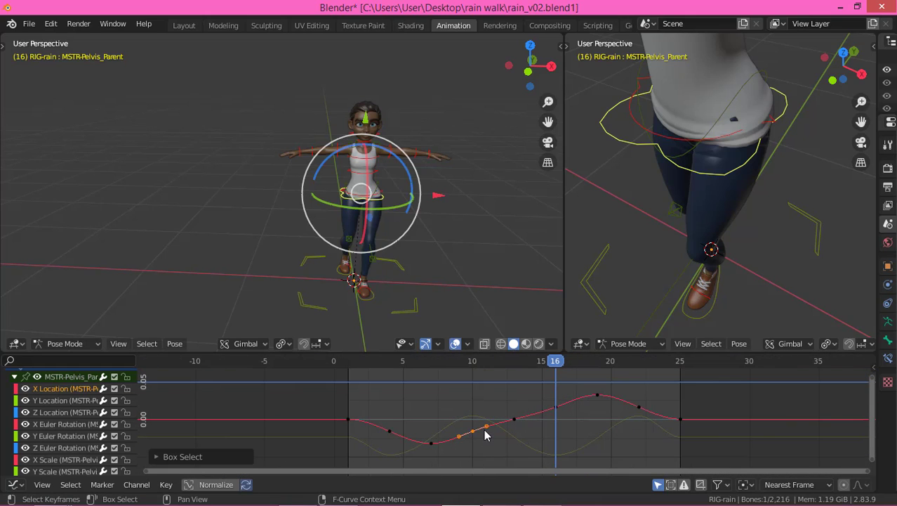
pyautogui.press('g')
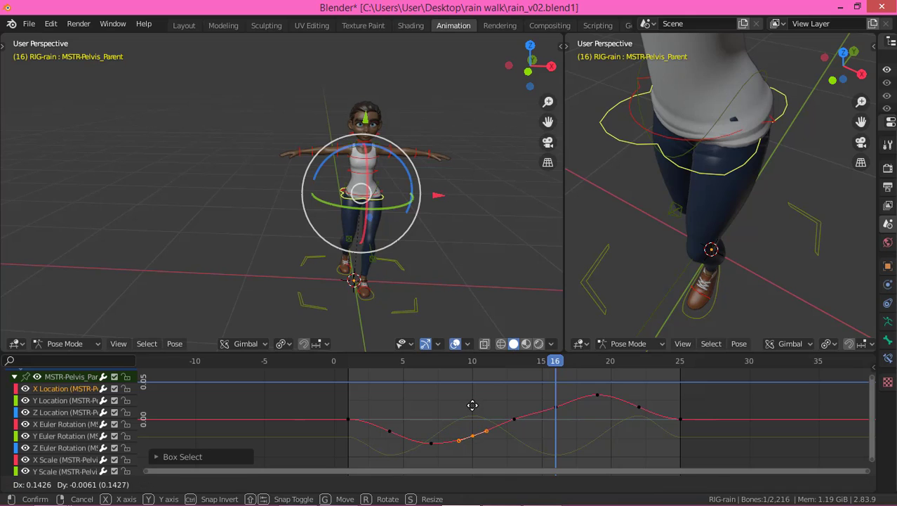
pyautogui.click(409, 417)
pyautogui.moveTo(385, 417); pyautogui.dragTo(408, 443)
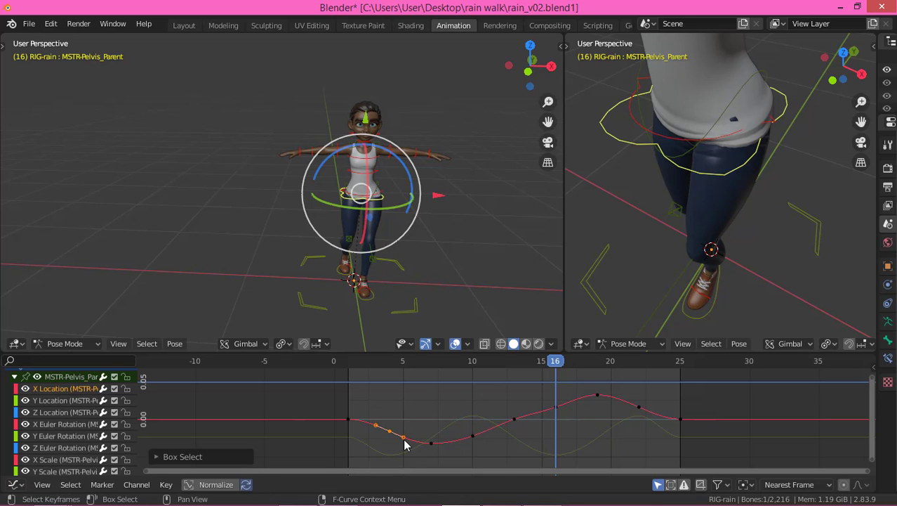
pyautogui.press('g')
pyautogui.click(441, 391)
# Raise the X Location keys at frames 16 and 22 slightly to round out the curve's peak around frame 19.
pyautogui.moveTo(542, 387); pyautogui.dragTo(564, 418)
pyautogui.press('g')
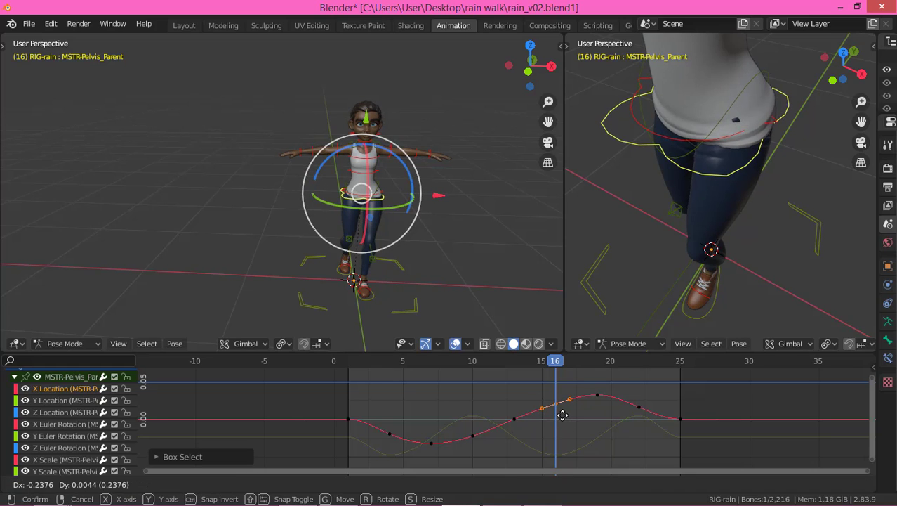
pyautogui.click(561, 419)
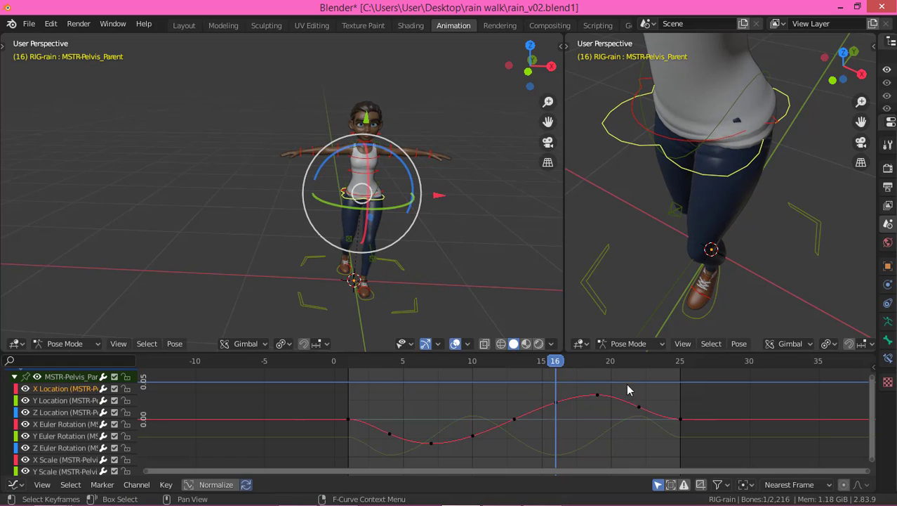
pyautogui.moveTo(628, 387); pyautogui.dragTo(645, 431)
pyautogui.press('g')
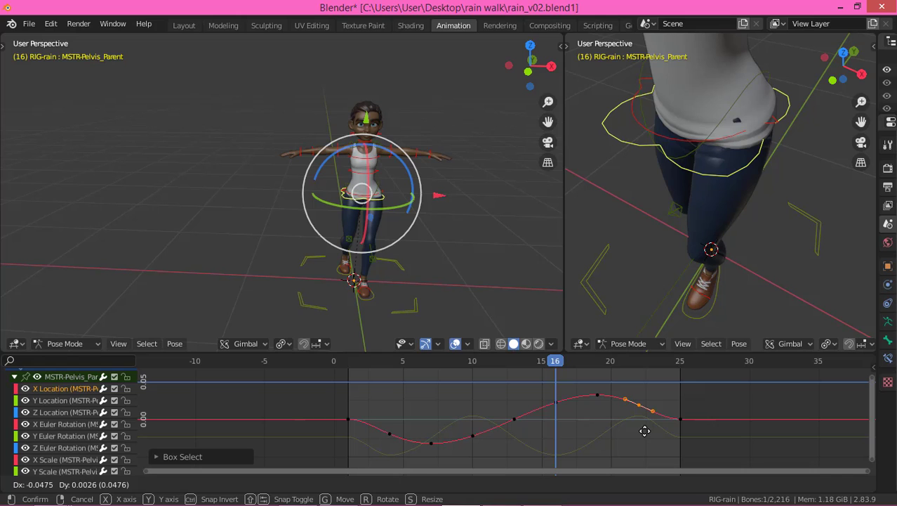
pyautogui.click(645, 430)
pyautogui.click(393, 414)
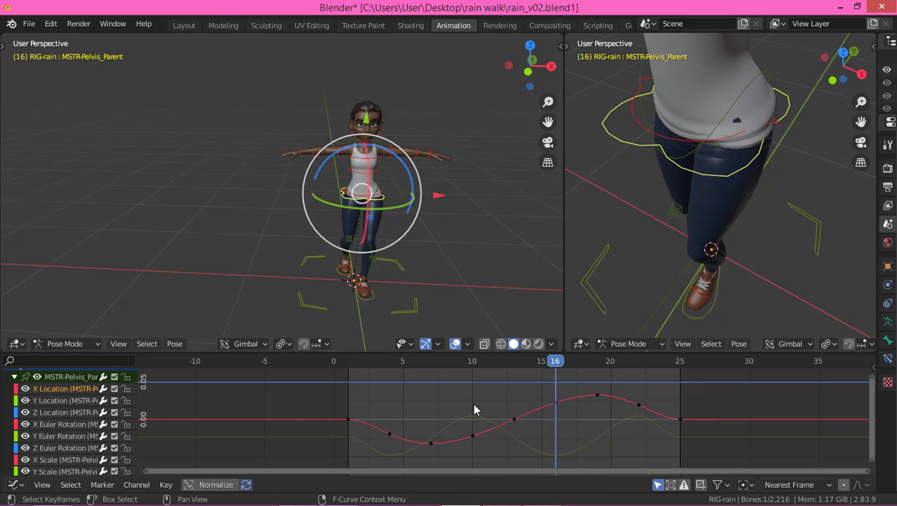
# Play and scrub the walk cycle through frames 7, 13 and 19 to check the pelvis's side-to-side shift over the supporting foot.
pyautogui.press('space')
pyautogui.press('space')
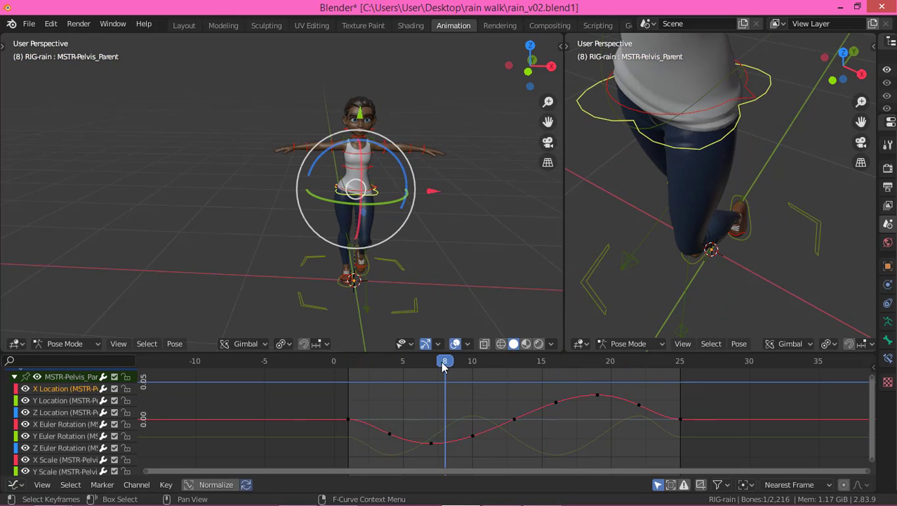
pyautogui.moveTo(444, 364); pyautogui.dragTo(513, 409)
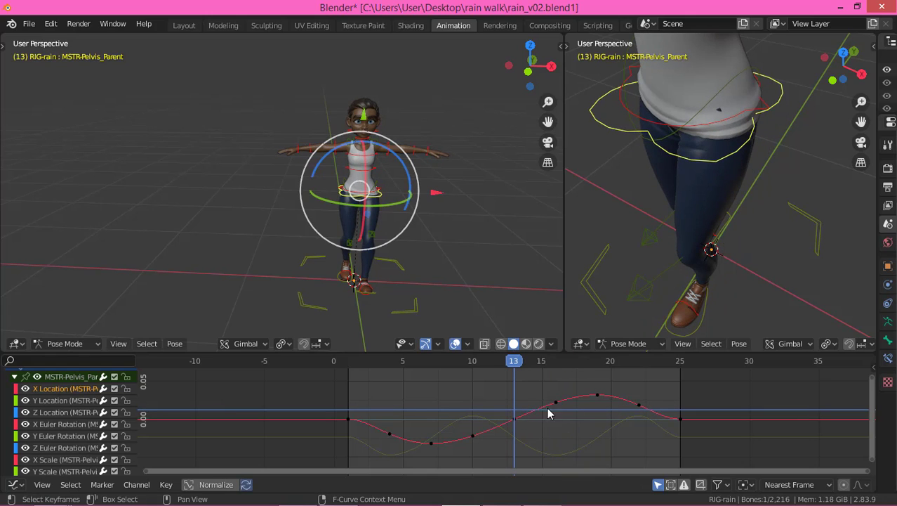
pyautogui.keyDown('shift'); pyautogui.moveTo(453, 393); pyautogui.dragTo(432, 406, button='right'); pyautogui.keyUp('shift')
pyautogui.scroll(3, 337, 200)
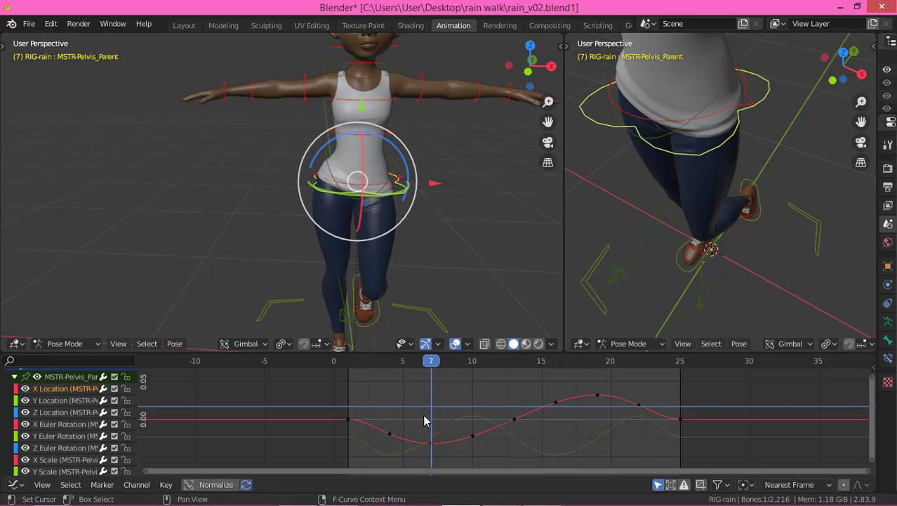
pyautogui.press('space')
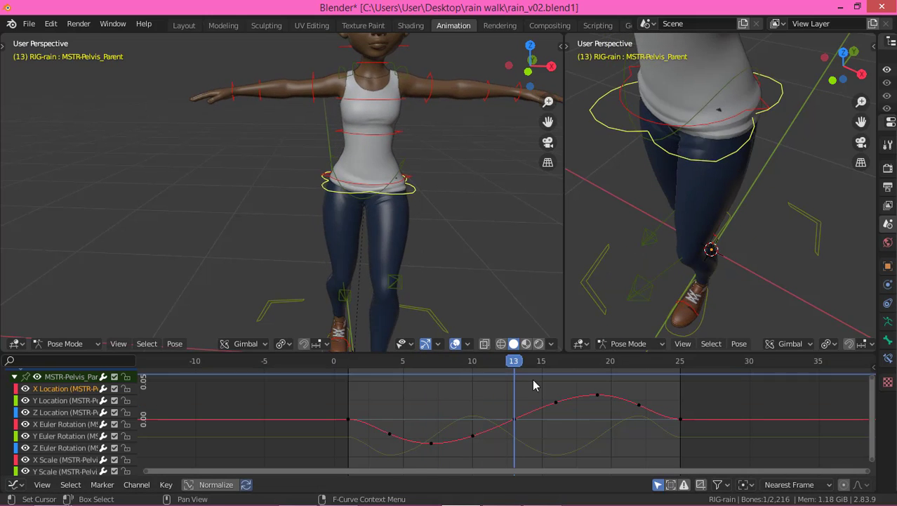
pyautogui.press('space')
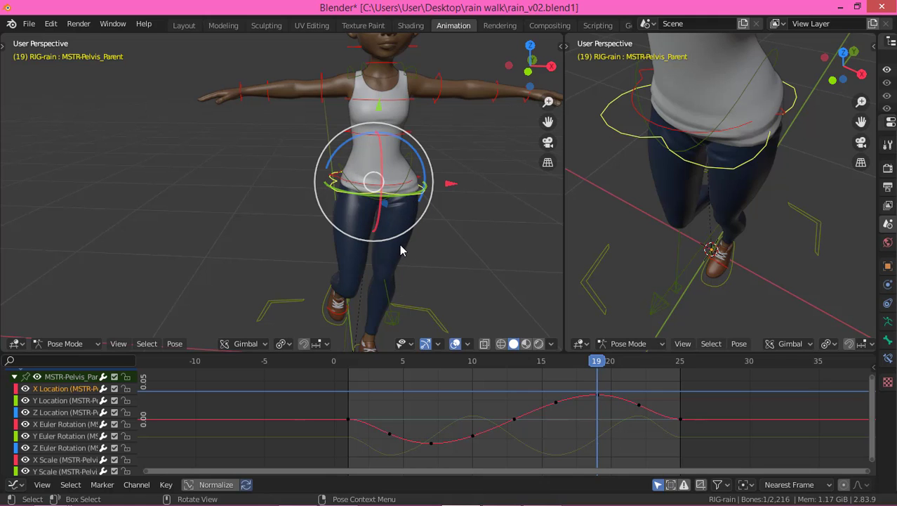
# Play back the walk cycle and review the leg and pelvis motion from several angles, including the side.
pyautogui.press('space')
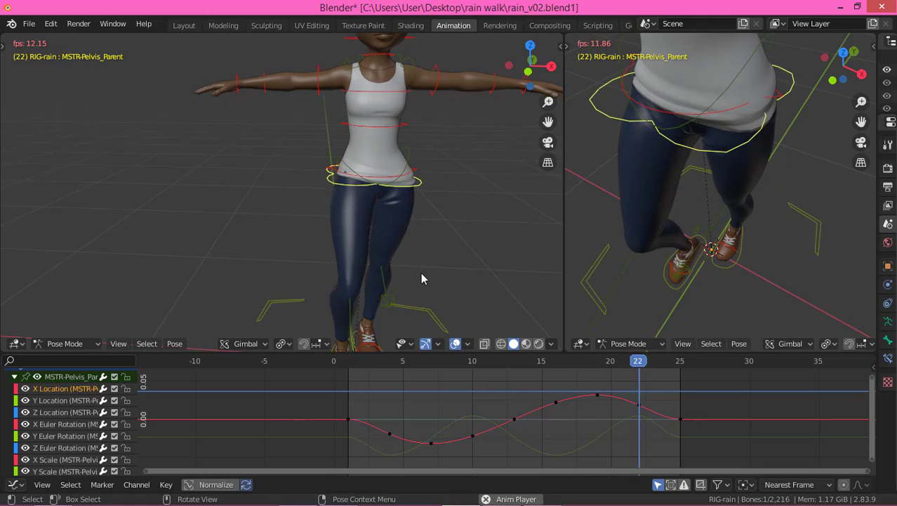
pyautogui.moveTo(206, 253); pyautogui.dragTo(205, 201, button='middle')
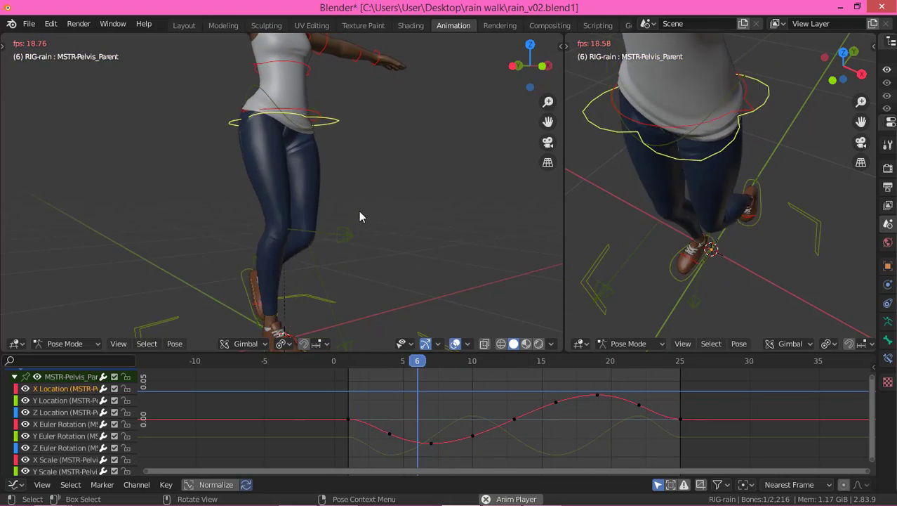
pyautogui.moveTo(202, 228); pyautogui.dragTo(286, 229, button='middle')
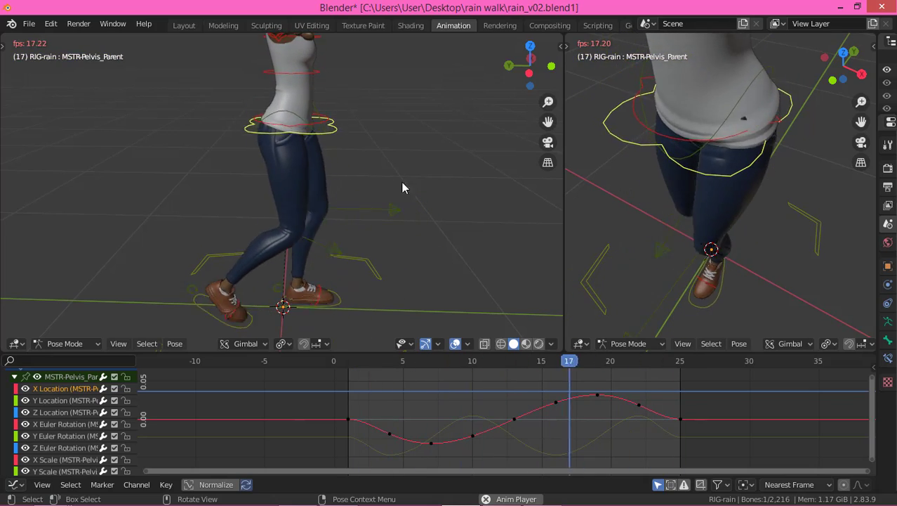
pyautogui.press('space')
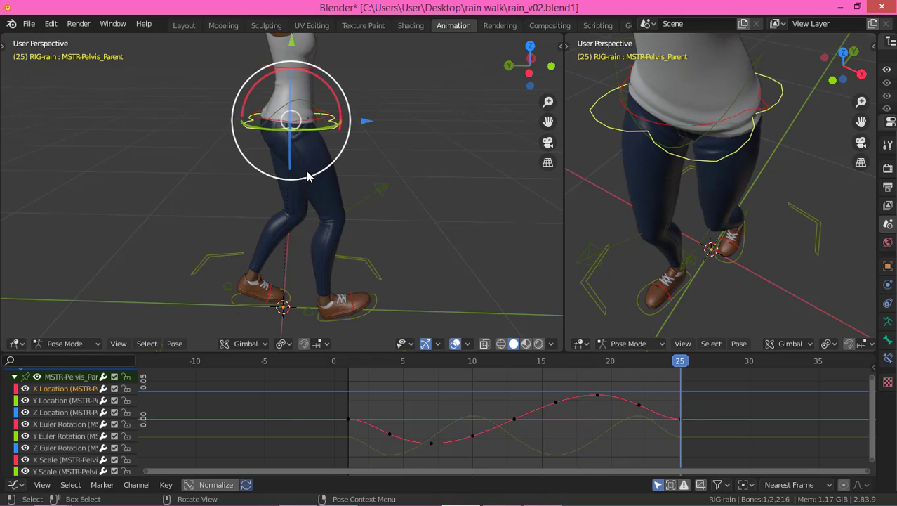
# Select the hips, pelvis parent, leg and foot controls together to show all their curves in the Graph Editor.
pyautogui.hotkey('alt', 'a')
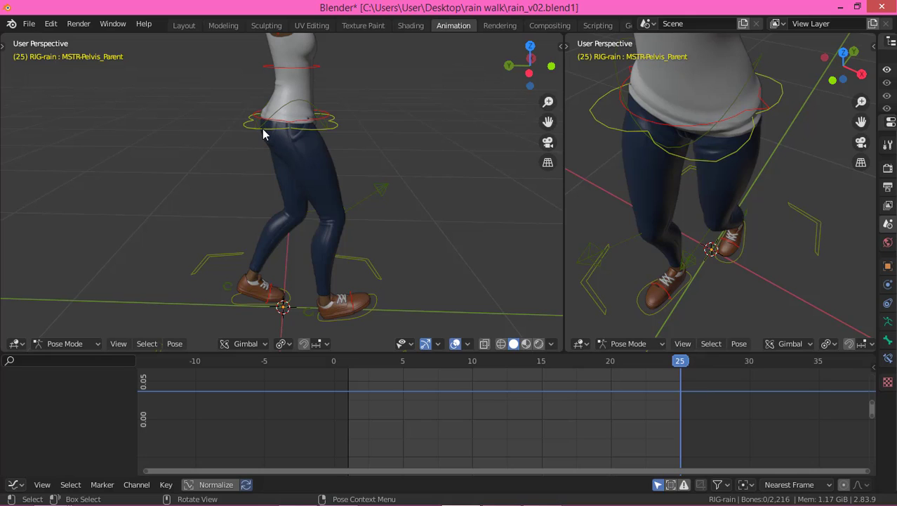
pyautogui.click(274, 148)
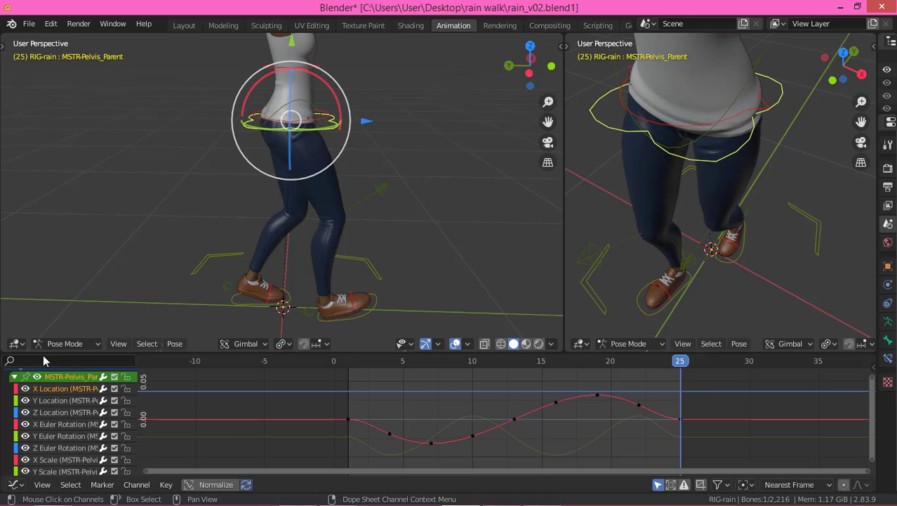
pyautogui.click(79, 391)
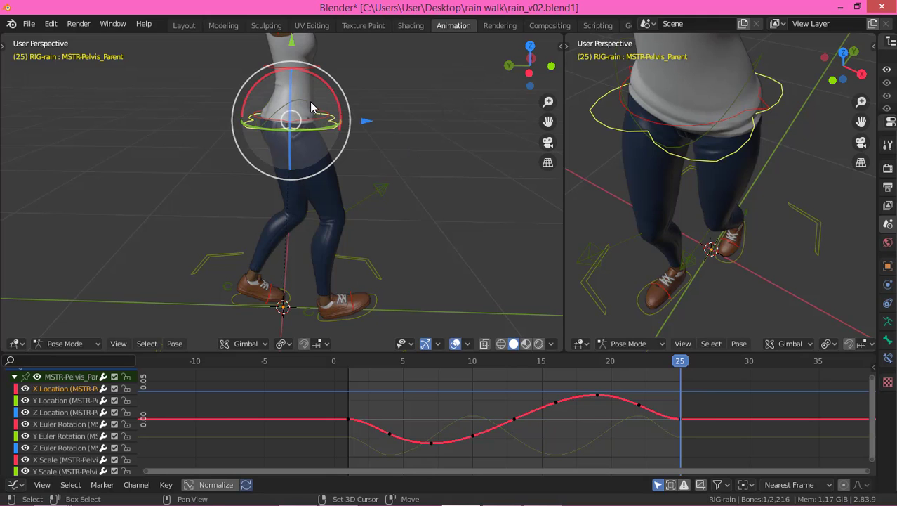
pyautogui.moveTo(139, 82); pyautogui.dragTo(437, 324)
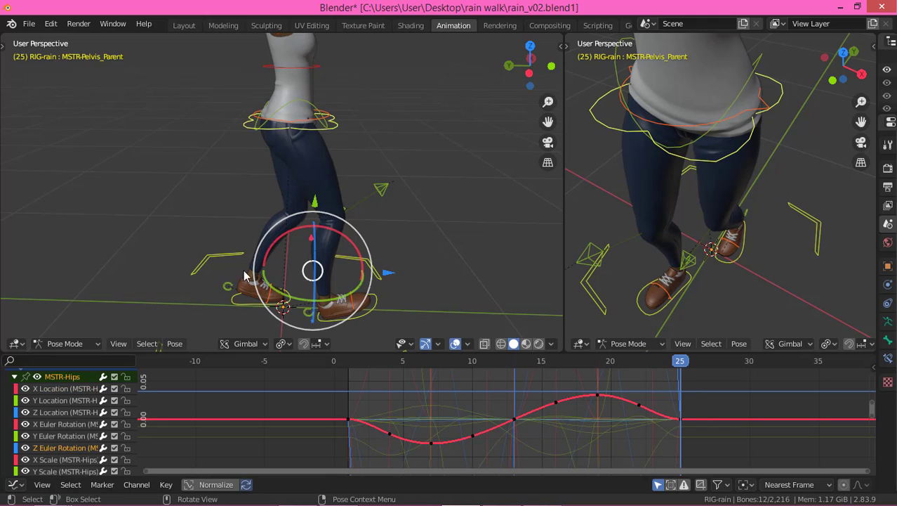
# Turn off Only Selected Keyframes Handles and Only Selected Curve Keyframes to show keys and handles on all lower-body curves.
pyautogui.keyDown('shift'); pyautogui.click(210, 264); pyautogui.keyUp('shift')
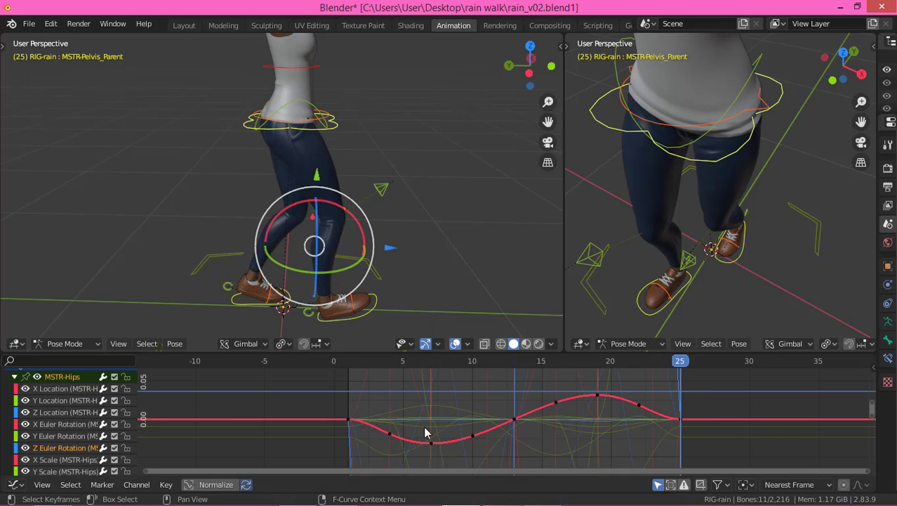
pyautogui.click(44, 485)
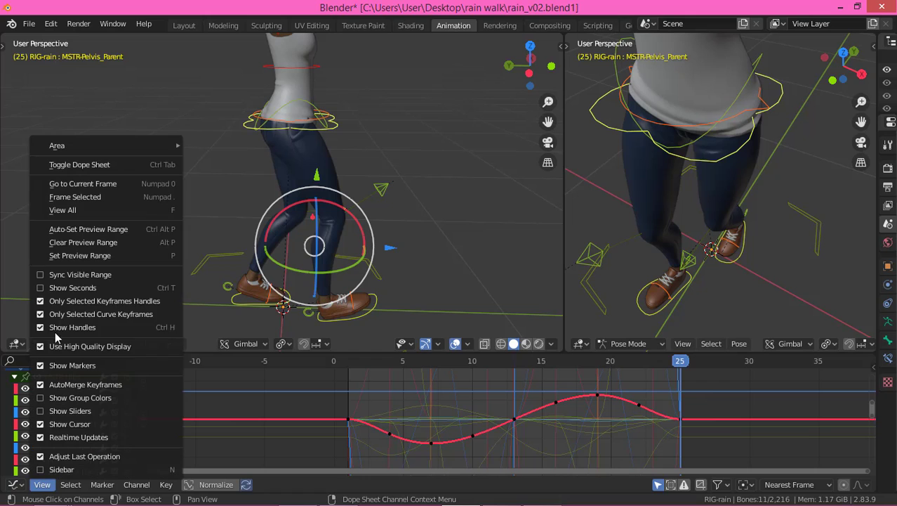
pyautogui.click(77, 310)
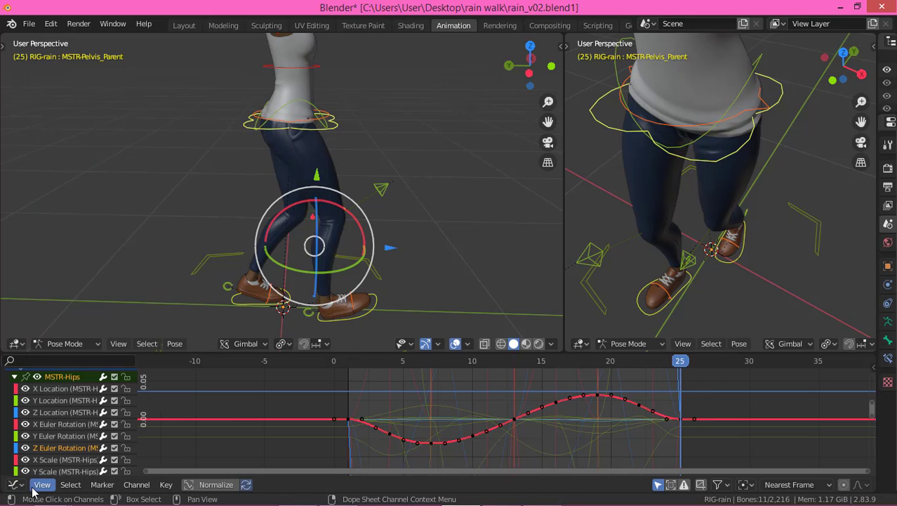
pyautogui.click(40, 484)
pyautogui.click(61, 312)
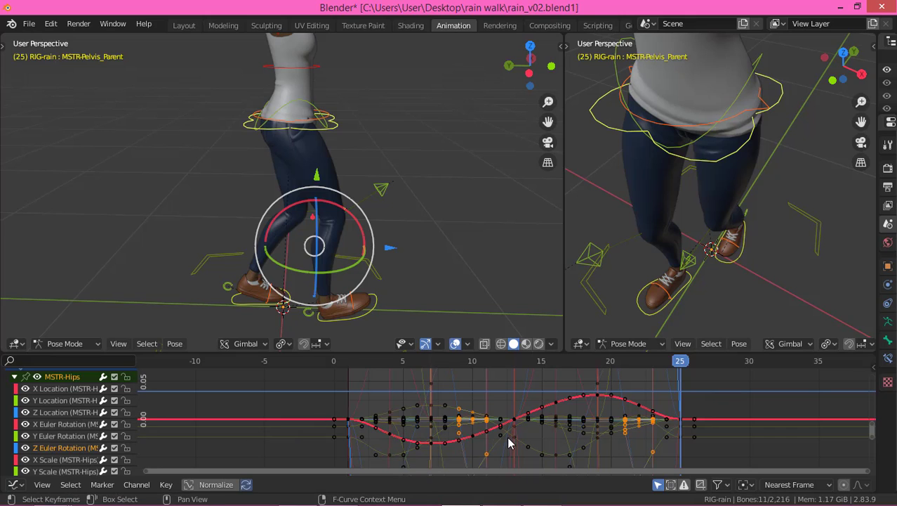
# Select all lower-body curves and set their keyframe extrapolation to Make Cyclic (F-Modifier).
pyautogui.press('a')
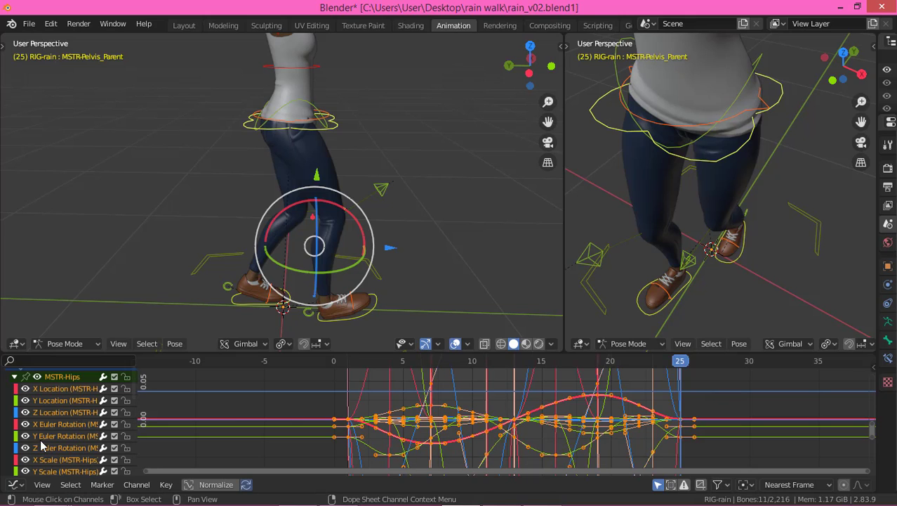
pyautogui.click(160, 490)
pyautogui.moveTo(155, 487)
pyautogui.moveTo(195, 358)
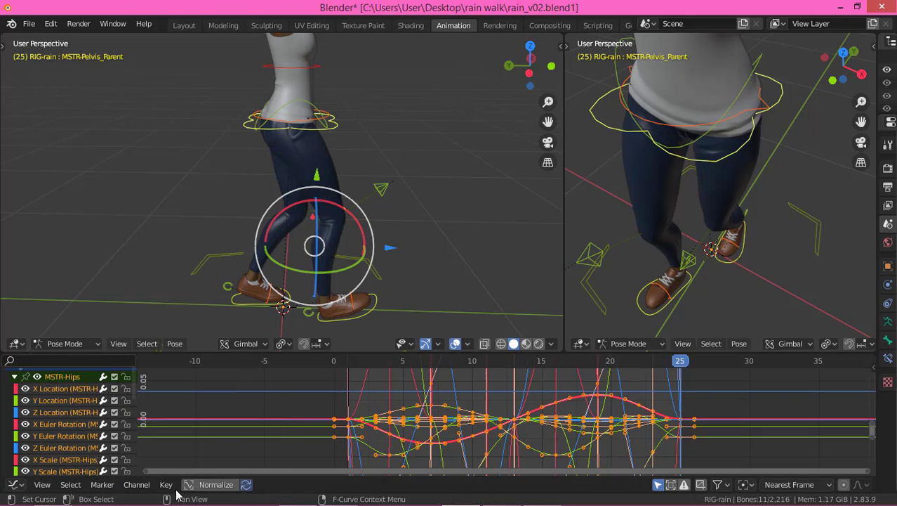
pyautogui.hotkey('shift', 'e')
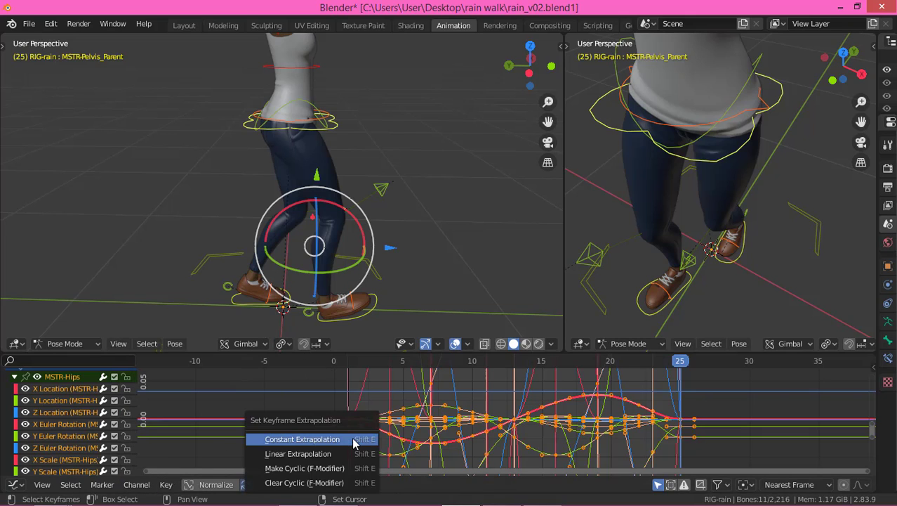
pyautogui.click(320, 468)
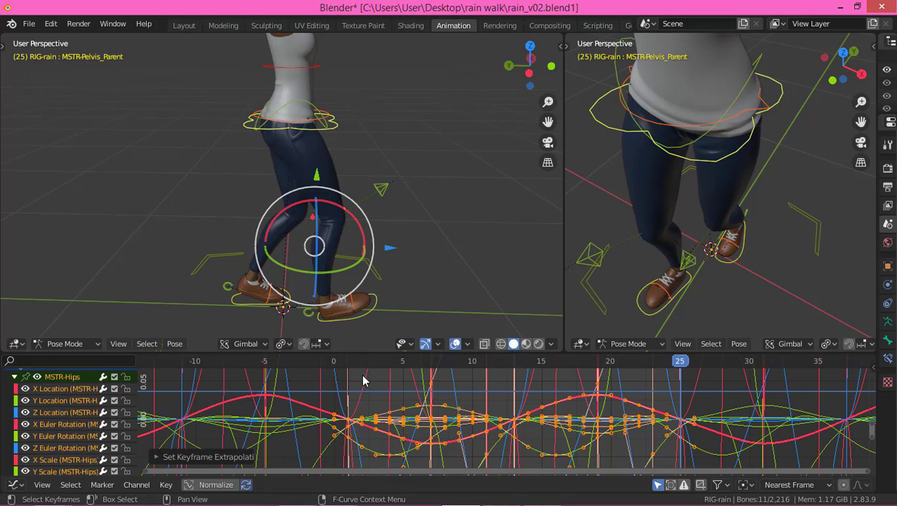
# Select only the pelvis parent control and turn Only Selected Keyframes Handles and Only Selected Curve Keyframes back on.
pyautogui.click(236, 139)
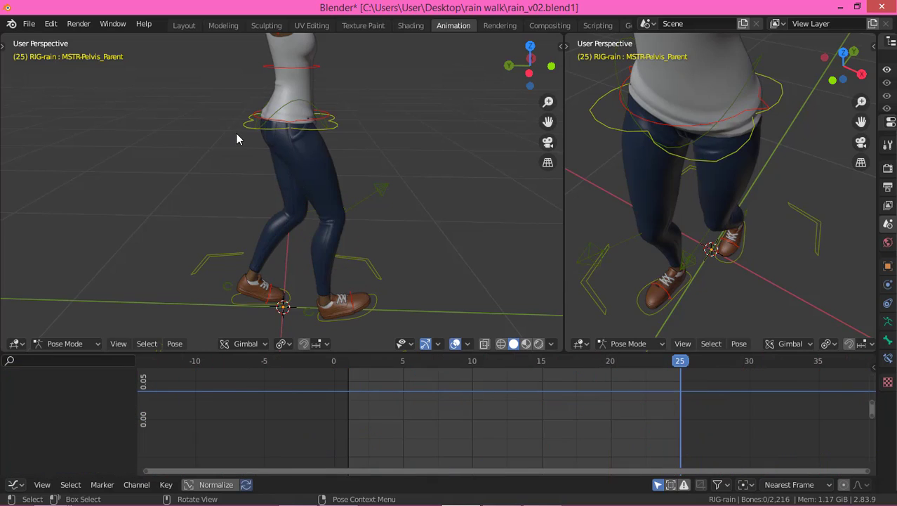
pyautogui.click(246, 132)
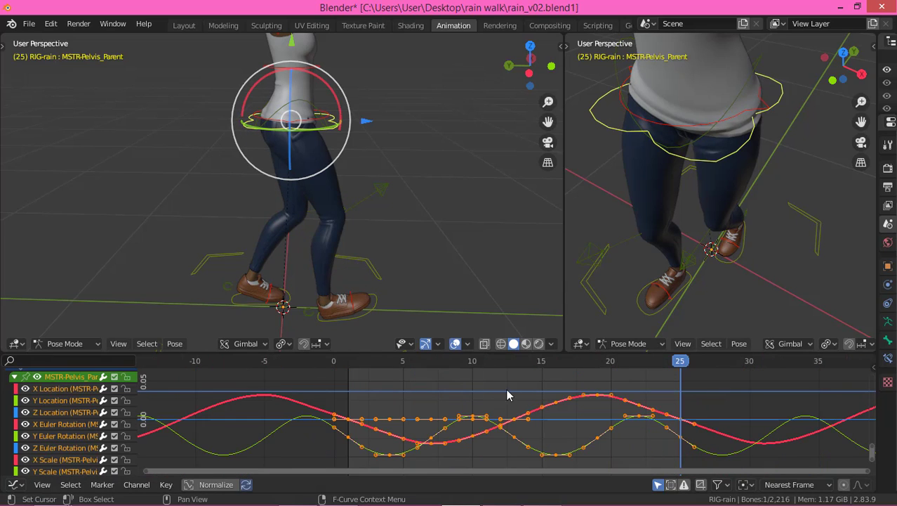
pyautogui.click(42, 485)
pyautogui.click(74, 299)
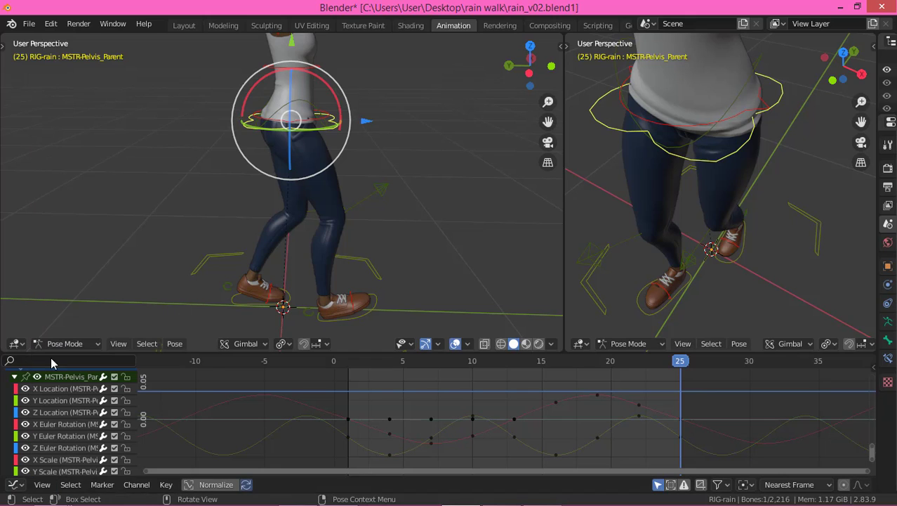
pyautogui.click(42, 485)
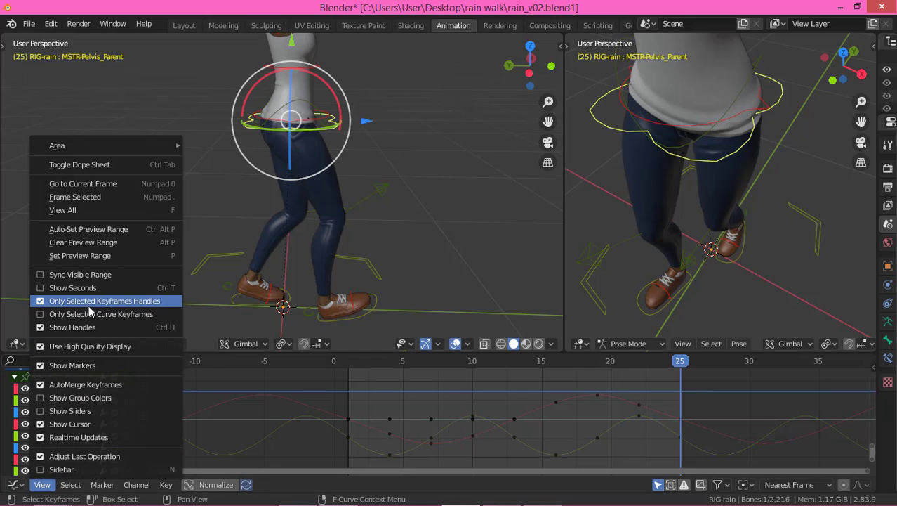
pyautogui.click(73, 320)
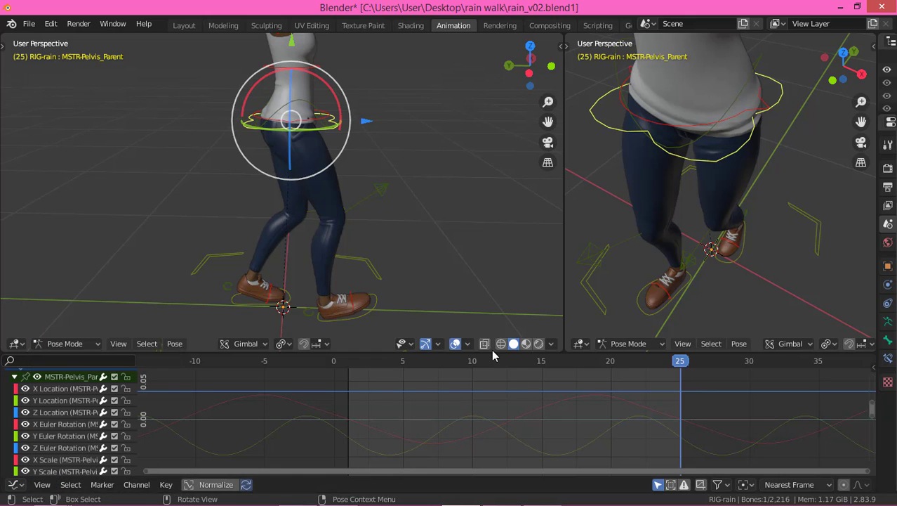
# Try to move the frame 22 key on the pelvis parent's X Location curve.
pyautogui.click(55, 392)
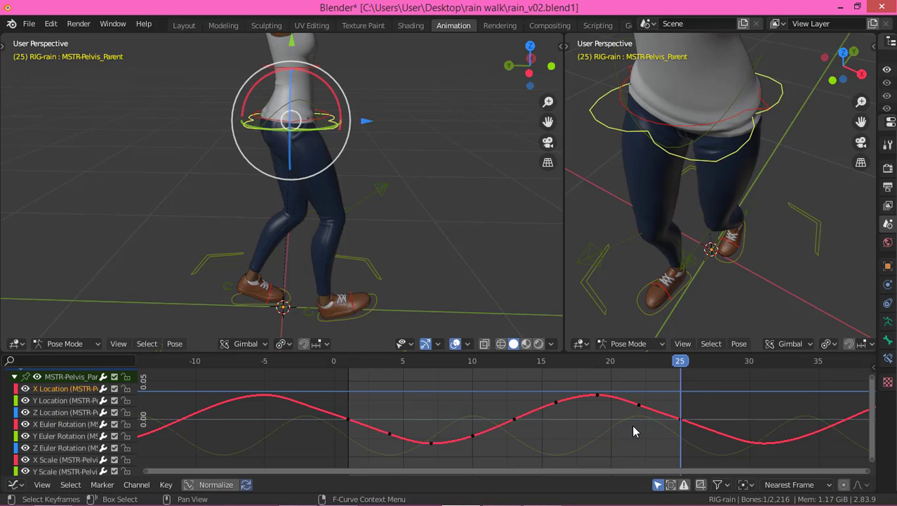
pyautogui.moveTo(635, 385); pyautogui.dragTo(651, 425)
pyautogui.press('g')
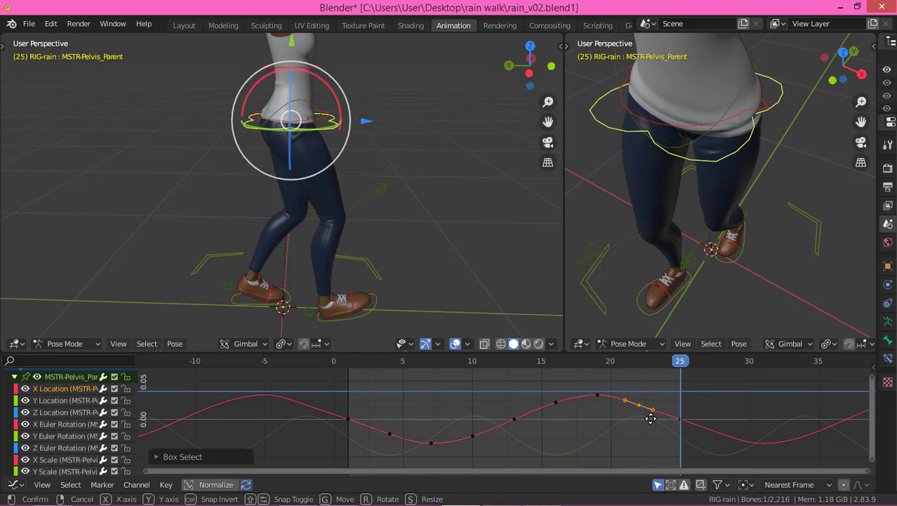
pyautogui.click(651, 423)
pyautogui.click(589, 441)
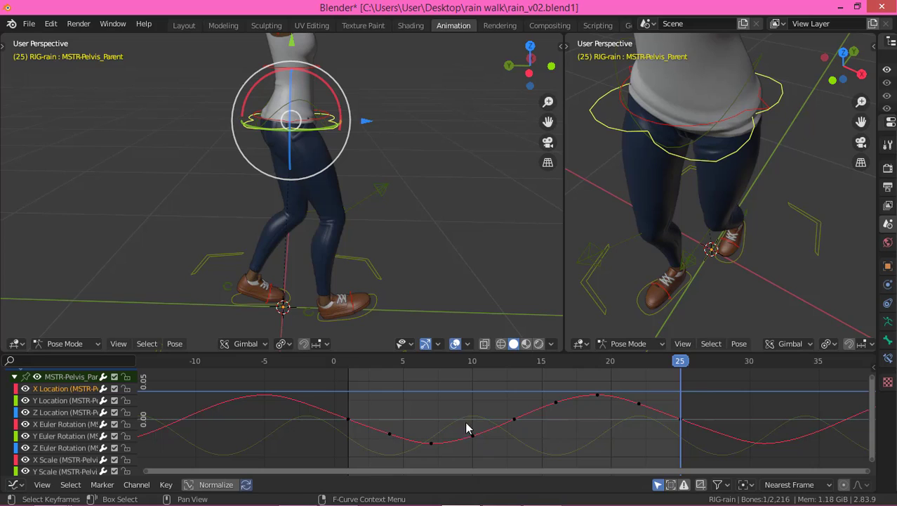
# Examine the pelvis parent's Y and Z Location and its Euler Rotation curves one by one for smooth looping.
pyautogui.click(78, 400)
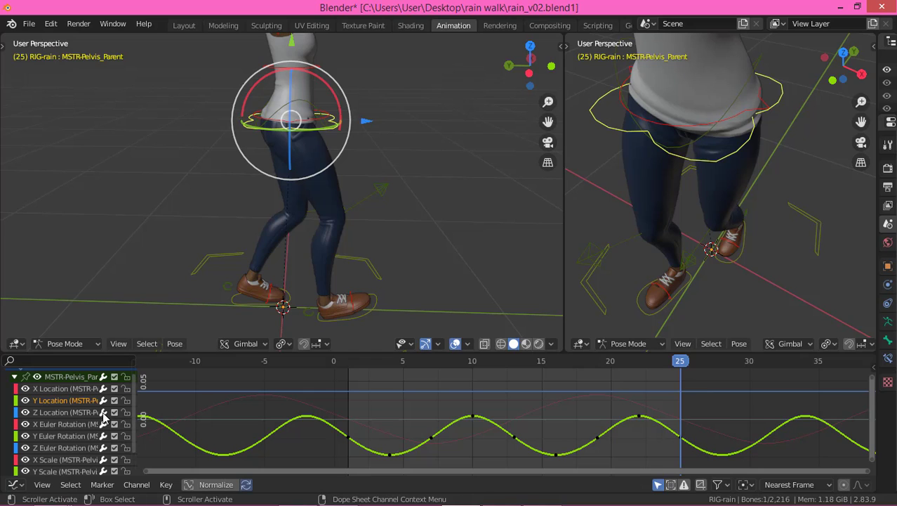
pyautogui.click(60, 412)
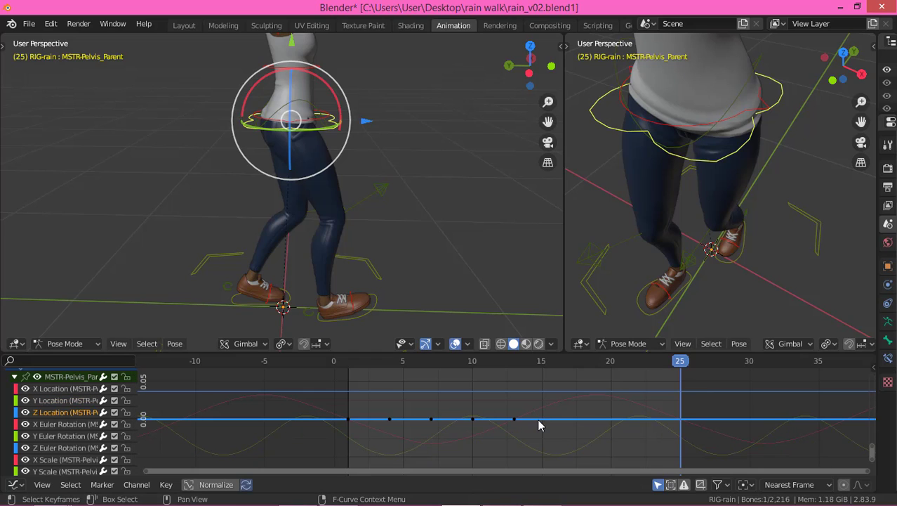
pyautogui.press('Home')
pyautogui.scroll(-6, 371, 436)
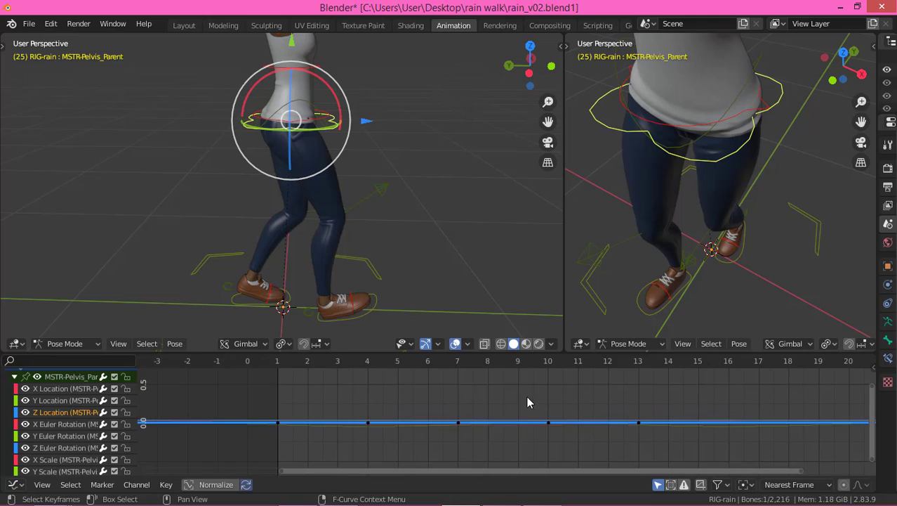
pyautogui.scroll(-9, 528, 401)
pyautogui.click(59, 424)
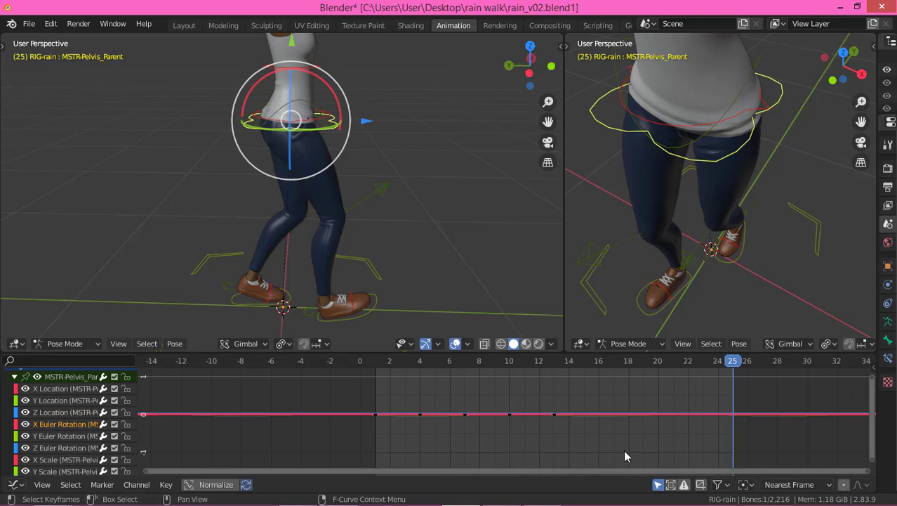
pyautogui.press('Home')
pyautogui.click(78, 436)
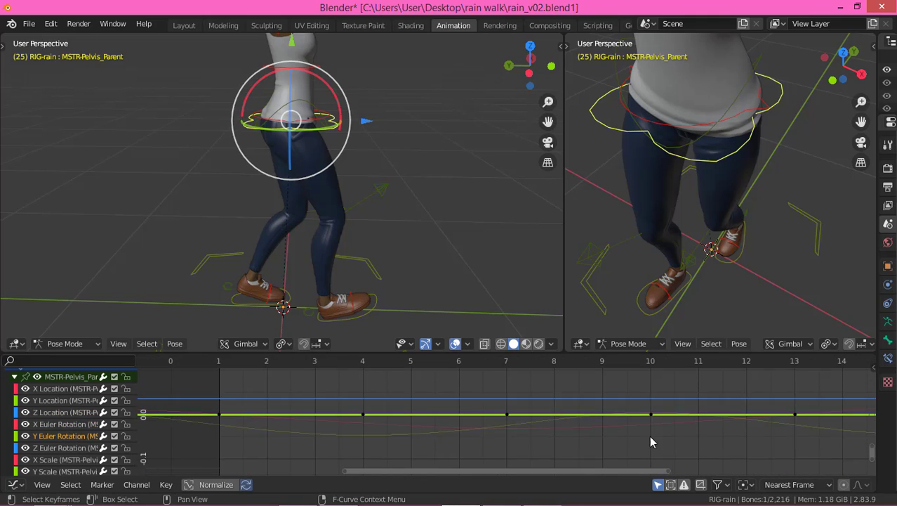
pyautogui.click(70, 448)
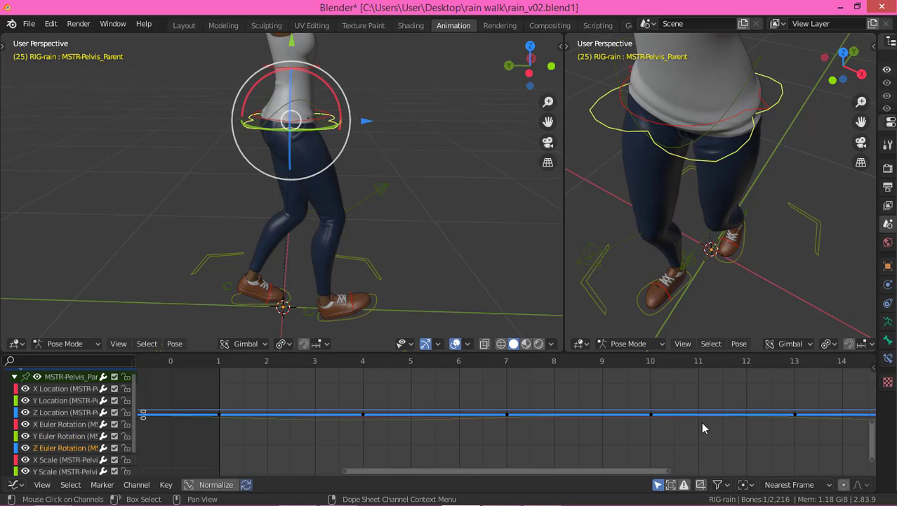
pyautogui.scroll(-2, 87, 454)
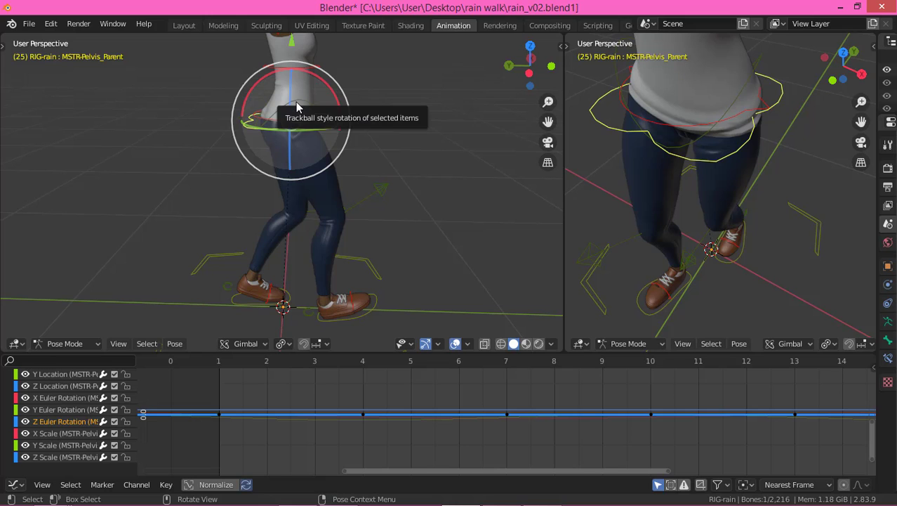
# On the hips' X Euler Rotation curve, raise the incoming handle of the frame 25 key by about 1.6 to smooth the loop.
pyautogui.click(324, 116)
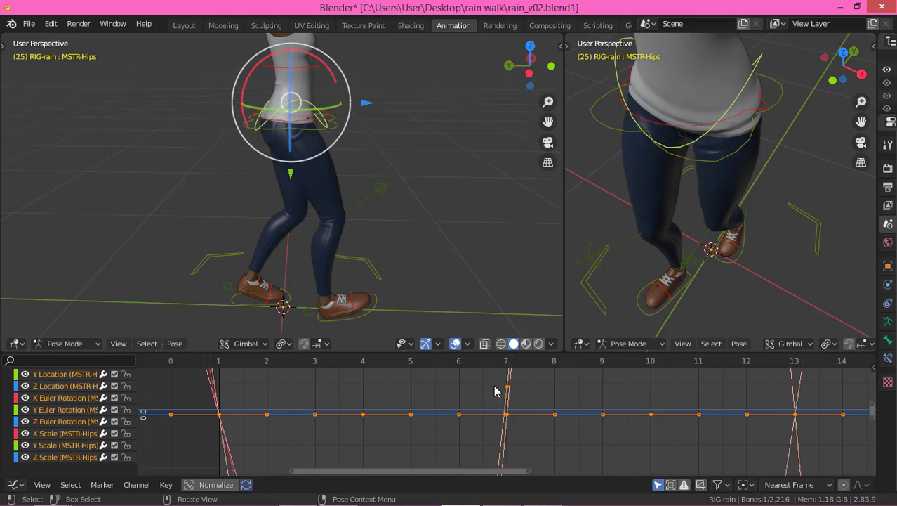
pyautogui.scroll(-2, 396, 446)
pyautogui.press('Home')
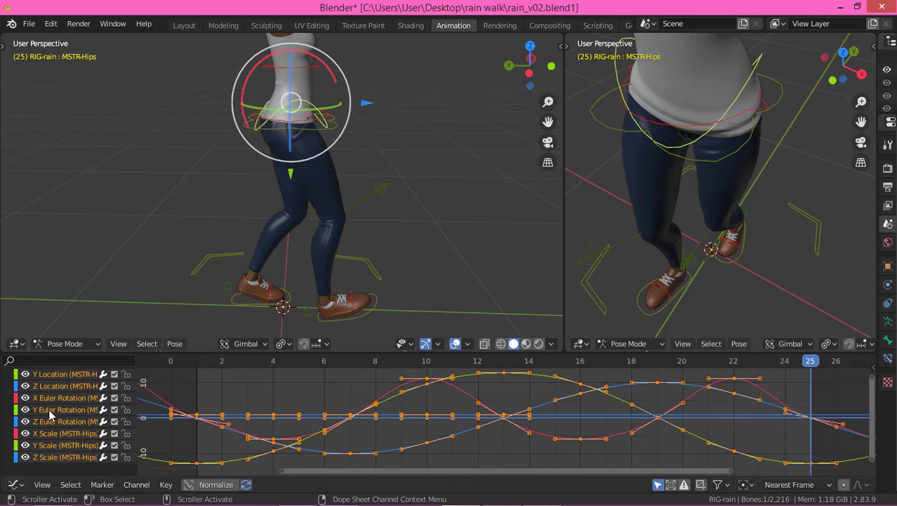
pyautogui.scroll(2, 49, 415)
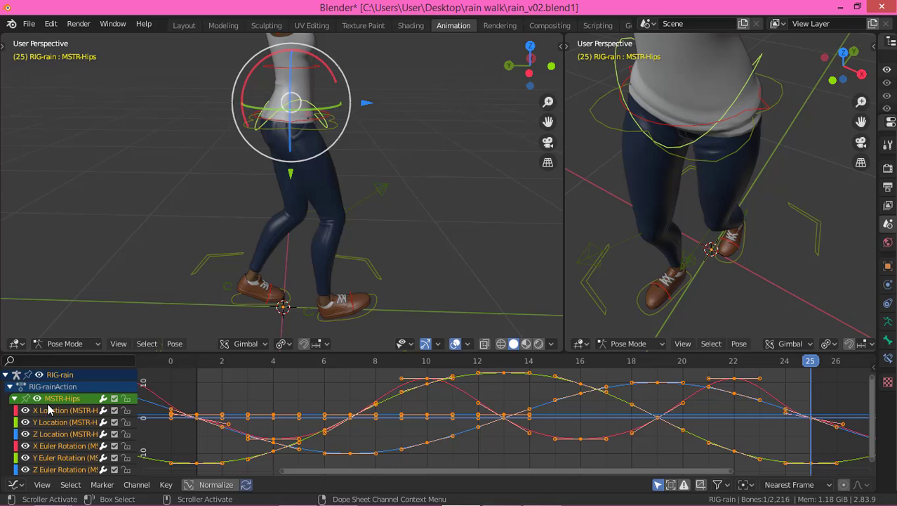
pyautogui.click(50, 446)
pyautogui.press('KP_Decimal')
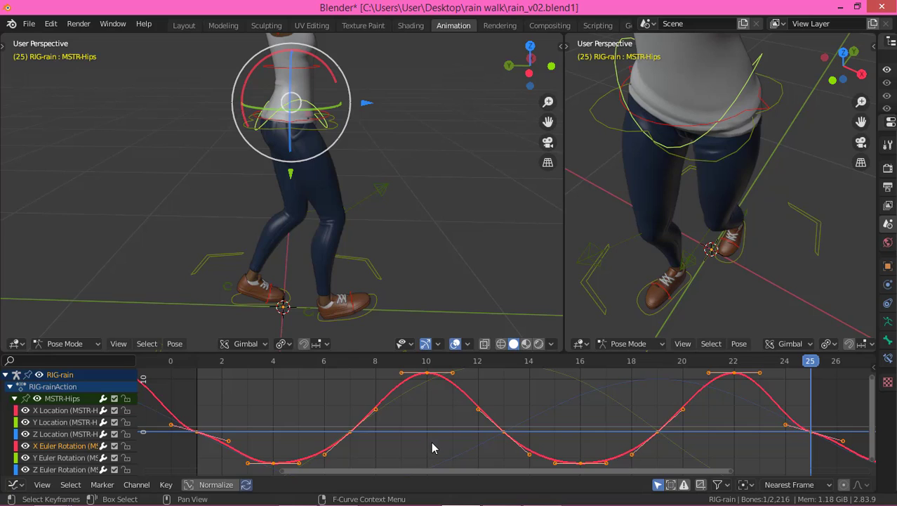
pyautogui.click(432, 448)
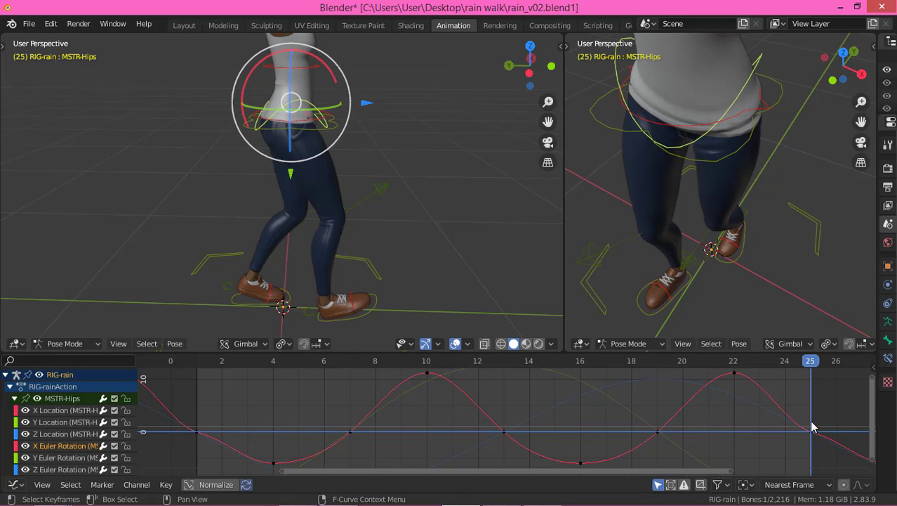
pyautogui.moveTo(812, 427); pyautogui.dragTo(819, 446)
pyautogui.click(785, 430)
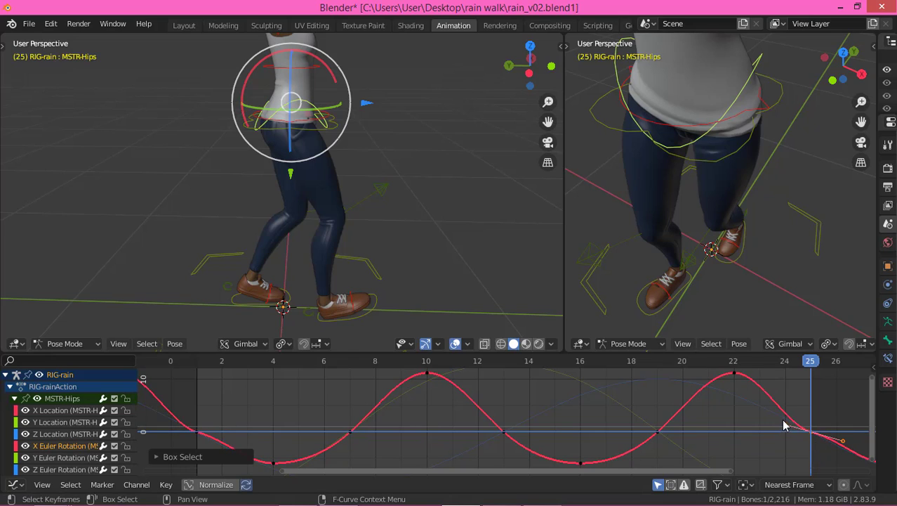
pyautogui.press('g')
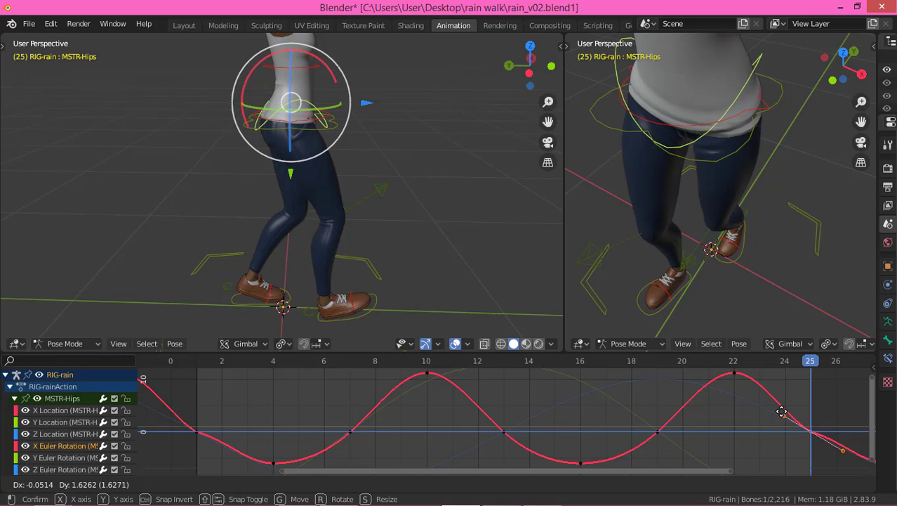
pyautogui.click(200, 446)
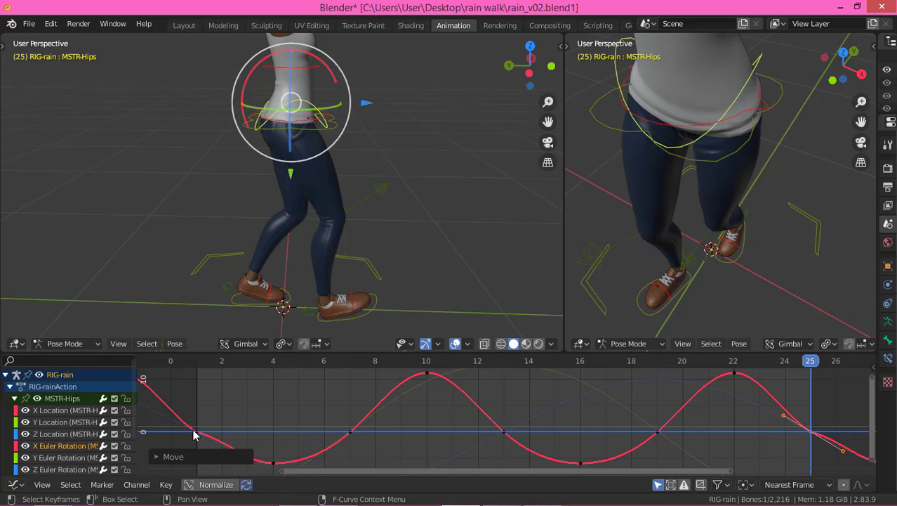
# Lower the outgoing handle of the frame 1 key on the hips' X Euler Rotation curve to match the slope at frame 25.
pyautogui.click(208, 441)
pyautogui.moveTo(229, 425); pyautogui.dragTo(219, 430)
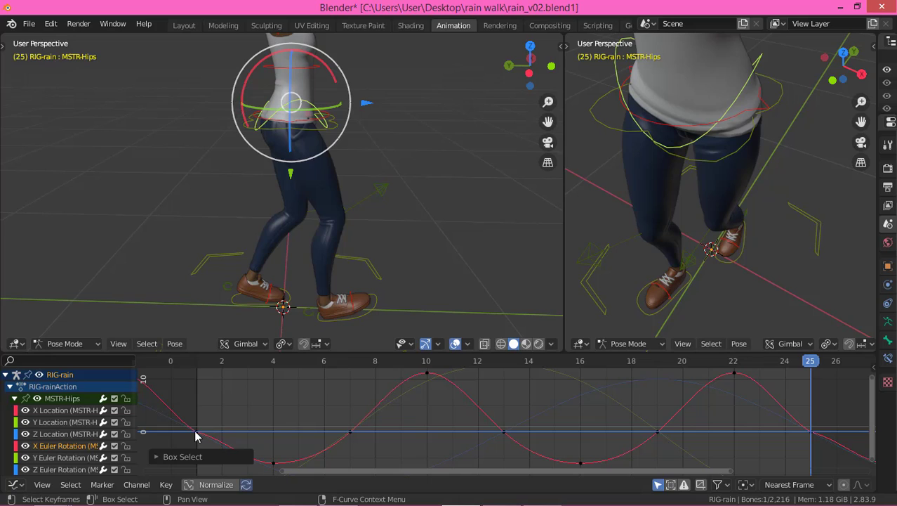
pyautogui.click(196, 431)
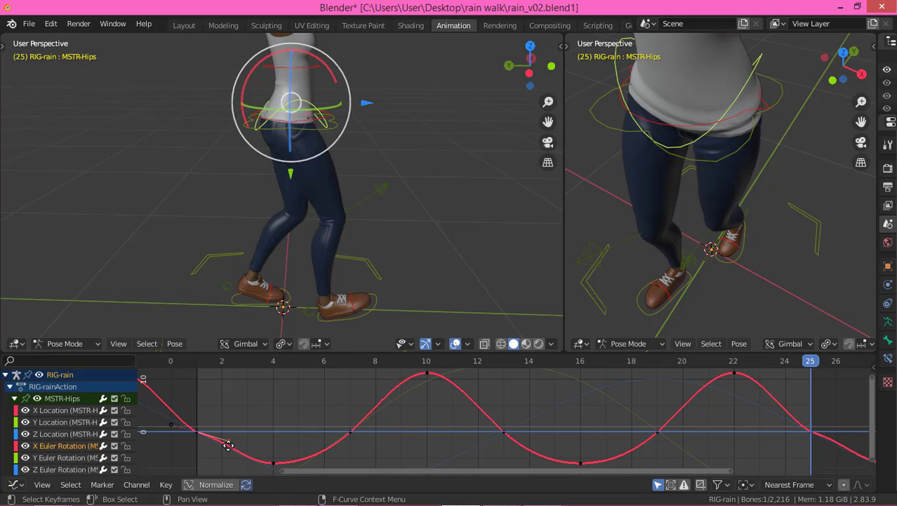
pyautogui.moveTo(228, 444)
pyautogui.mouseDown()
pyautogui.moveTo(220, 450)
pyautogui.moveTo(231, 454)
pyautogui.mouseUp()
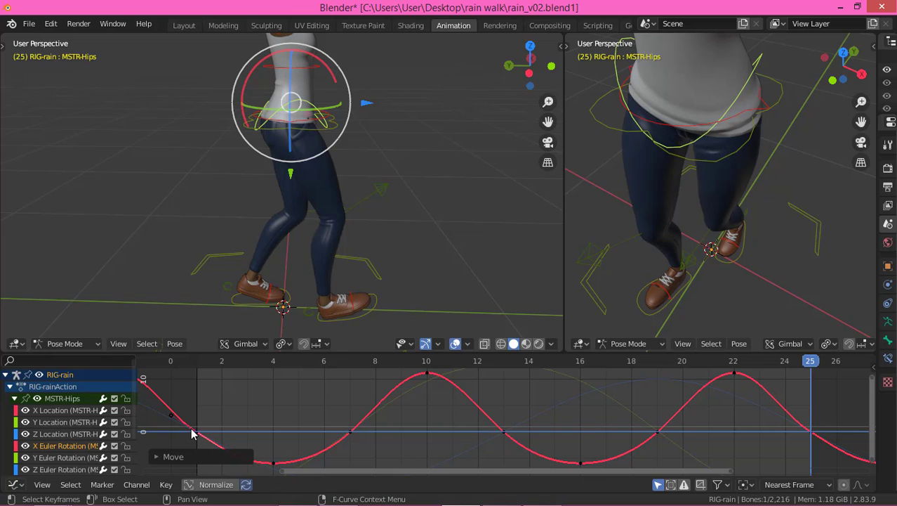
pyautogui.click(173, 418)
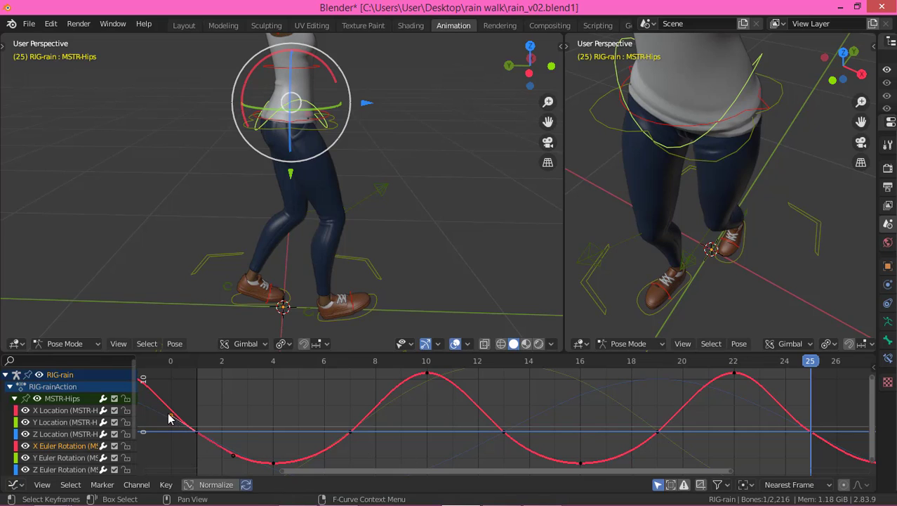
# On the hips' X Euler Rotation curve, raise the incoming handles of the frame 1 and frame 25 keys to smooth the loop.
pyautogui.moveTo(168, 419); pyautogui.dragTo(166, 410)
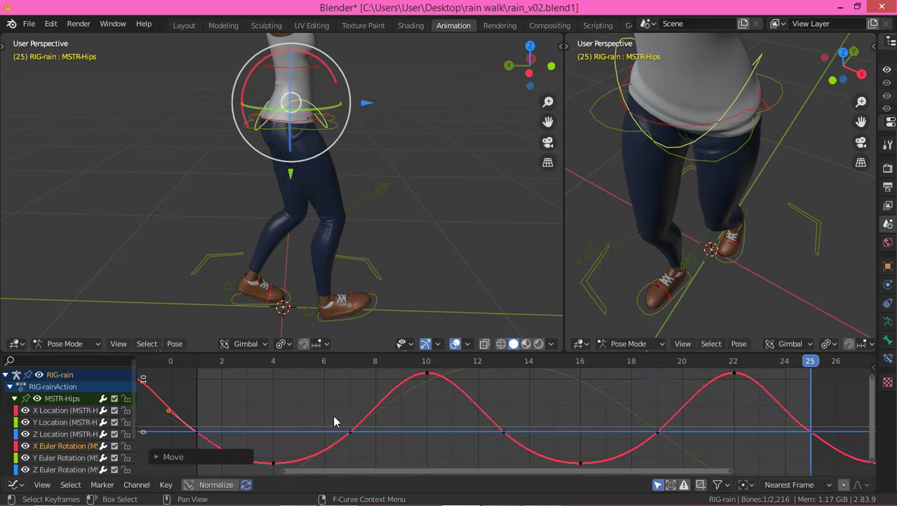
pyautogui.click(809, 428)
pyautogui.moveTo(787, 419); pyautogui.dragTo(778, 410)
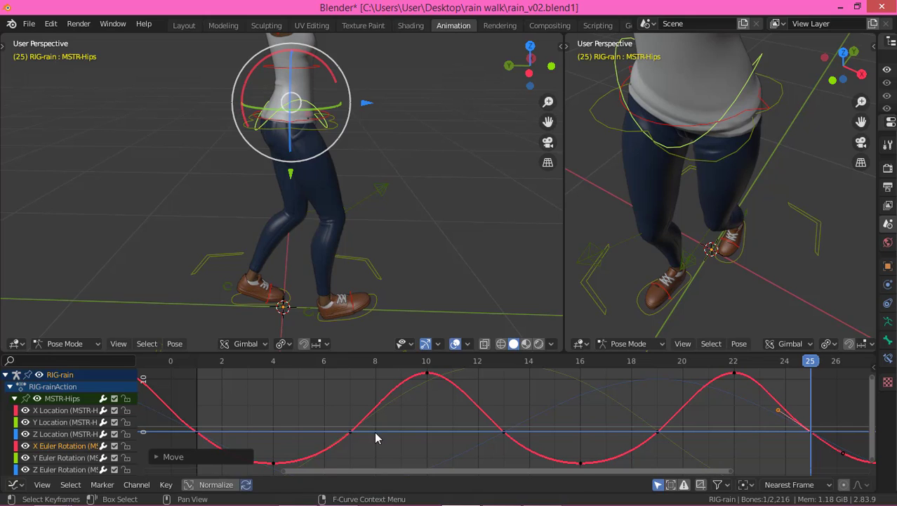
pyautogui.click(407, 434)
pyautogui.scroll(-3, 439, 394)
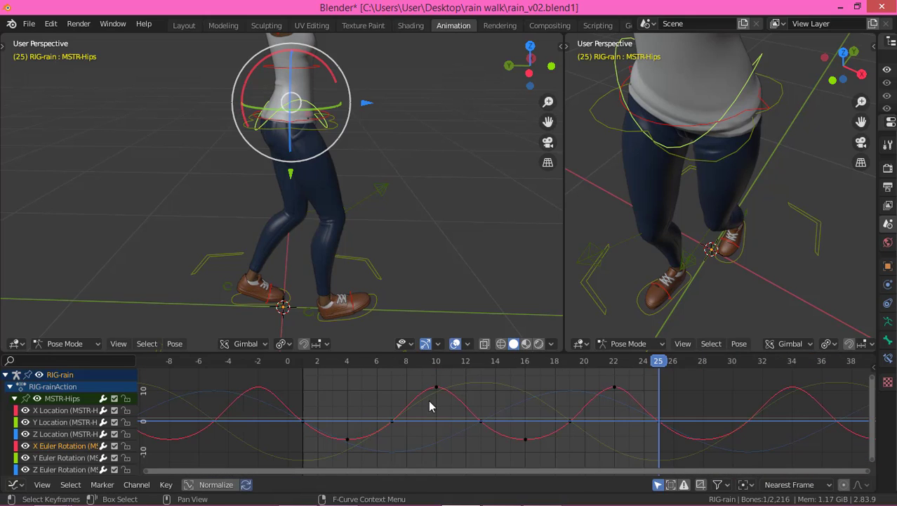
# Examine the hips' Y and Z Euler Rotation curves for smooth looping at frames 1 and 25.
pyautogui.click(72, 458)
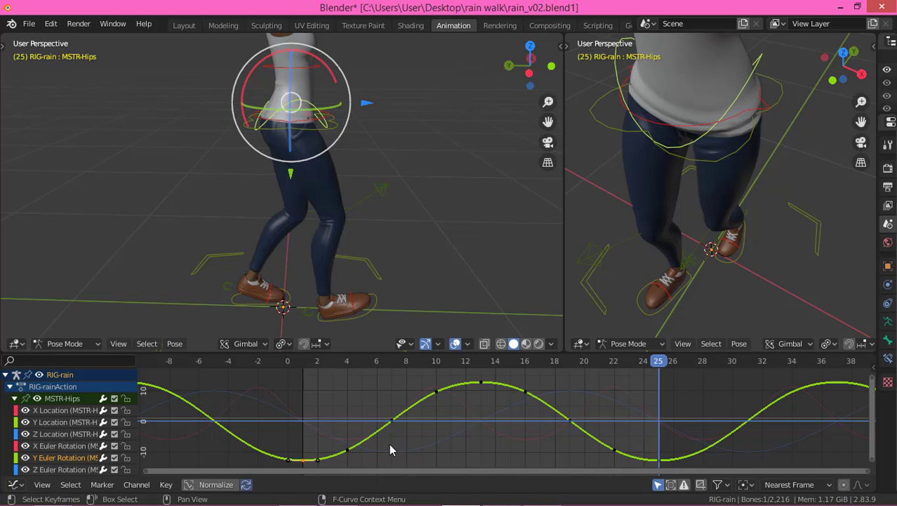
pyautogui.click(429, 433)
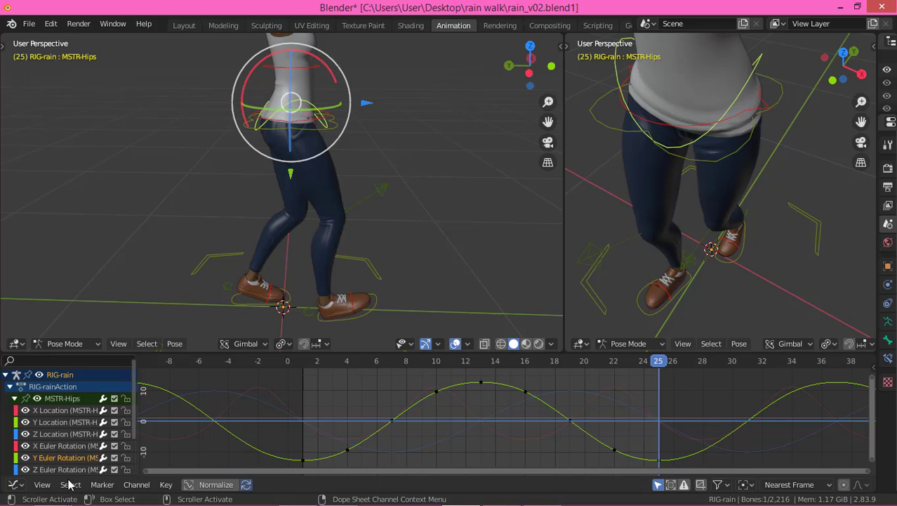
pyautogui.scroll(-3, 41, 445)
pyautogui.click(65, 421)
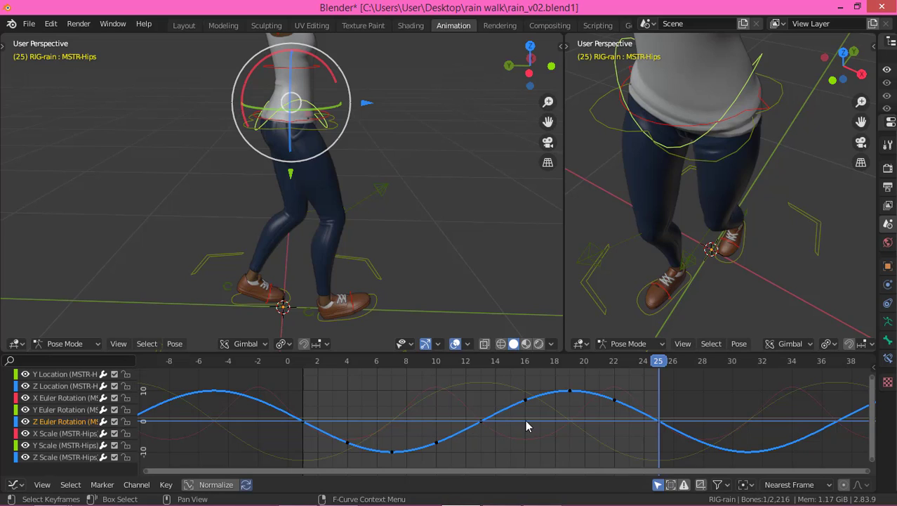
pyautogui.click(512, 452)
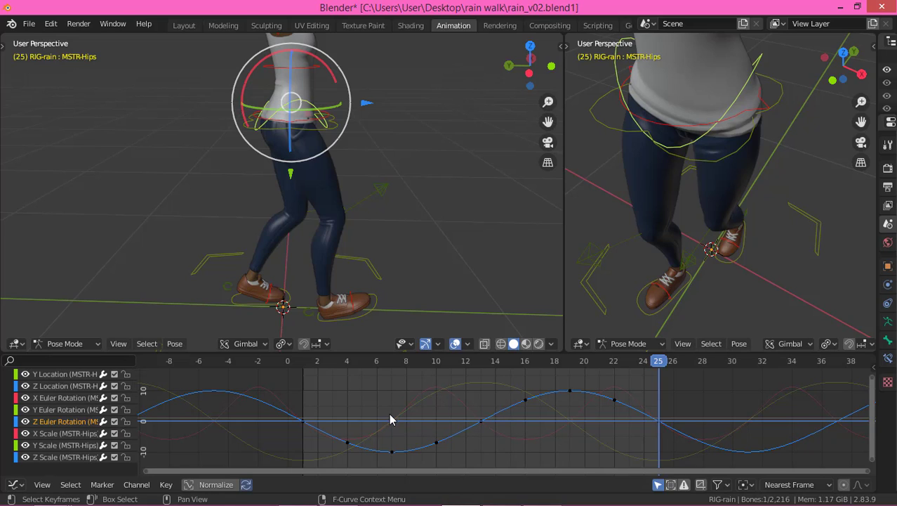
# Switch the Graph Editor area to the Timeline and play the walk cycle briefly.
pyautogui.keyDown('shift'); pyautogui.moveTo(440, 263); pyautogui.dragTo(453, 238, button='middle'); pyautogui.keyUp('shift')
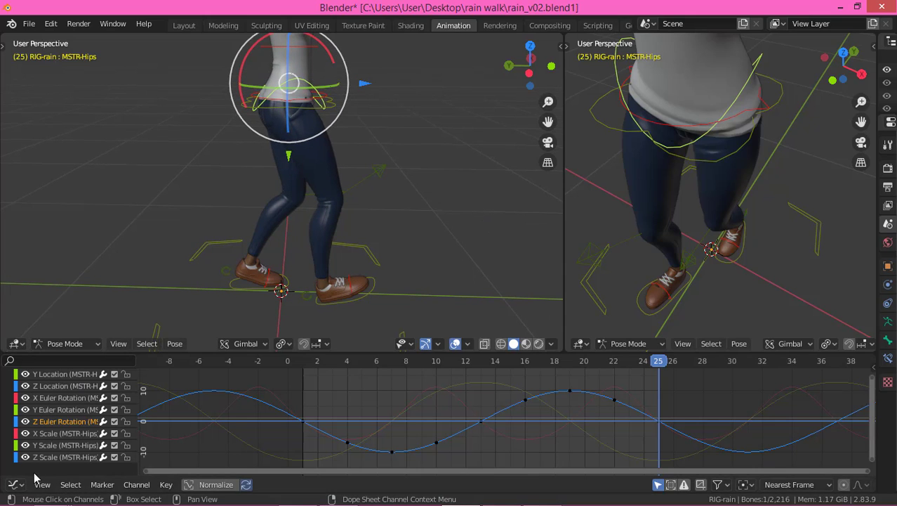
pyautogui.click(15, 485)
pyautogui.click(175, 383)
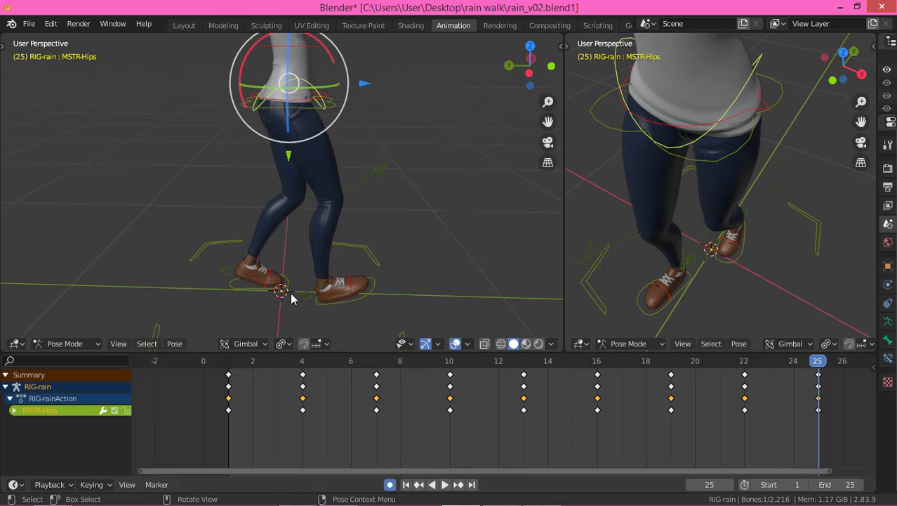
pyautogui.press('space')
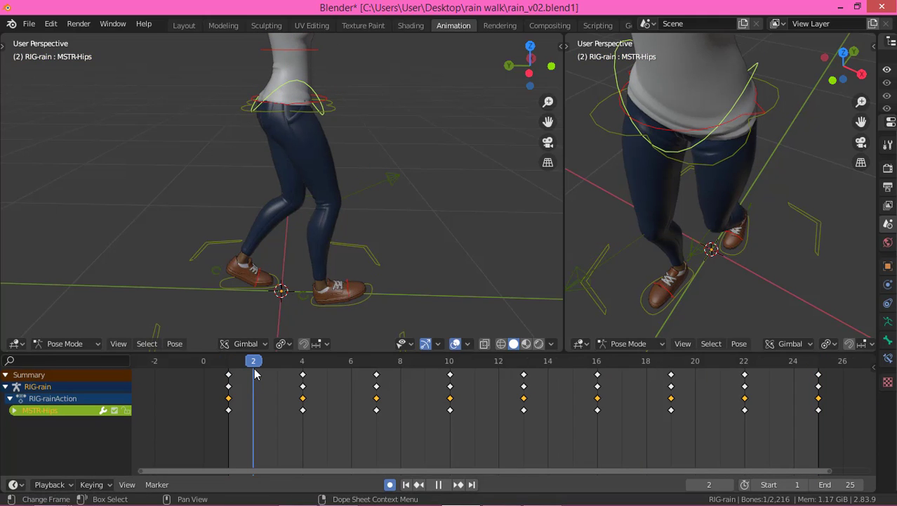
pyautogui.press('space')
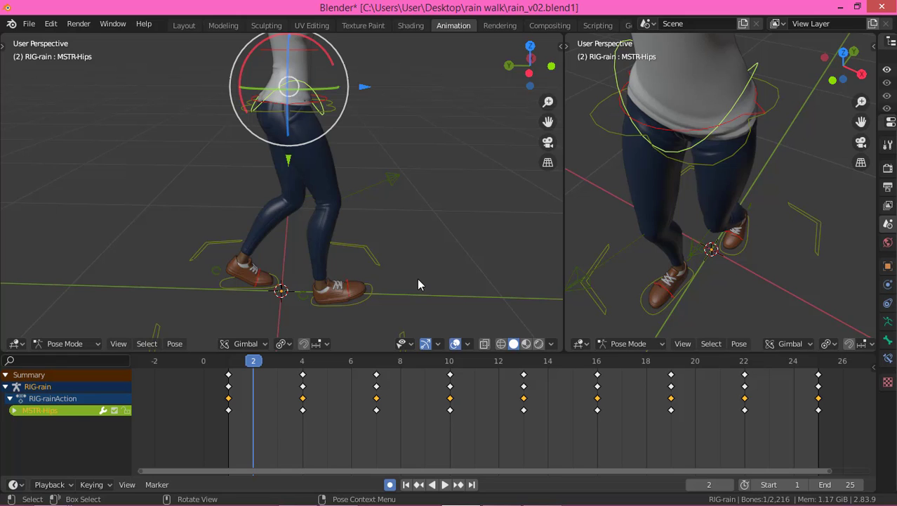
# In right orthographic view, flatten the right foot's parent control onto the ground at frame 2 and key it.
pyautogui.press('KP_3')
pyautogui.scroll(4, 270, 286)
pyautogui.moveTo(253, 372); pyautogui.dragTo(231, 364)
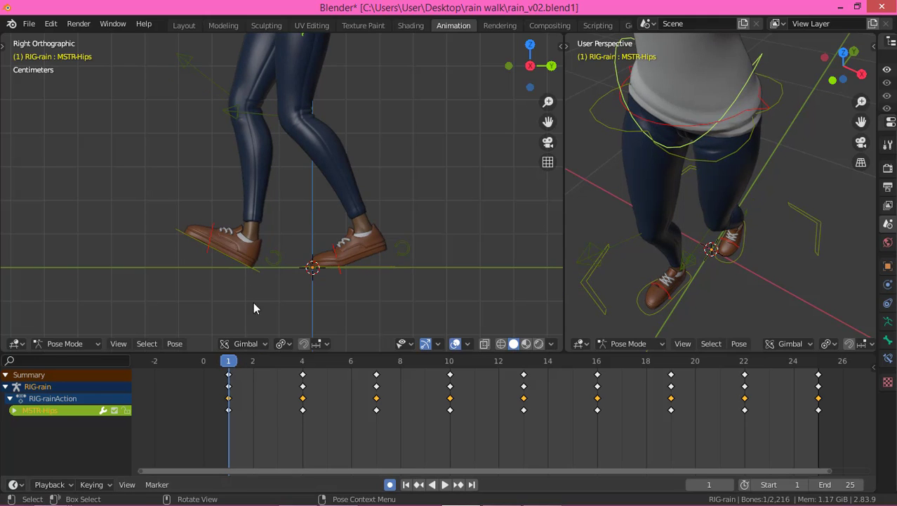
pyautogui.click(247, 371)
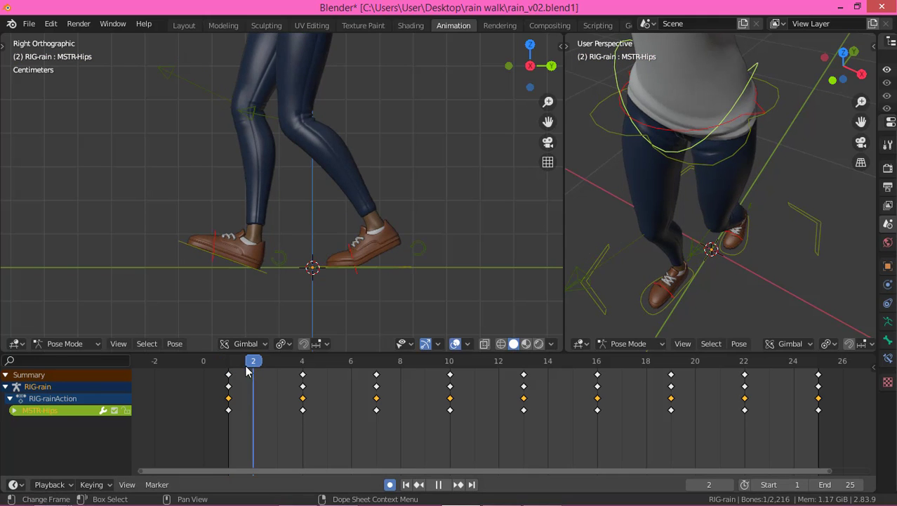
pyautogui.moveTo(245, 366)
pyautogui.mouseDown()
pyautogui.moveTo(230, 368)
pyautogui.moveTo(255, 372)
pyautogui.mouseUp()
pyautogui.click(207, 255)
pyautogui.press('i')
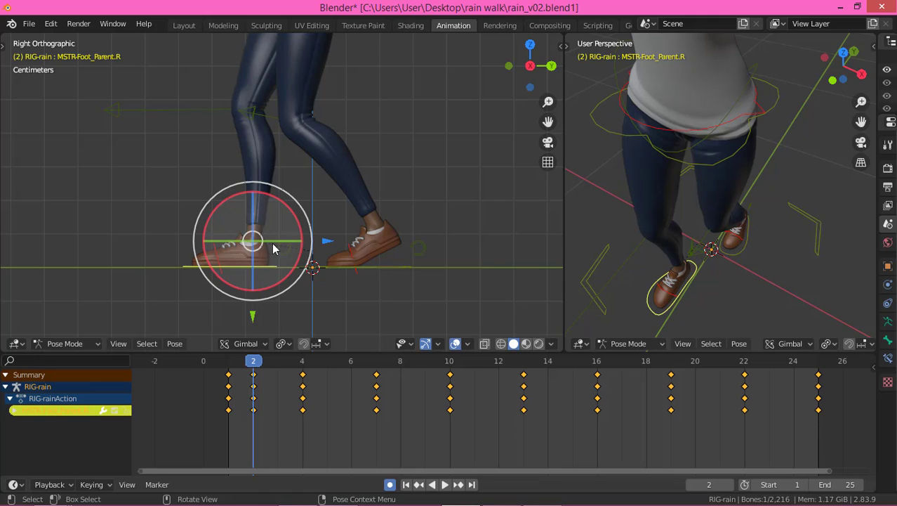
# Rotate the right toe control slightly upward at frame 2 and key it flat on the ground at frame 3.
pyautogui.click(217, 252)
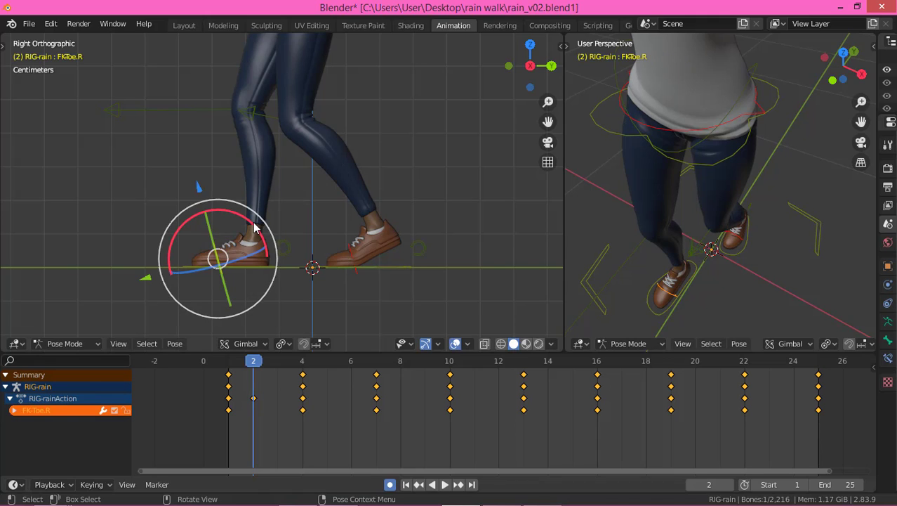
pyautogui.moveTo(255, 227); pyautogui.dragTo(281, 302)
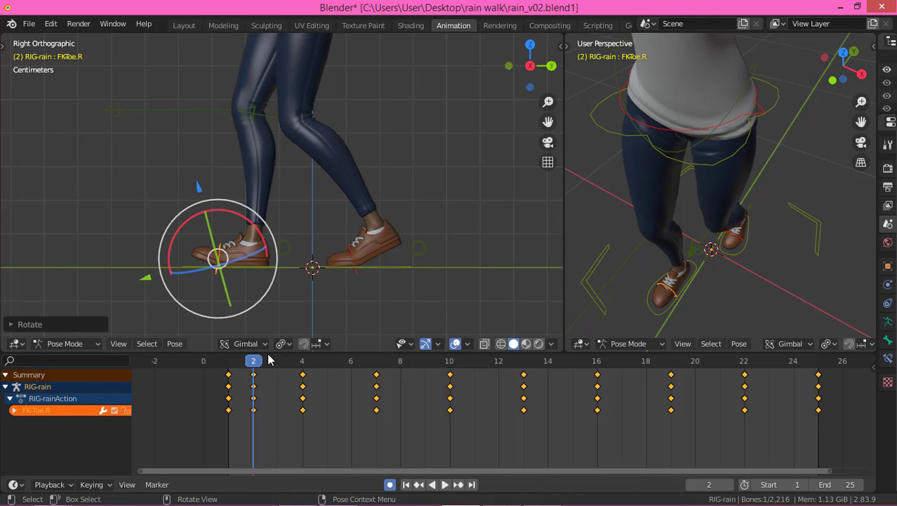
pyautogui.moveTo(270, 361); pyautogui.dragTo(284, 373)
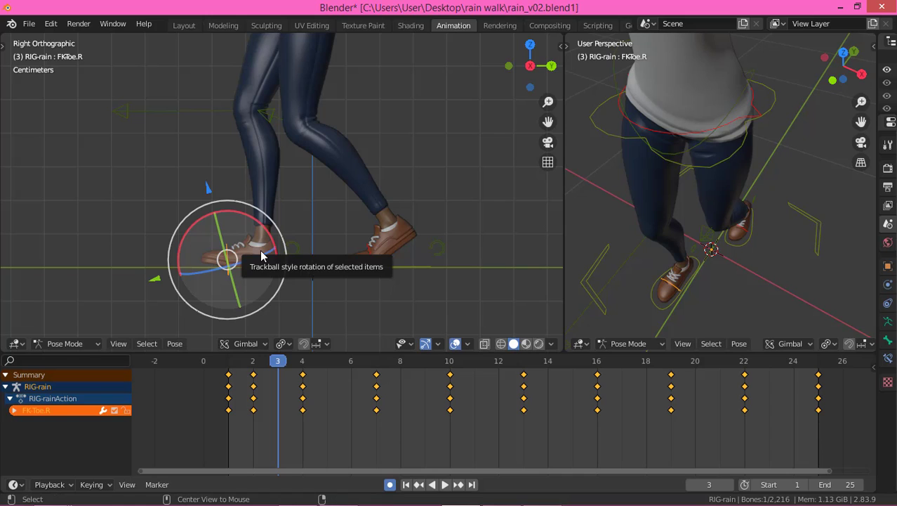
pyautogui.moveTo(262, 255); pyautogui.dragTo(227, 257)
pyautogui.scroll(3, 232, 256)
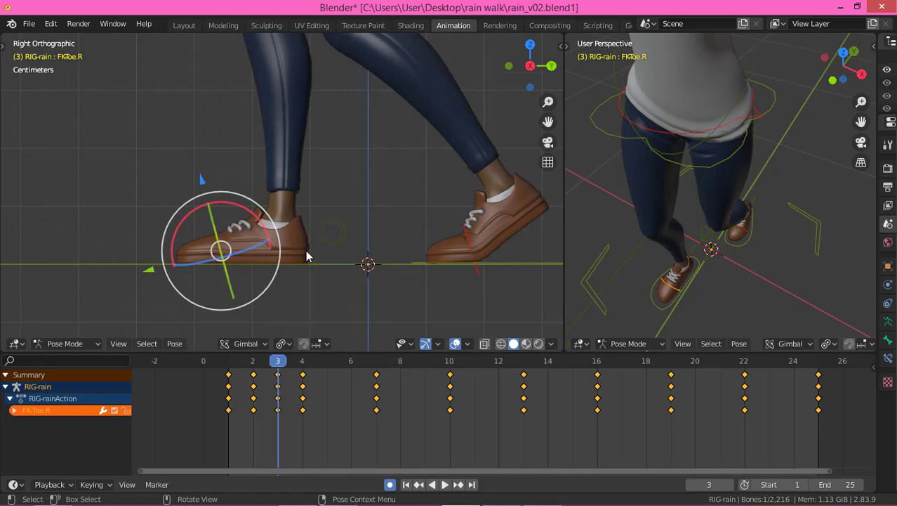
pyautogui.scroll(-3, 307, 256)
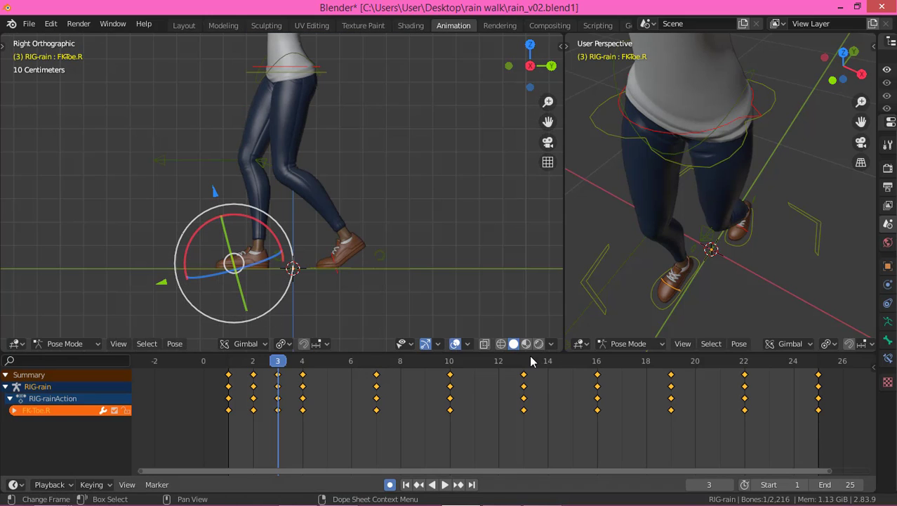
# At frame 14, flatten the left foot's parent control onto the ground and rotate the left toe control slightly upward.
pyautogui.moveTo(532, 361)
pyautogui.mouseDown()
pyautogui.moveTo(524, 361)
pyautogui.moveTo(547, 361)
pyautogui.mouseUp()
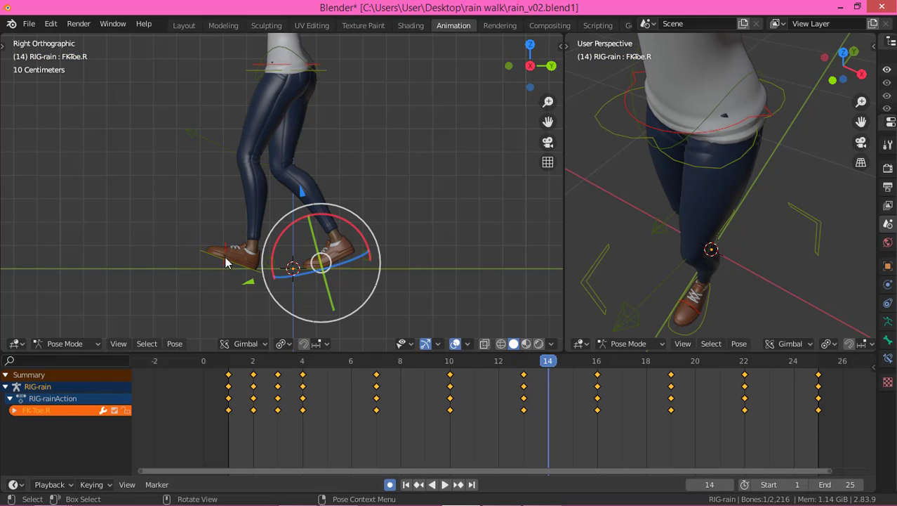
pyautogui.click(261, 257)
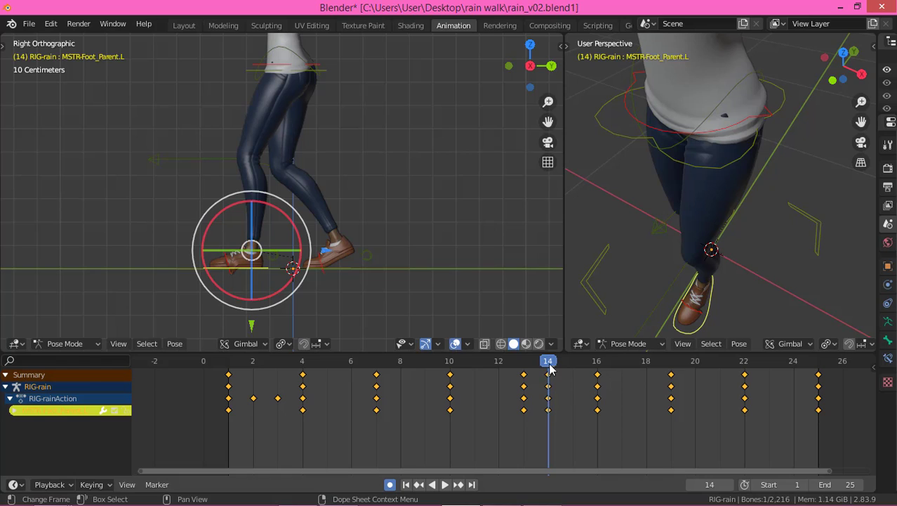
pyautogui.click(259, 222)
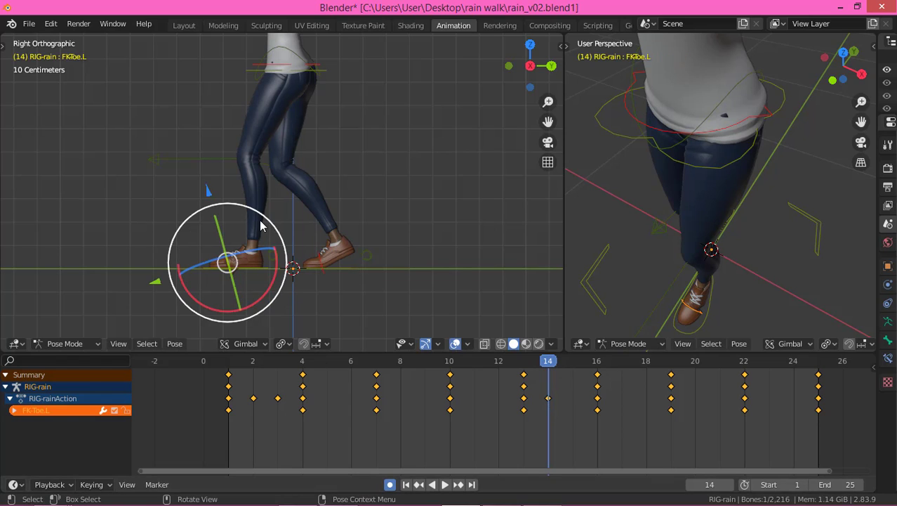
pyautogui.moveTo(280, 263); pyautogui.dragTo(277, 277)
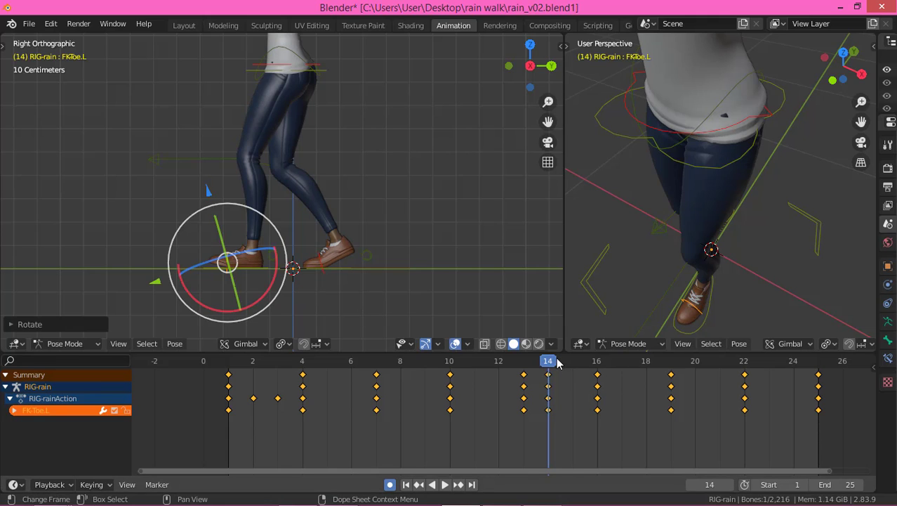
# Clear the left toe control's rotation at frame 15 so the toes lie flat.
pyautogui.moveTo(558, 363); pyautogui.dragTo(575, 361)
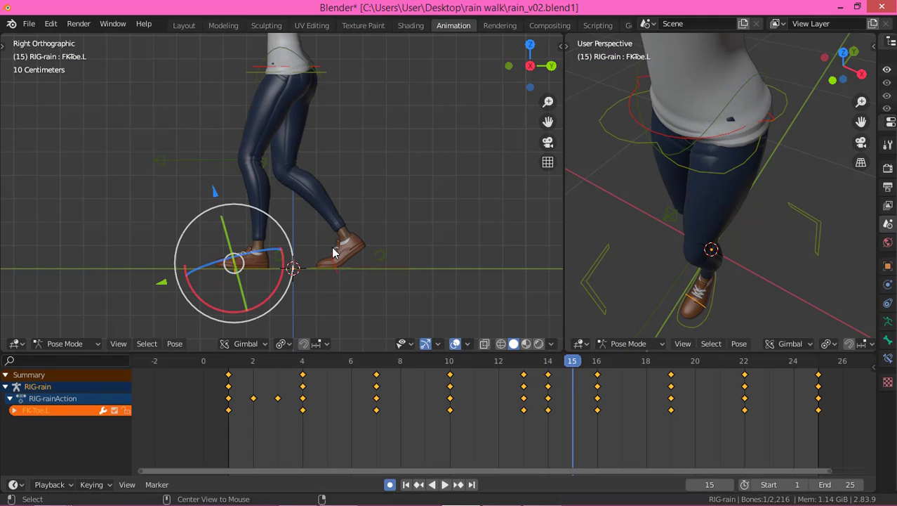
pyautogui.hotkey('alt', 'r')
pyautogui.scroll(1, 251, 265)
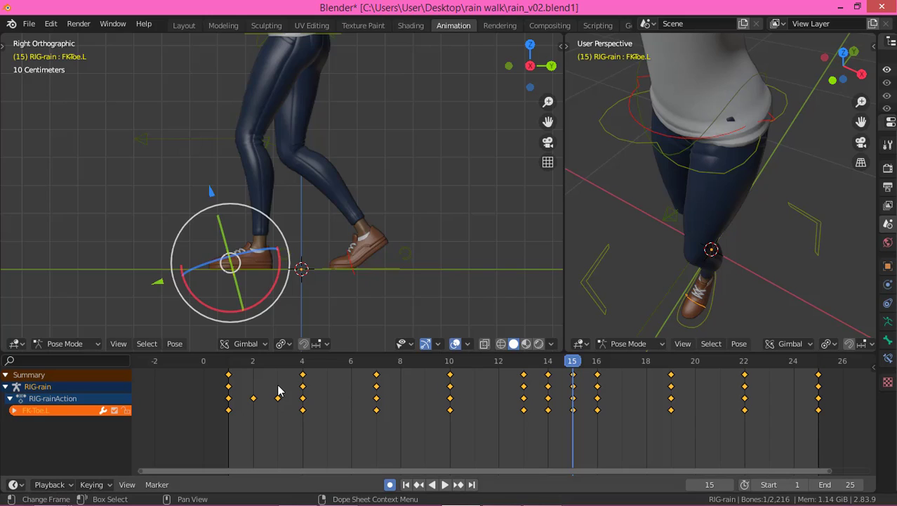
# Play the walk cycle repeatedly and examine the foot contacts from the side with the whole character in view.
pyautogui.press('space')
pyautogui.scroll(-6, 320, 277)
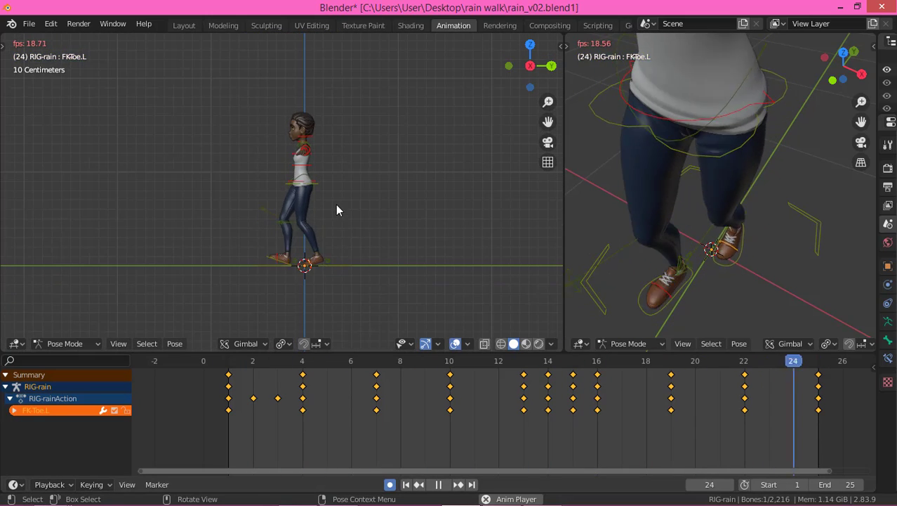
pyautogui.scroll(1, 326, 203)
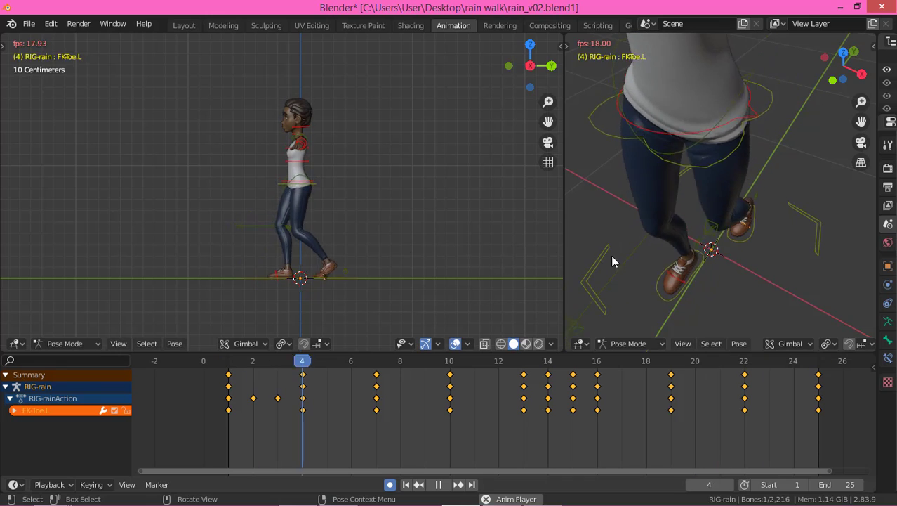
pyautogui.press('space')
pyautogui.press('space')
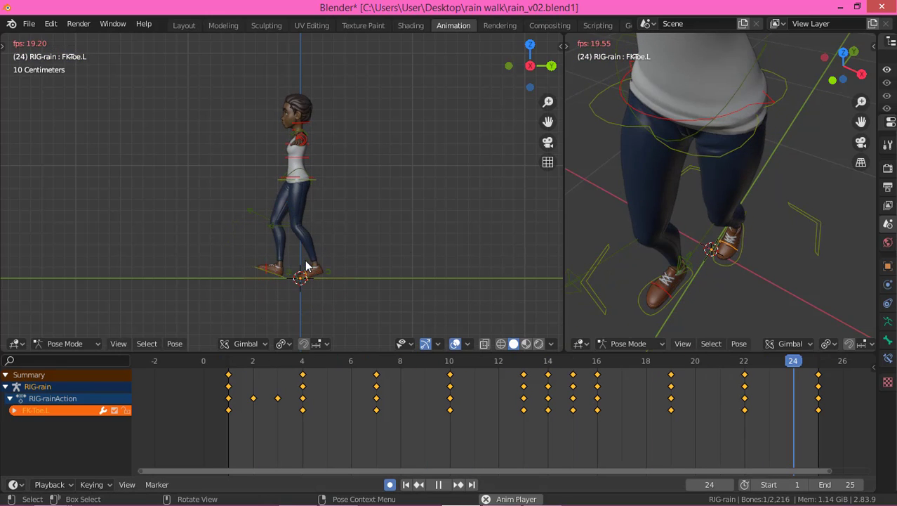
pyautogui.press('space')
pyautogui.press('space')
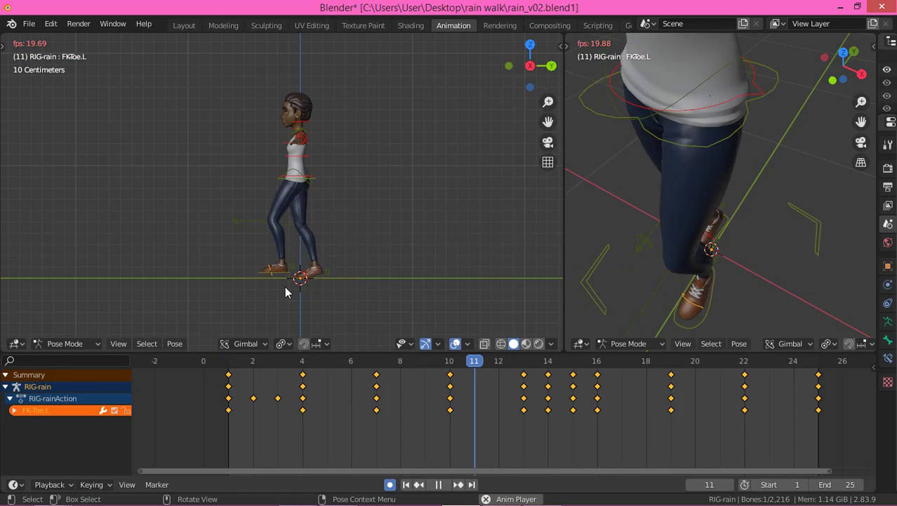
pyautogui.press('space')
# Select the right foot's parent control at frame 3.
pyautogui.scroll(4, 206, 251)
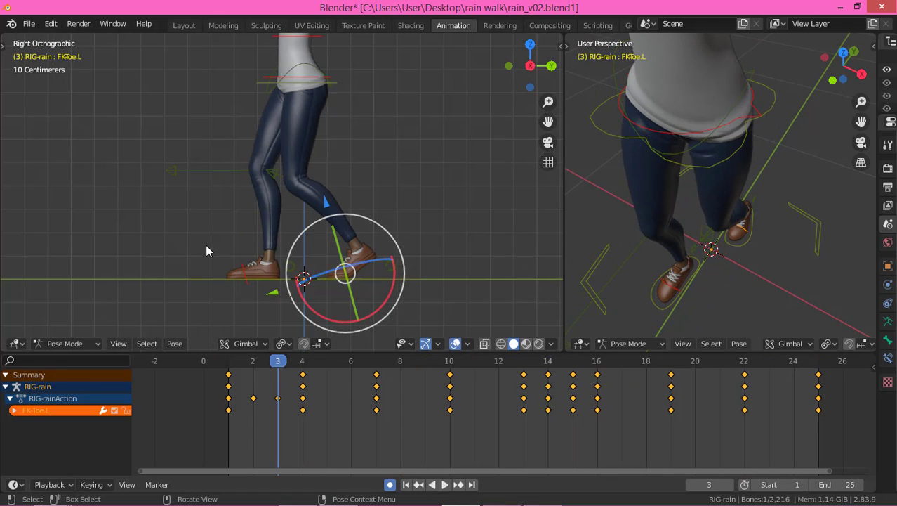
pyautogui.click(302, 297)
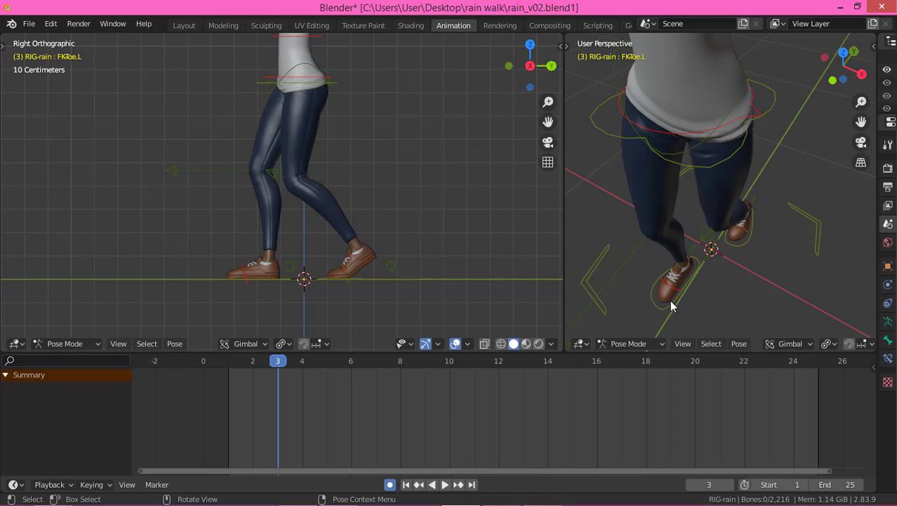
pyautogui.click(262, 291)
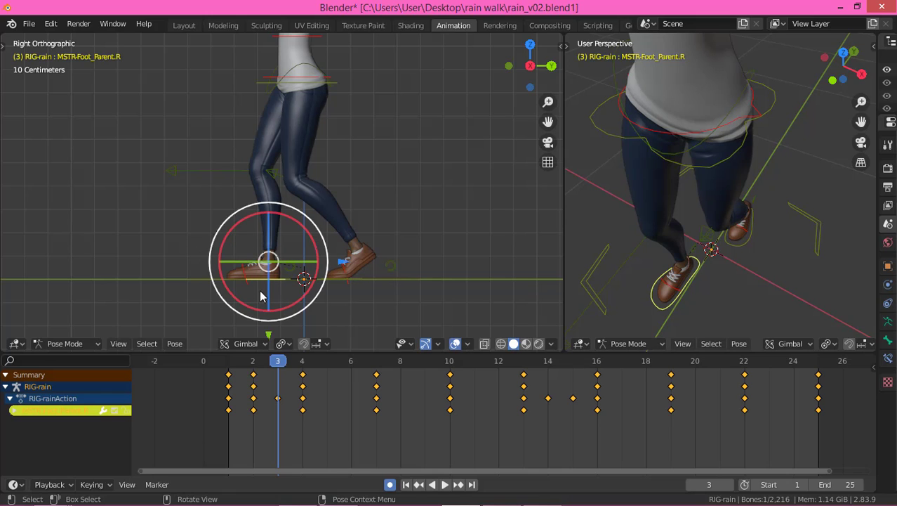
pyautogui.click(17, 343)
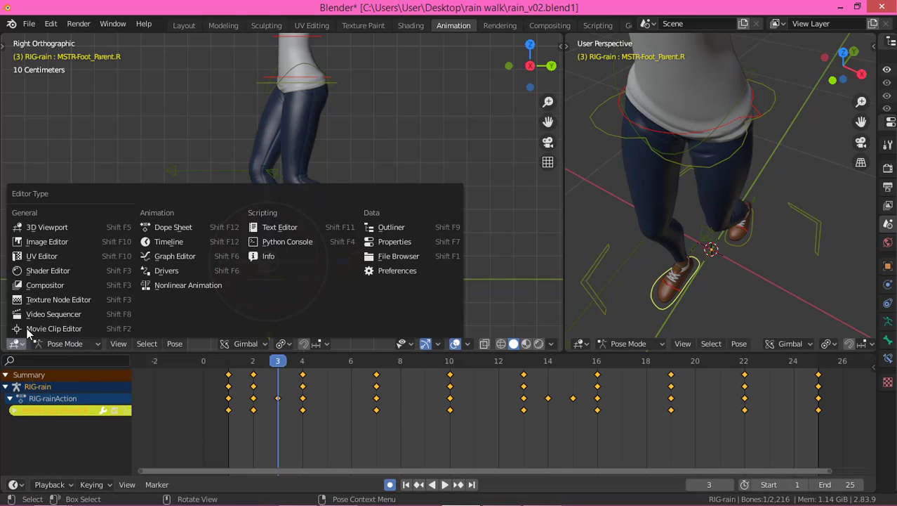
pyautogui.click(211, 255)
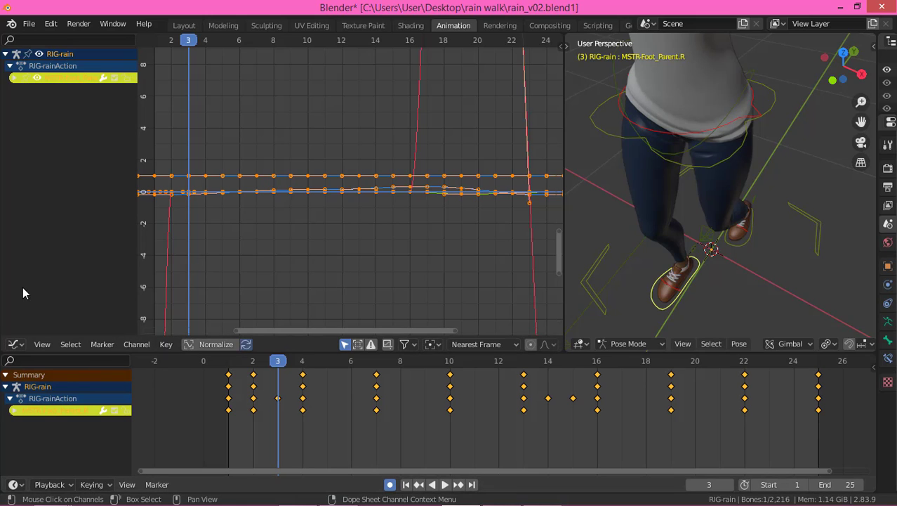
pyautogui.click(16, 343)
pyautogui.click(42, 229)
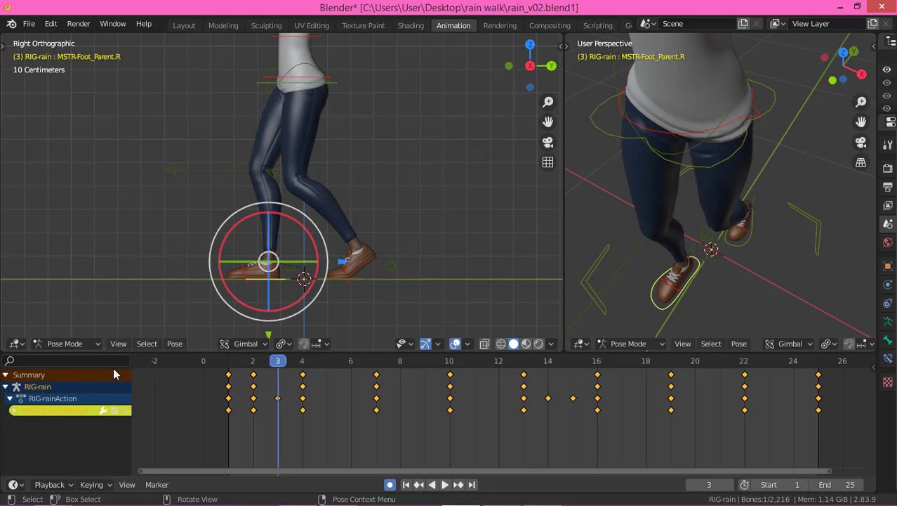
# Switch the timeline to the Graph Editor, enlarge it upward, and expand the right foot parent control's channels.
pyautogui.click(20, 485)
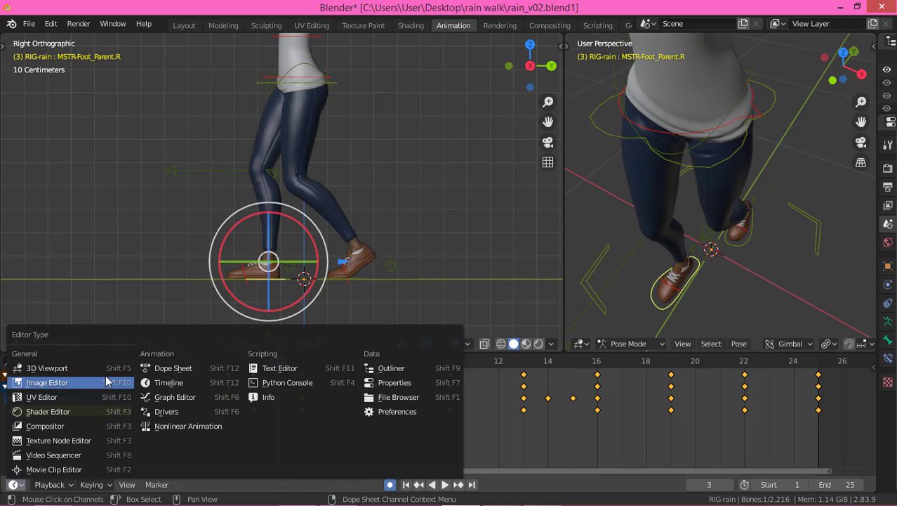
pyautogui.click(170, 398)
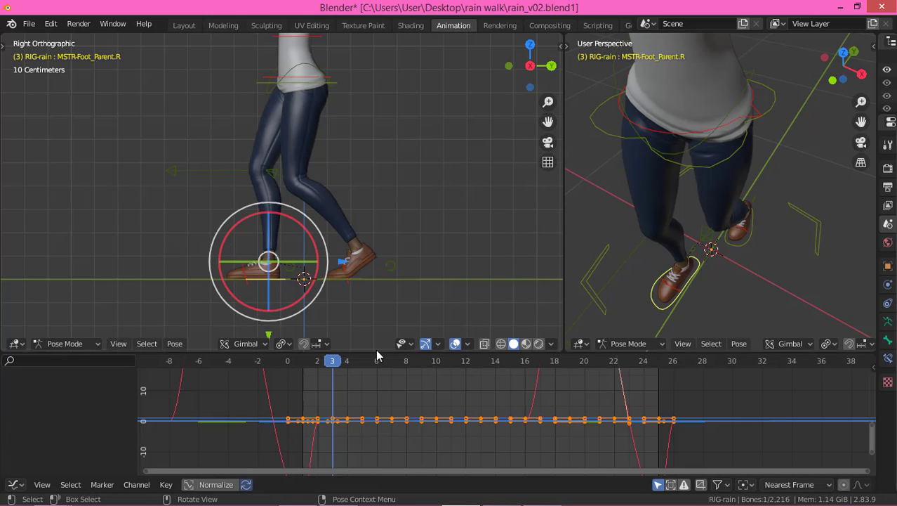
pyautogui.moveTo(380, 350); pyautogui.dragTo(401, 222)
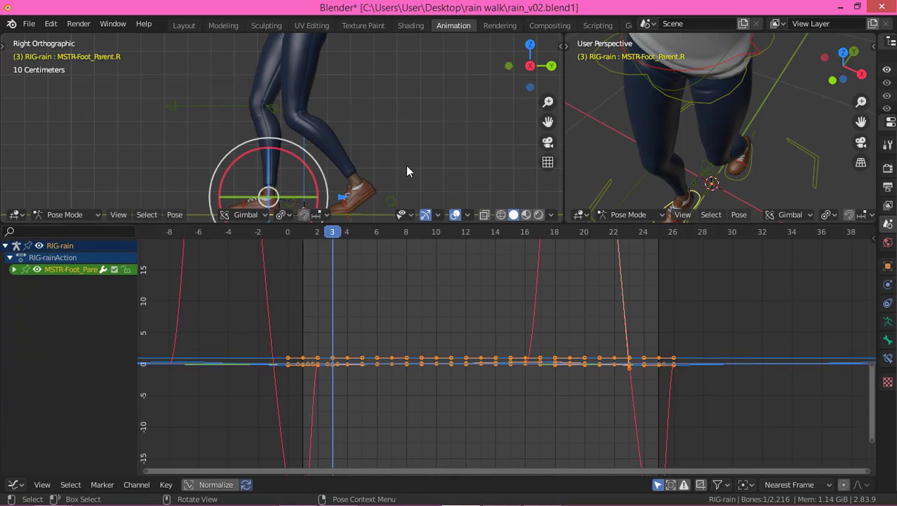
pyautogui.scroll(-6, 411, 169)
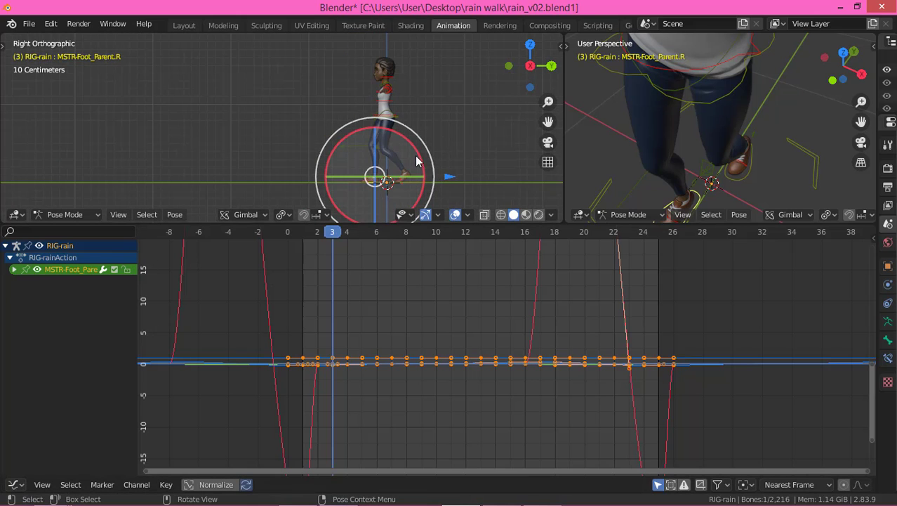
pyautogui.scroll(5, 401, 176)
pyautogui.scroll(3, 374, 182)
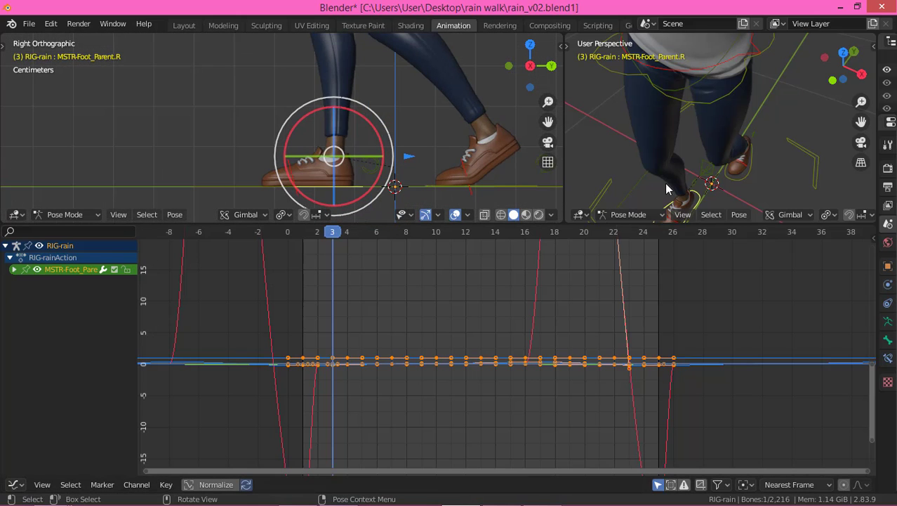
pyautogui.scroll(-3, 669, 189)
pyautogui.click(14, 270)
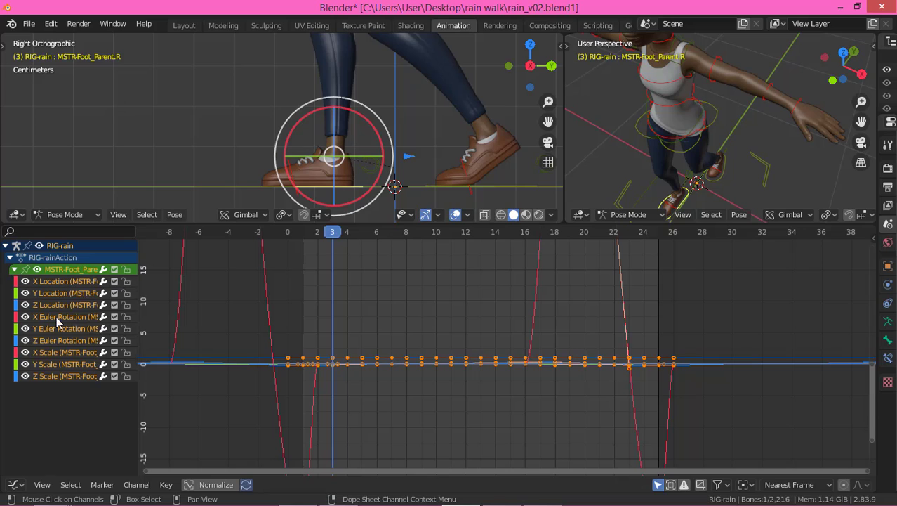
# Isolate the right foot parent's X Location curve and play the walk cycle to examine its sideways motion from the front.
pyautogui.click(68, 282)
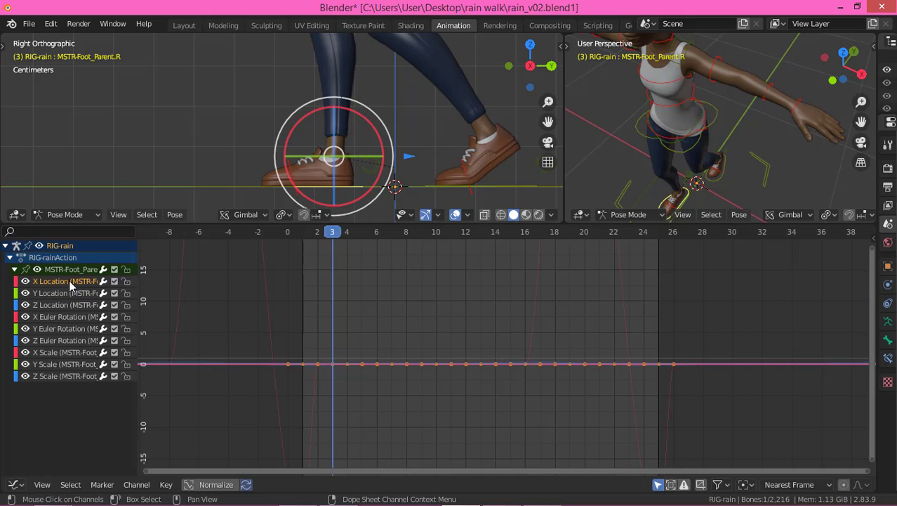
pyautogui.moveTo(333, 144); pyautogui.dragTo(437, 188, button='middle')
pyautogui.scroll(-3, 345, 144)
pyautogui.press('space')
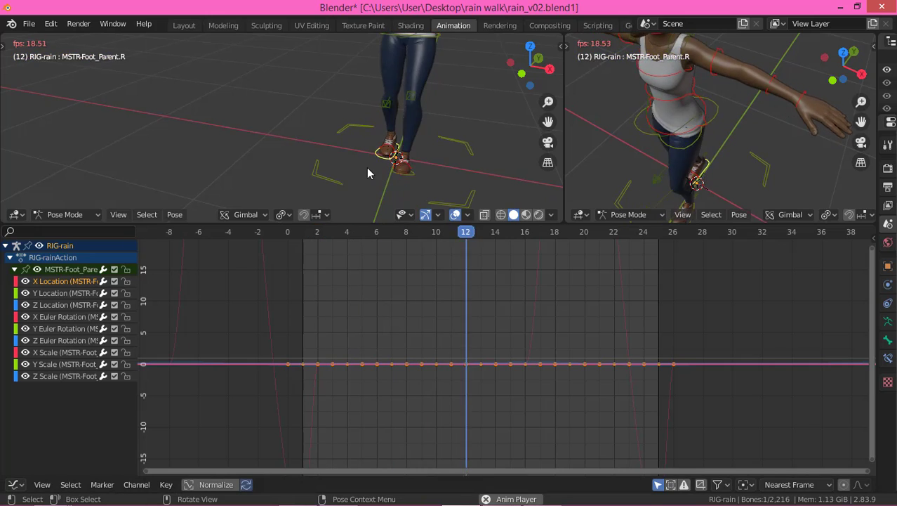
pyautogui.press('space')
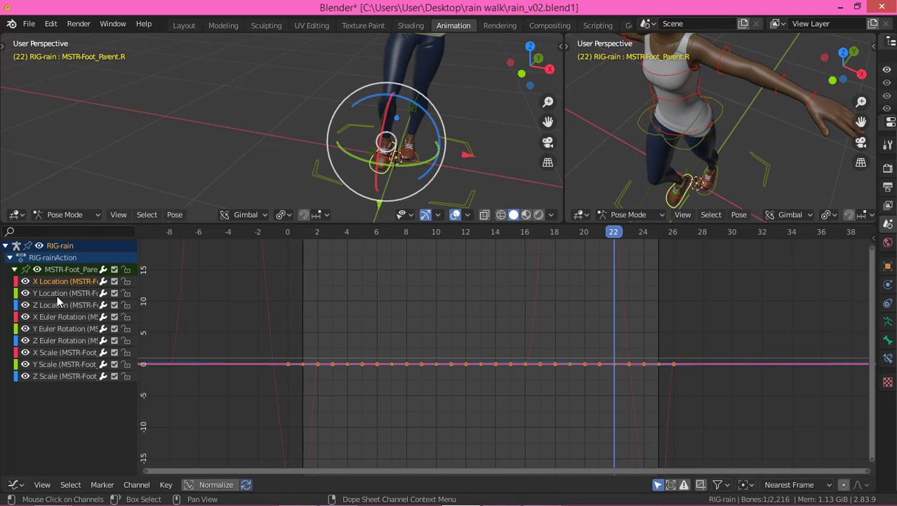
# Isolate and frame the right foot parent's Y Location curve, then scrub through the contact frames to examine the foot's height.
pyautogui.click(64, 293)
pyautogui.press('Home')
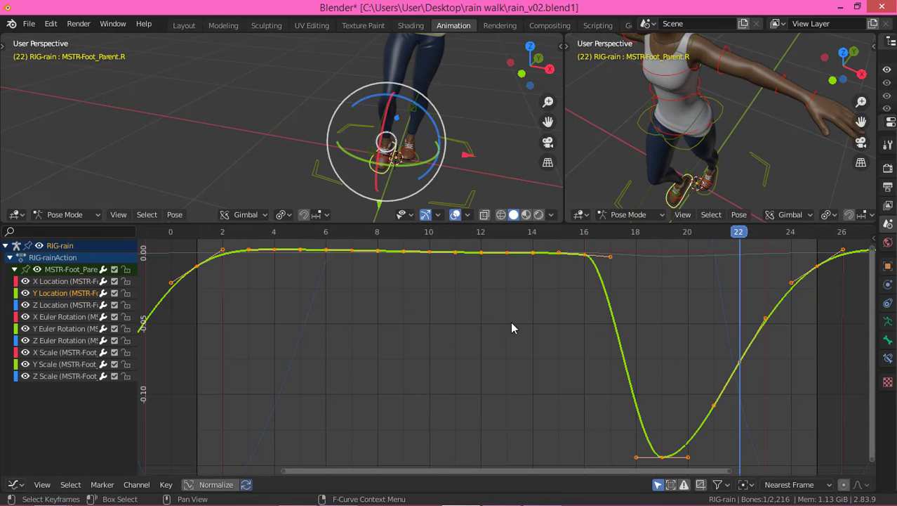
pyautogui.scroll(-4, 474, 347)
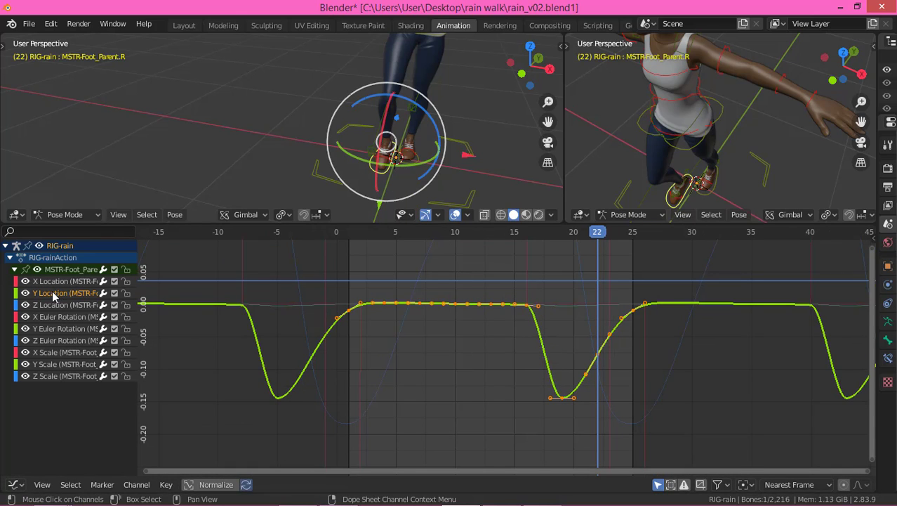
pyautogui.moveTo(385, 144); pyautogui.dragTo(387, 141, button='middle')
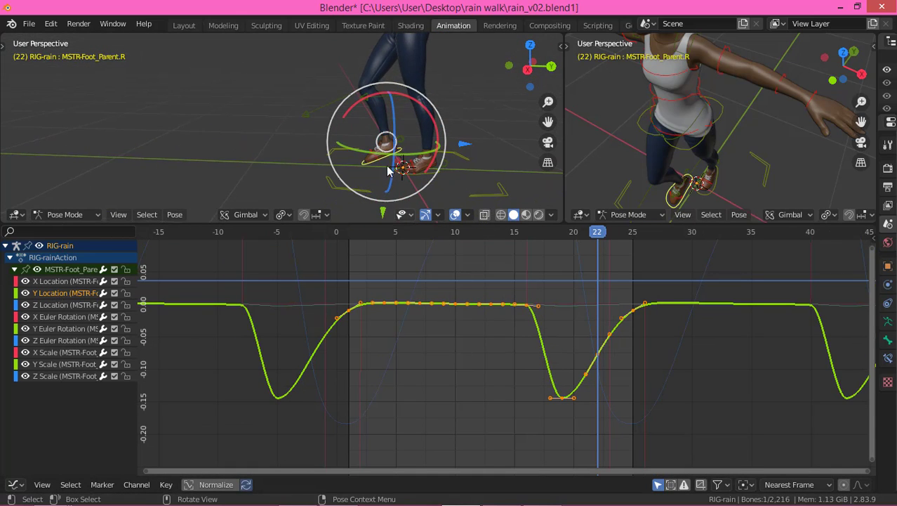
pyautogui.click(395, 269)
pyautogui.moveTo(363, 241); pyautogui.dragTo(597, 290)
pyautogui.moveTo(406, 355); pyautogui.dragTo(455, 399)
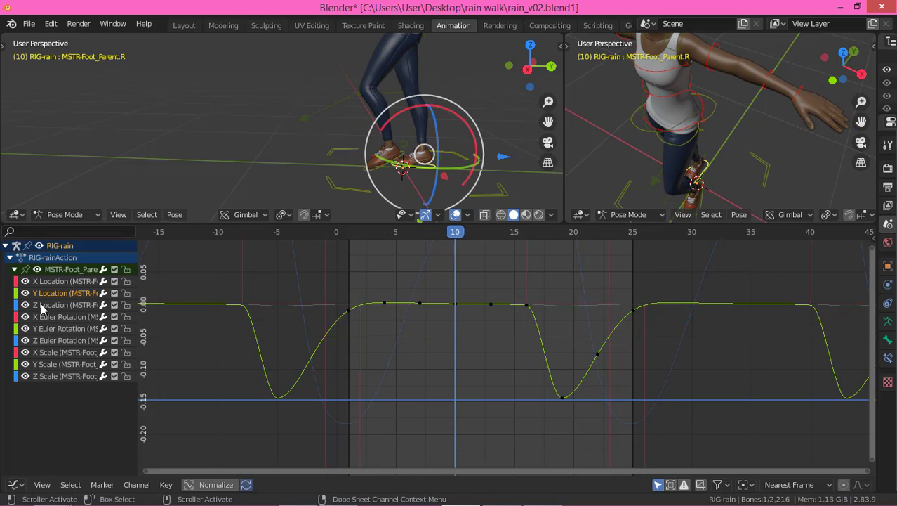
# Delete the right foot parent's Y Location keyframes at frames 7, 10 and 13.
pyautogui.moveTo(392, 257); pyautogui.dragTo(501, 332)
pyautogui.press('c')
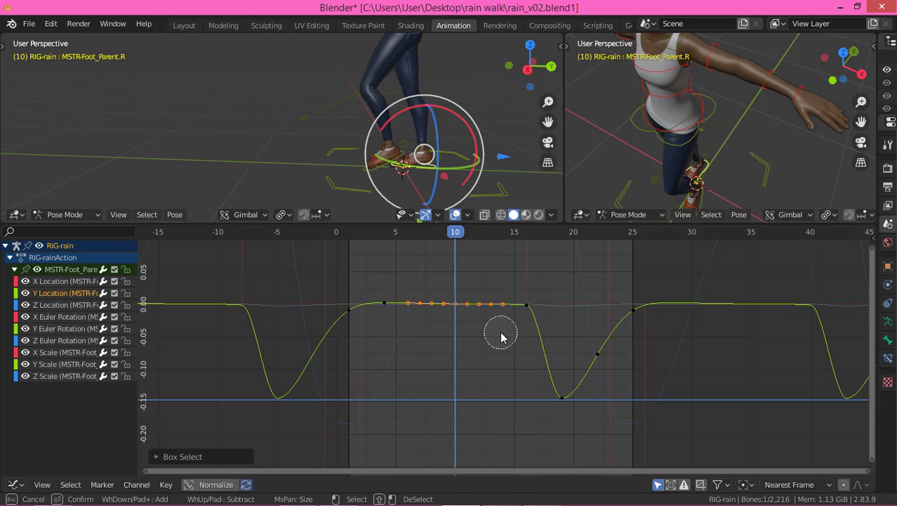
pyautogui.press('Escape')
pyautogui.press('x')
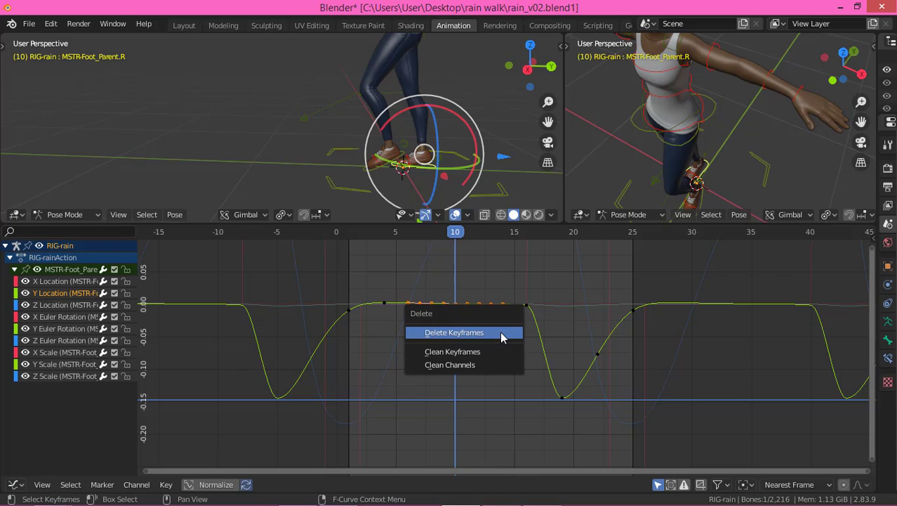
pyautogui.click(500, 333)
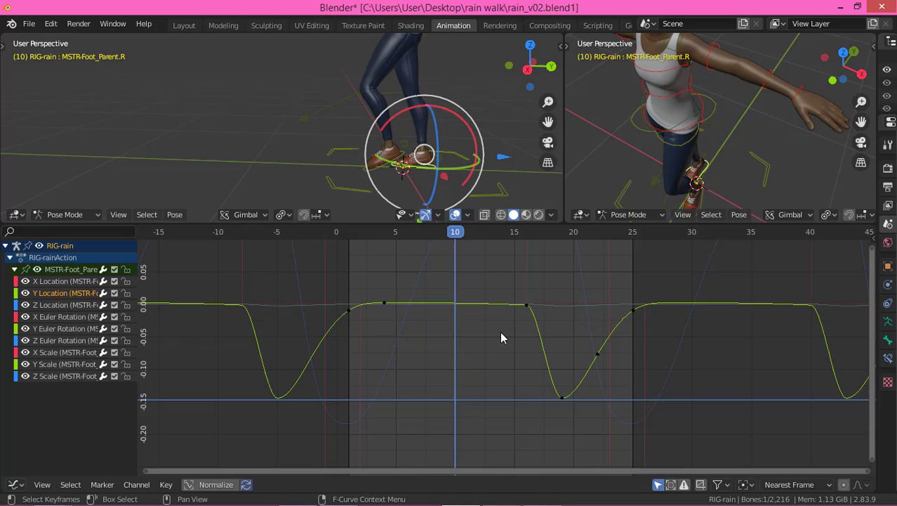
# Isolate the right foot parent's Z Location curve and delete its keyframes at frames 4, 7, 10 and 13.
pyautogui.click(64, 307)
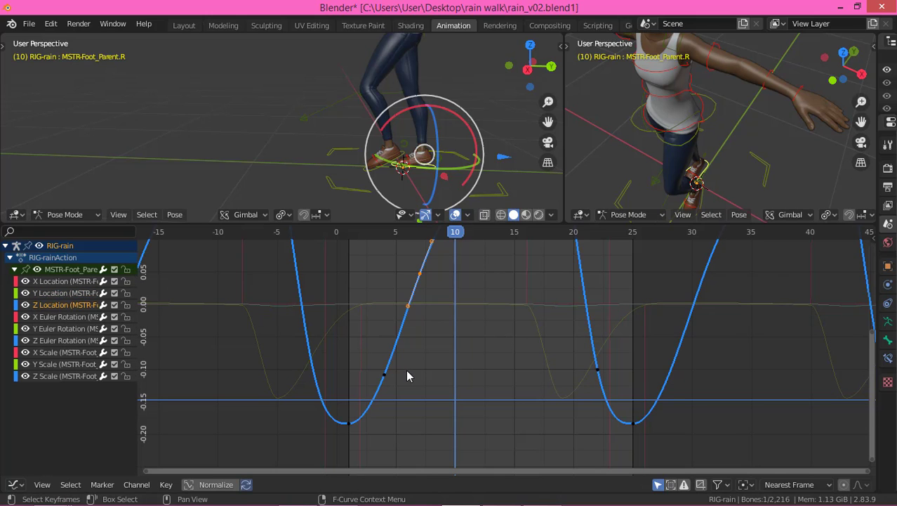
pyautogui.press('Home')
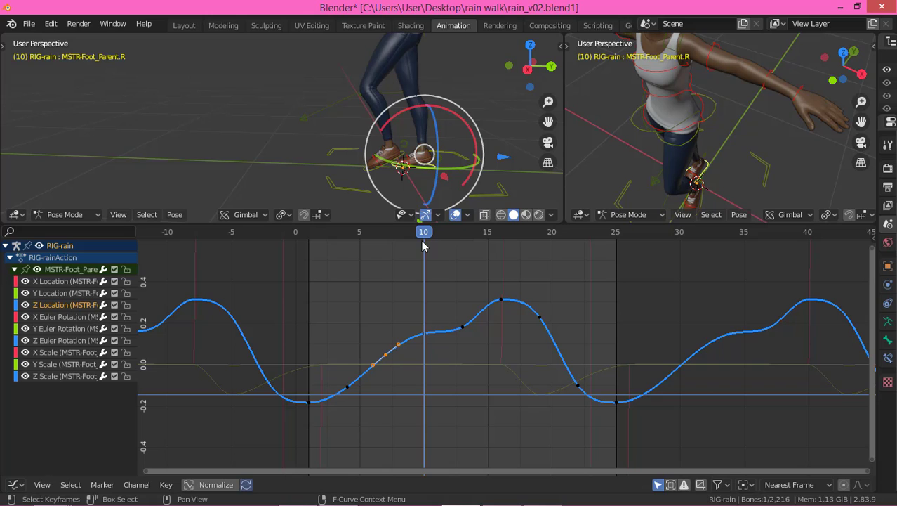
pyautogui.moveTo(422, 227); pyautogui.dragTo(502, 312)
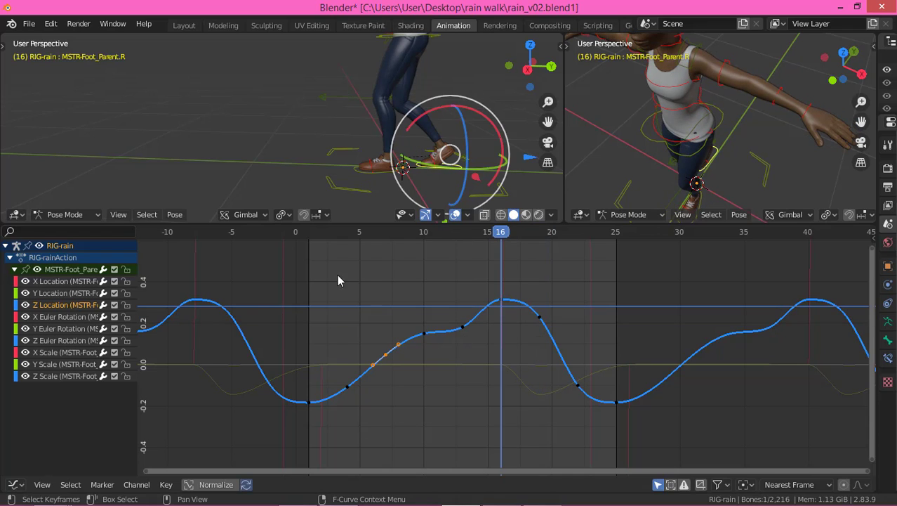
pyautogui.moveTo(320, 274); pyautogui.dragTo(481, 438)
pyautogui.press('x')
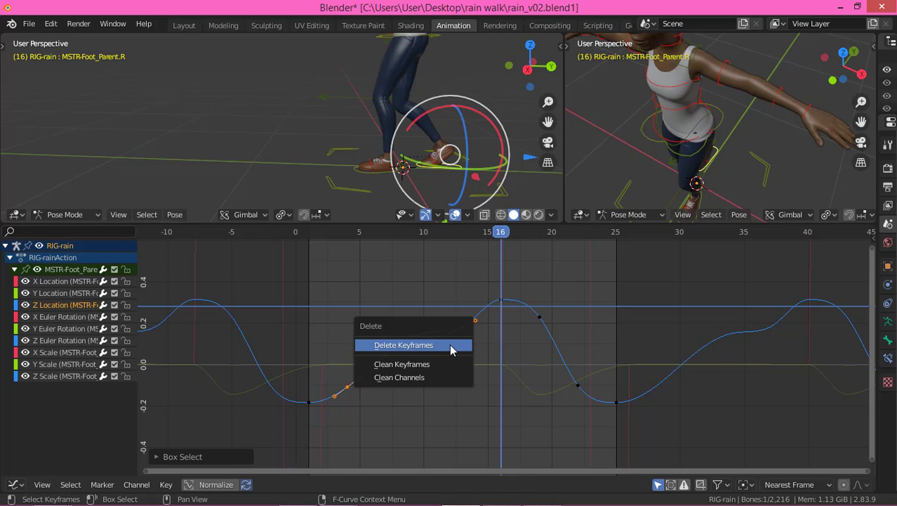
pyautogui.click(449, 344)
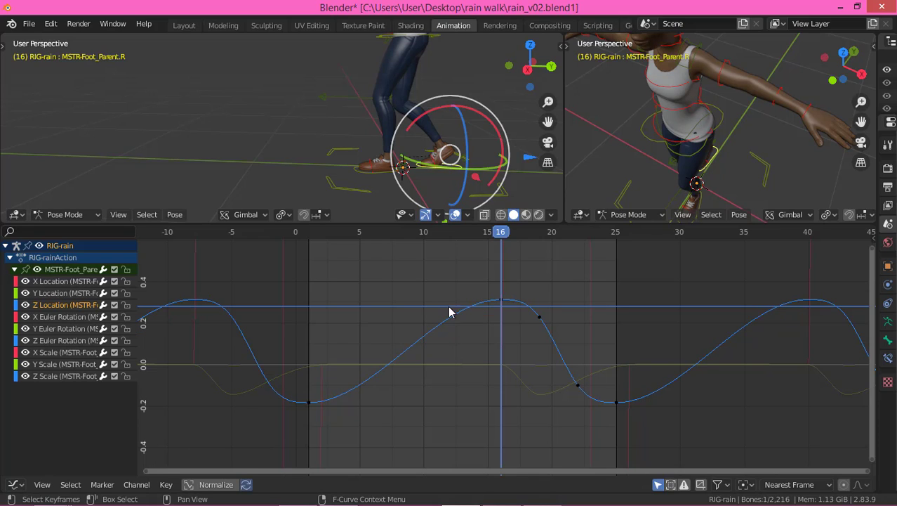
# Free the Z Location handles at frames 1 and 16, and set the two handles facing each other to Vector for linear travel.
pyautogui.click(309, 403)
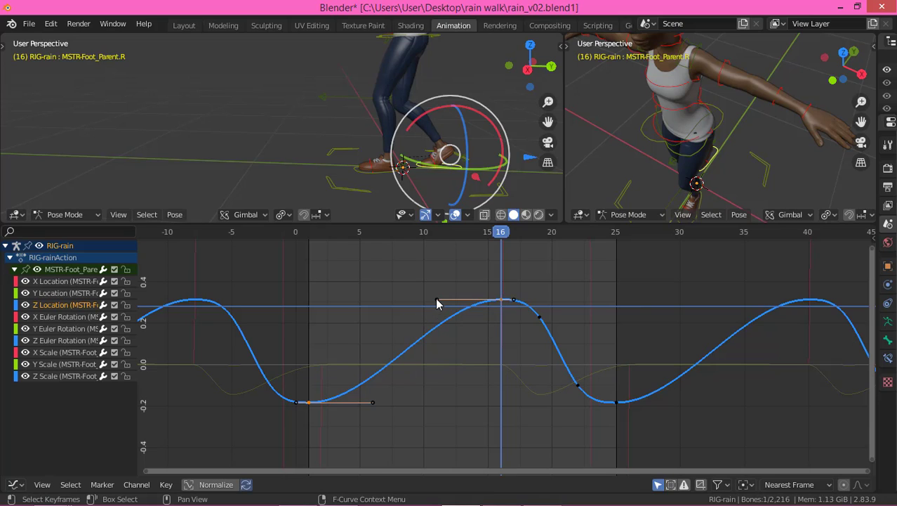
pyautogui.rightClick(415, 322)
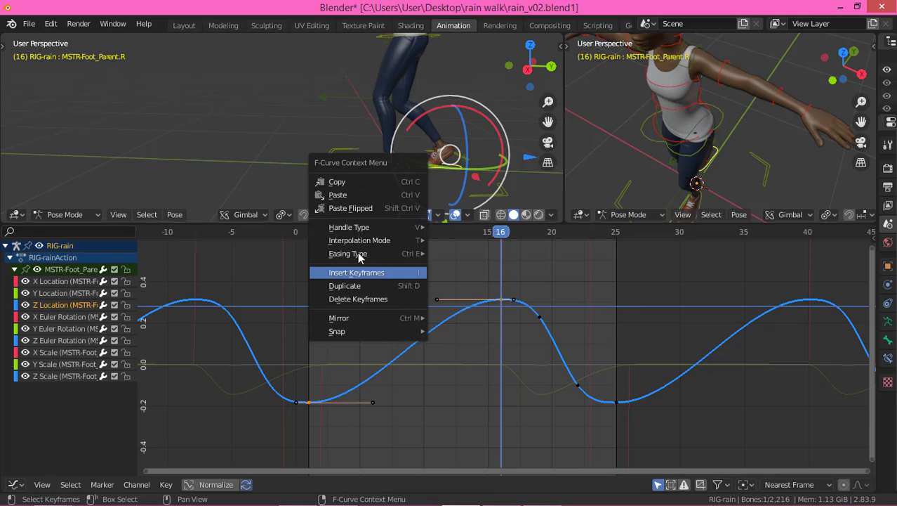
pyautogui.moveTo(365, 228)
pyautogui.click(469, 229)
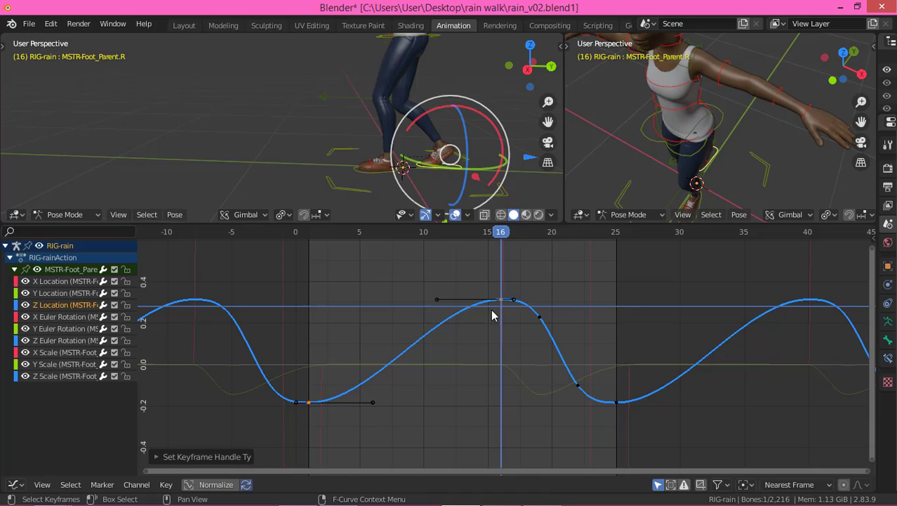
pyautogui.click(436, 300)
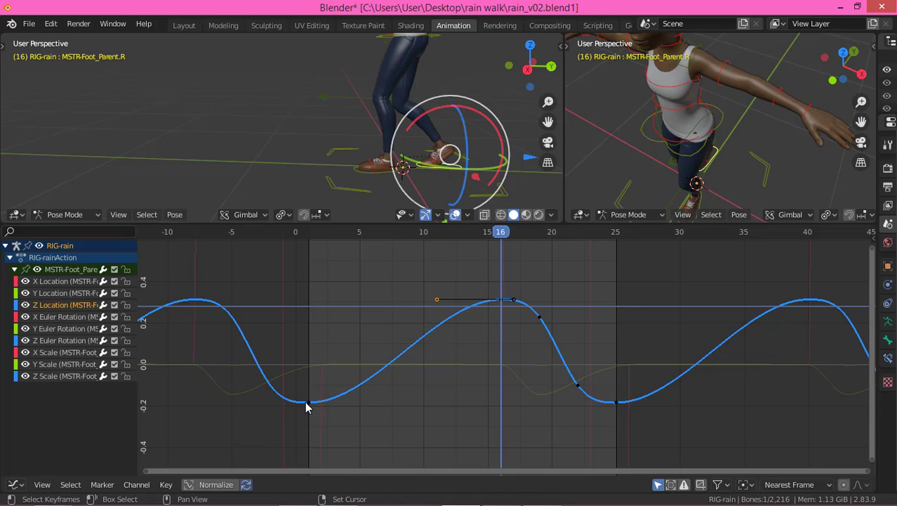
pyautogui.rightClick(372, 406)
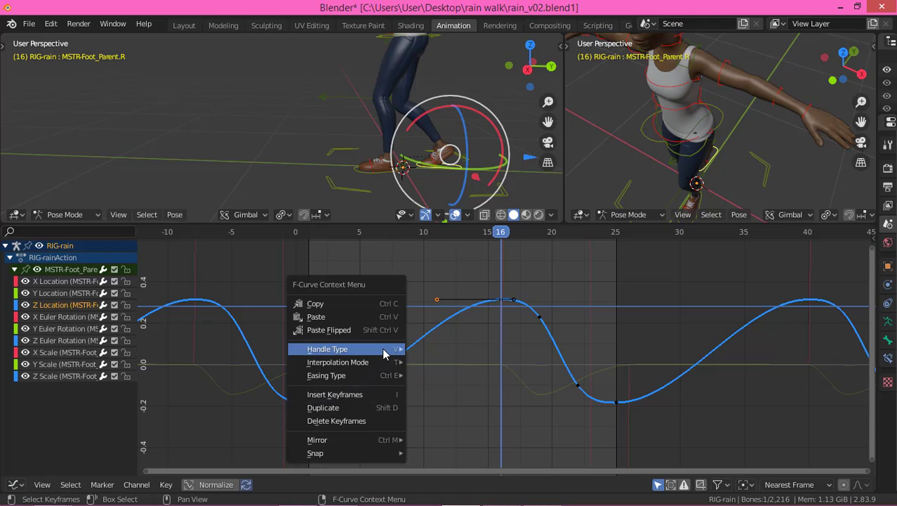
pyautogui.moveTo(391, 351)
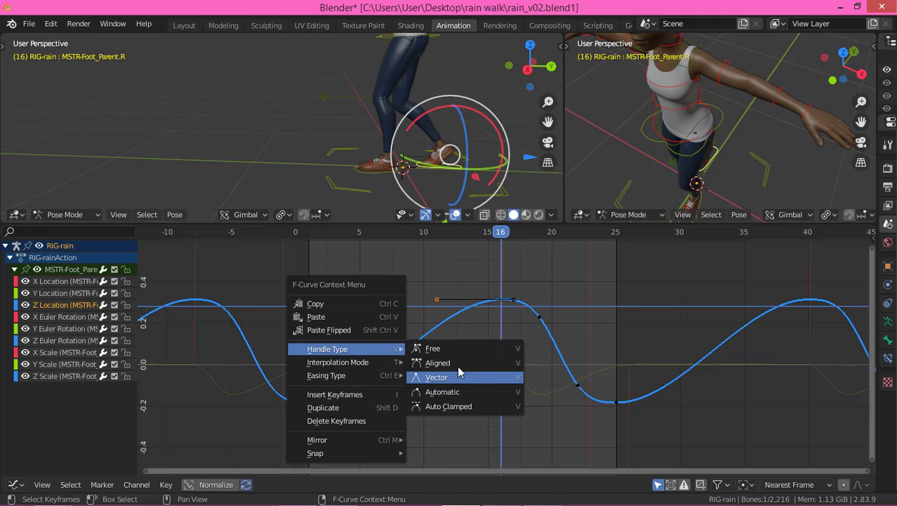
pyautogui.click(450, 377)
# Play the walk cycle and scrub between frames 1 and 16 to examine how evenly the right foot slides back.
pyautogui.press('space')
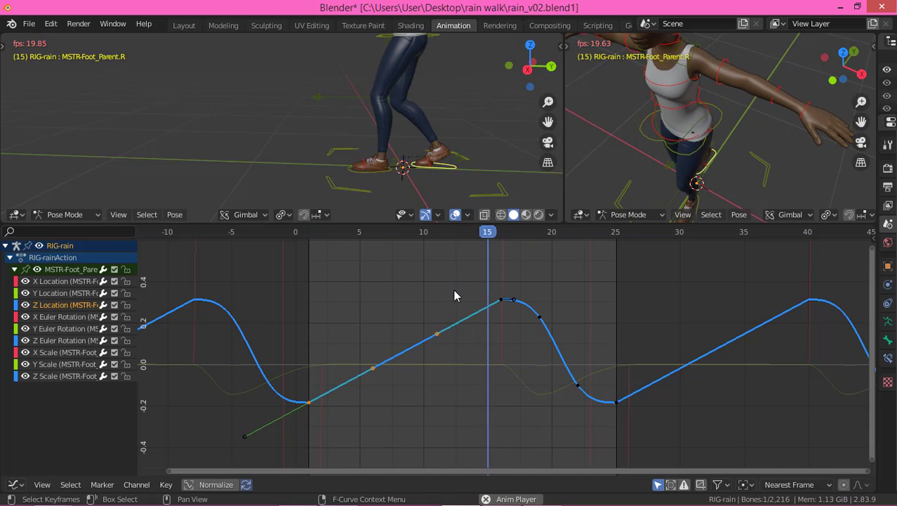
pyautogui.press('space')
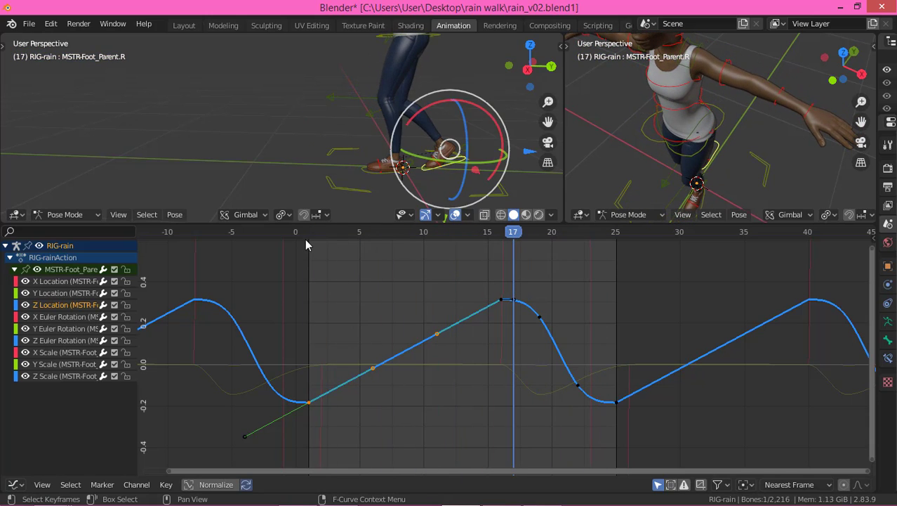
pyautogui.keyDown('shift'); pyautogui.moveTo(306, 240); pyautogui.dragTo(504, 271, button='right'); pyautogui.keyUp('shift')
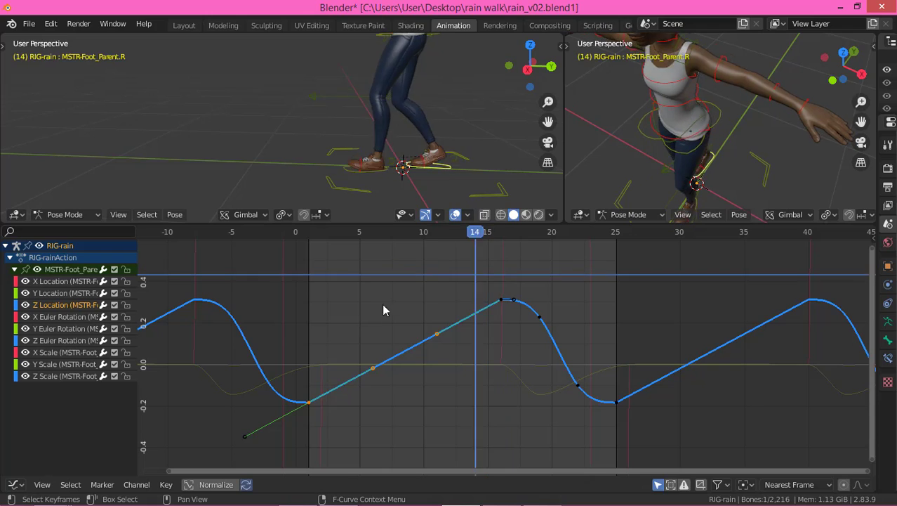
pyautogui.keyDown('shift'); pyautogui.rightClick(311, 331); pyautogui.keyUp('shift')
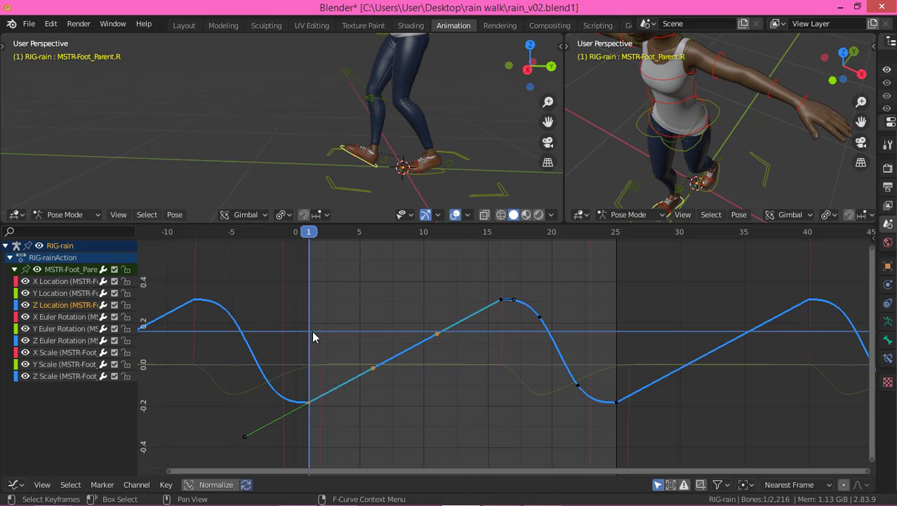
pyautogui.keyDown('shift'); pyautogui.moveTo(313, 332); pyautogui.dragTo(317, 329, button='right'); pyautogui.keyUp('shift')
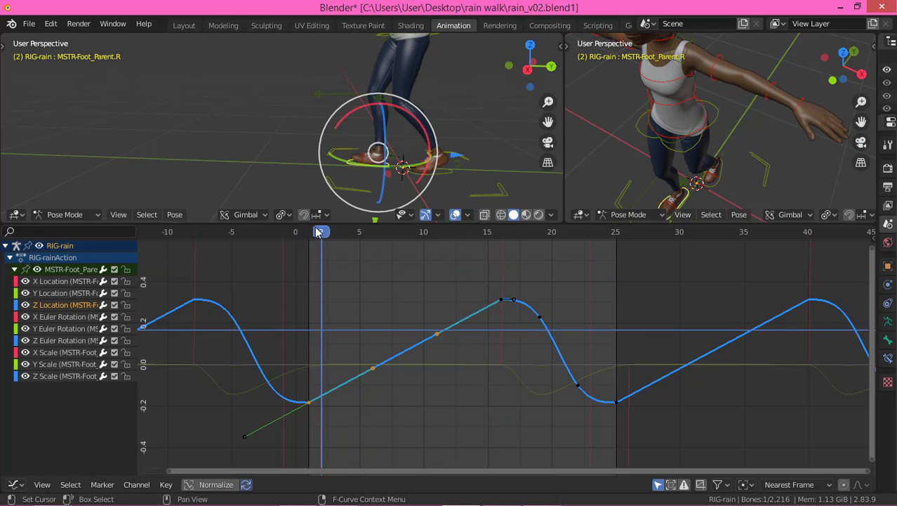
pyautogui.moveTo(316, 228); pyautogui.dragTo(604, 308)
pyautogui.moveTo(536, 282); pyautogui.dragTo(483, 289)
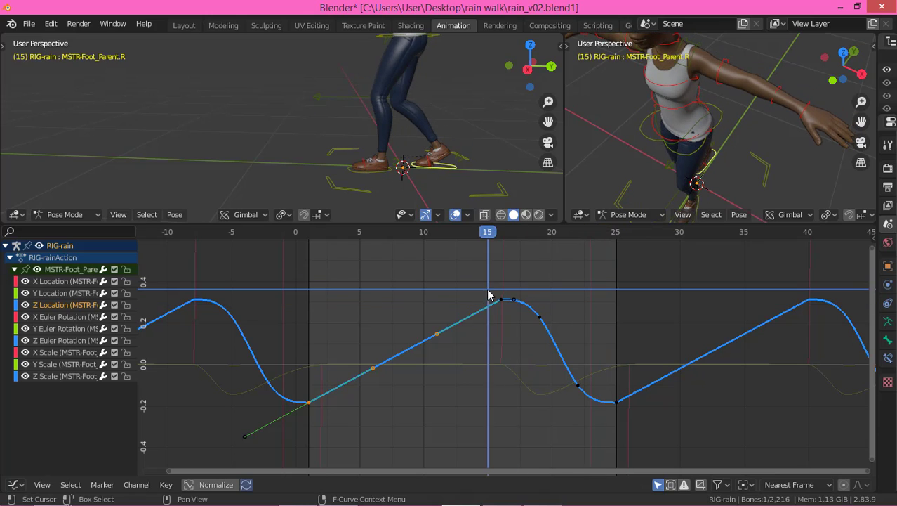
# Isolate and frame the right foot parent's X Euler Rotation curve.
pyautogui.click(61, 318)
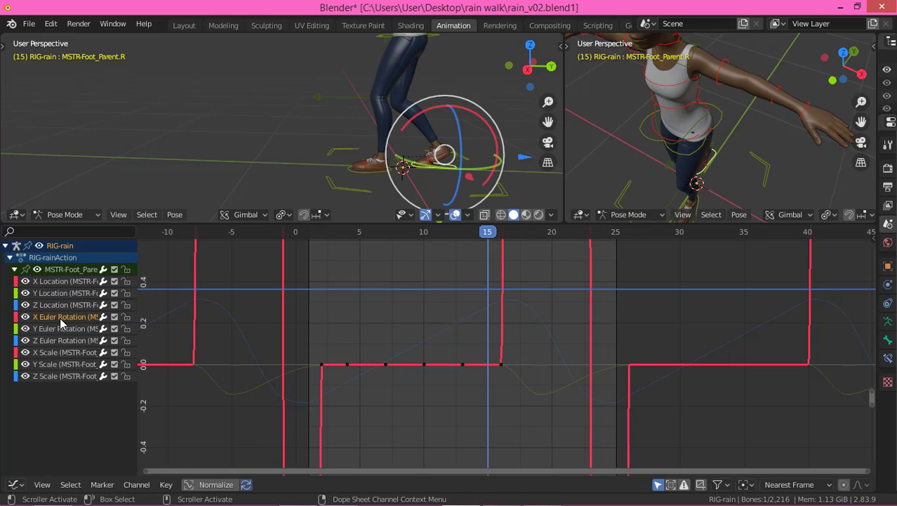
pyautogui.press('Home')
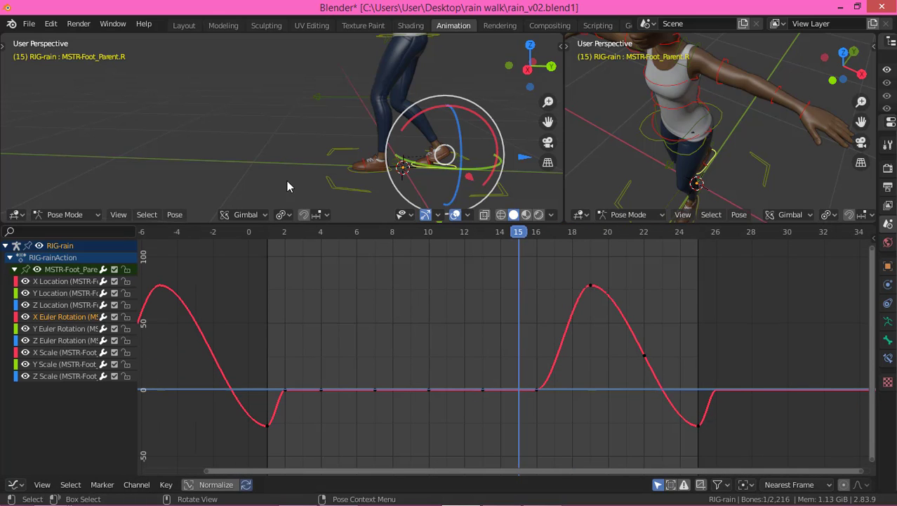
# Scrub frames 1 to 13 to examine the right foot's ground contact, and isolate and frame its Y Euler Rotation curve.
pyautogui.moveTo(431, 168); pyautogui.dragTo(406, 156, button='middle')
pyautogui.click(268, 236)
pyautogui.moveTo(277, 237); pyautogui.dragTo(486, 293)
pyautogui.moveTo(464, 174); pyautogui.dragTo(390, 181, button='middle')
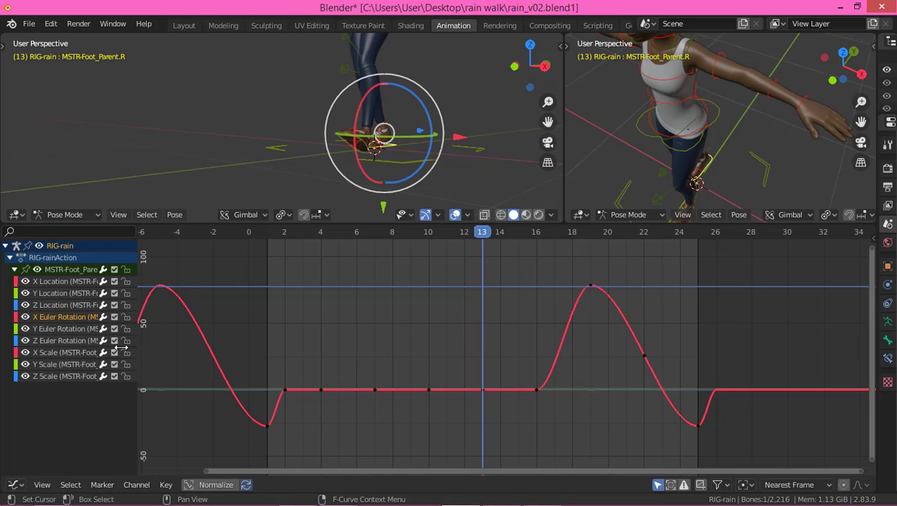
pyautogui.click(49, 333)
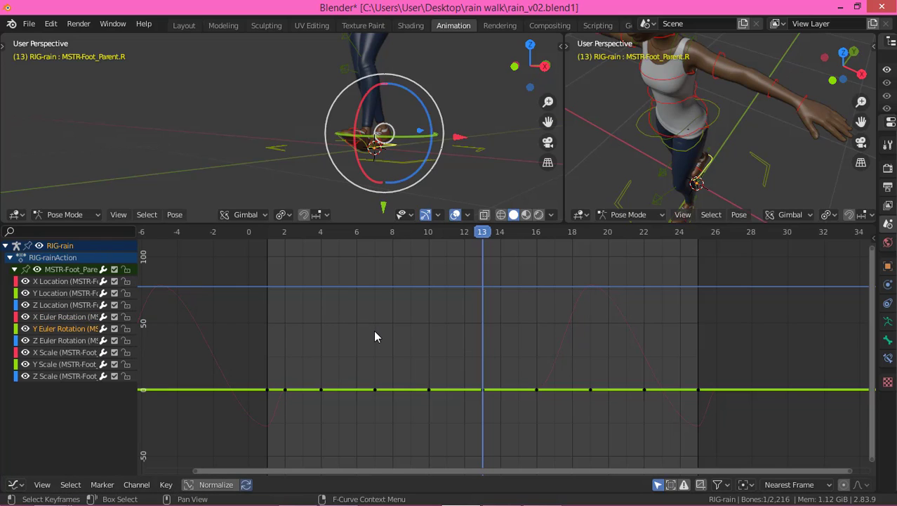
pyautogui.press('Home')
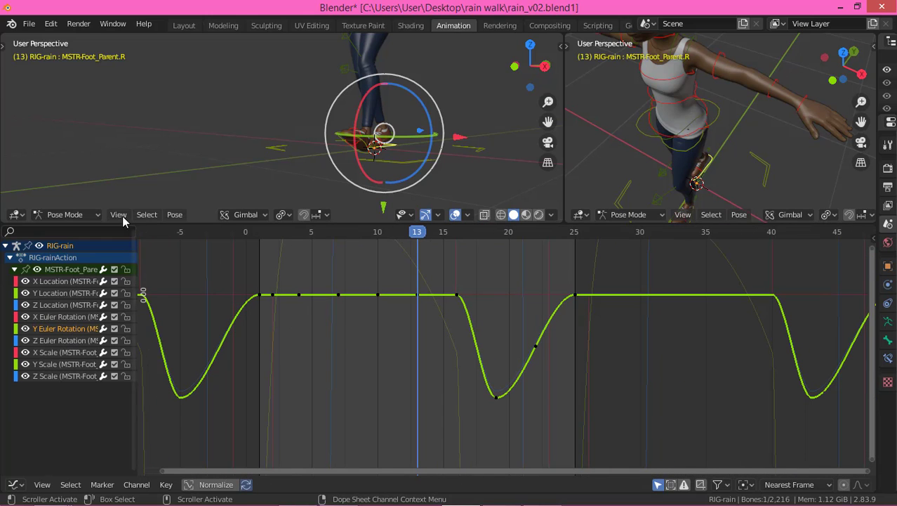
# Rotate the right foot parent on its Y axis to about 4.7° at frame 17.
pyautogui.moveTo(434, 119); pyautogui.dragTo(485, 159, button='middle')
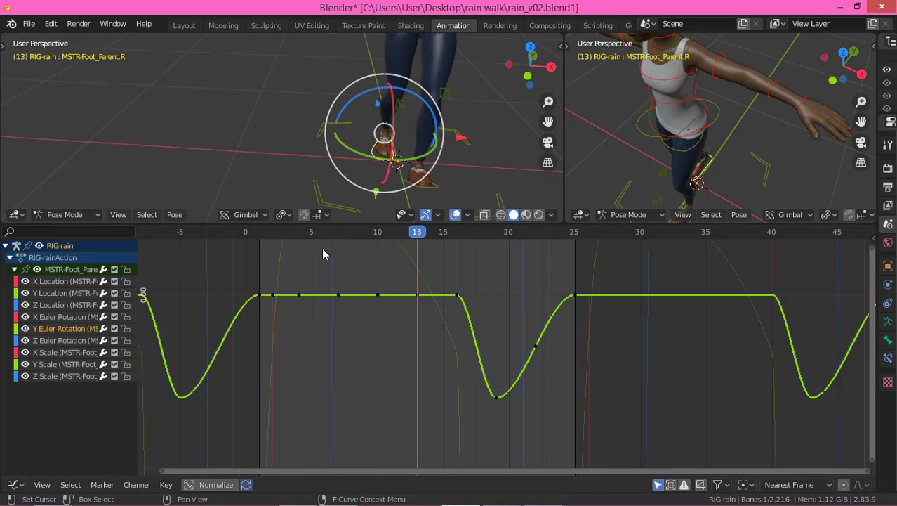
pyautogui.moveTo(306, 234); pyautogui.dragTo(458, 310)
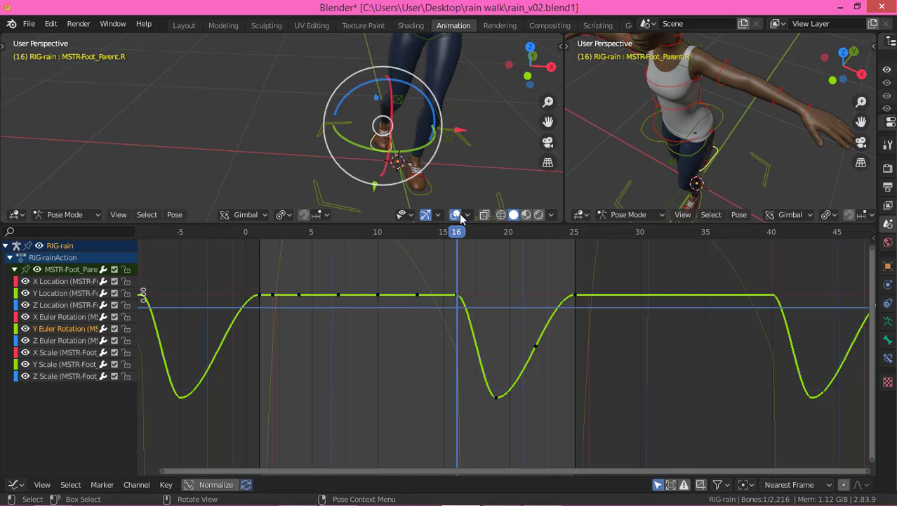
pyautogui.moveTo(456, 236); pyautogui.dragTo(476, 241)
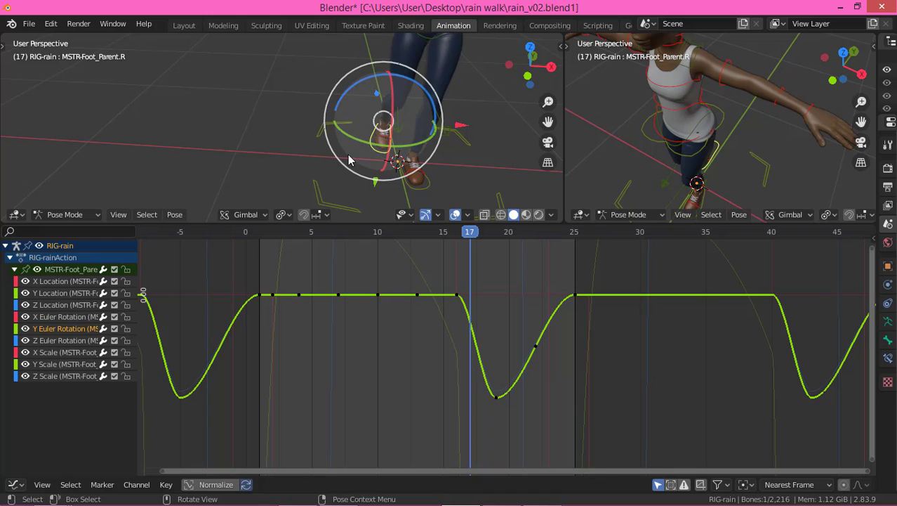
pyautogui.moveTo(453, 167)
pyautogui.mouseDown(button='middle')
pyautogui.moveTo(443, 159)
pyautogui.moveTo(463, 170)
pyautogui.mouseUp(button='middle')
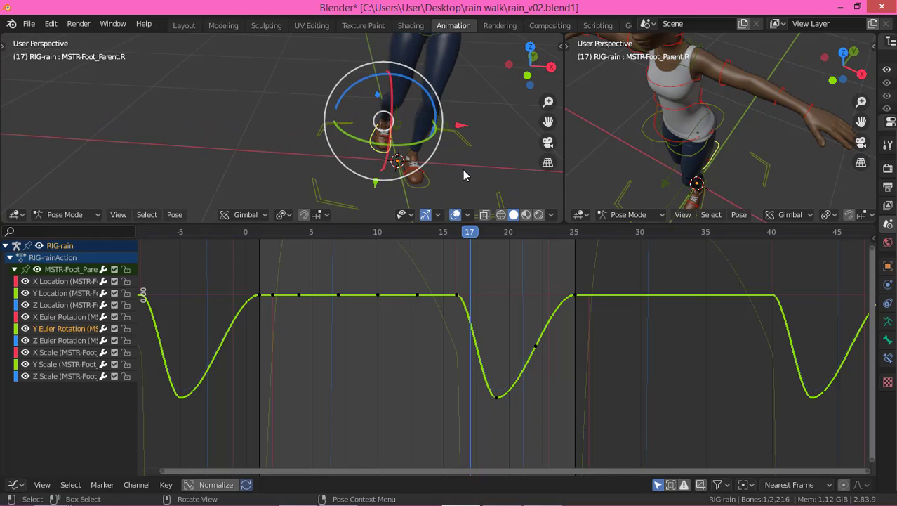
pyautogui.moveTo(427, 141); pyautogui.dragTo(411, 135)
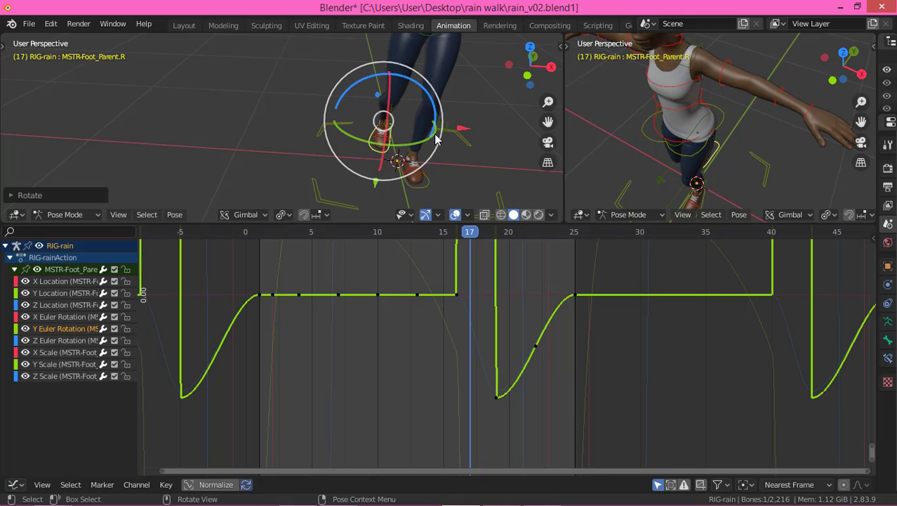
pyautogui.click(435, 137)
pyautogui.press('Home')
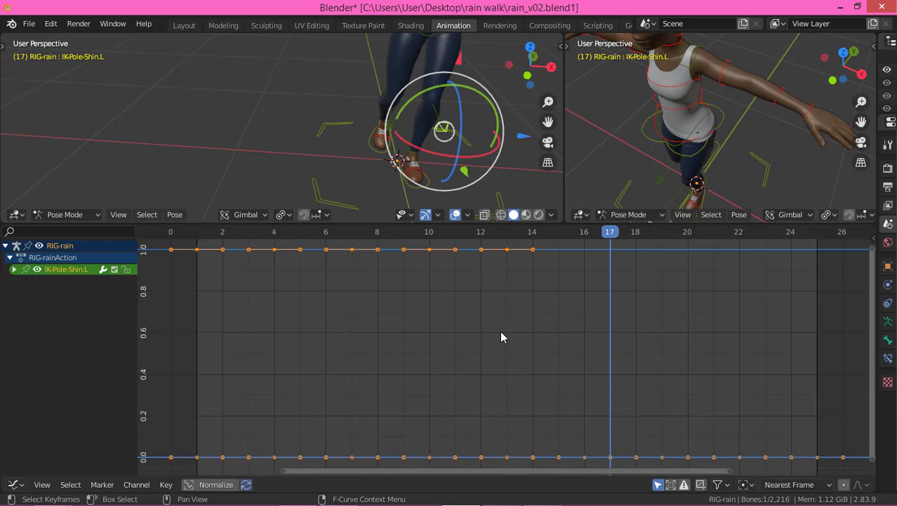
pyautogui.scroll(-3, 501, 330)
pyautogui.scroll(-2, 499, 336)
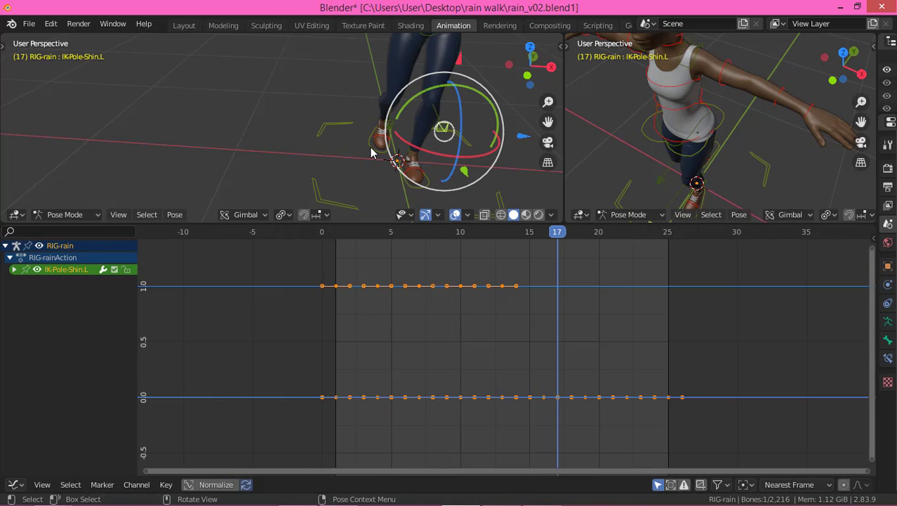
pyautogui.hotkey('ctrl', 'z')
# Frame the right foot parent's Y Euler Rotation curve and delete its keyframe at frame 19.
pyautogui.press('Home')
pyautogui.scroll(-8, 577, 340)
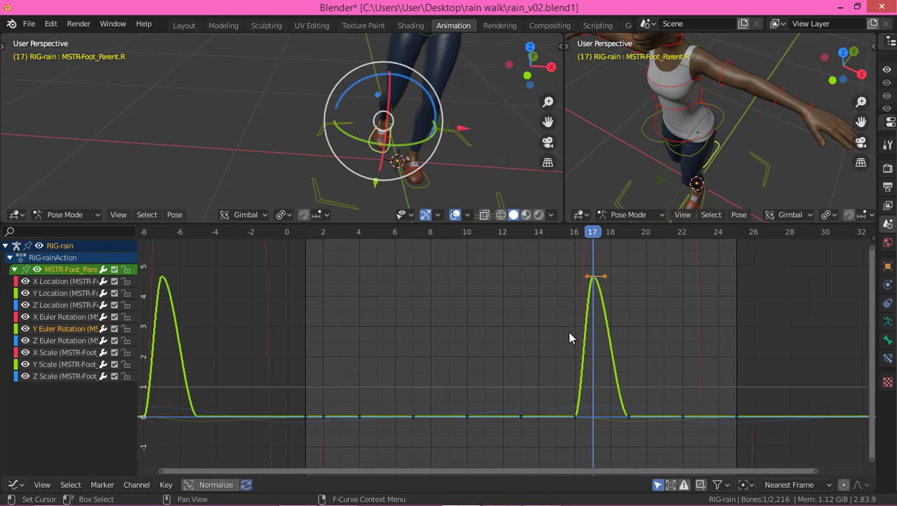
pyautogui.press('space')
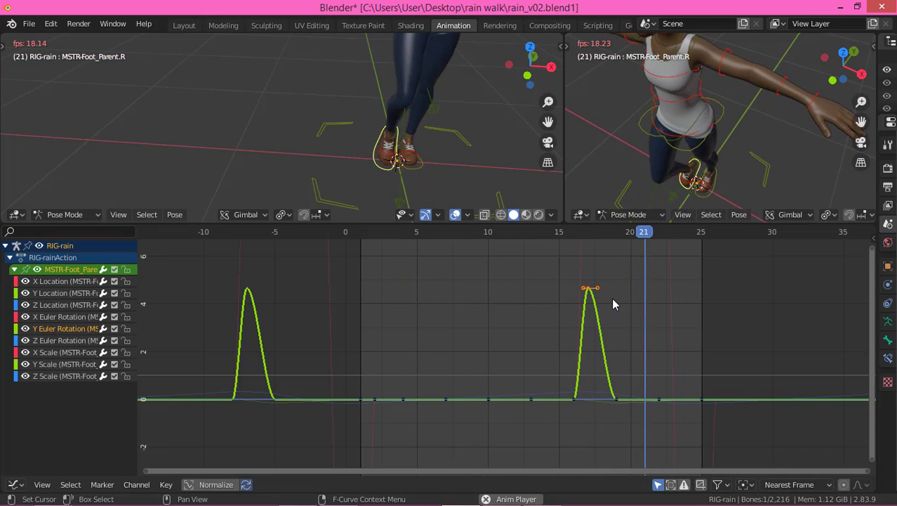
pyautogui.moveTo(636, 406); pyautogui.dragTo(638, 406)
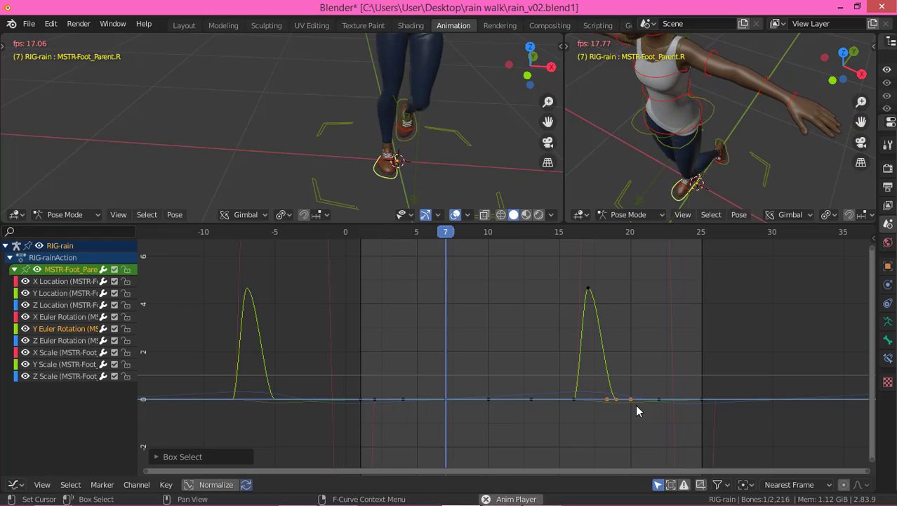
pyautogui.press('space')
pyautogui.press('x')
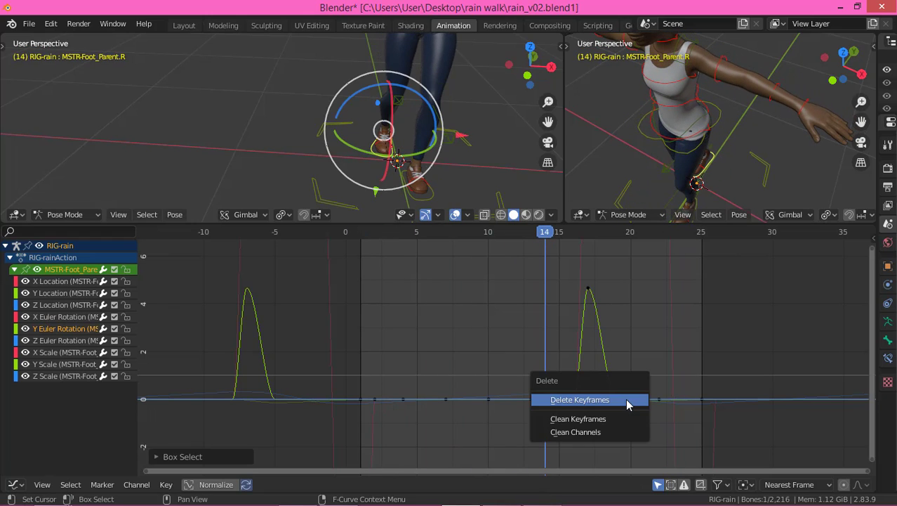
pyautogui.click(627, 400)
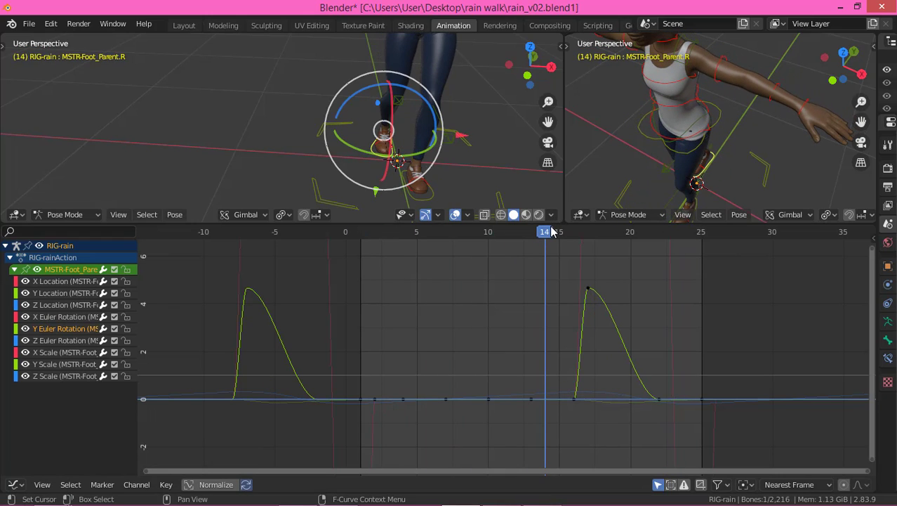
# Play back the walk, and rotate the right foot parent on its Z axis to about 5.4° at frame 20.
pyautogui.press('space')
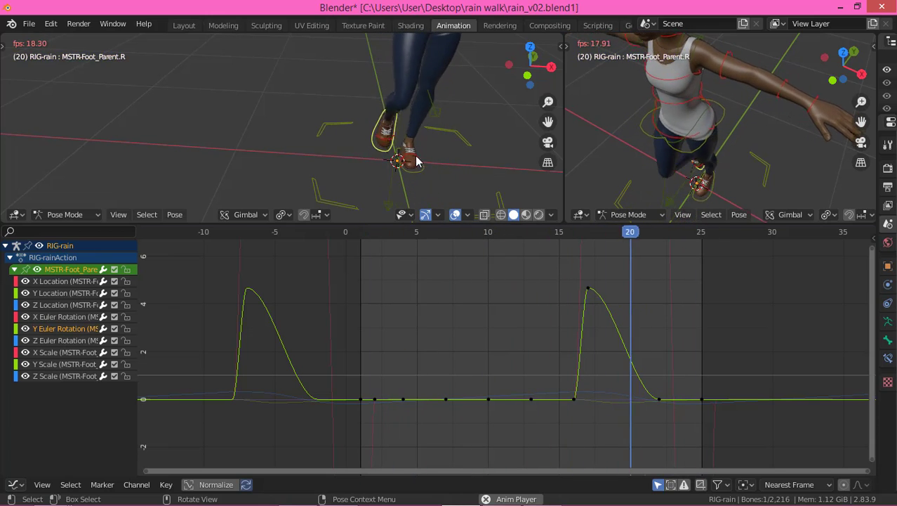
pyautogui.press('space')
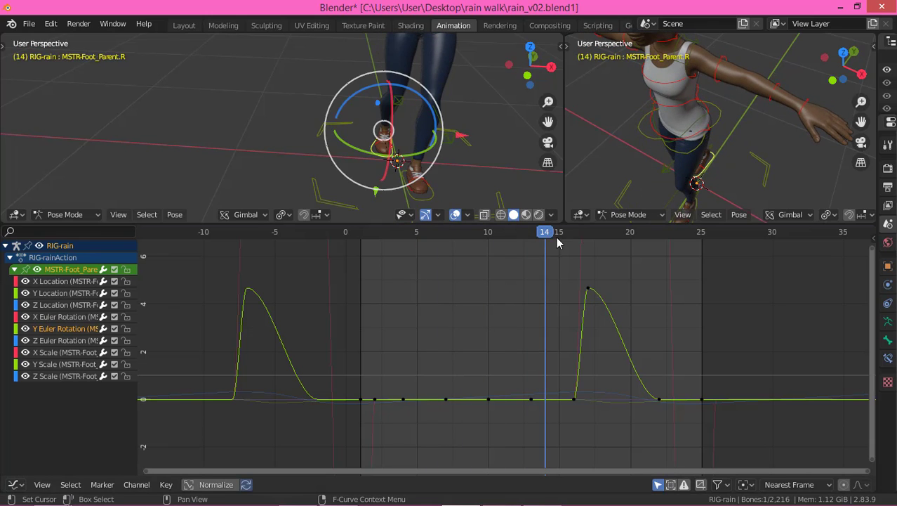
pyautogui.moveTo(556, 237); pyautogui.dragTo(627, 268)
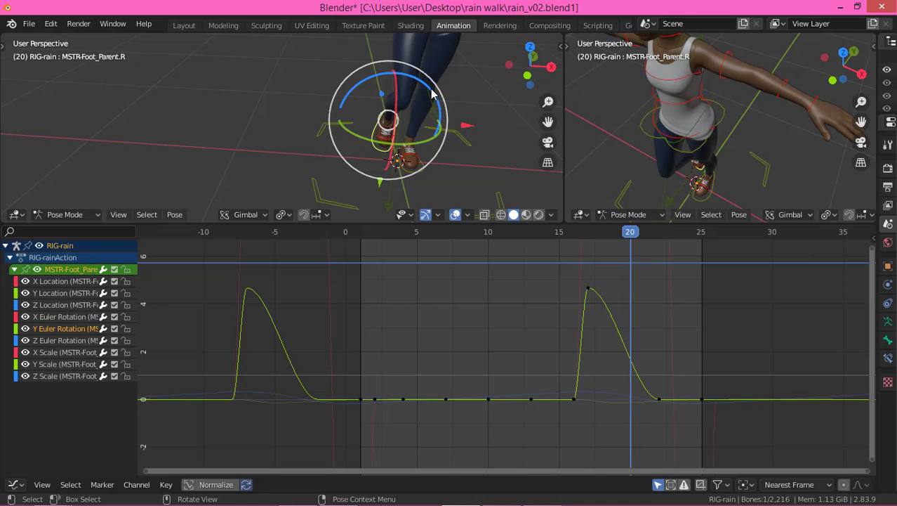
pyautogui.moveTo(432, 93); pyautogui.dragTo(438, 98)
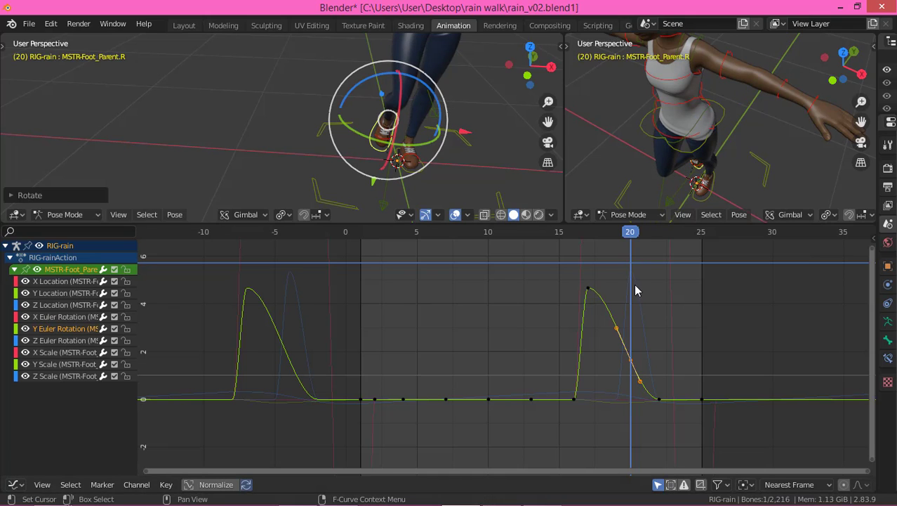
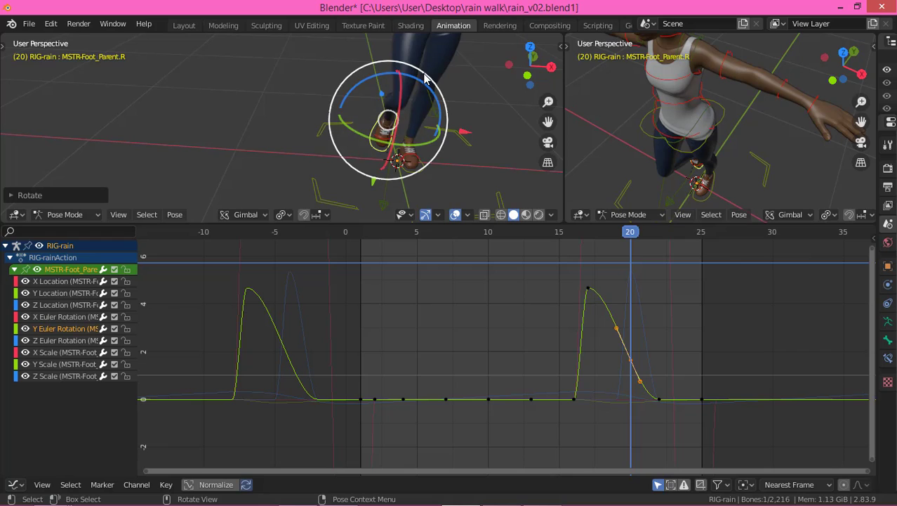
# Isolate the right foot parent's Z Euler Rotation curve, delete its keyframe at frame 19, and play back the walk.
pyautogui.click(62, 341)
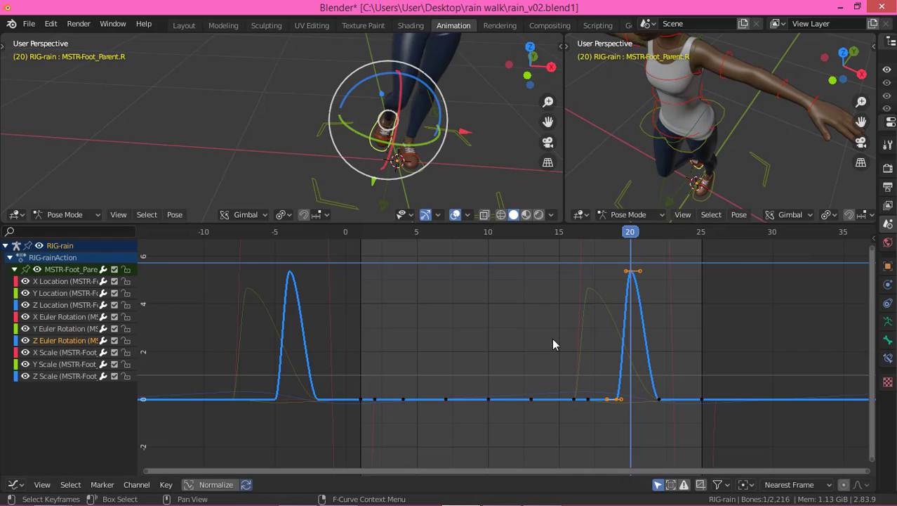
pyautogui.moveTo(602, 379); pyautogui.dragTo(624, 415)
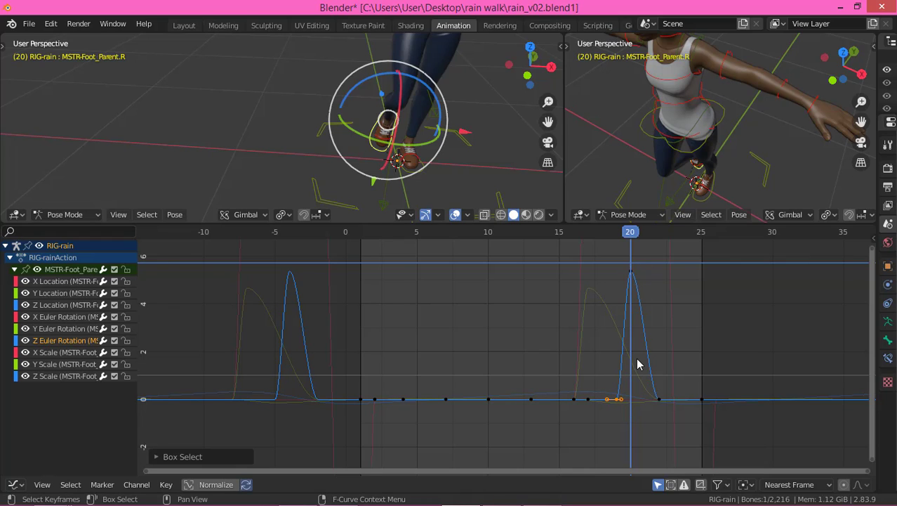
pyautogui.press('x')
pyautogui.click(615, 402)
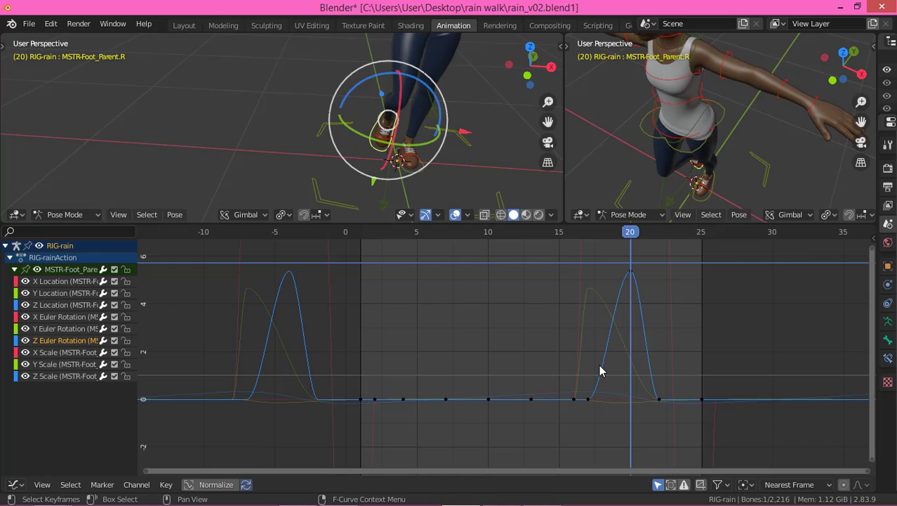
pyautogui.press('space')
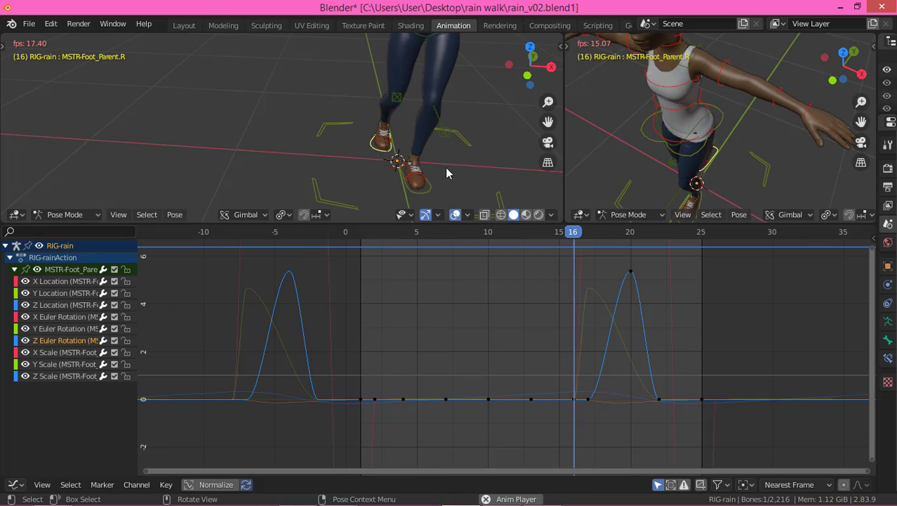
pyautogui.press('space')
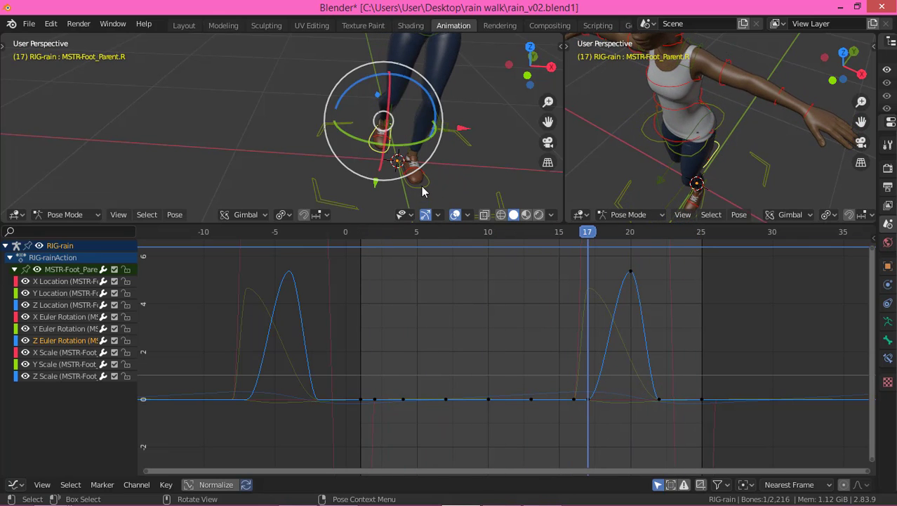
# Select the left foot parent control, and isolate and frame its Y Location curve.
pyautogui.click(422, 189)
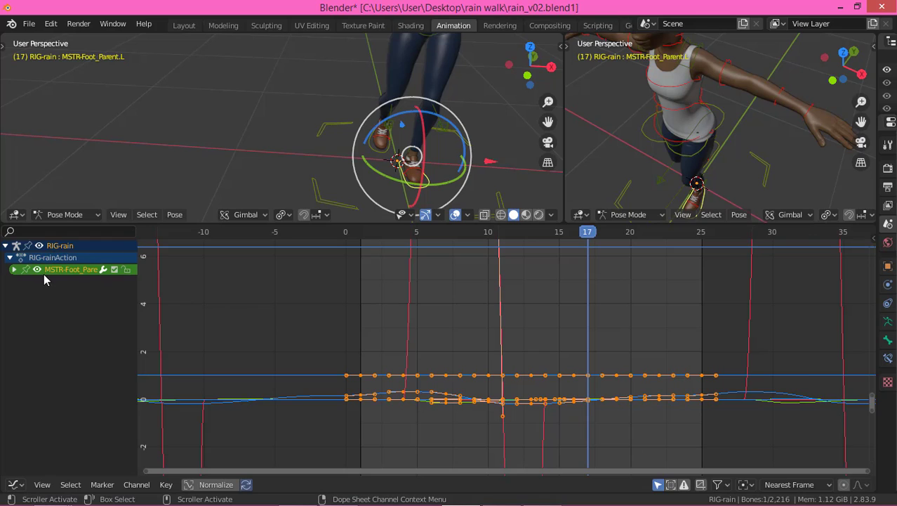
pyautogui.click(14, 270)
pyautogui.click(53, 282)
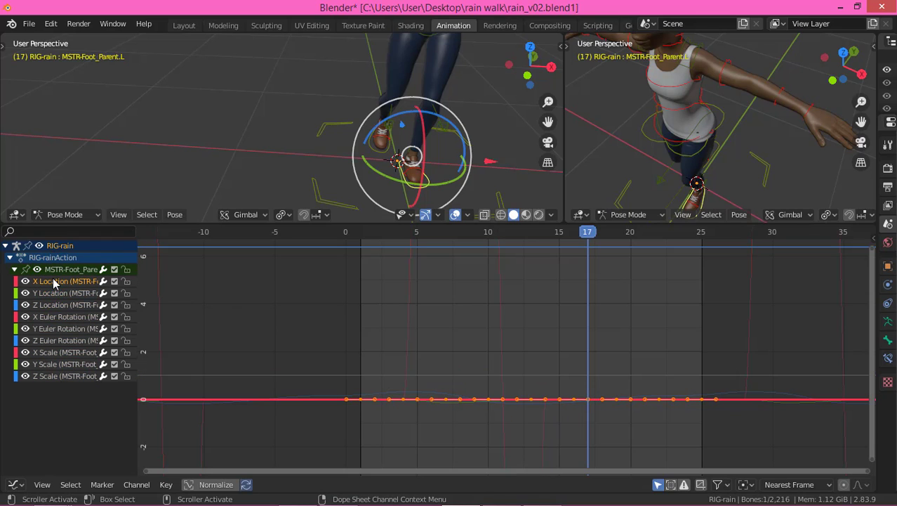
pyautogui.click(63, 294)
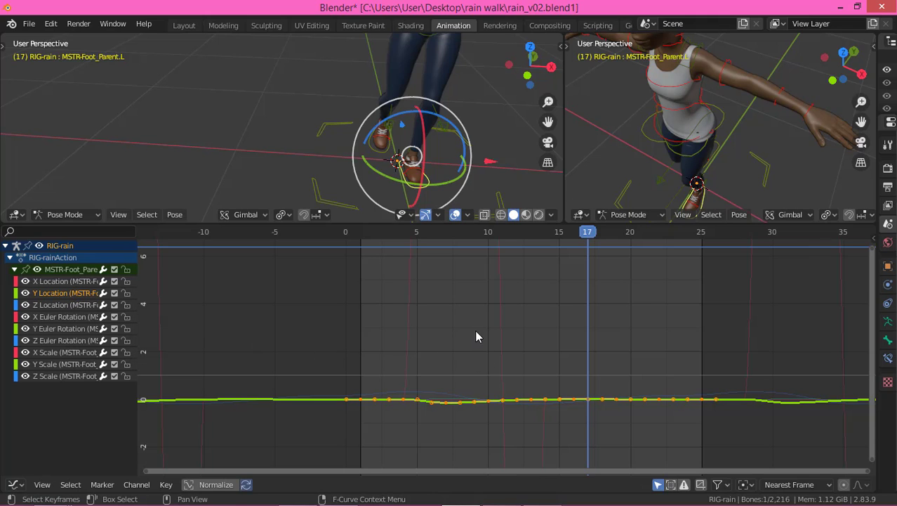
pyautogui.press('KP_Decimal')
pyautogui.scroll(-5, 542, 360)
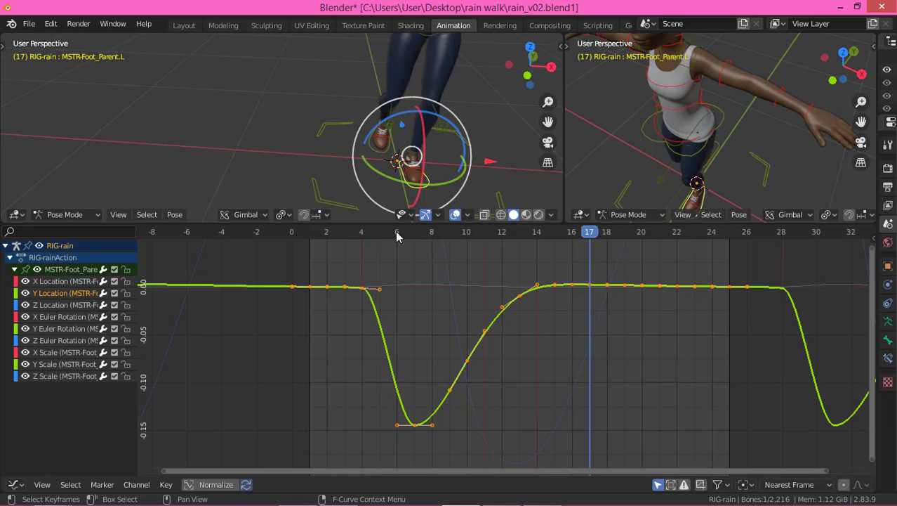
# Isolate and frame the left foot parent's Z Location curve, clear the keyframe selection, and go to frame 1.
pyautogui.moveTo(404, 162); pyautogui.dragTo(228, 194, button='middle')
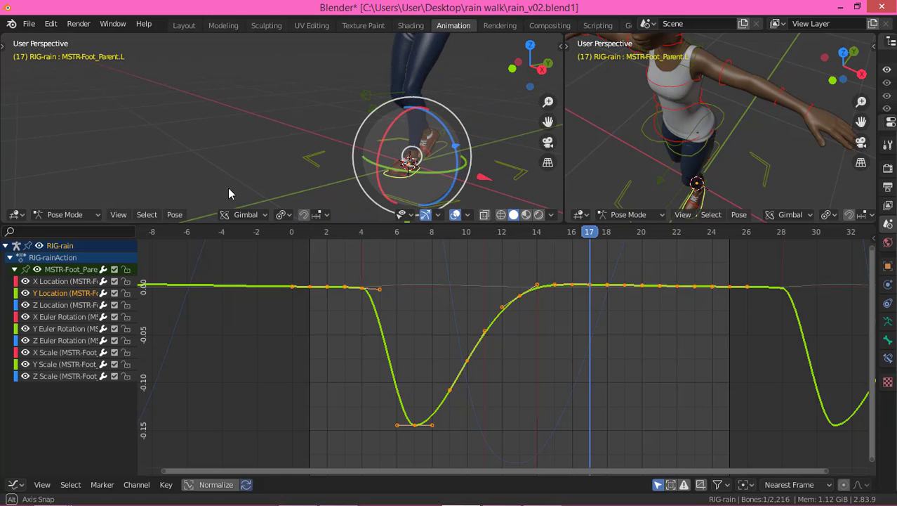
pyautogui.click(61, 304)
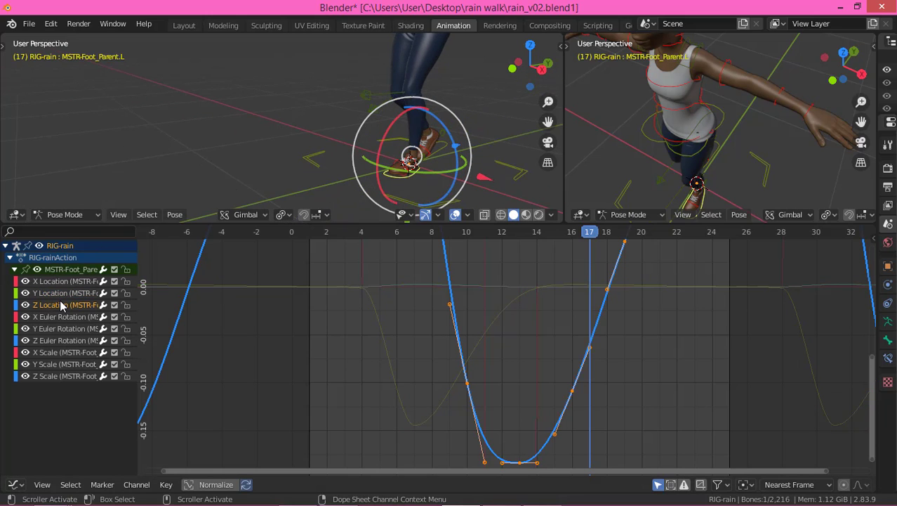
pyautogui.moveTo(470, 179); pyautogui.dragTo(427, 172, button='middle')
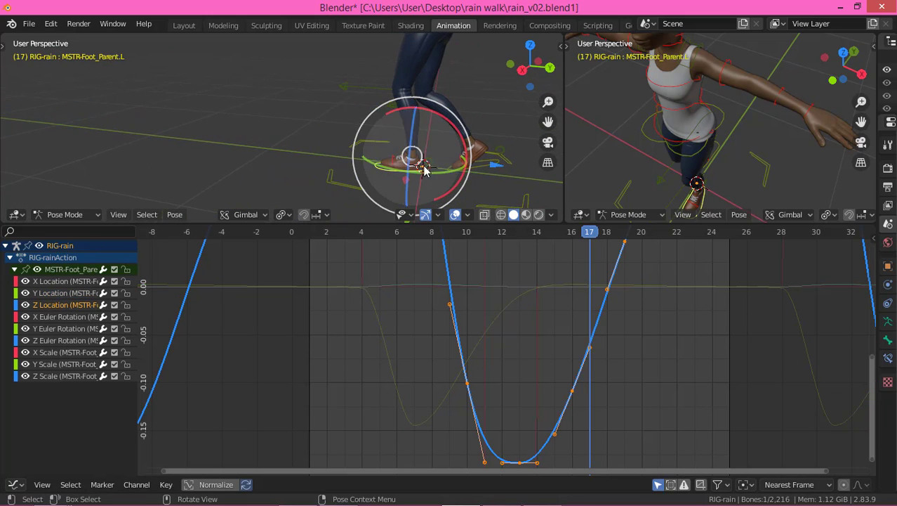
pyautogui.scroll(-2, 561, 382)
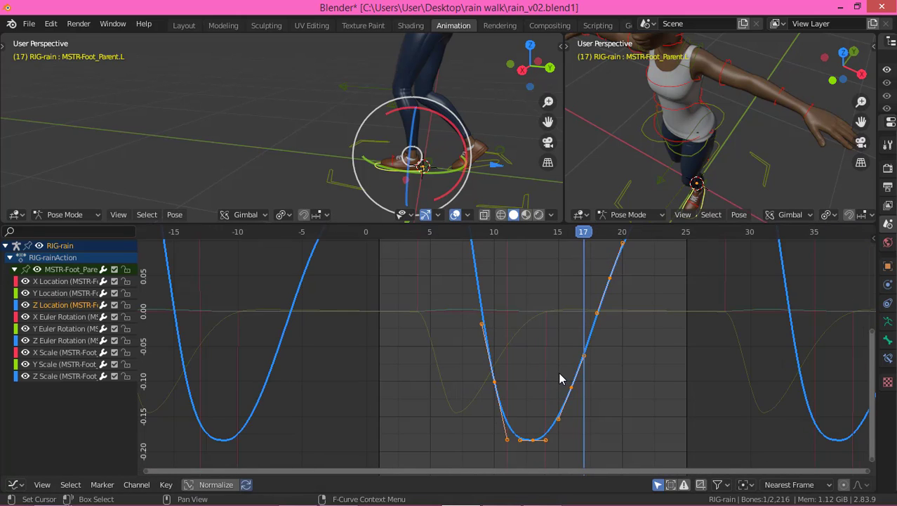
pyautogui.press('Home')
pyautogui.scroll(-7, 554, 356)
pyautogui.click(363, 298)
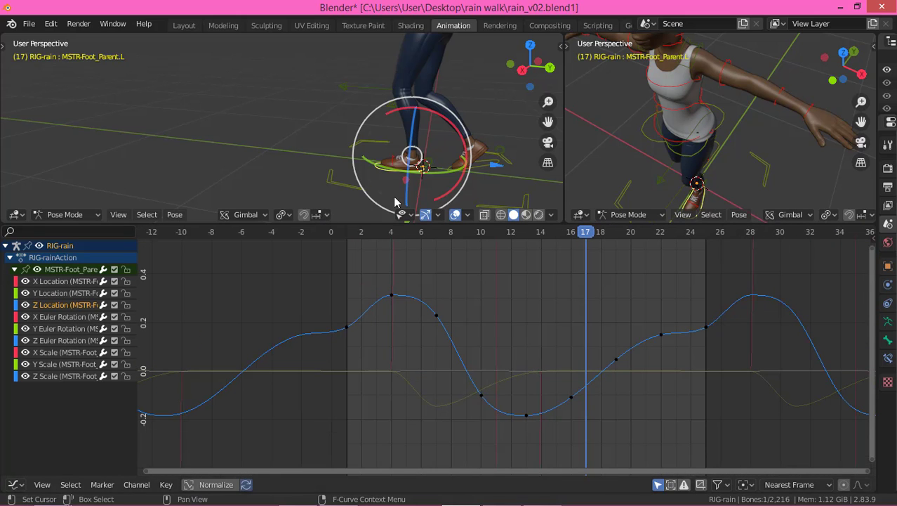
pyautogui.click(344, 238)
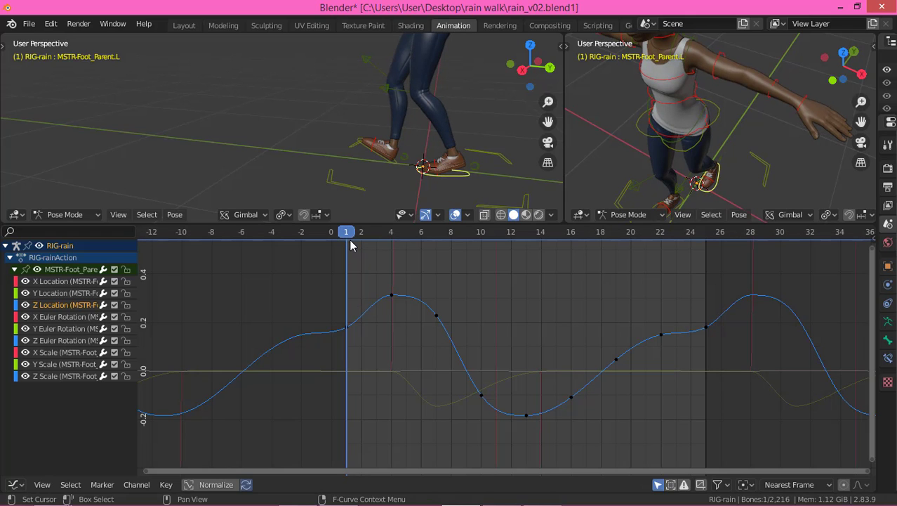
# Set the handles of the Z Location keyframes at frames 1 and 4 to Free.
pyautogui.moveTo(359, 237)
pyautogui.mouseDown()
pyautogui.moveTo(389, 245)
pyautogui.moveTo(345, 239)
pyautogui.moveTo(425, 260)
pyautogui.moveTo(360, 238)
pyautogui.moveTo(347, 250)
pyautogui.moveTo(359, 248)
pyautogui.mouseUp()
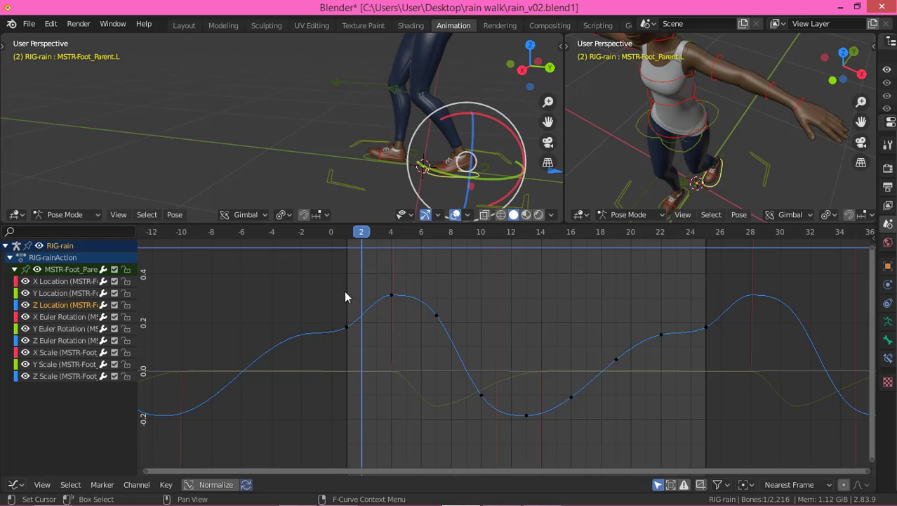
pyautogui.moveTo(313, 274); pyautogui.dragTo(411, 355)
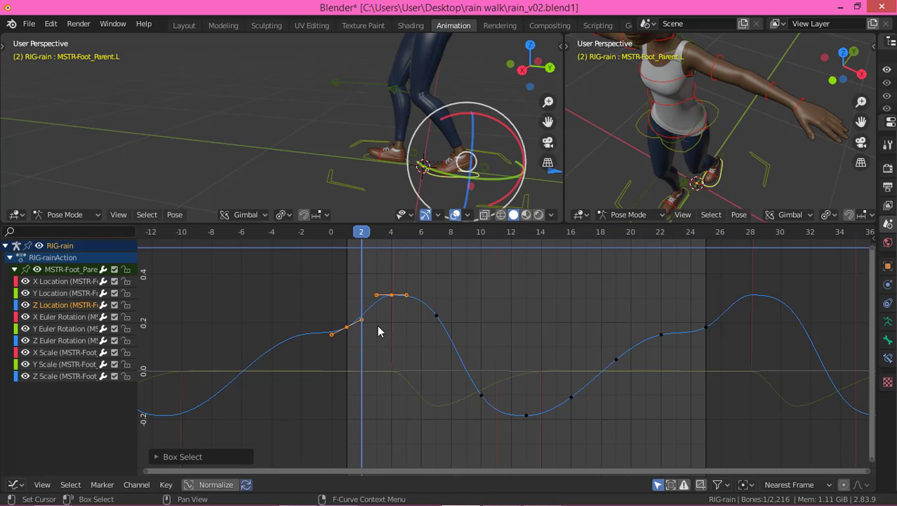
pyautogui.rightClick(363, 313)
pyautogui.moveTo(363, 312)
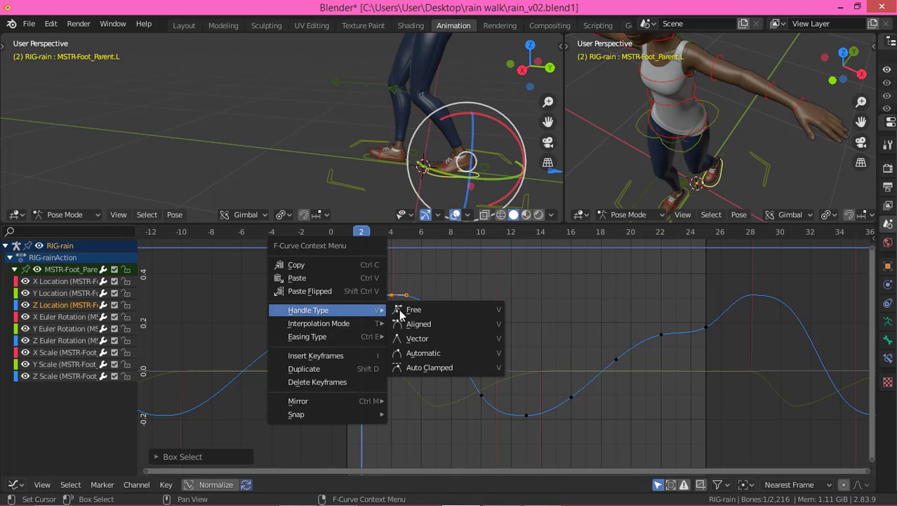
pyautogui.click(408, 311)
# Set the facing handles between the Z Location keyframes at frames 1 and 4 to Vector for a straight segment.
pyautogui.click(360, 318)
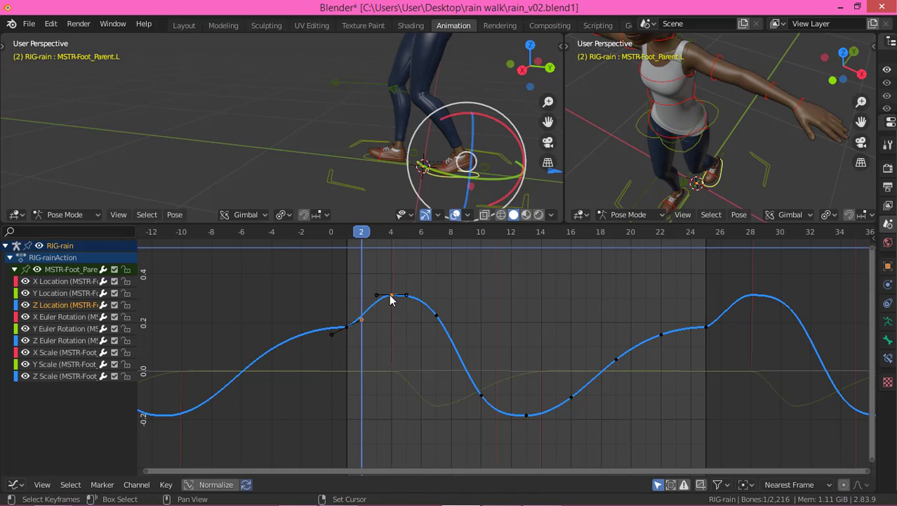
pyautogui.rightClick(379, 309)
pyautogui.moveTo(379, 309)
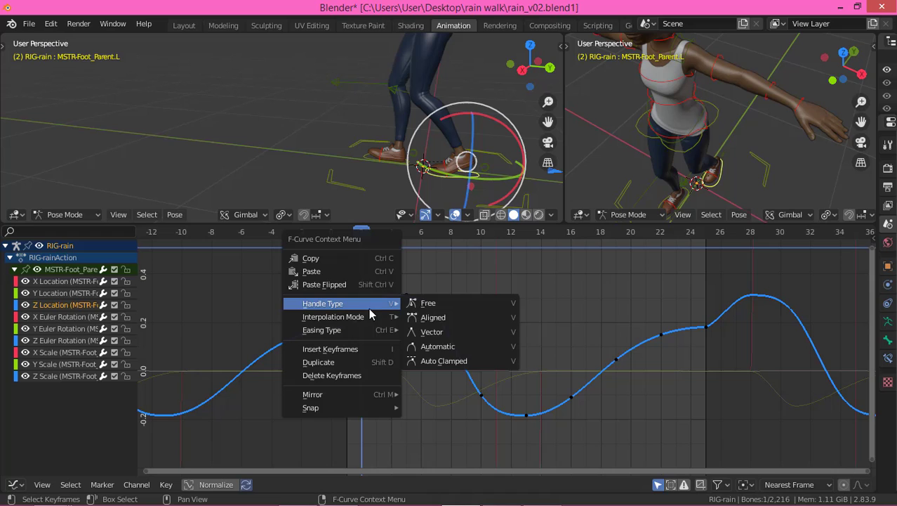
pyautogui.click(447, 332)
# Raise the outgoing handle of the frame 4 Z Location keyframe to round the curve's peak.
pyautogui.moveTo(361, 241); pyautogui.dragTo(378, 248)
pyautogui.scroll(6, 399, 295)
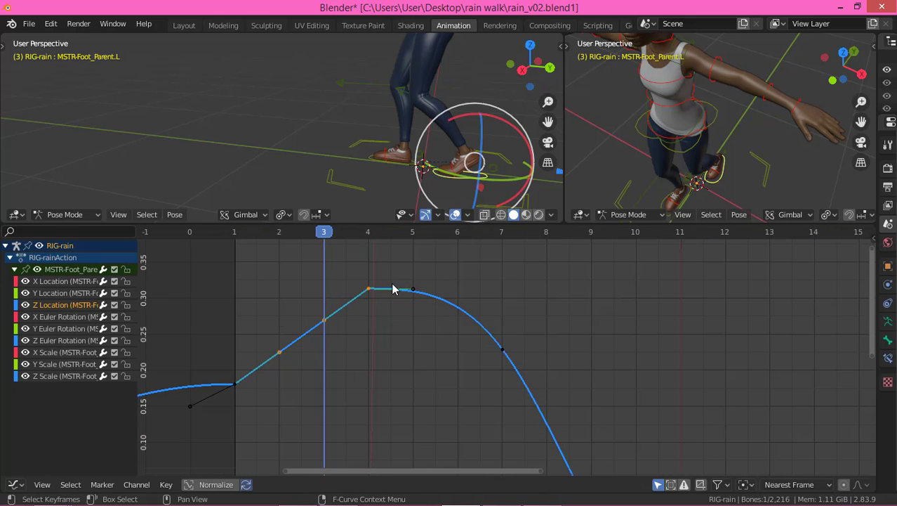
pyautogui.moveTo(419, 294); pyautogui.dragTo(422, 276)
pyautogui.scroll(-6, 446, 350)
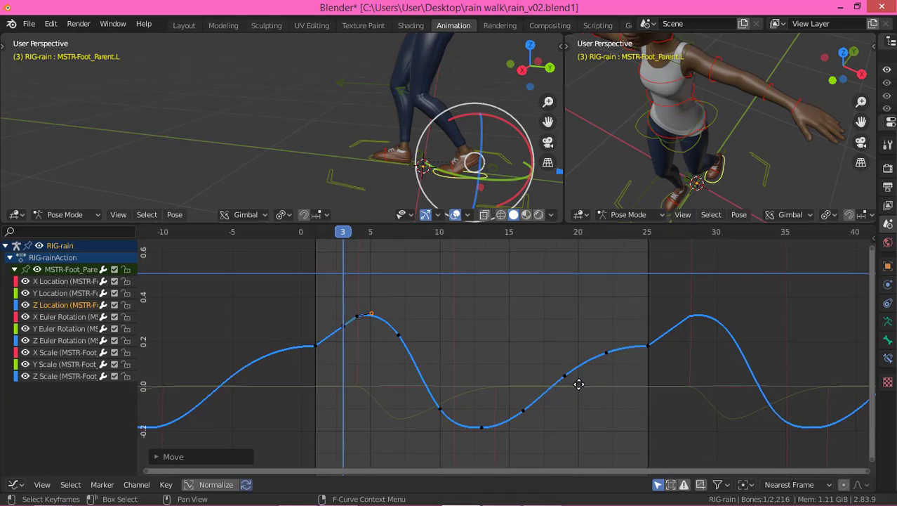
# Delete the Z Location keyframes at frames 16, 19 and 22.
pyautogui.moveTo(579, 383); pyautogui.dragTo(499, 296, button='middle')
pyautogui.moveTo(411, 231); pyautogui.dragTo(440, 328)
pyautogui.moveTo(466, 290); pyautogui.dragTo(598, 439)
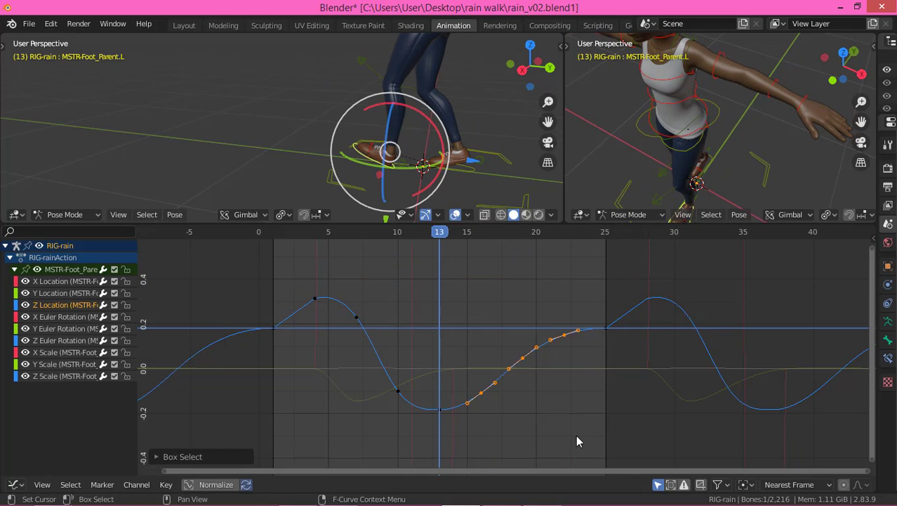
pyautogui.press('x')
pyautogui.click(546, 396)
# Set the handles of the Z Location keyframes at frames 13 and 25 to Free.
pyautogui.click(441, 410)
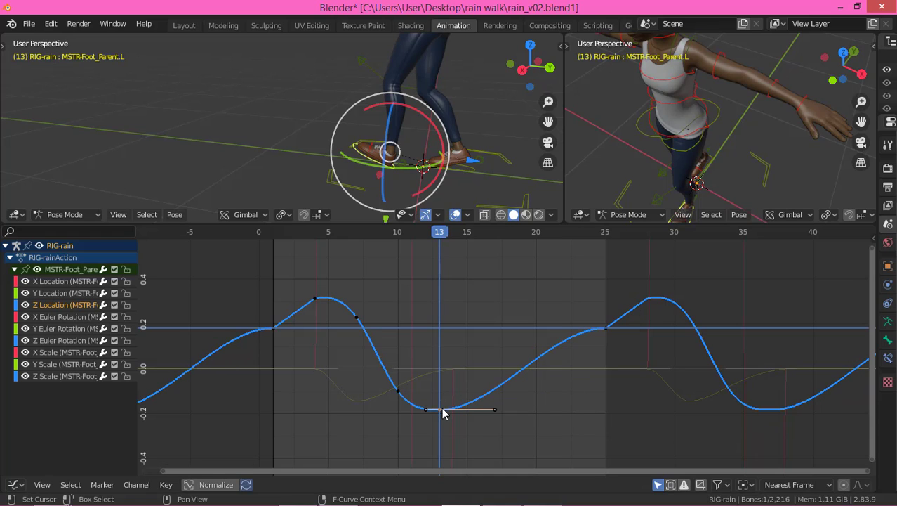
pyautogui.rightClick(549, 351)
pyautogui.moveTo(544, 339)
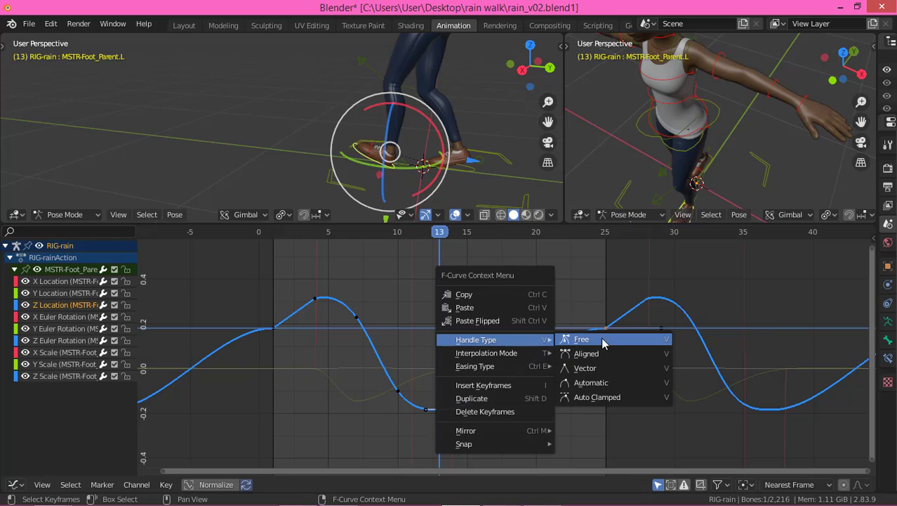
pyautogui.click(582, 339)
# Straighten the Z Location curve between frames 13 and 25 by setting the two facing handles to Vector, and clear the selection.
pyautogui.click(493, 410)
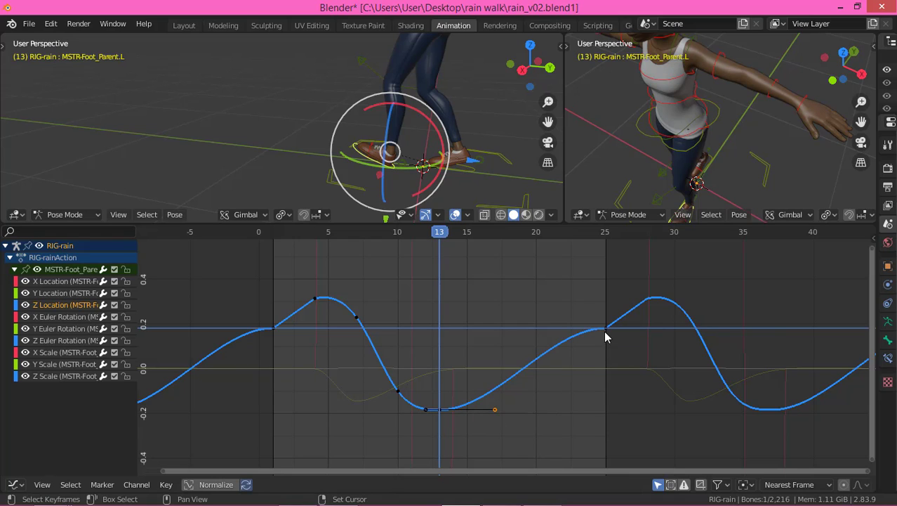
pyautogui.click(551, 327)
pyautogui.rightClick(506, 354)
pyautogui.moveTo(502, 353)
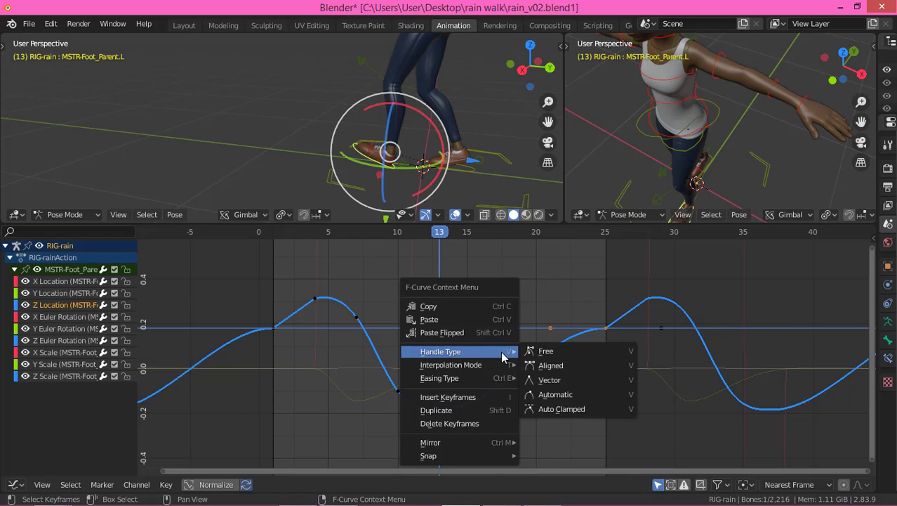
pyautogui.click(564, 380)
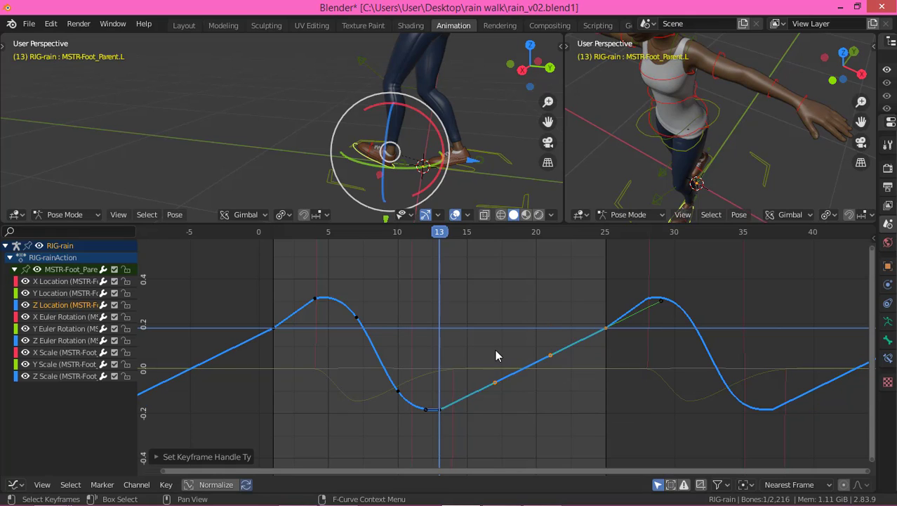
pyautogui.click(576, 391)
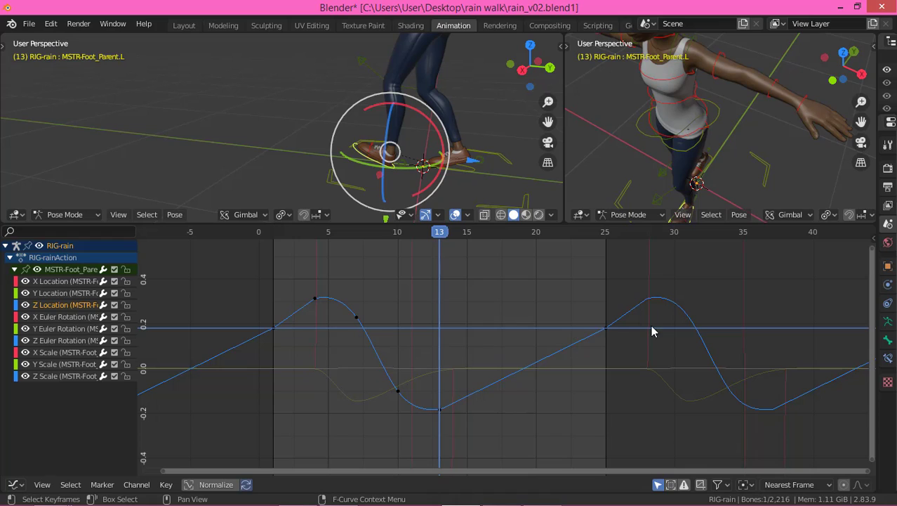
# Raise the Z Location keyframes at frames 1 and 25 together slightly to line up the slope across the loop.
pyautogui.moveTo(255, 327); pyautogui.dragTo(317, 354)
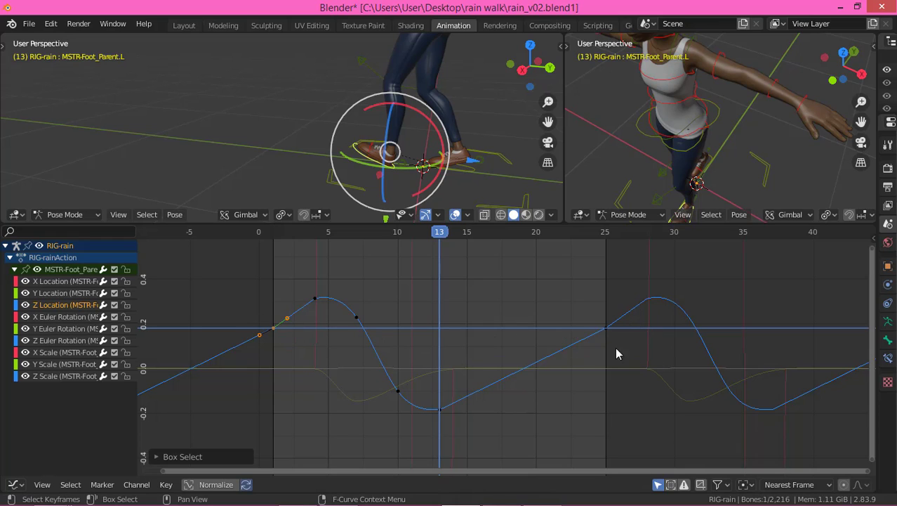
pyautogui.moveTo(599, 314); pyautogui.dragTo(631, 346)
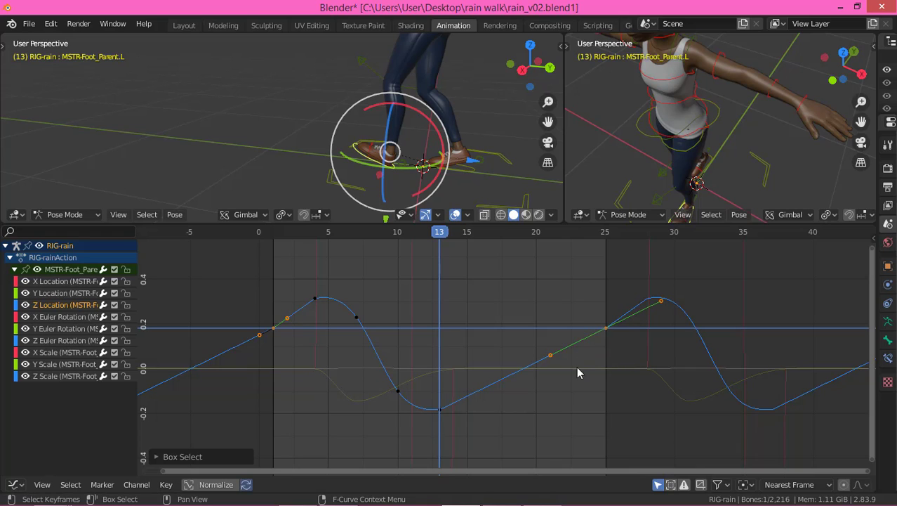
pyautogui.press('g')
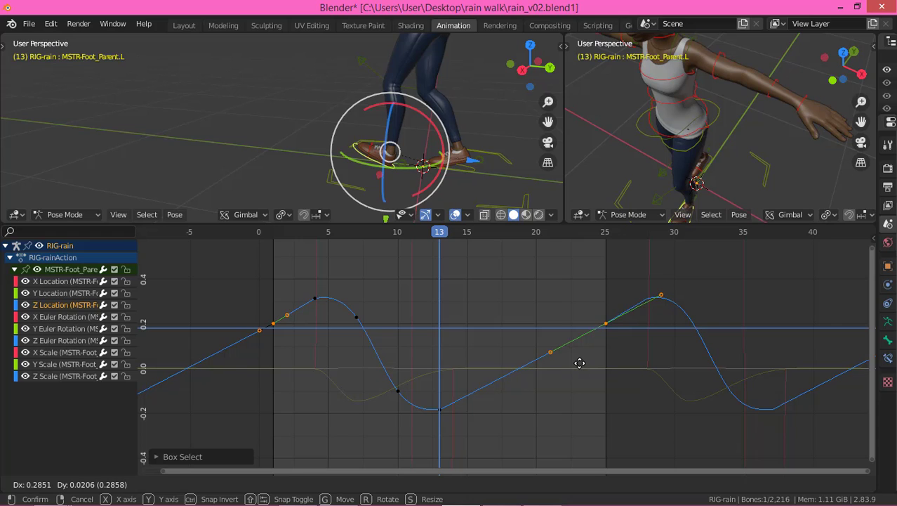
pyautogui.click(580, 361)
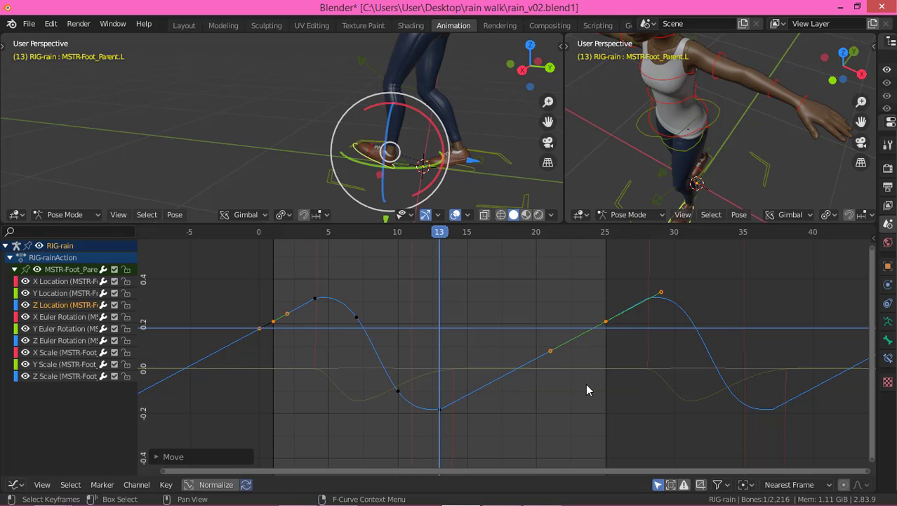
pyautogui.click(583, 404)
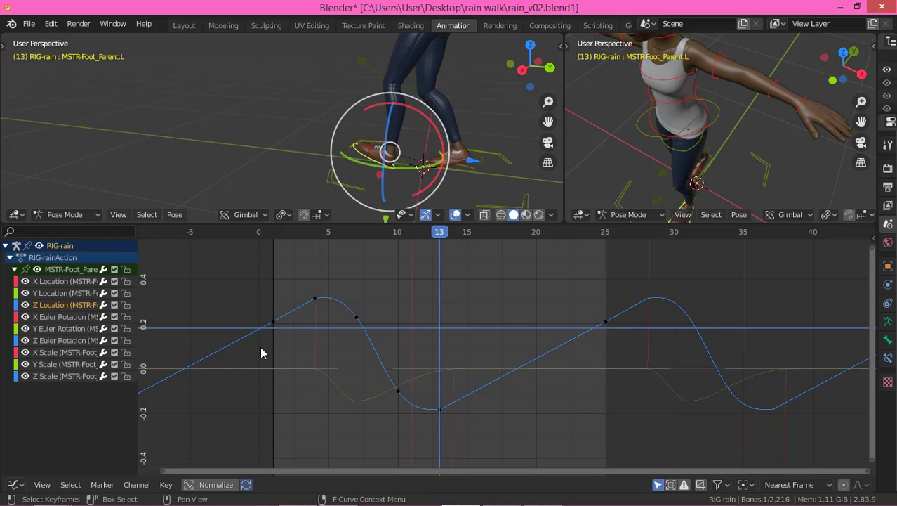
# Play back the walk cycle and examine the foot motion from the side and front.
pyautogui.press('space')
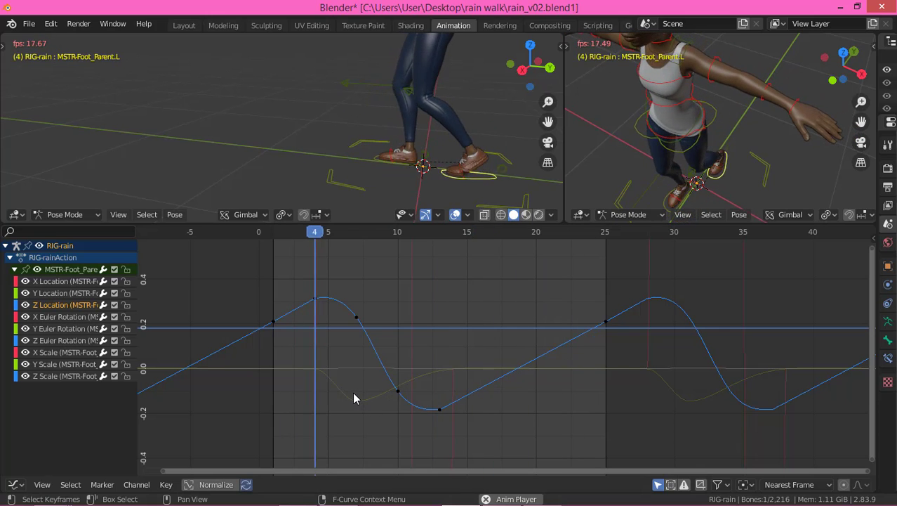
pyautogui.scroll(-4, 333, 180)
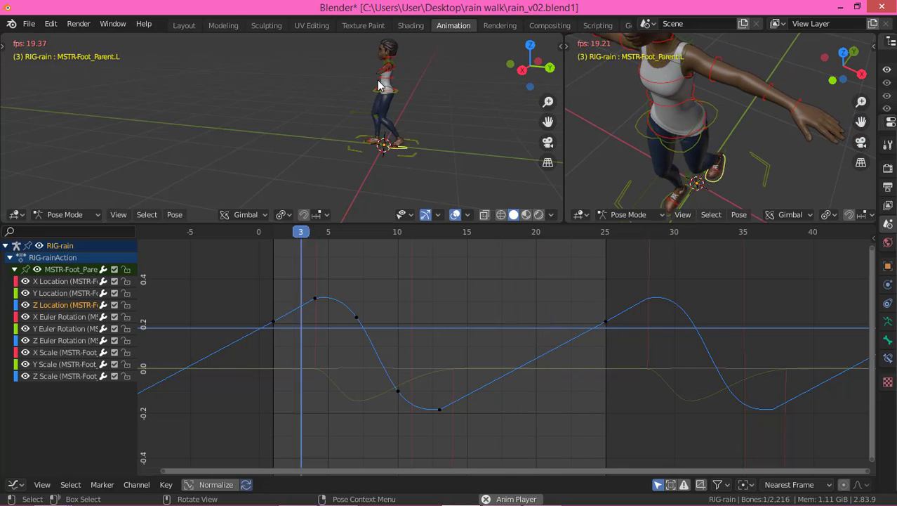
pyautogui.press('KP_3')
pyautogui.scroll(3, 328, 166)
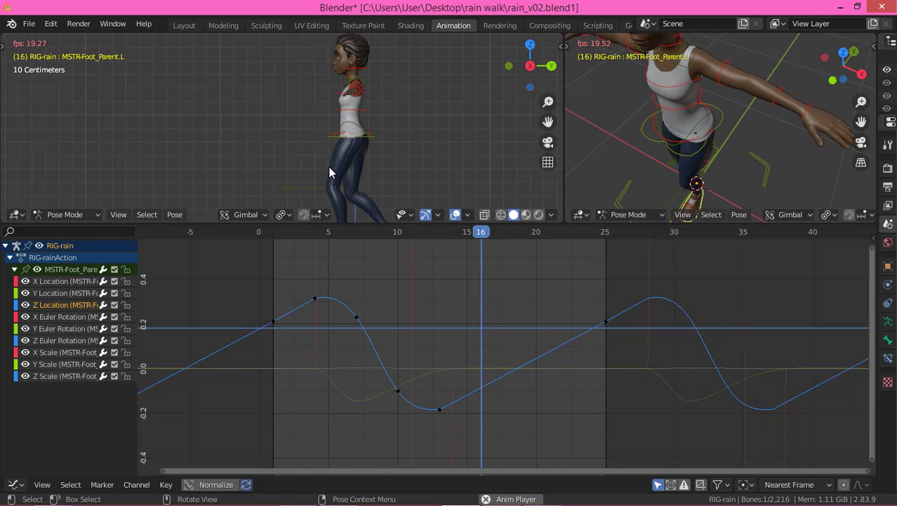
pyautogui.keyDown('shift'); pyautogui.moveTo(403, 143); pyautogui.dragTo(413, 101, button='middle'); pyautogui.keyUp('shift')
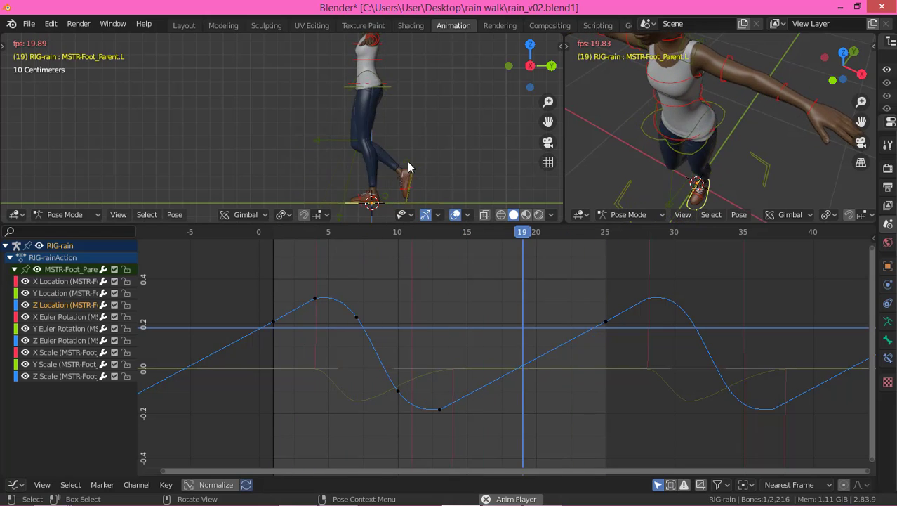
pyautogui.scroll(-3, 397, 134)
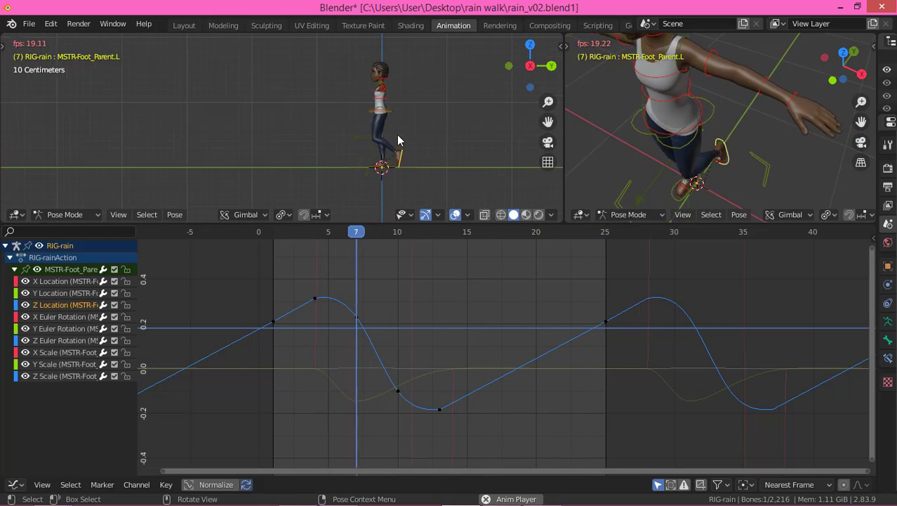
pyautogui.moveTo(312, 117); pyautogui.dragTo(421, 139, button='middle')
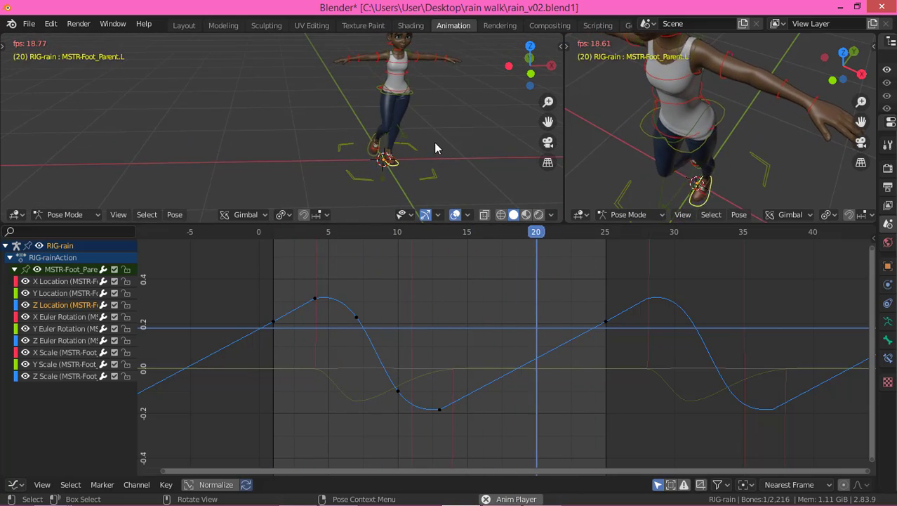
pyautogui.press('space')
pyautogui.press('space')
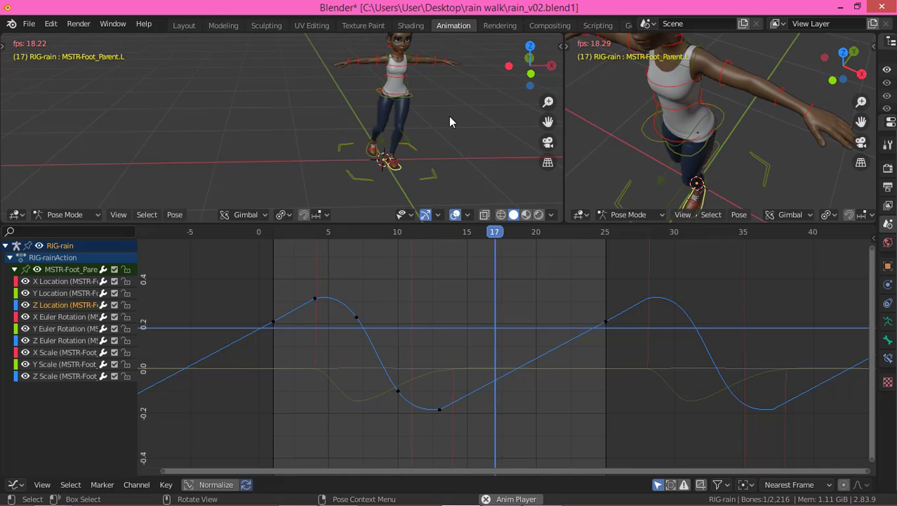
pyautogui.press('space')
pyautogui.press('space')
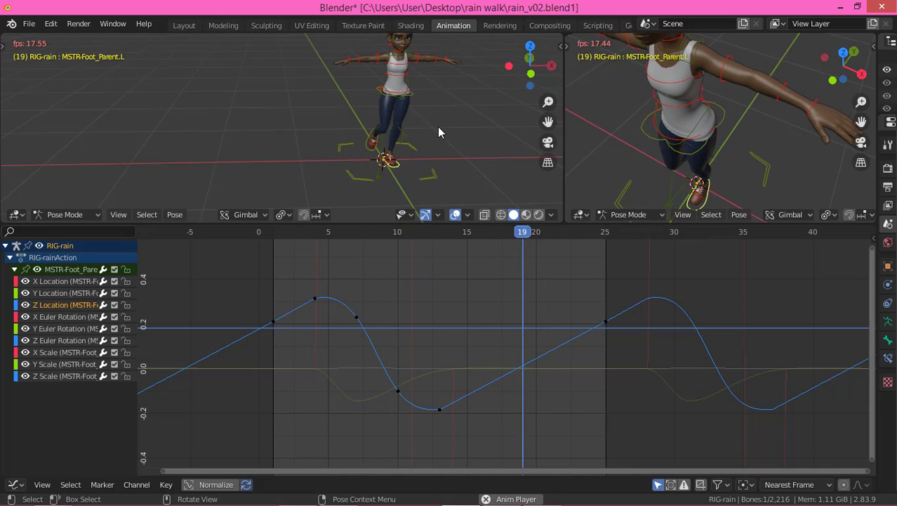